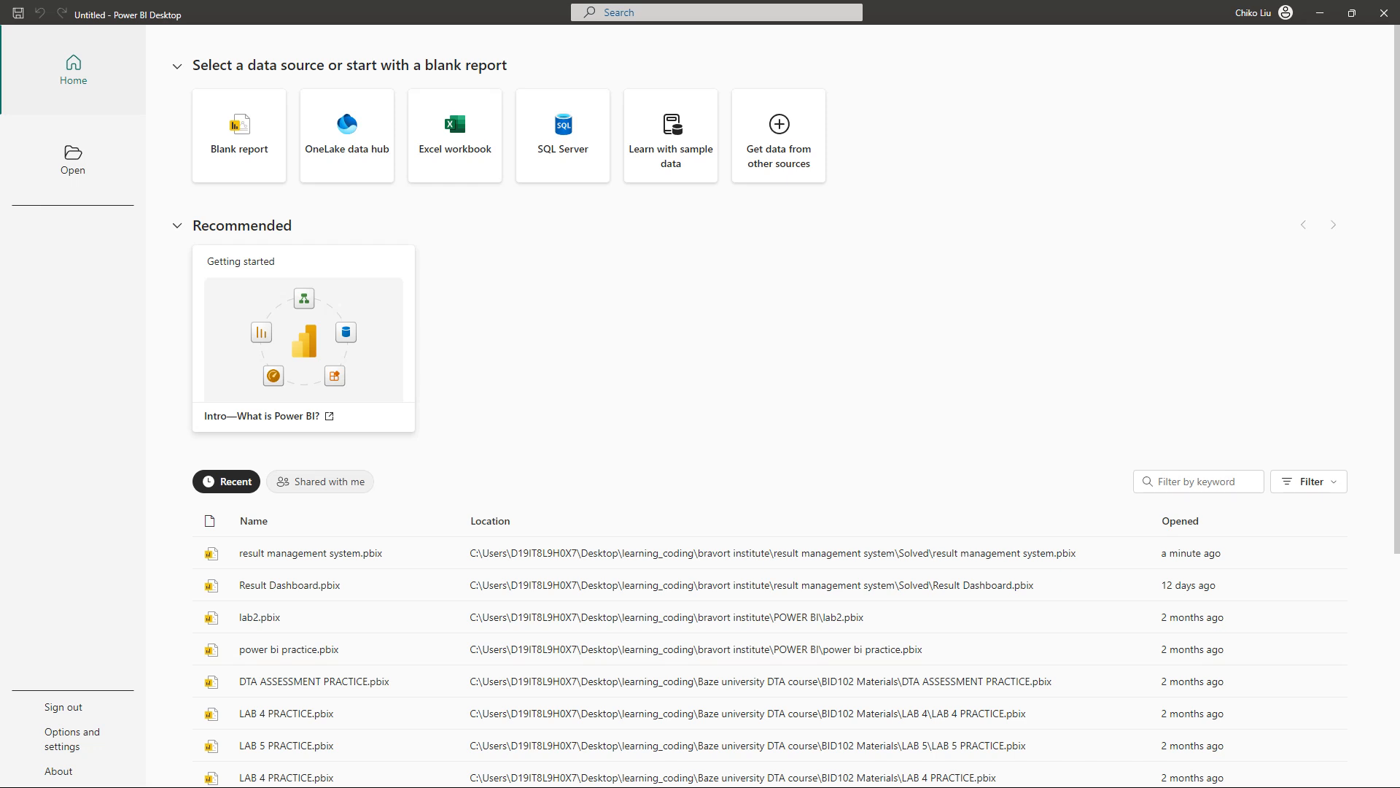
# Switch to Excel and examine the headings and sections of the student result sheet in the Report Card workbook
pyautogui.moveTo(0, 194); pyautogui.dragTo(919, 123)
pyautogui.doubleClick(994, 130)
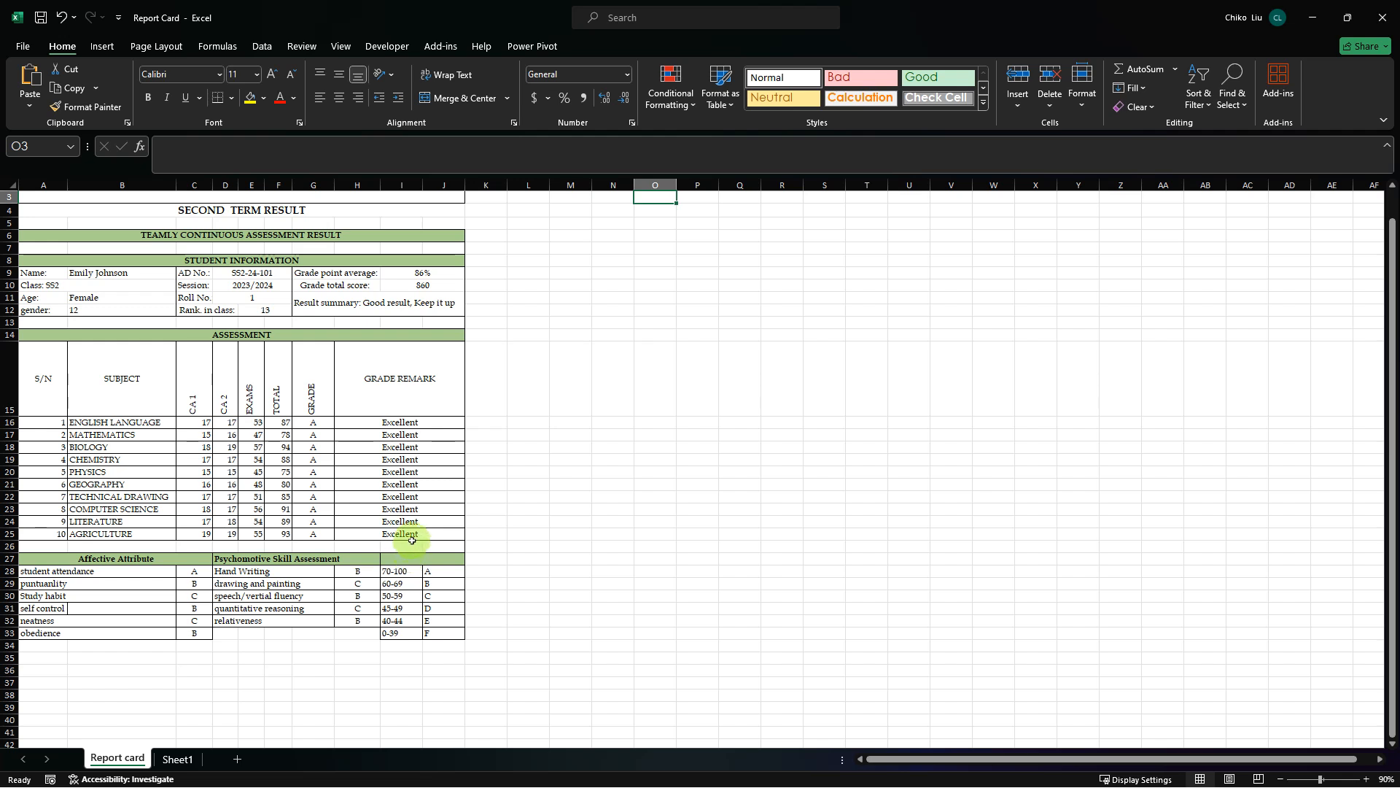
pyautogui.click(412, 264)
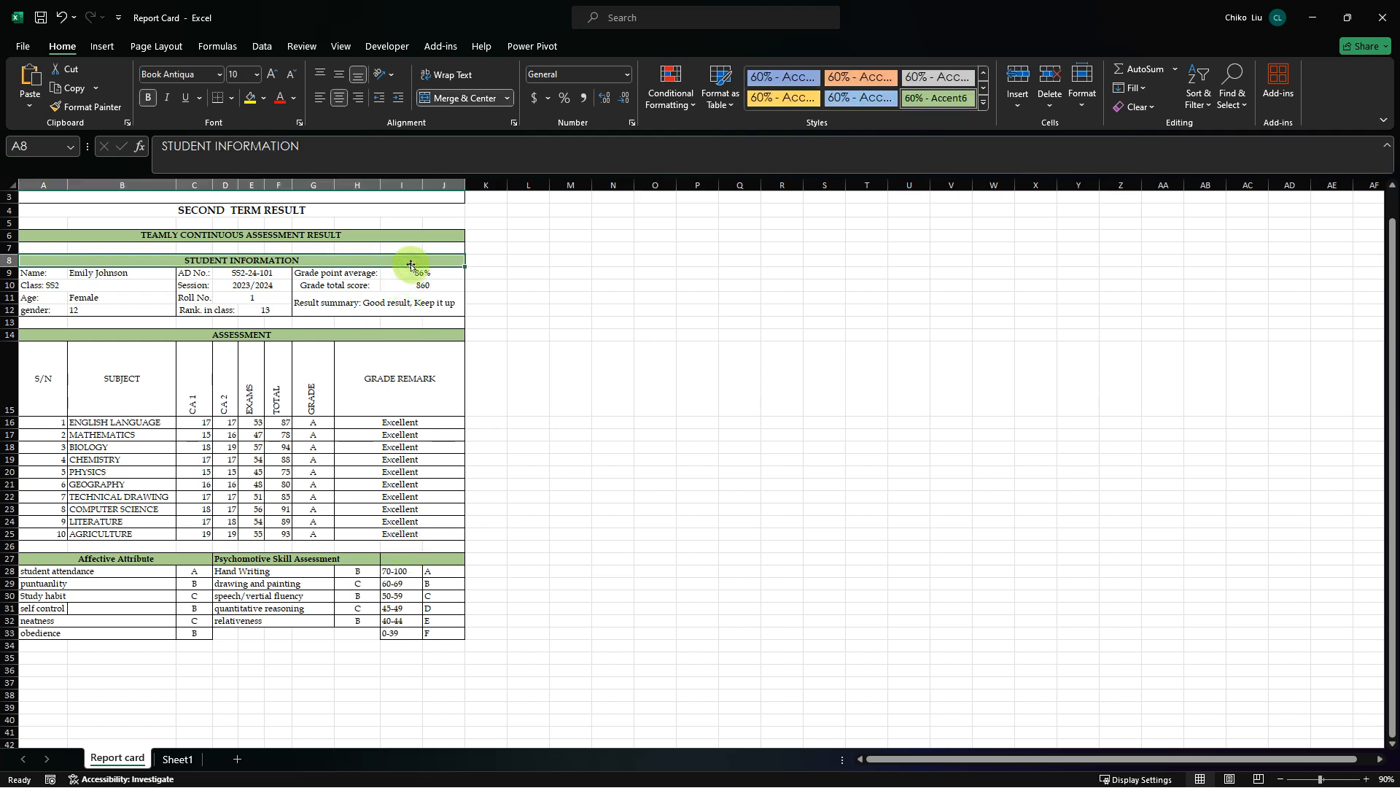
pyautogui.click(440, 238)
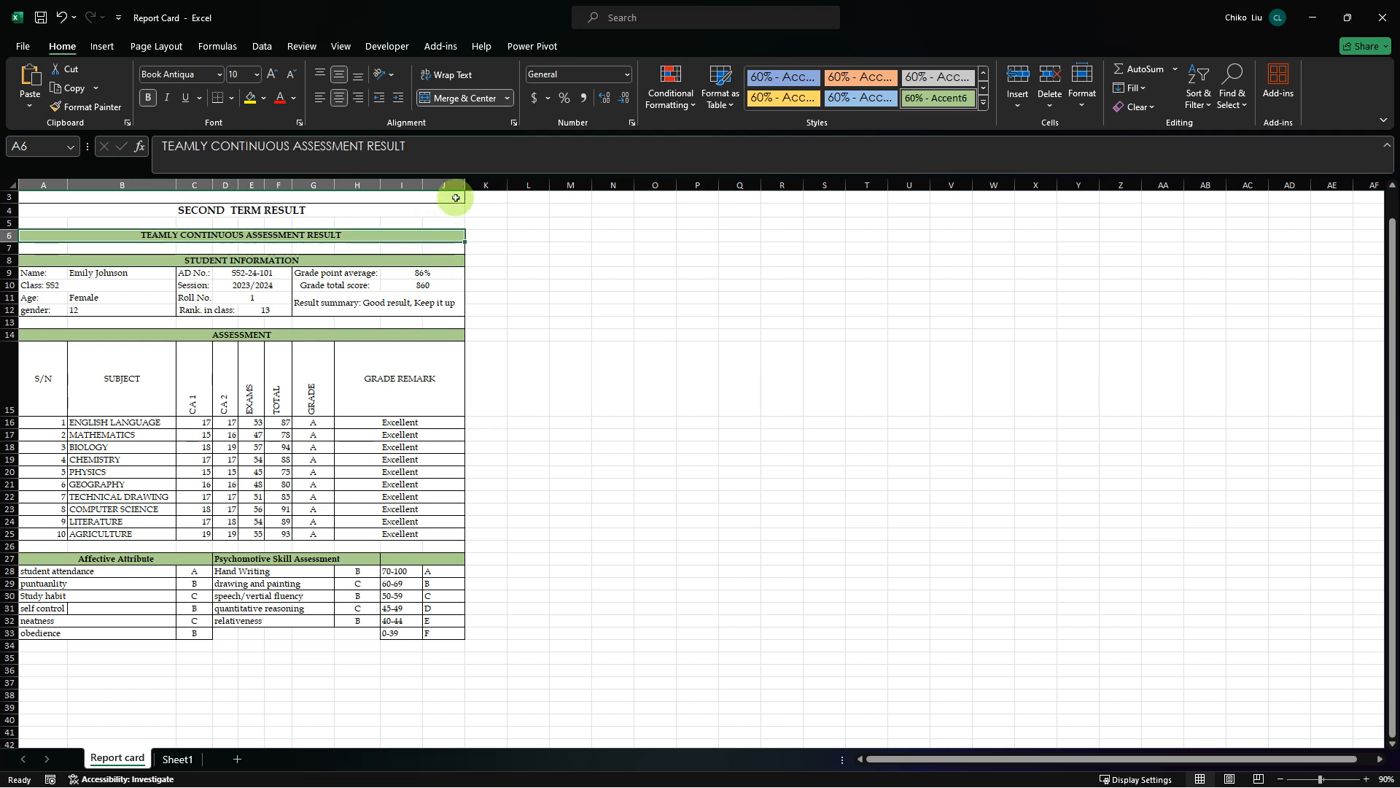
pyautogui.click(456, 198)
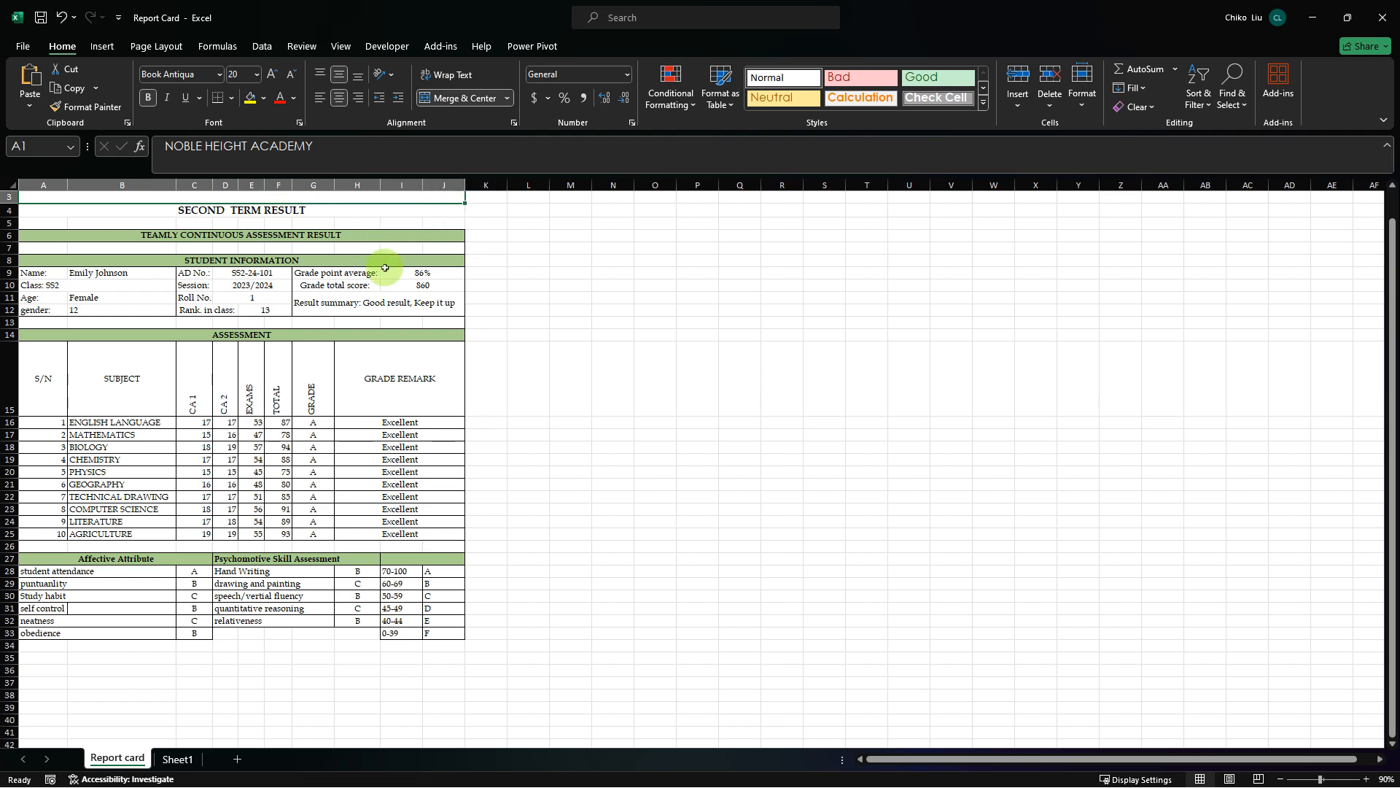
pyautogui.click(404, 238)
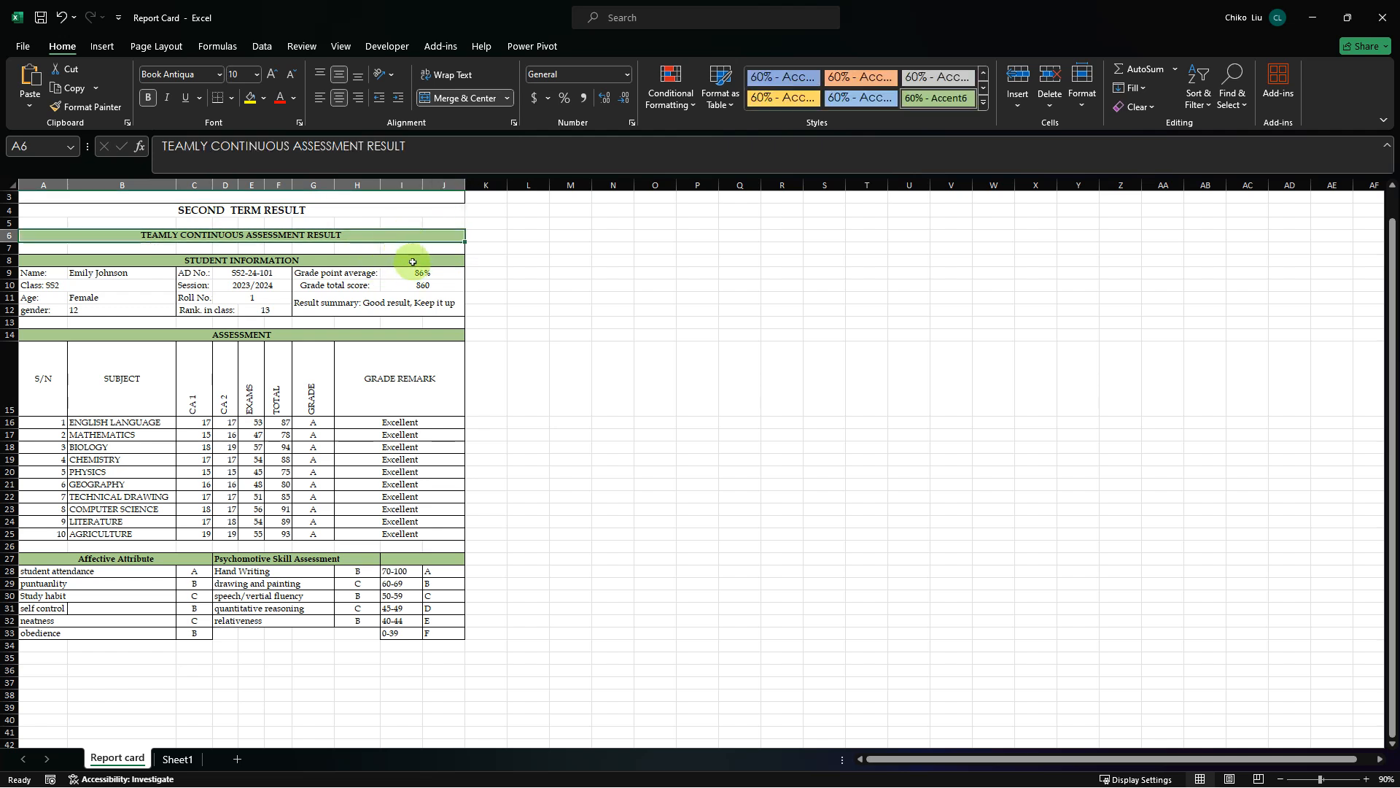
pyautogui.click(413, 261)
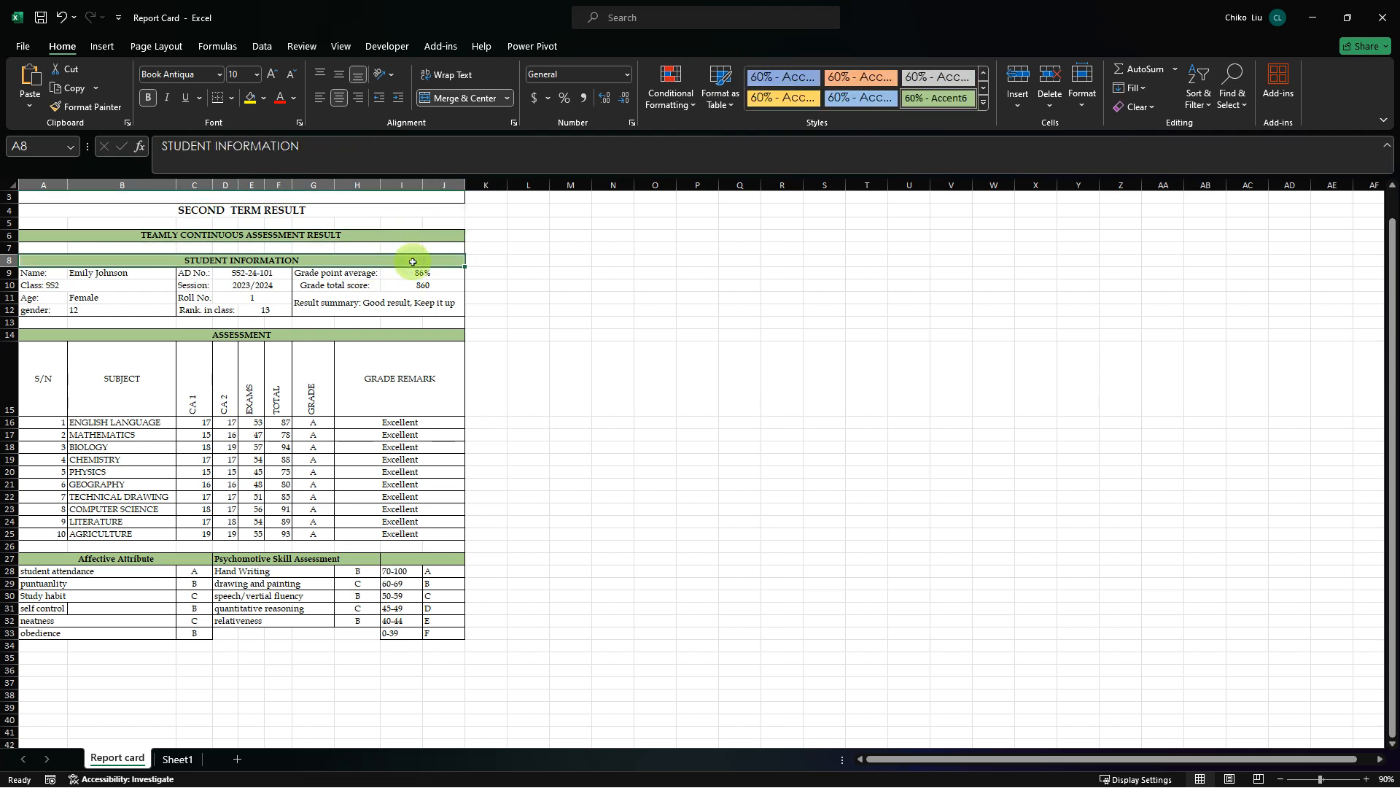
pyautogui.click(451, 235)
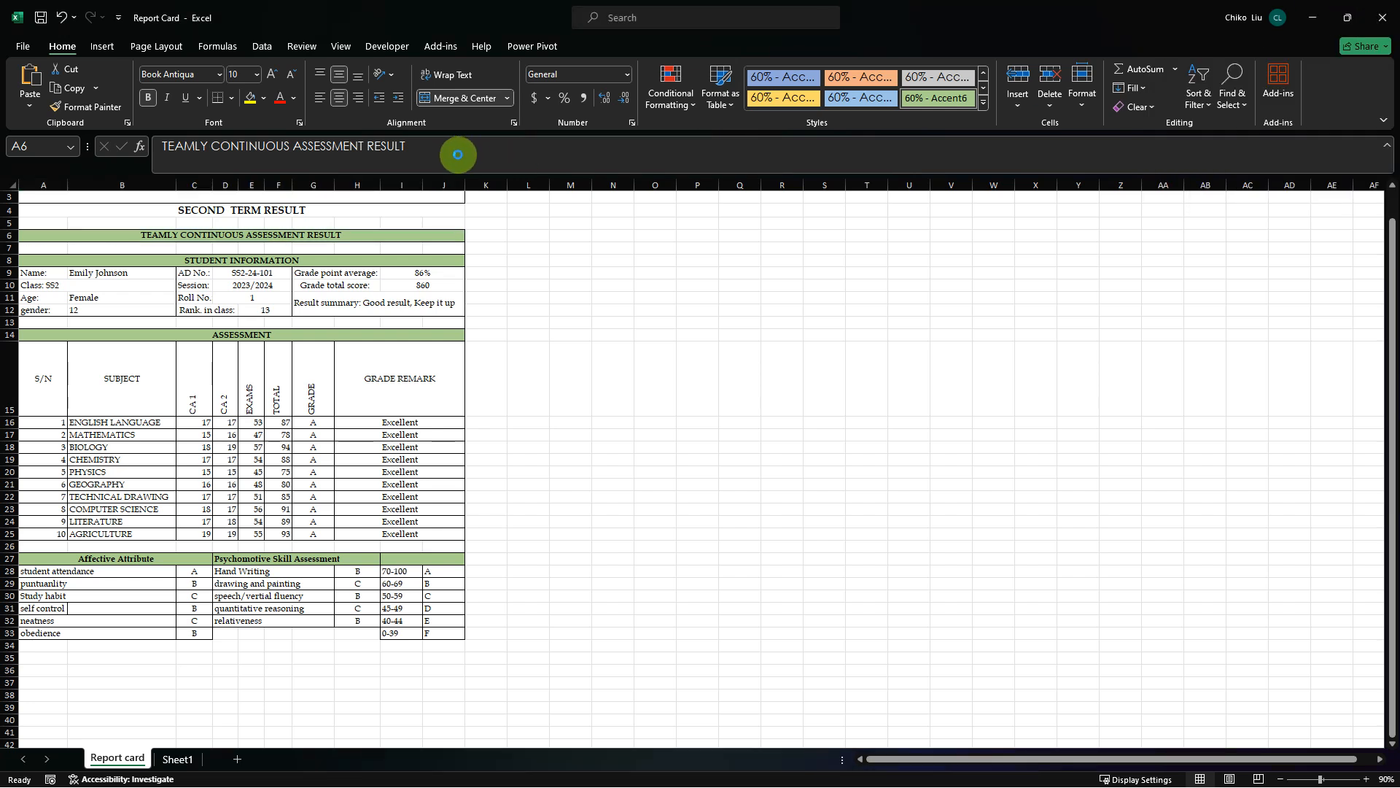
pyautogui.click(1313, 16)
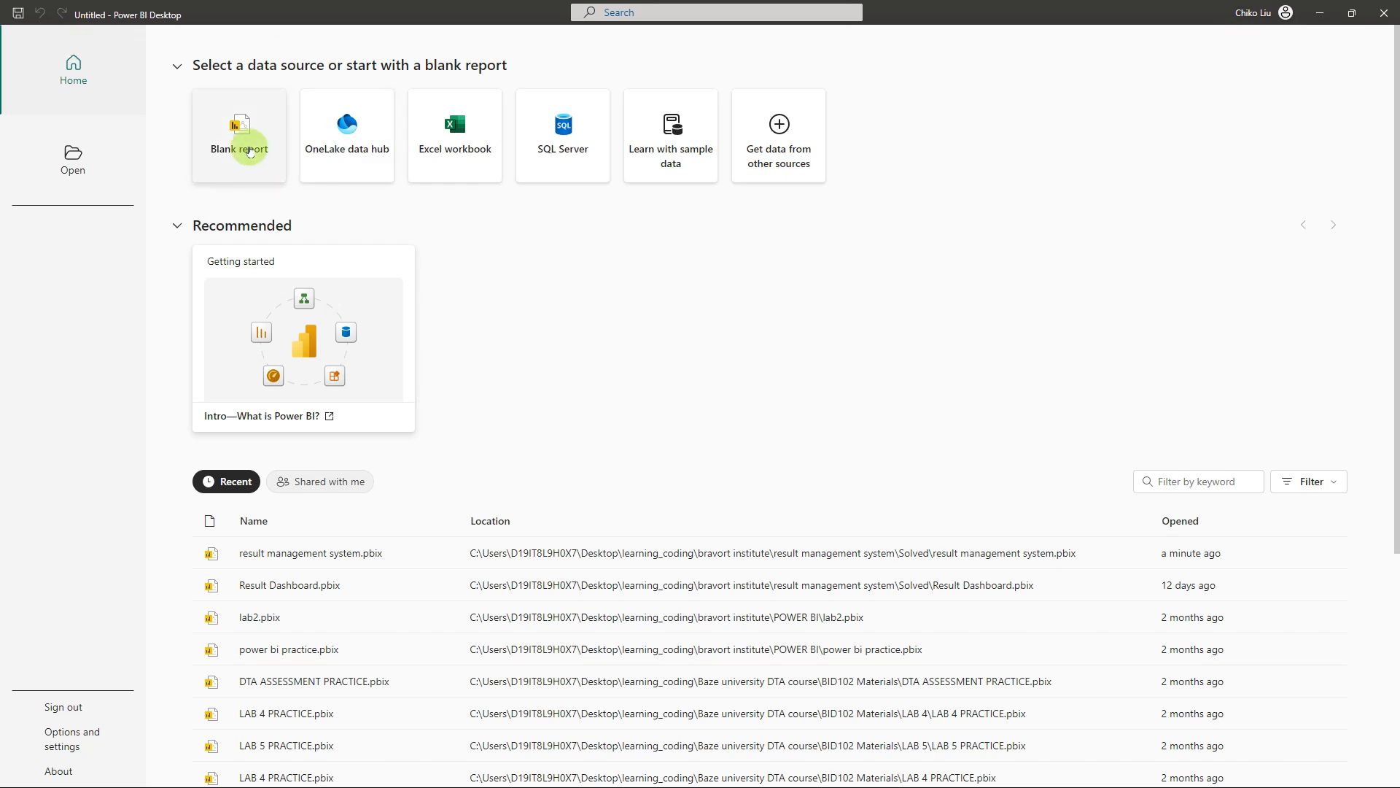
# Create a blank report in Power BI Desktop and open the full list of data sources
pyautogui.click(249, 151)
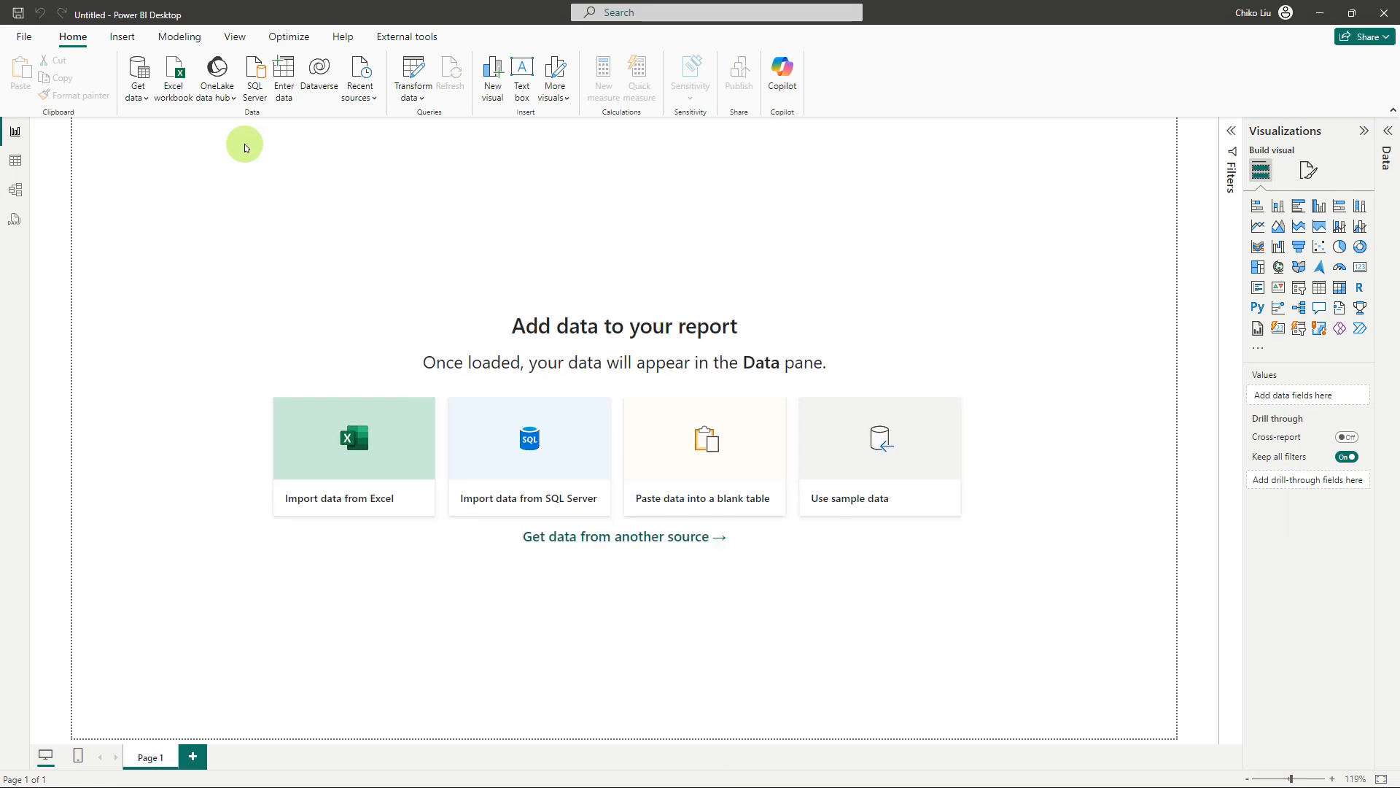
pyautogui.click(140, 99)
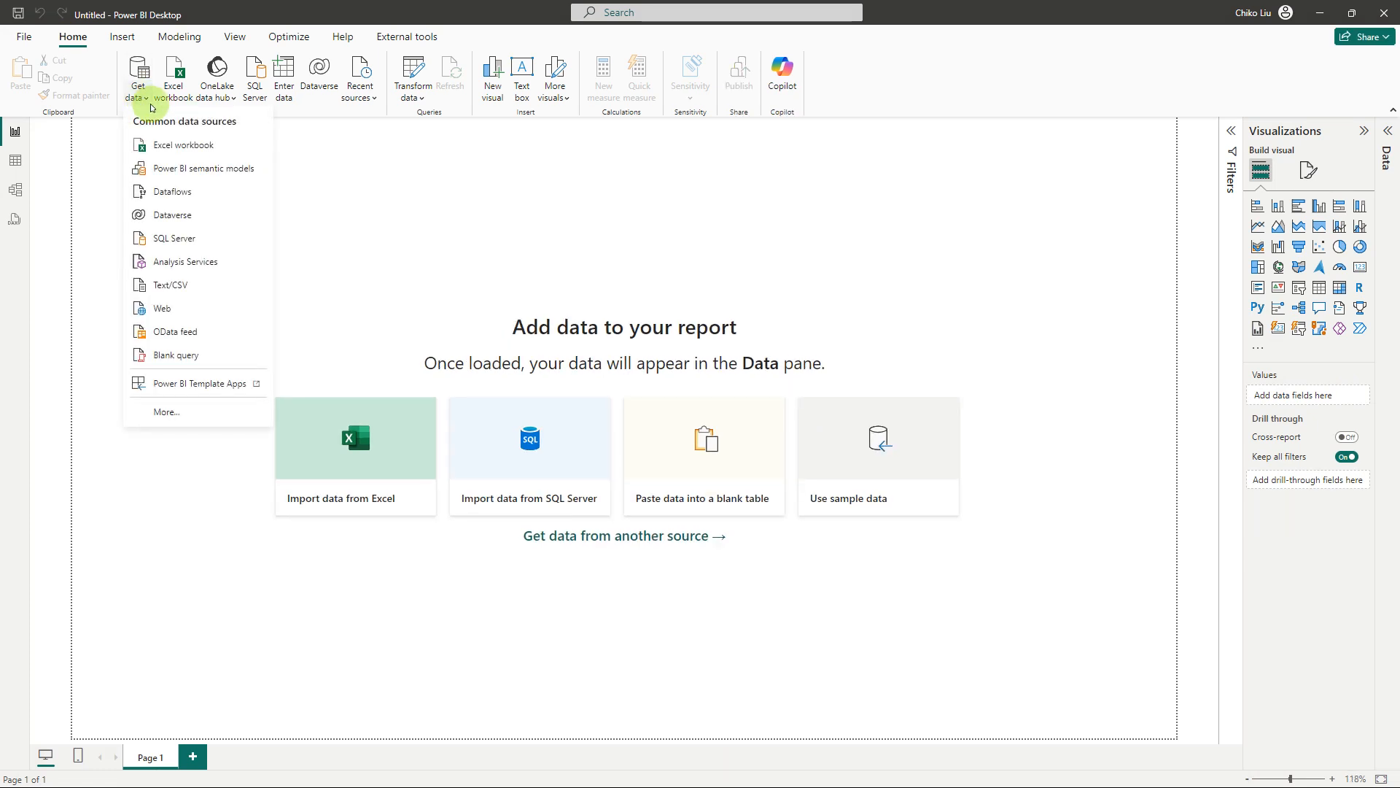
pyautogui.click(182, 410)
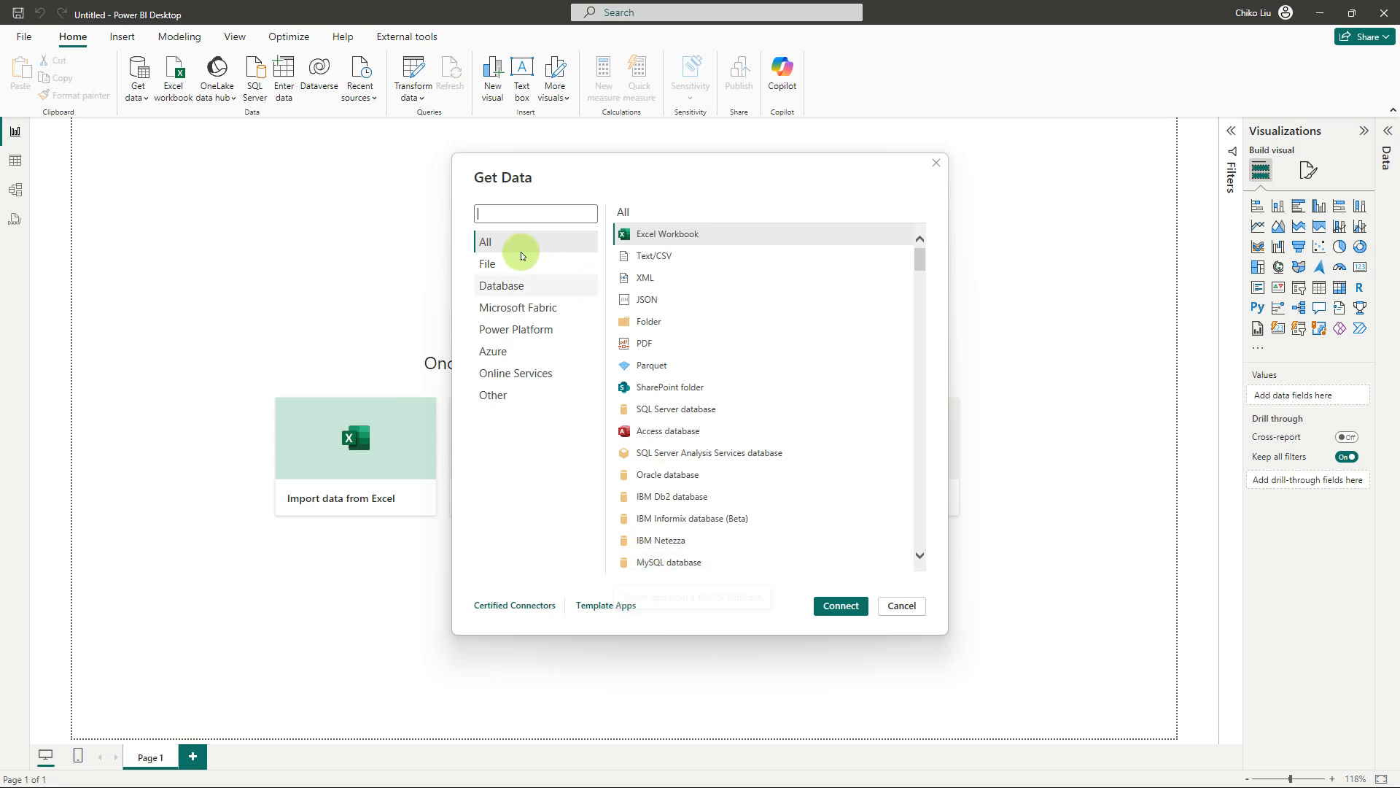
# Search the data sources for mysql and start a connection with the MySQL database connector
pyautogui.click(518, 215)
pyautogui.write('mysq')
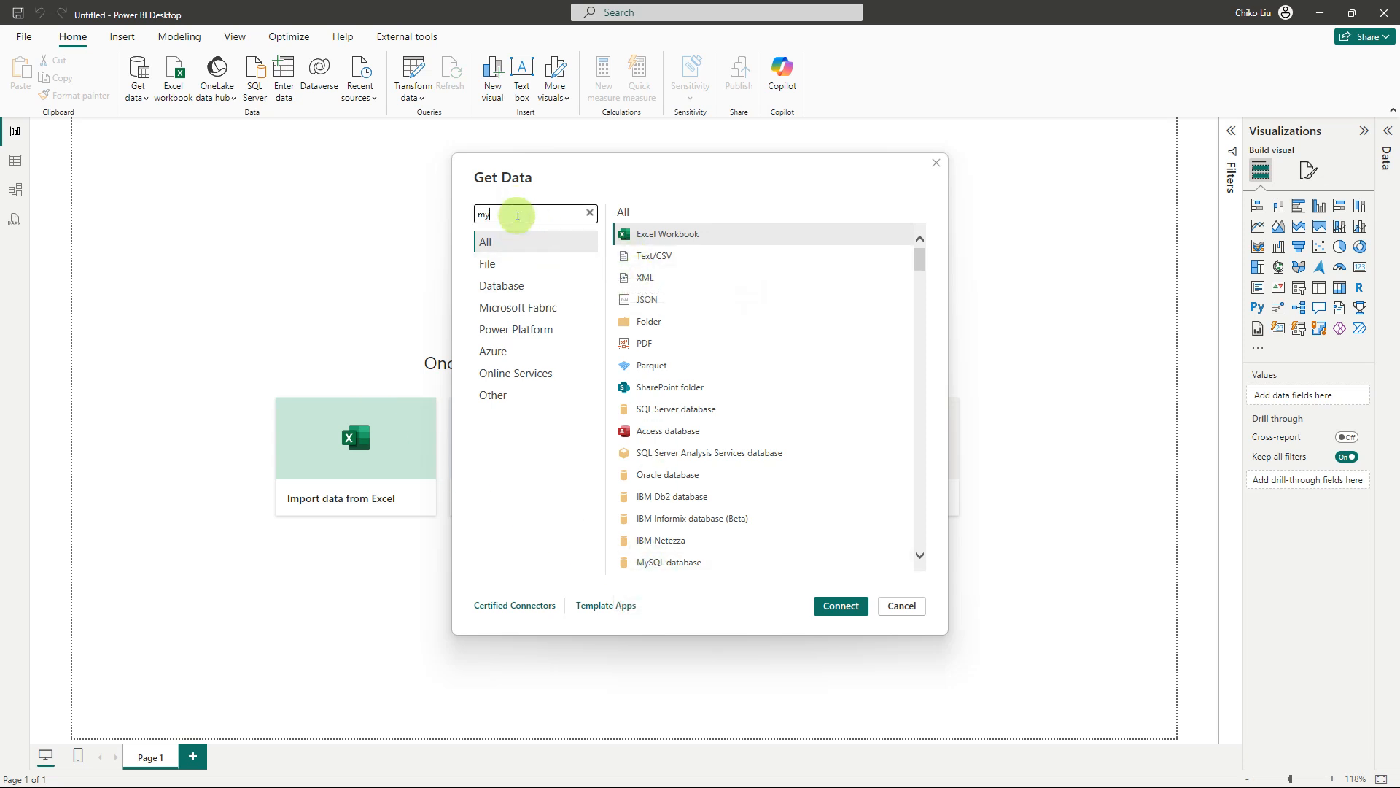
pyautogui.write('l')
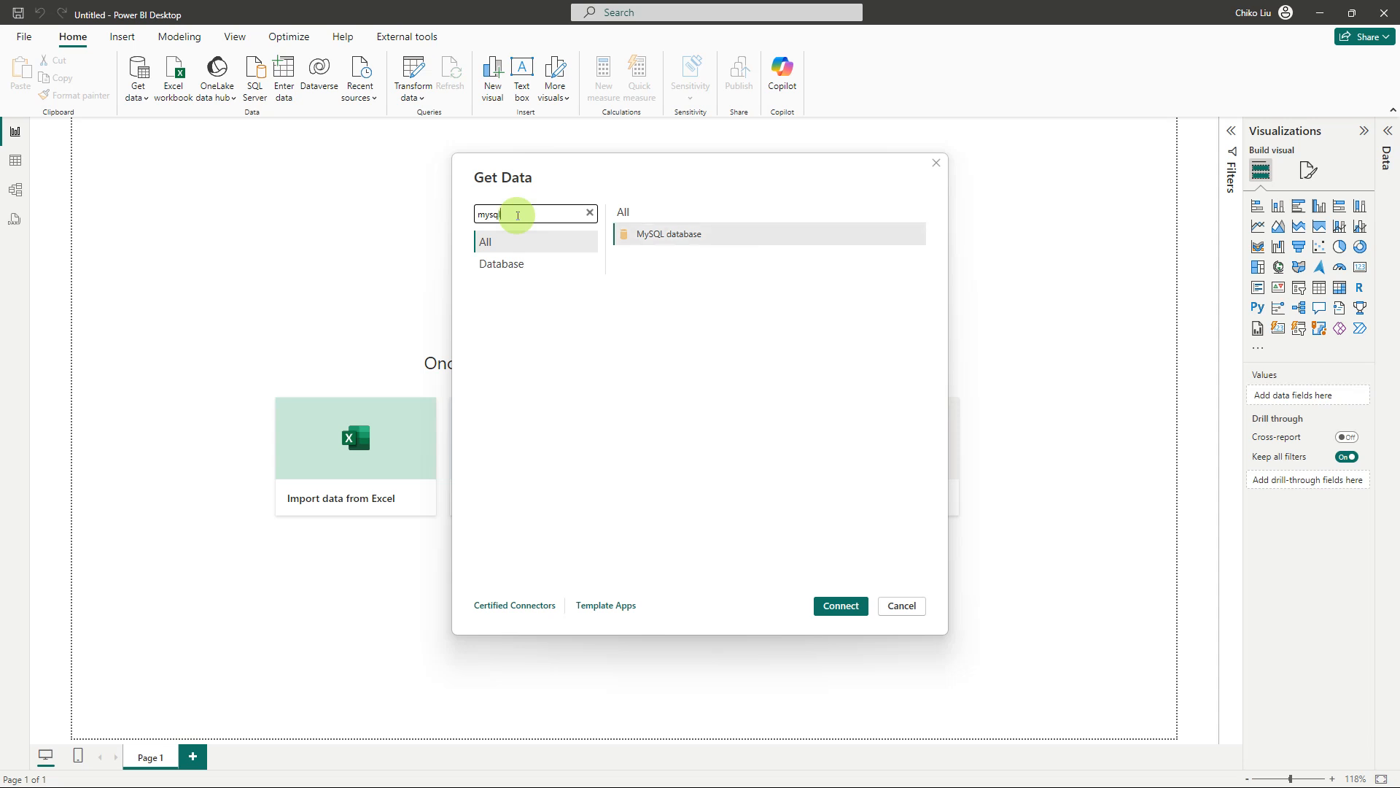
pyautogui.click(642, 238)
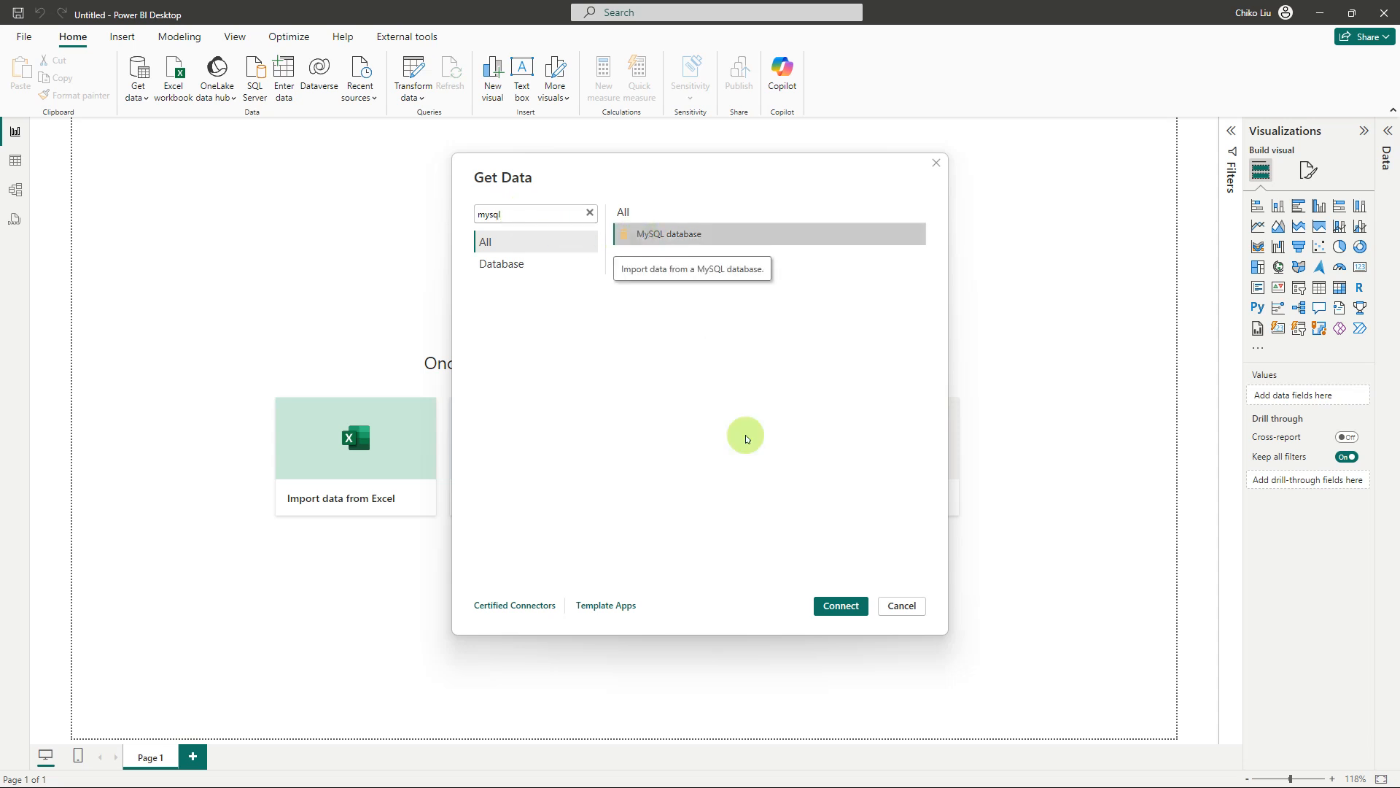
pyautogui.click(839, 608)
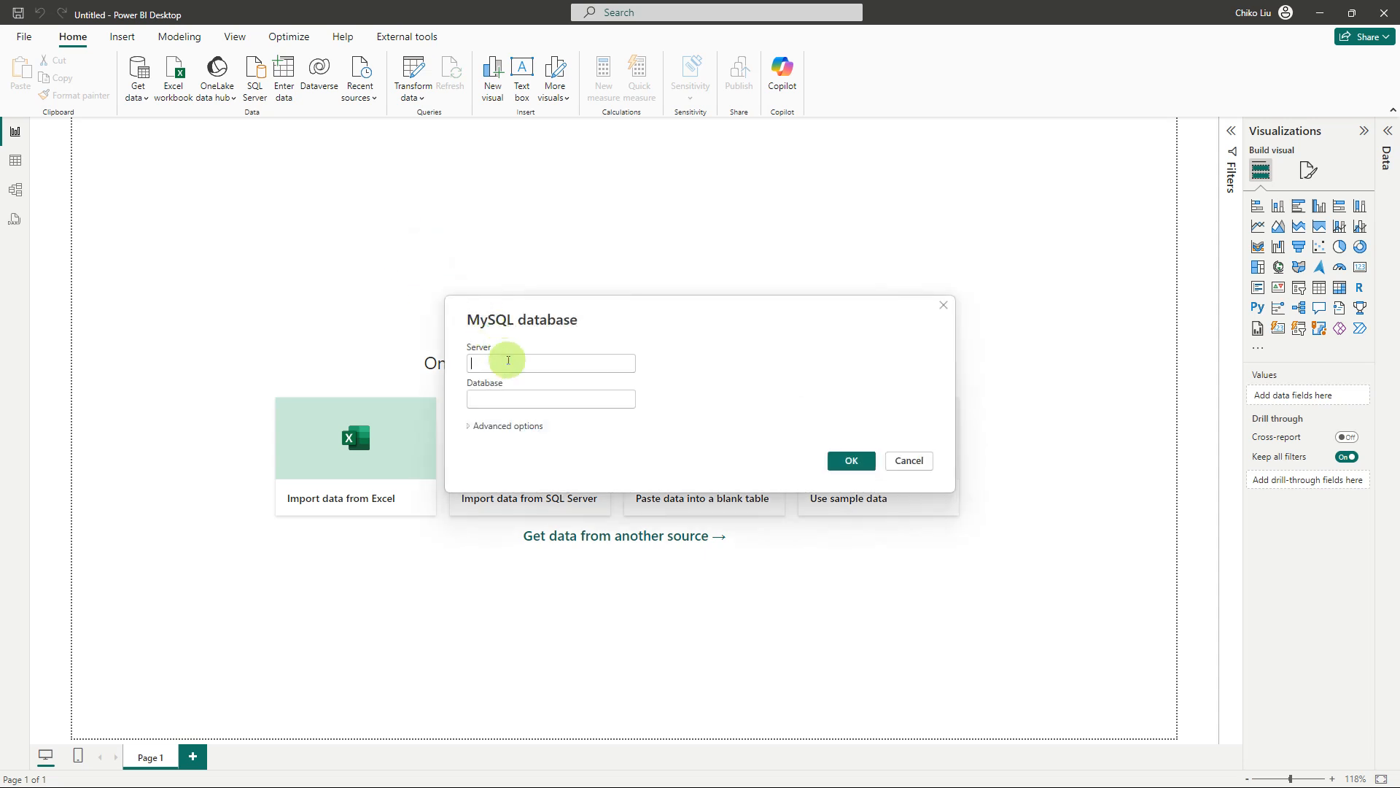
# Set the MySQL connection's server to localhost:3310
pyautogui.click(509, 361)
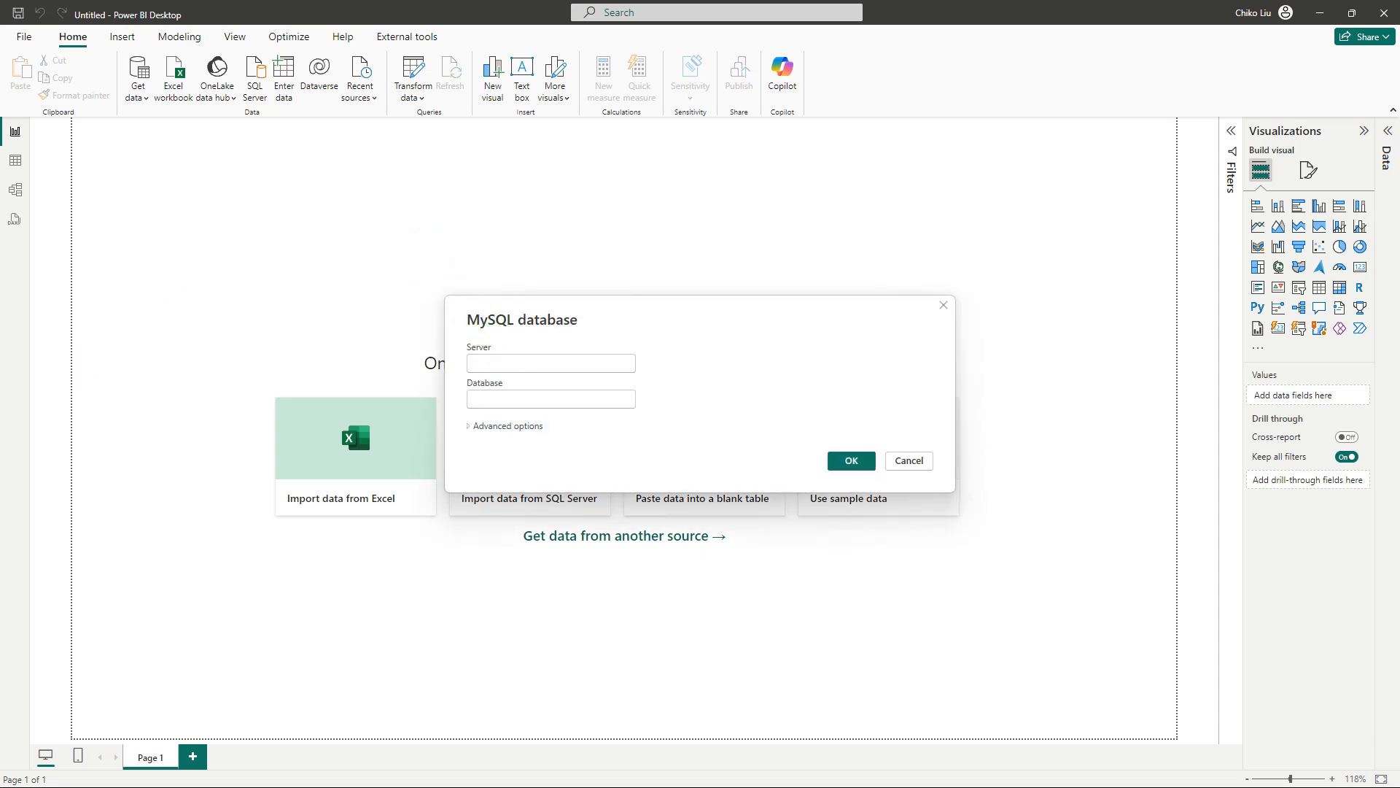
pyautogui.write('myswl')
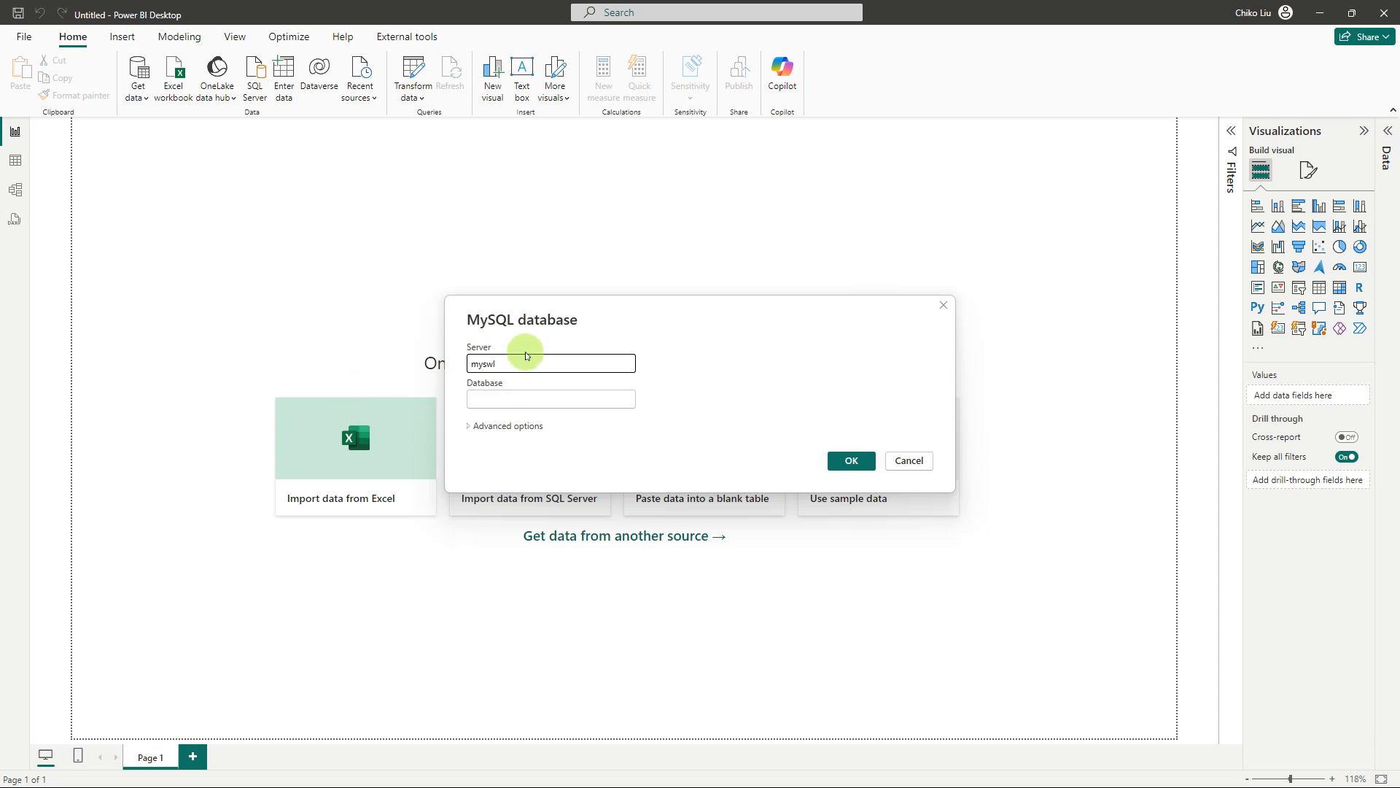
pyautogui.moveTo(511, 363); pyautogui.dragTo(469, 366)
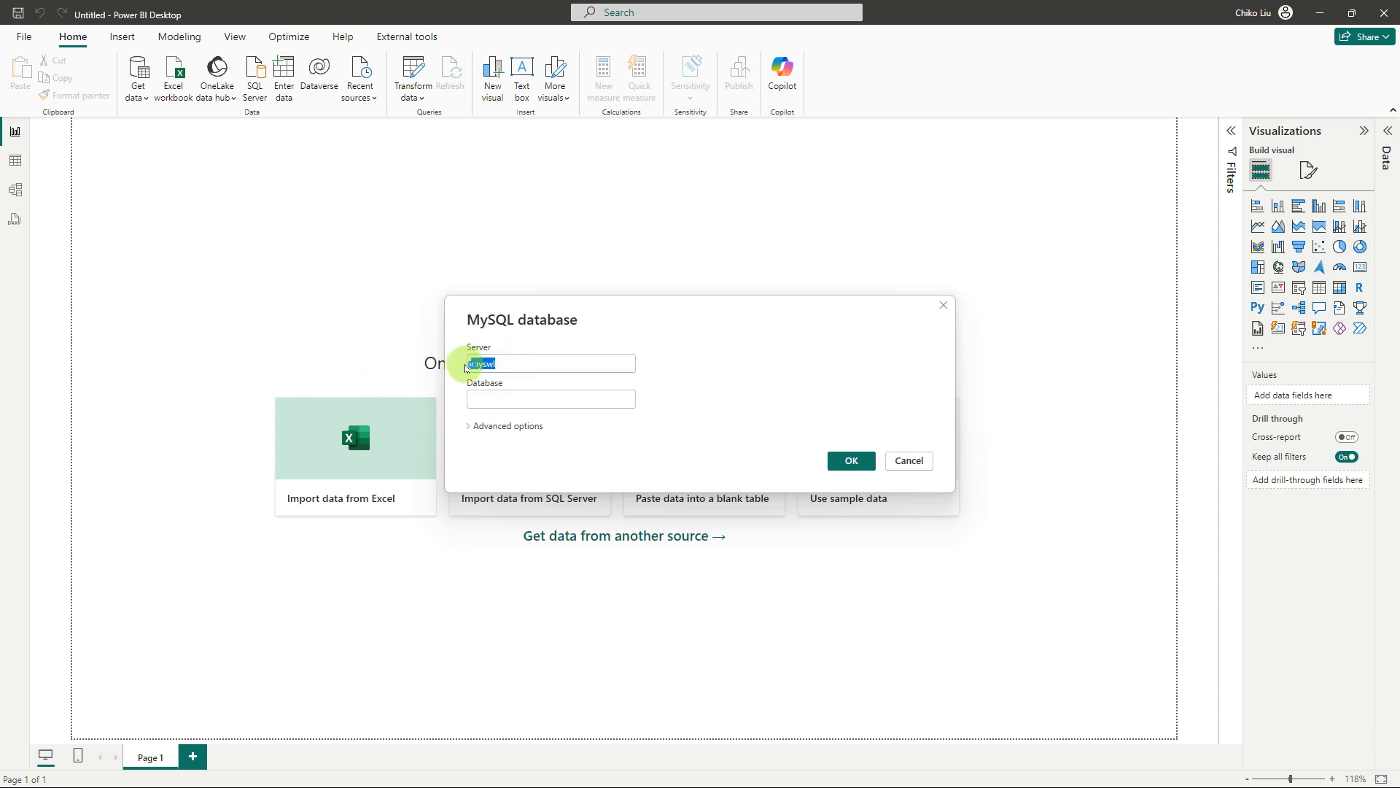
pyautogui.write('localhos')
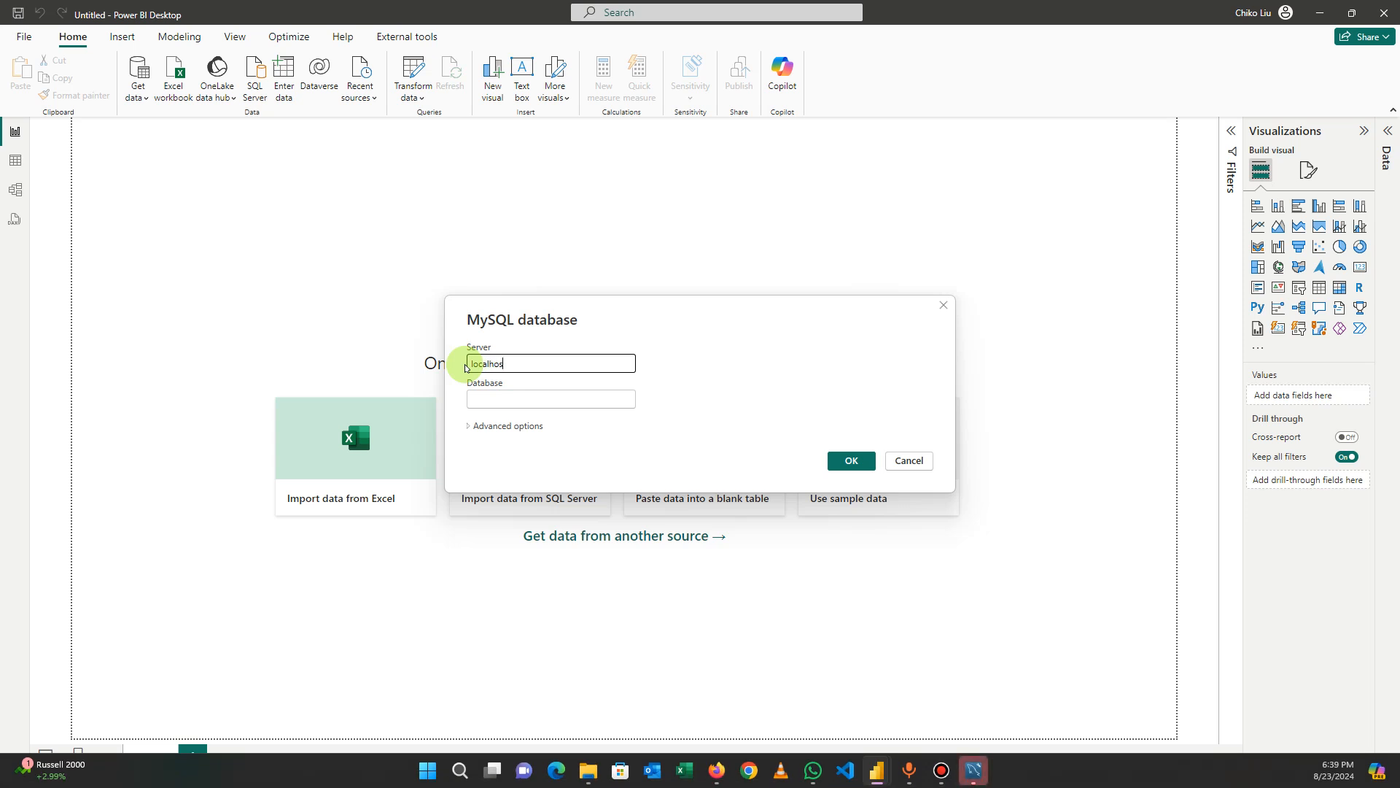
pyautogui.write('t:3310')
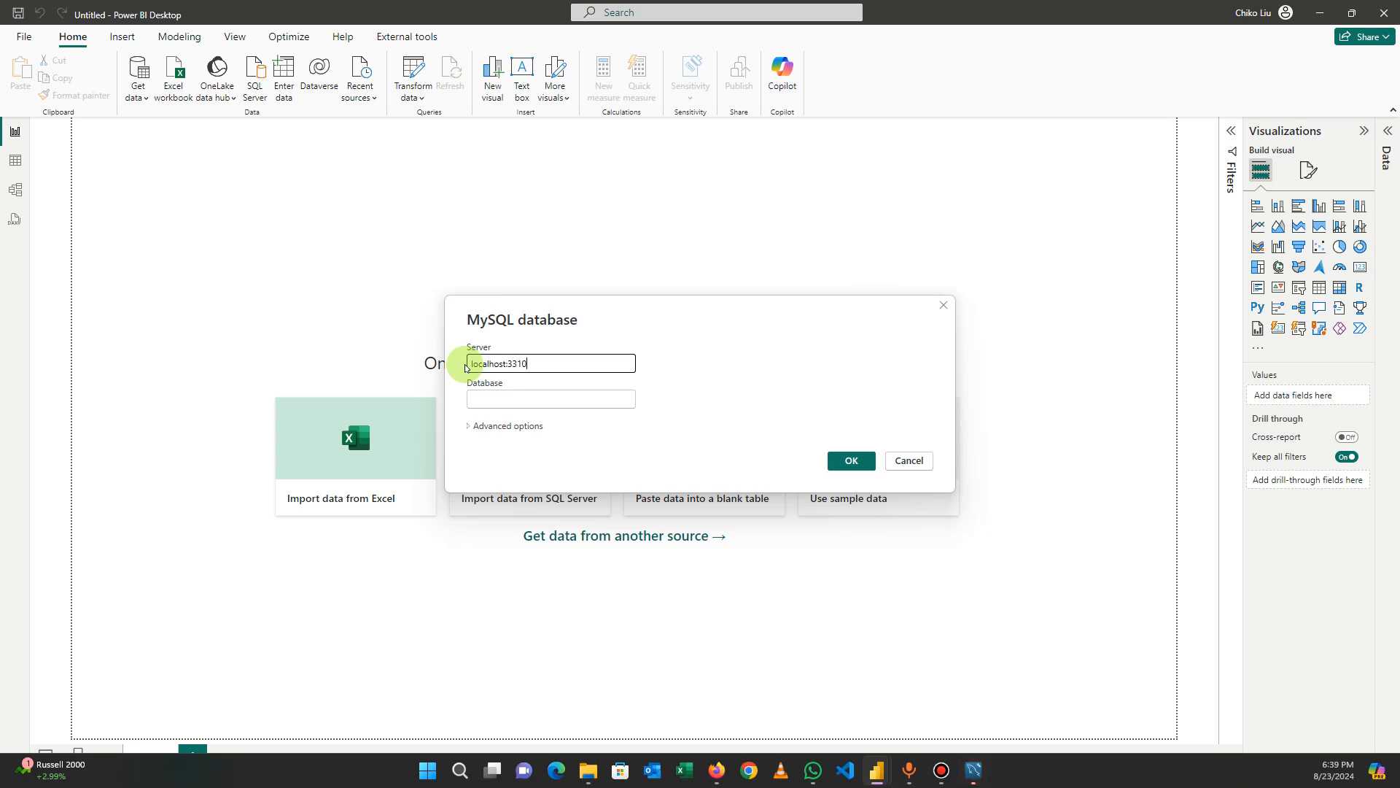
# Switch to MySQL Workbench and check the local instance's host, port and schema names
pyautogui.click(976, 770)
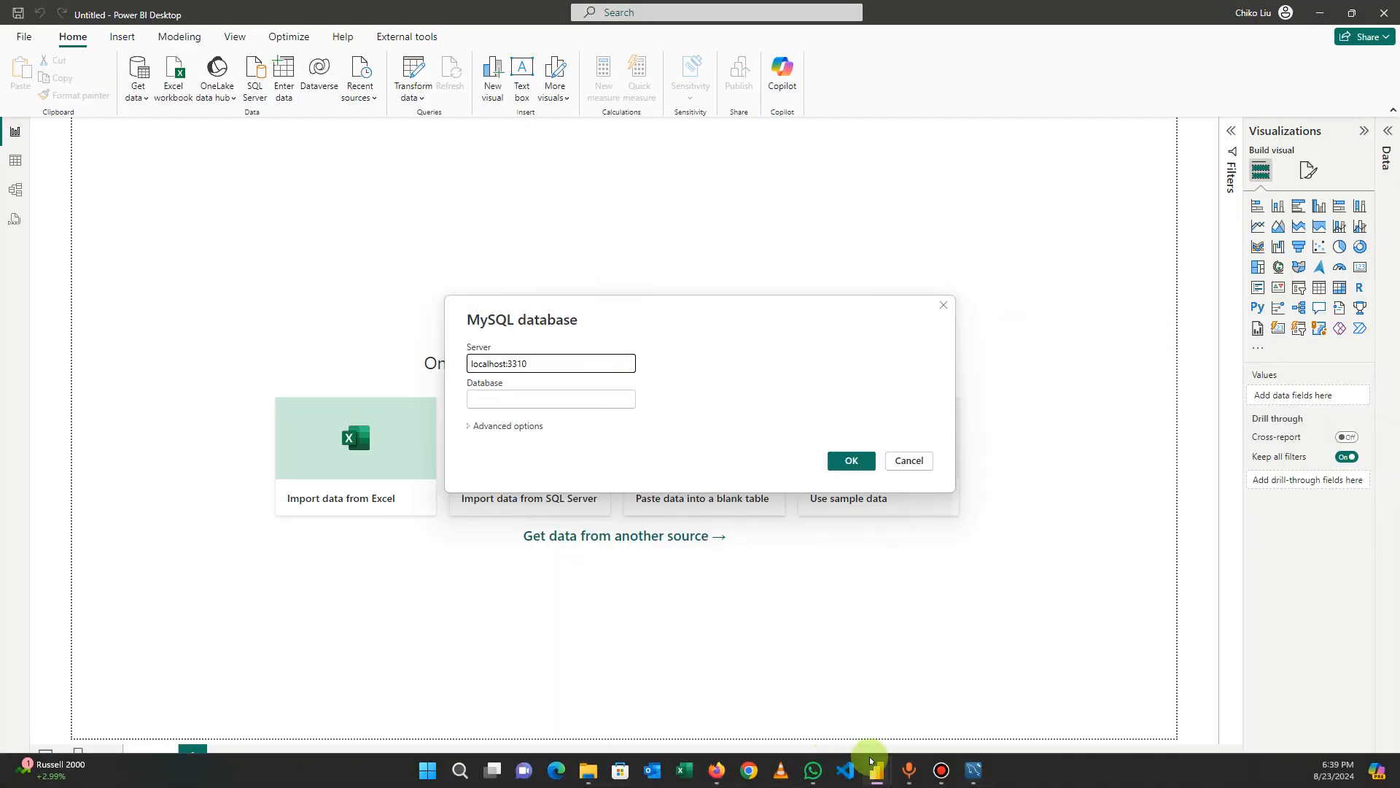
pyautogui.click(973, 771)
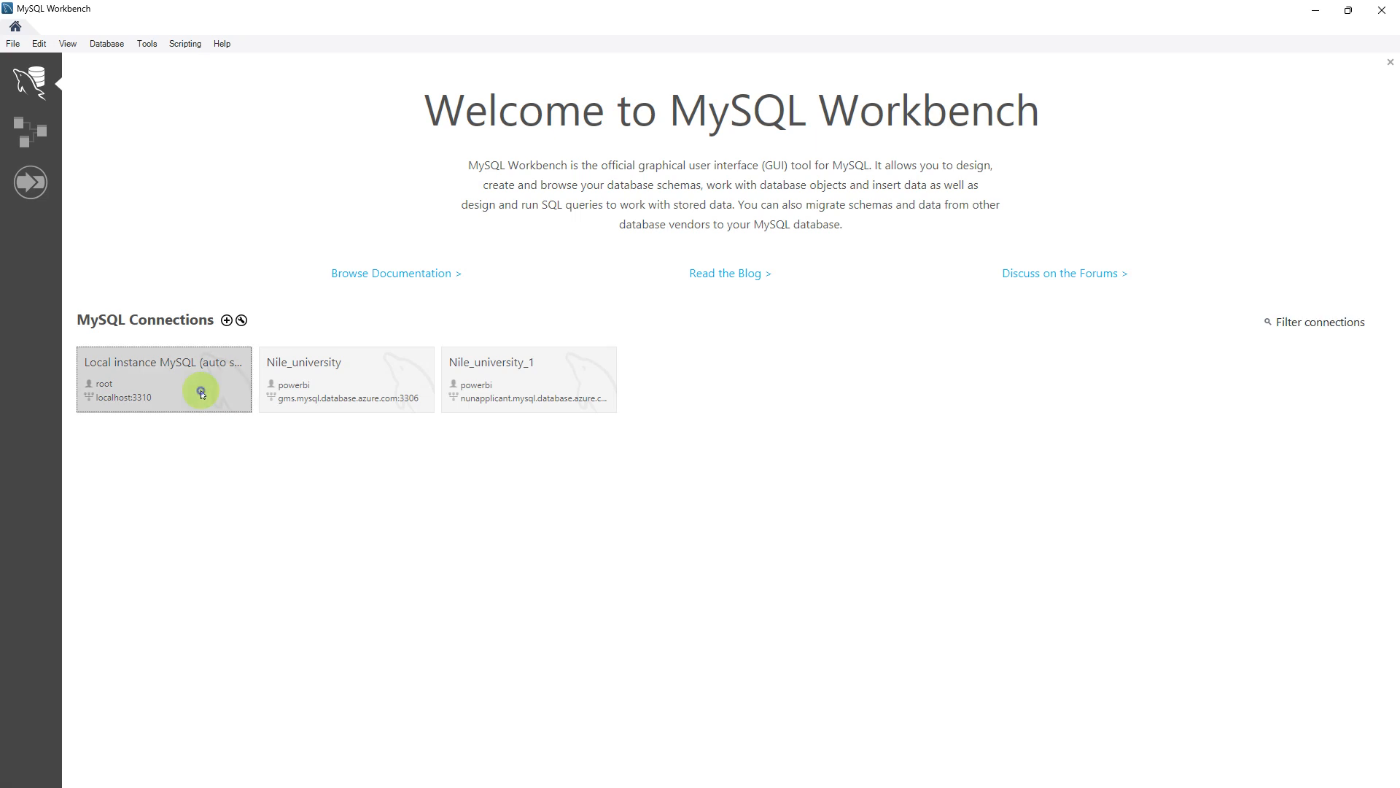
pyautogui.click(199, 387)
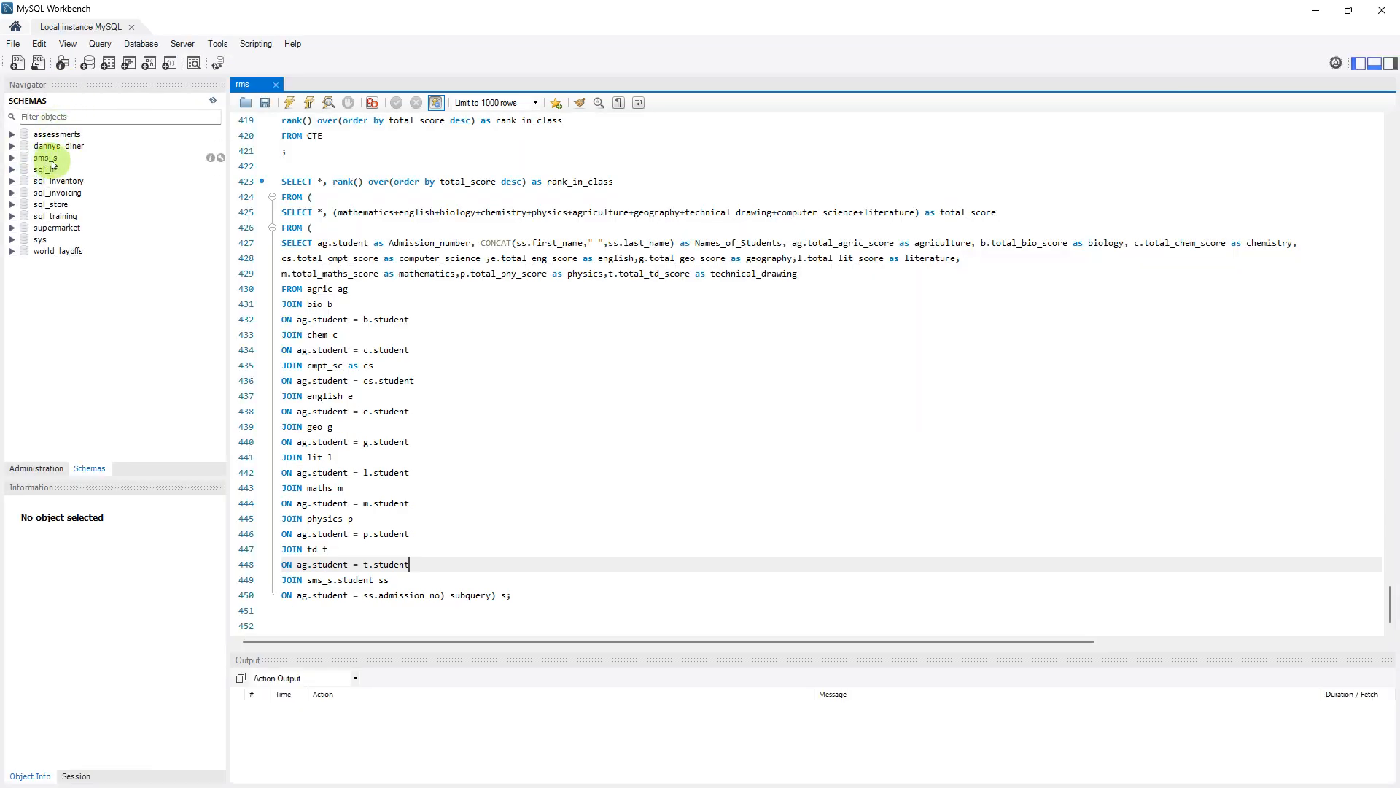
pyautogui.click(1316, 10)
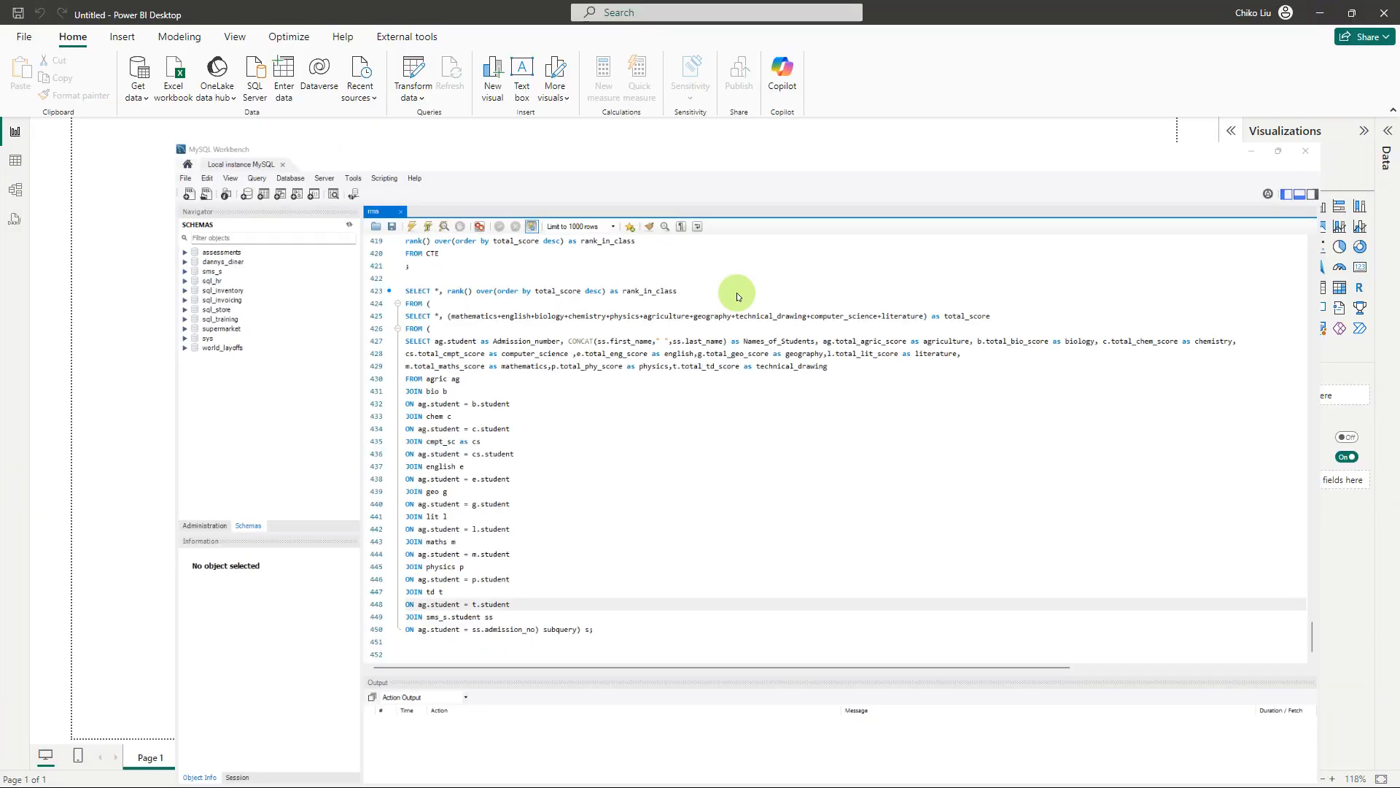
# Try to connect to the database named assessment on the MySQL server from Power BI Desktop
pyautogui.click(572, 397)
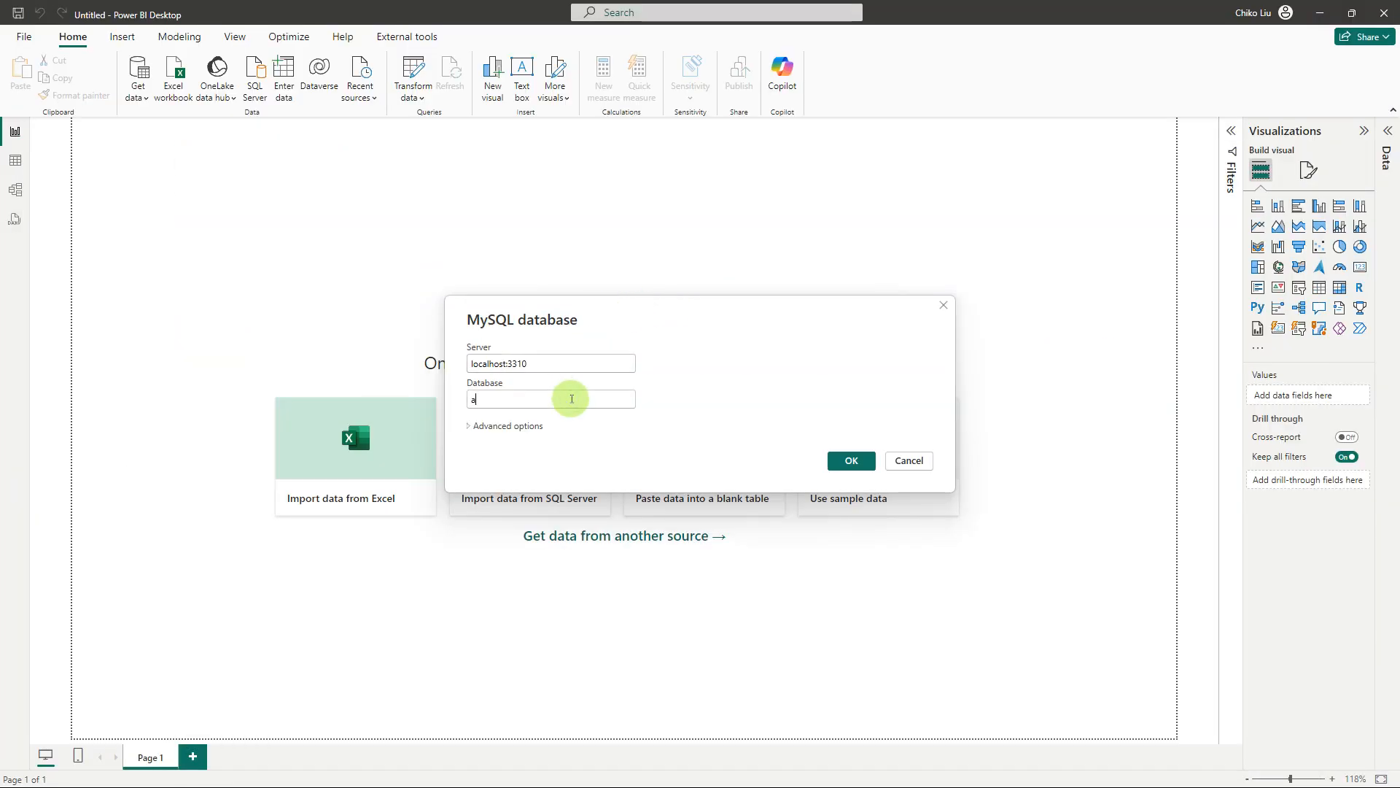
pyautogui.write('ssess')
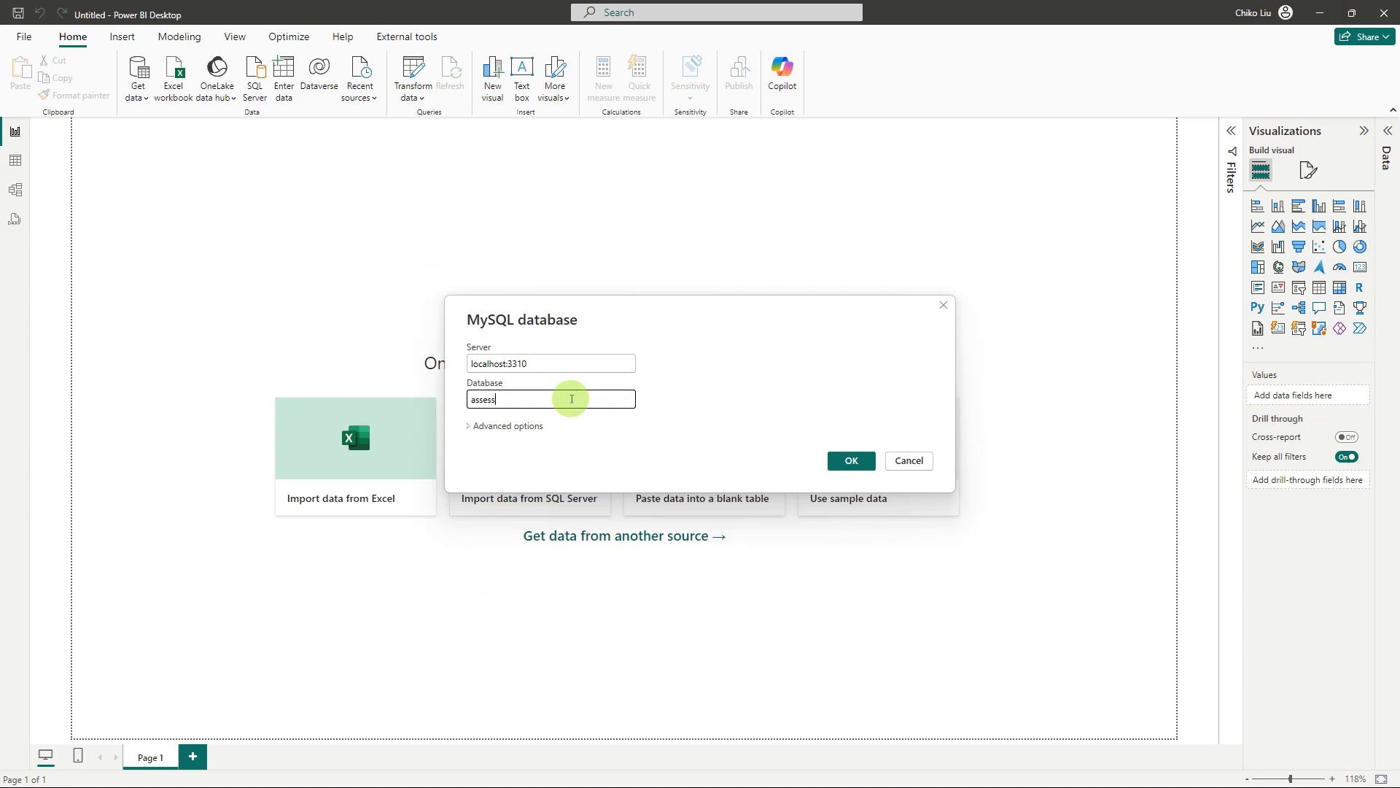
pyautogui.write('mentr')
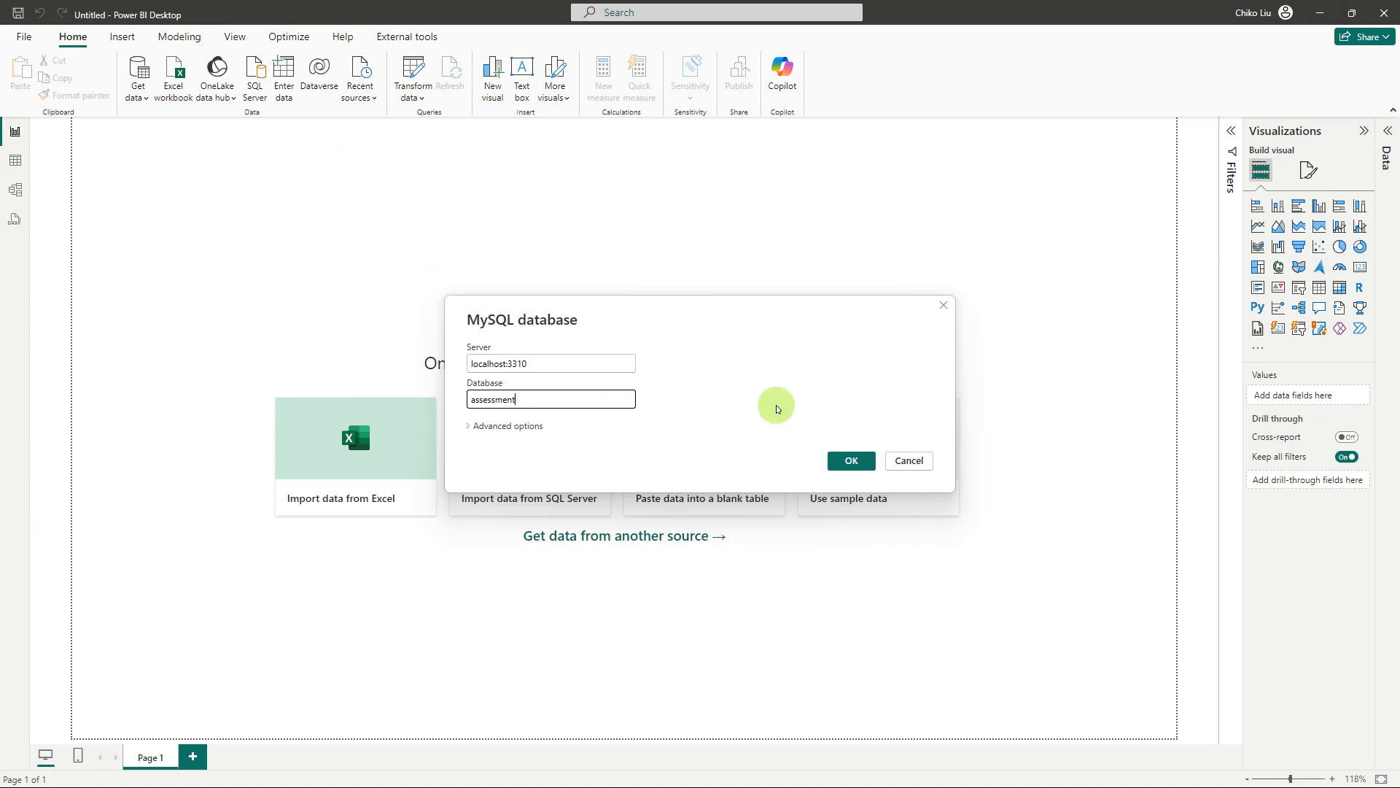
pyautogui.click(851, 462)
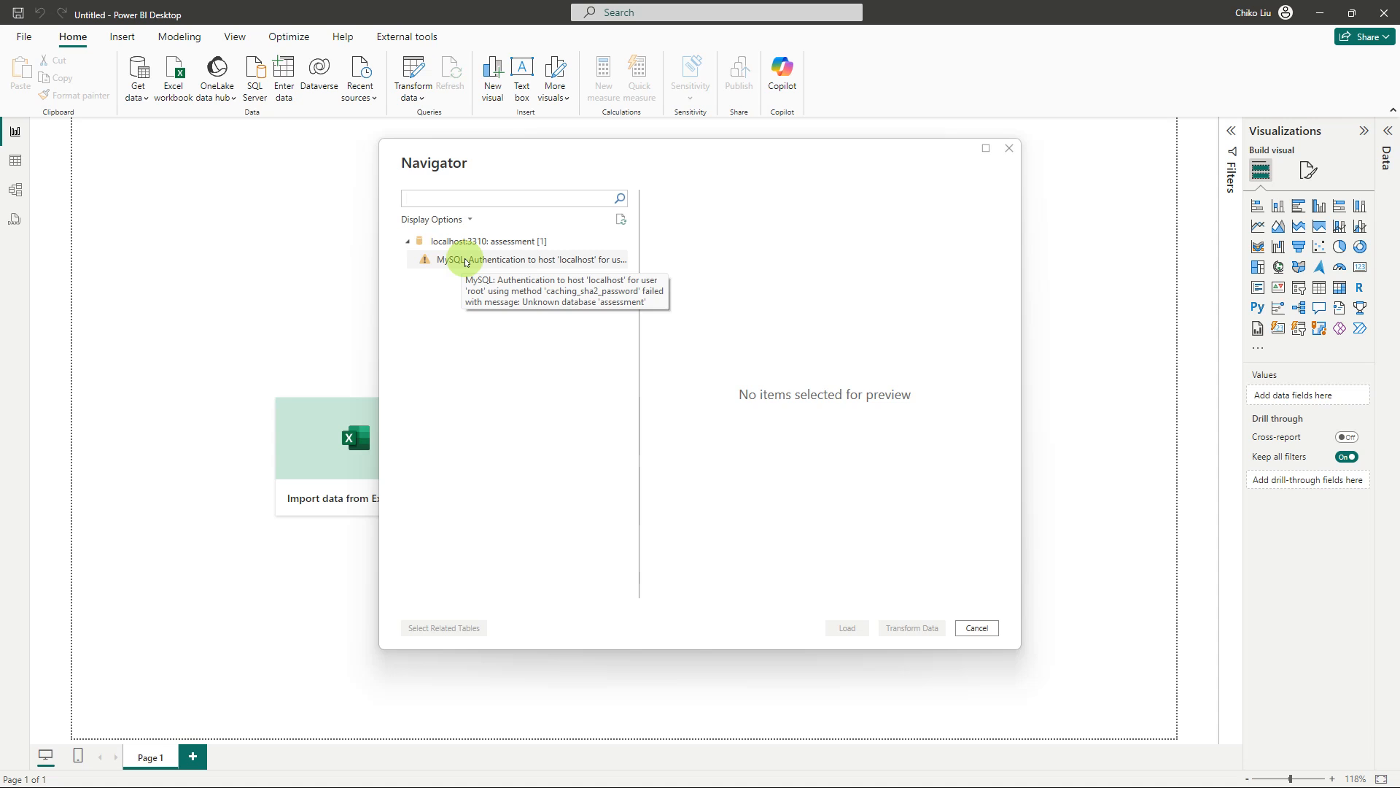
# Examine the flagged entry and its preview under the assessment database in the Navigator, and cancel the import
pyautogui.click(465, 261)
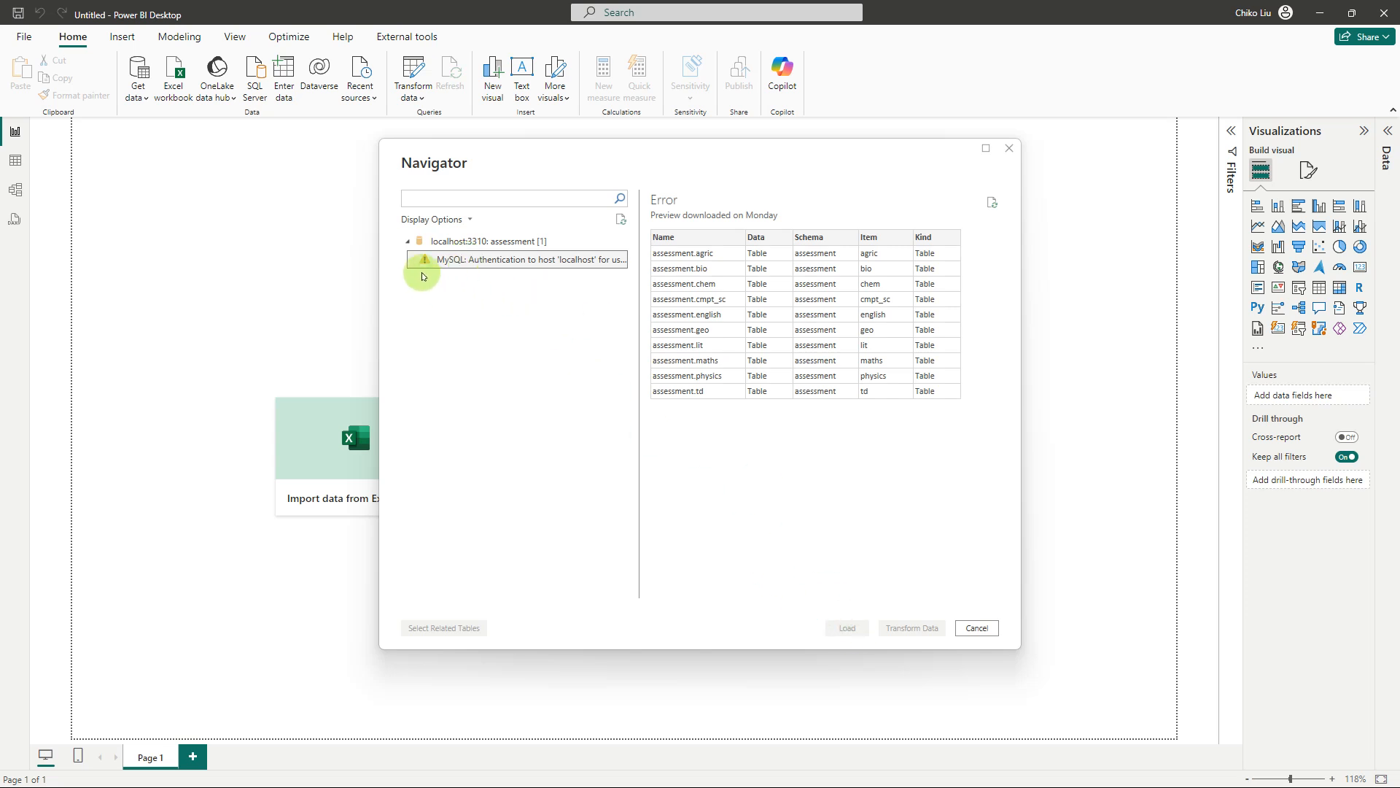
pyautogui.click(408, 241)
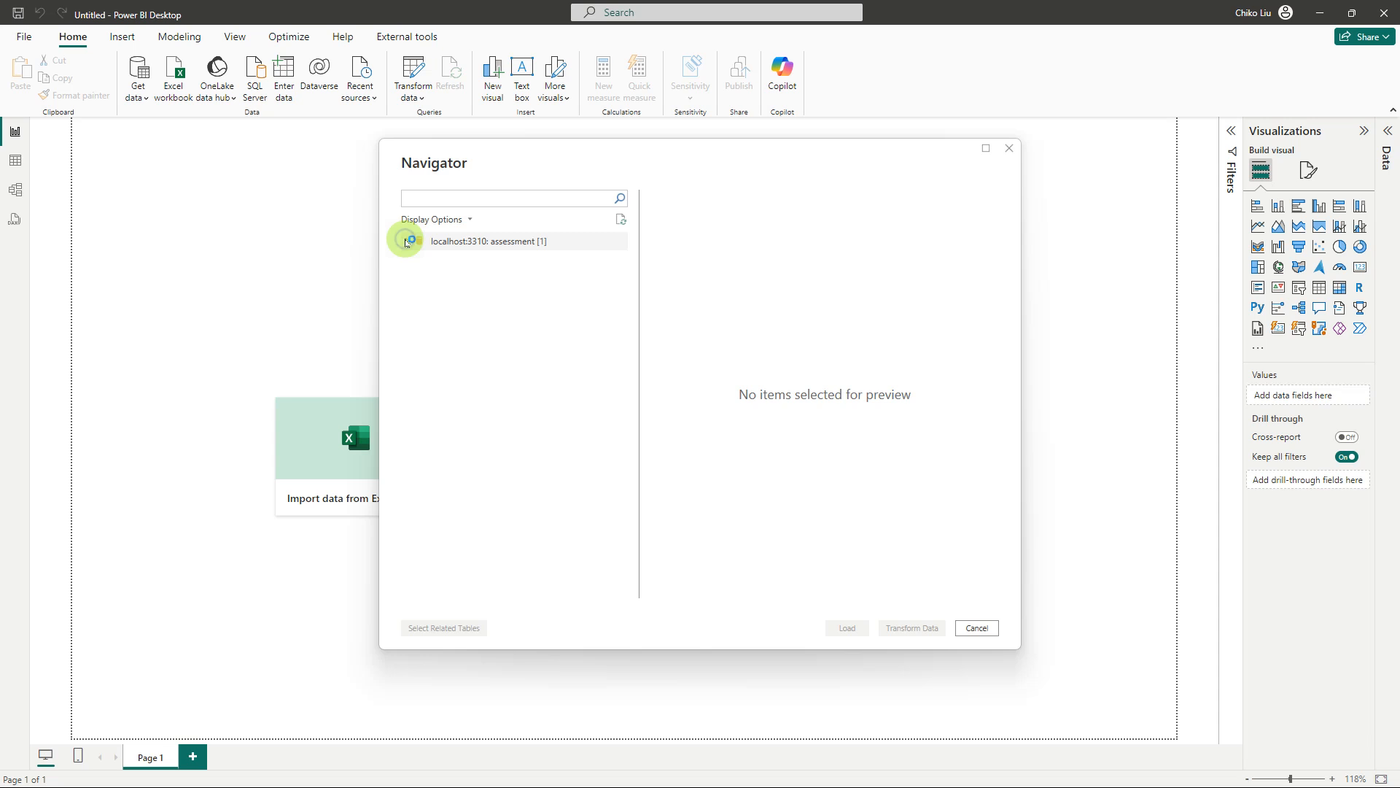
pyautogui.click(408, 240)
pyautogui.click(620, 220)
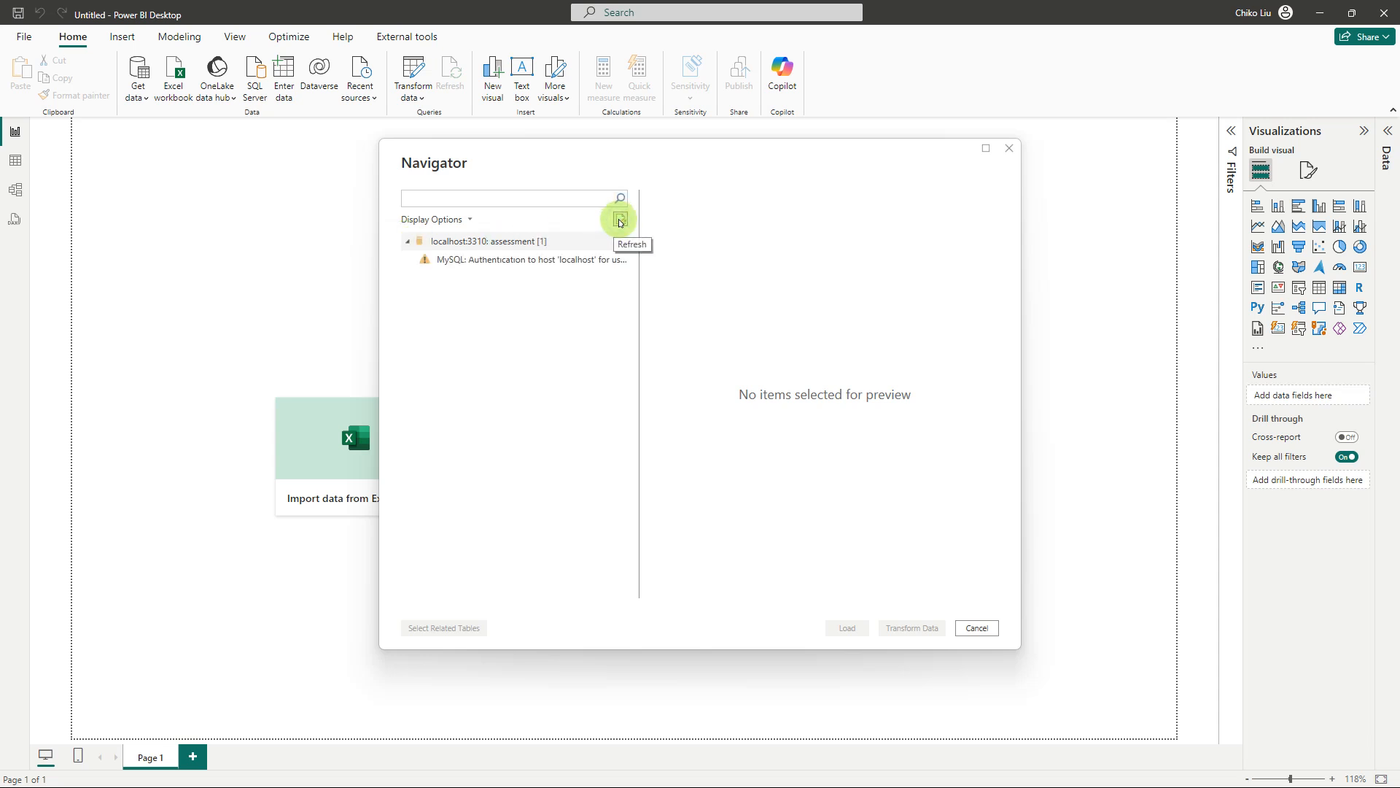
pyautogui.click(473, 261)
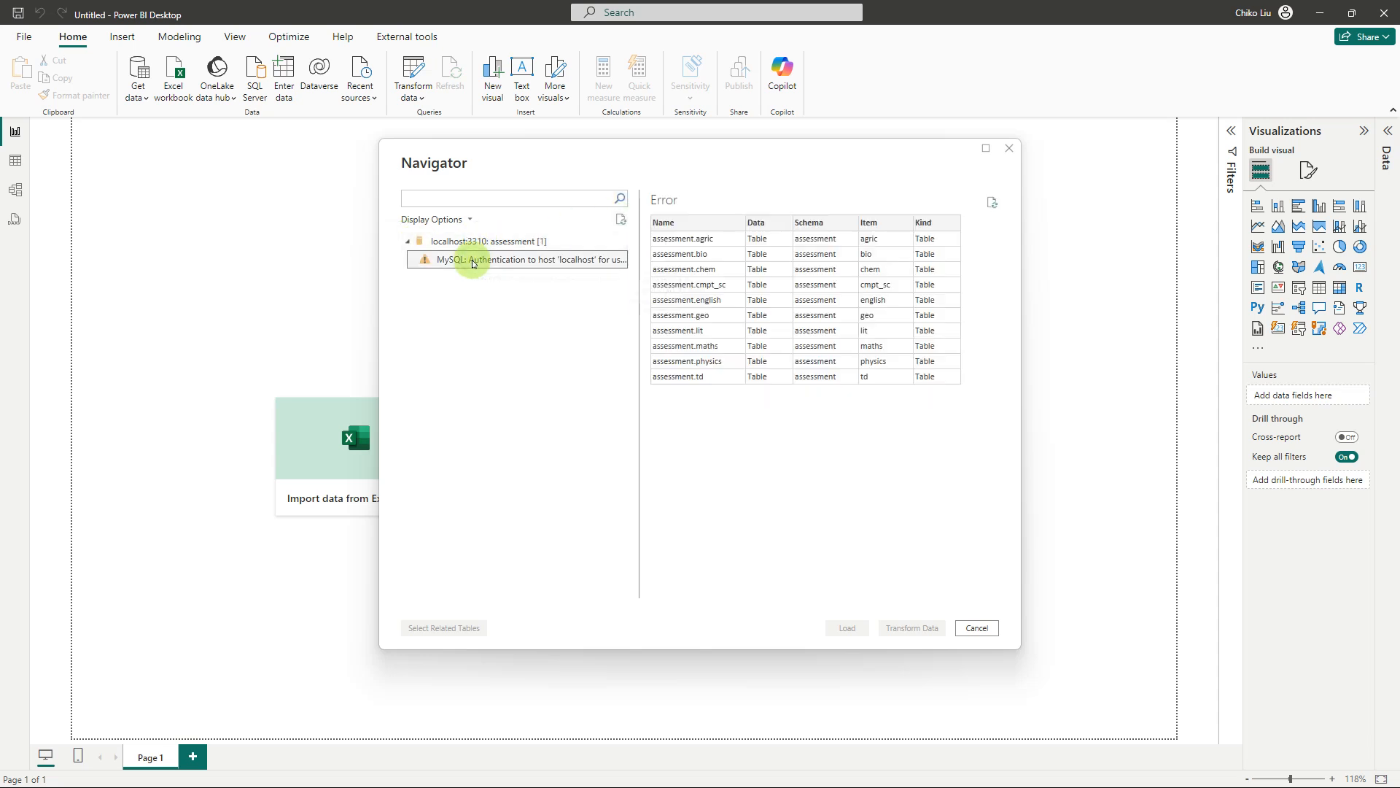
pyautogui.moveTo(636, 225); pyautogui.dragTo(817, 267)
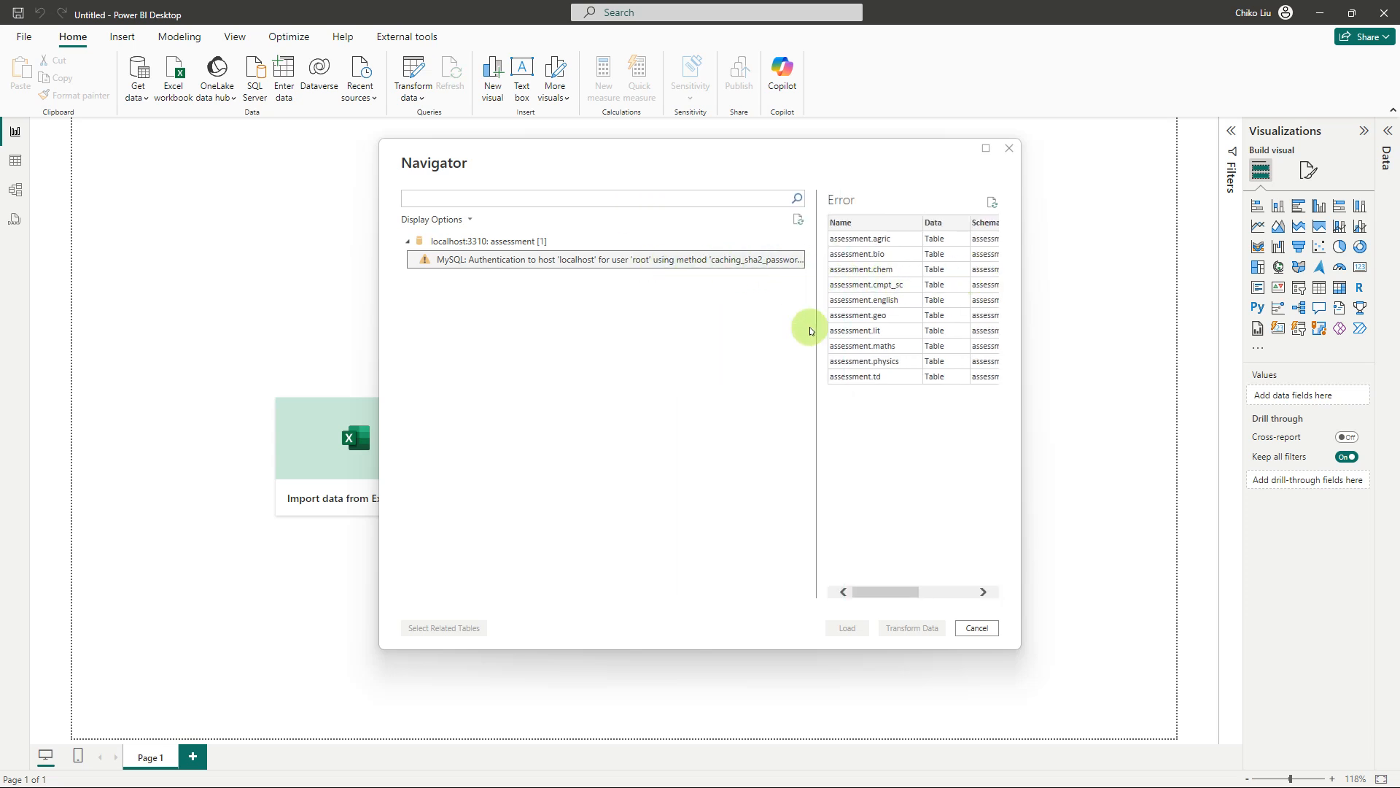
pyautogui.moveTo(1097, 665); pyautogui.dragTo(1155, 670)
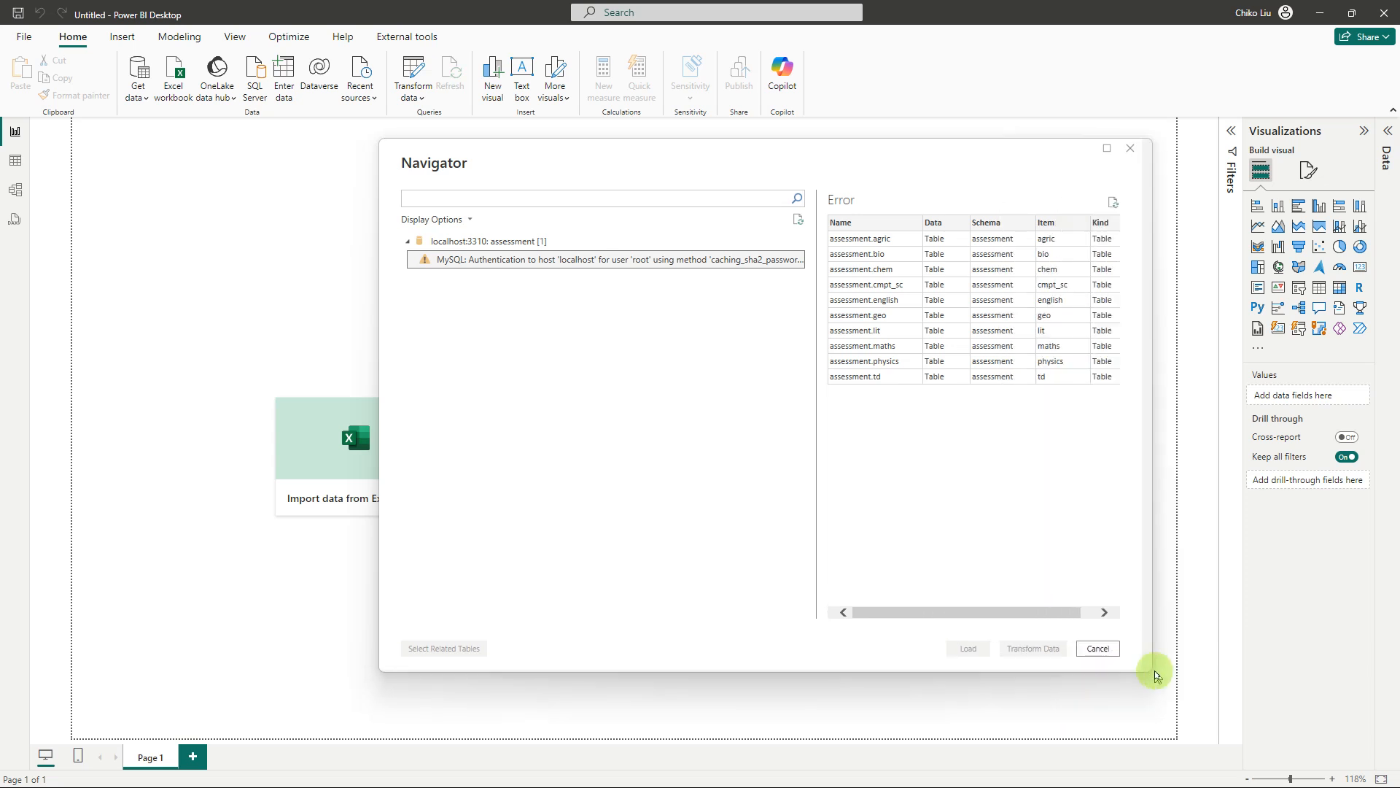
pyautogui.moveTo(815, 303); pyautogui.dragTo(728, 332)
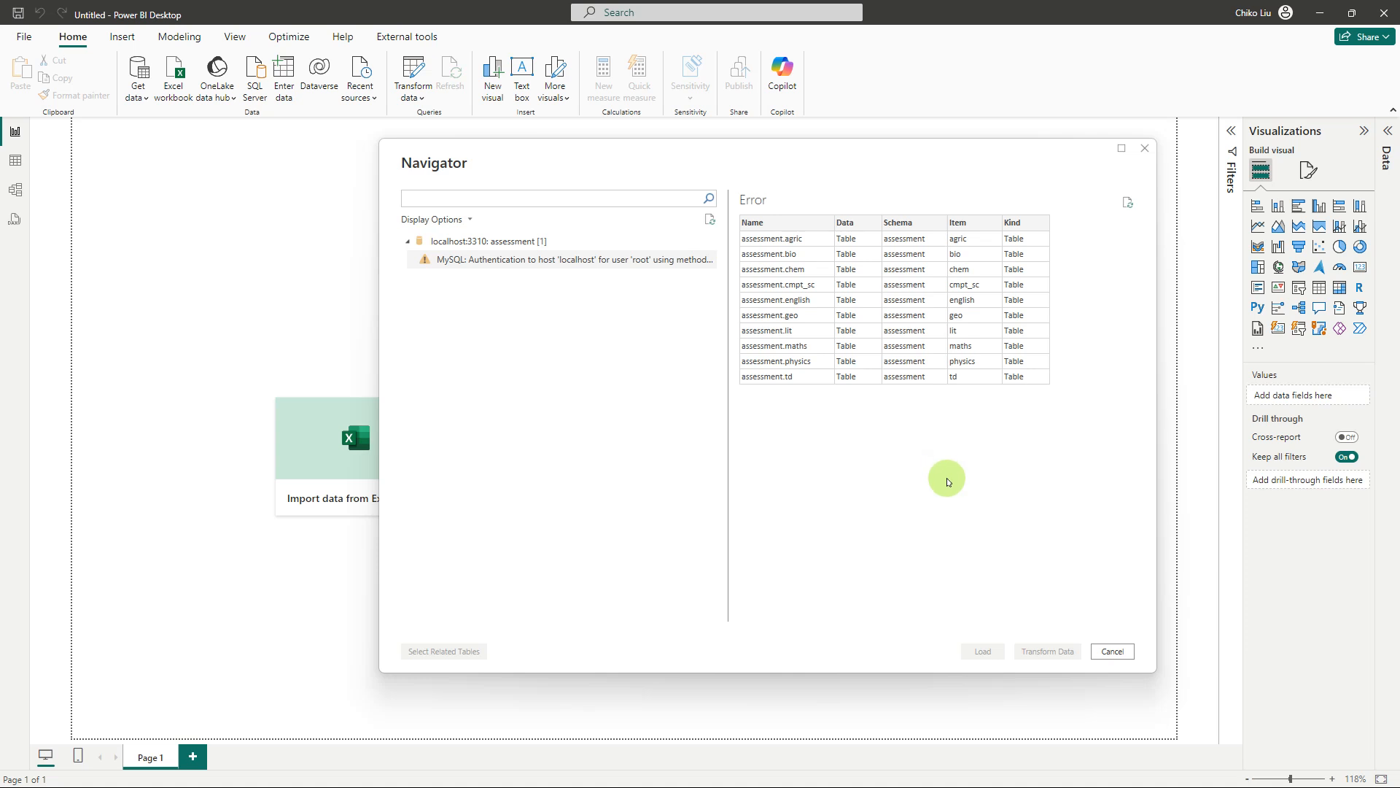
pyautogui.click(1112, 651)
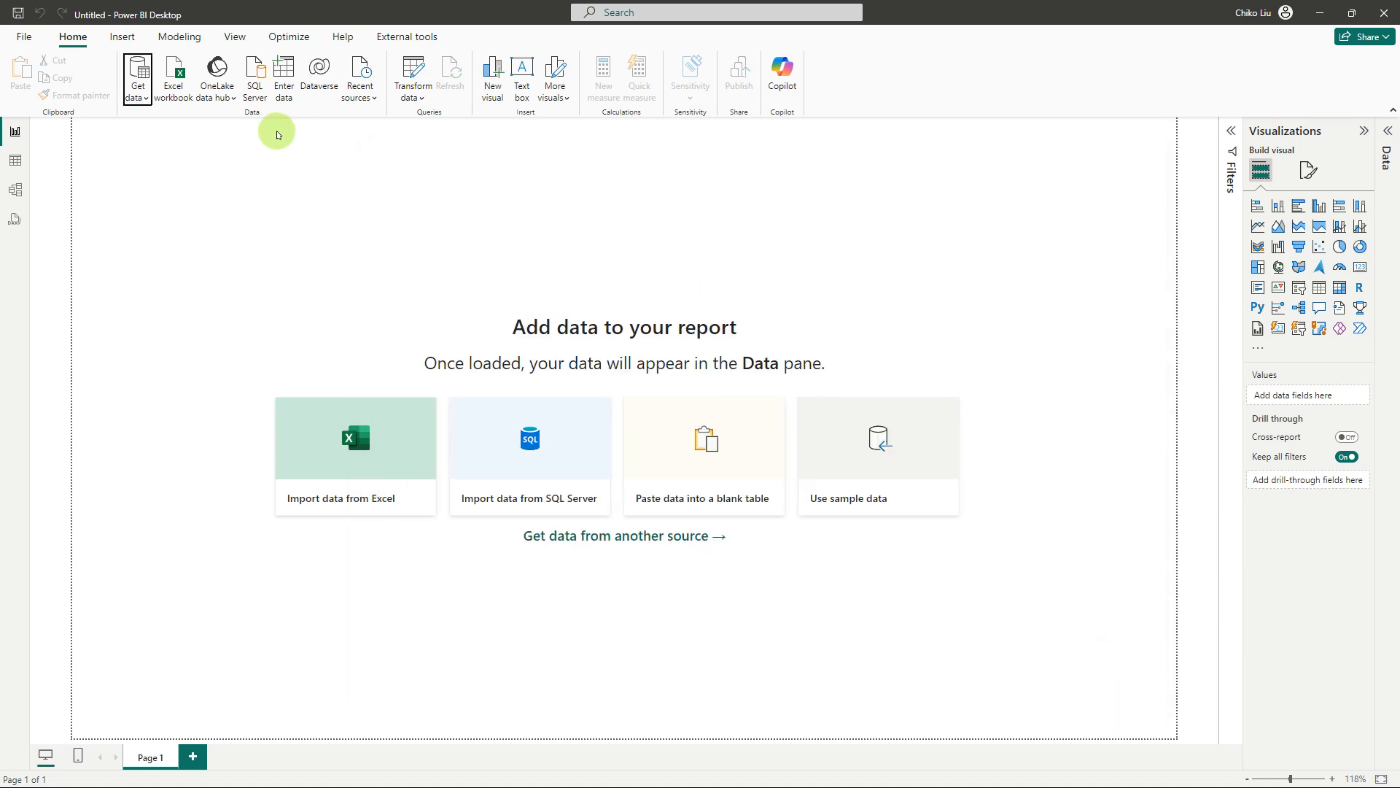
# Connect to the MySQL database assessments on the server localhost:3310
pyautogui.click(138, 94)
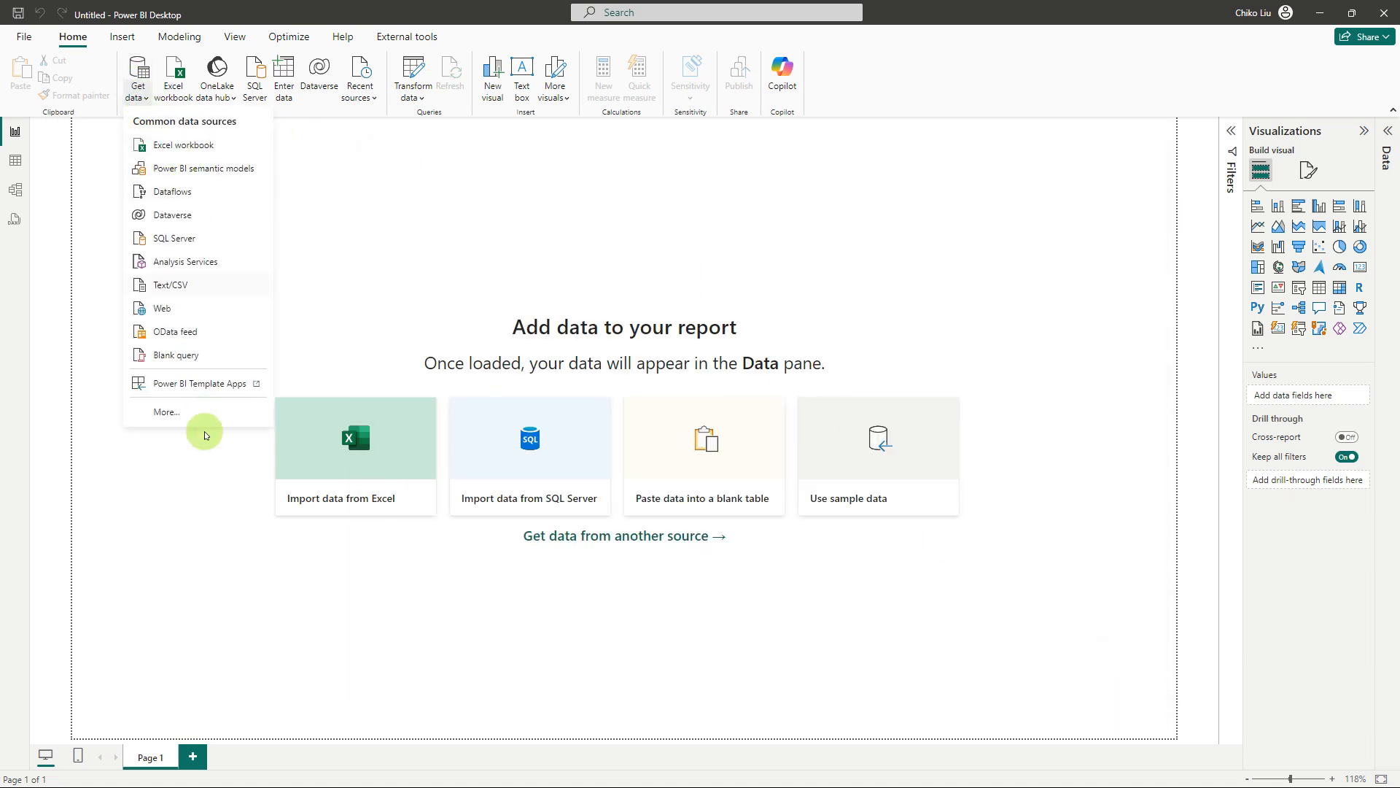
pyautogui.click(186, 412)
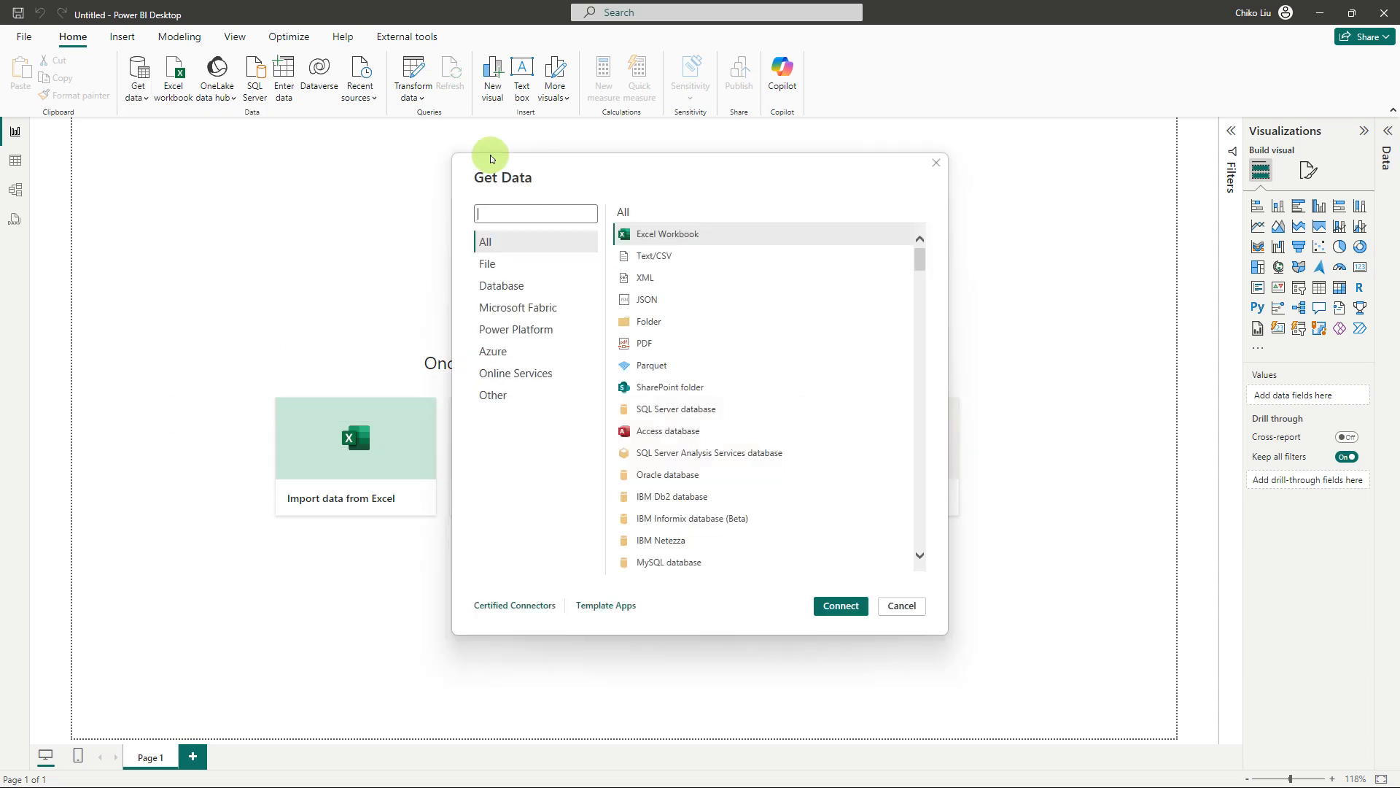
pyautogui.doubleClick(655, 564)
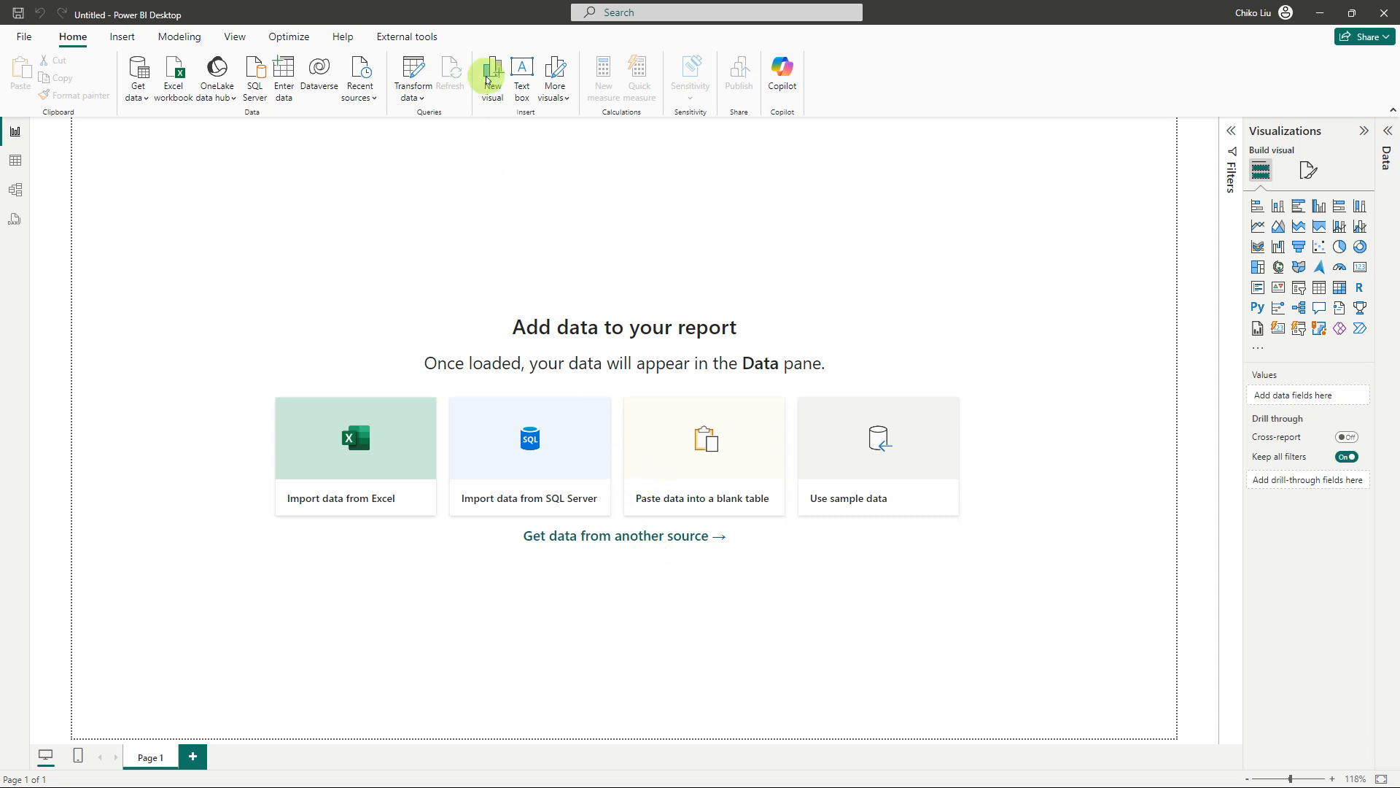
pyautogui.click(478, 432)
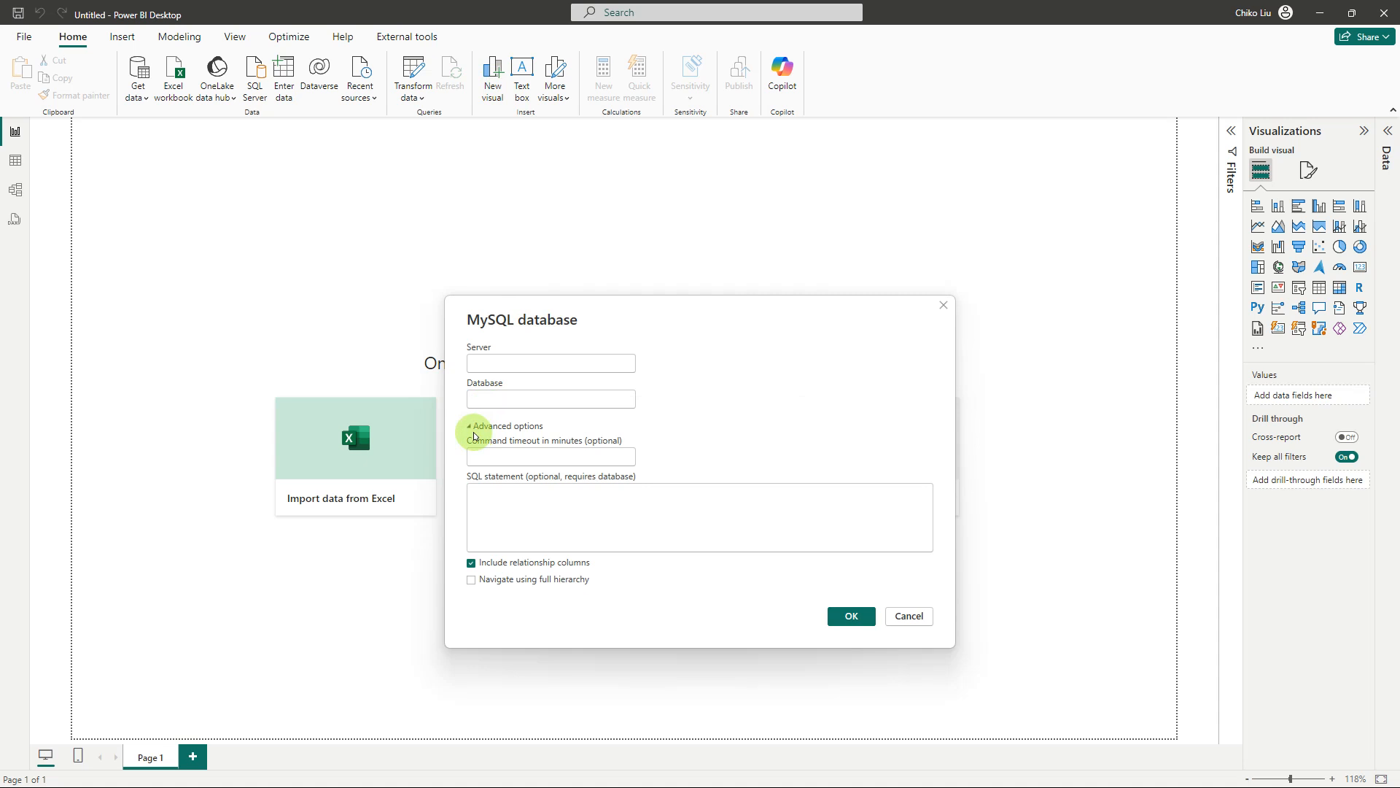
pyautogui.click(476, 427)
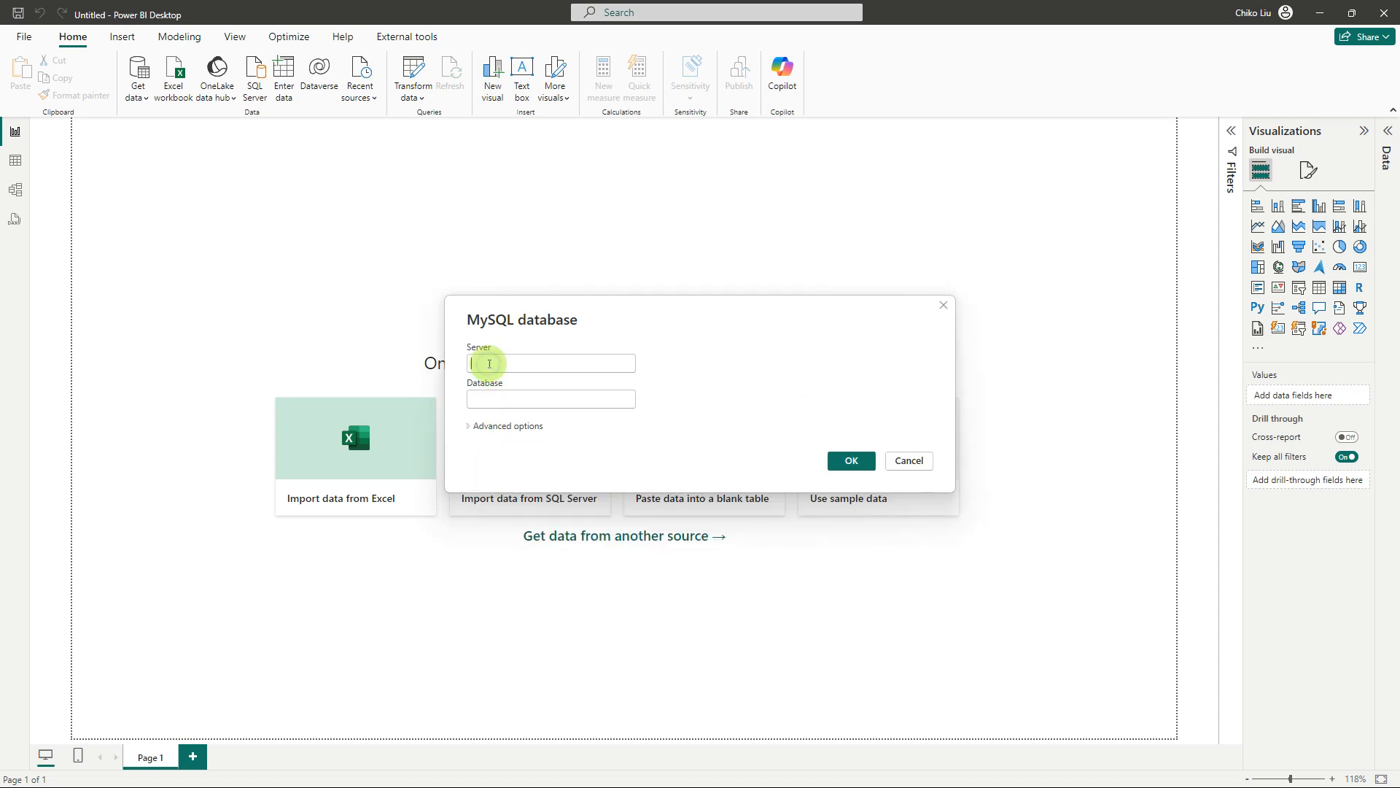
pyautogui.click(489, 364)
pyautogui.write('localhost:3310')
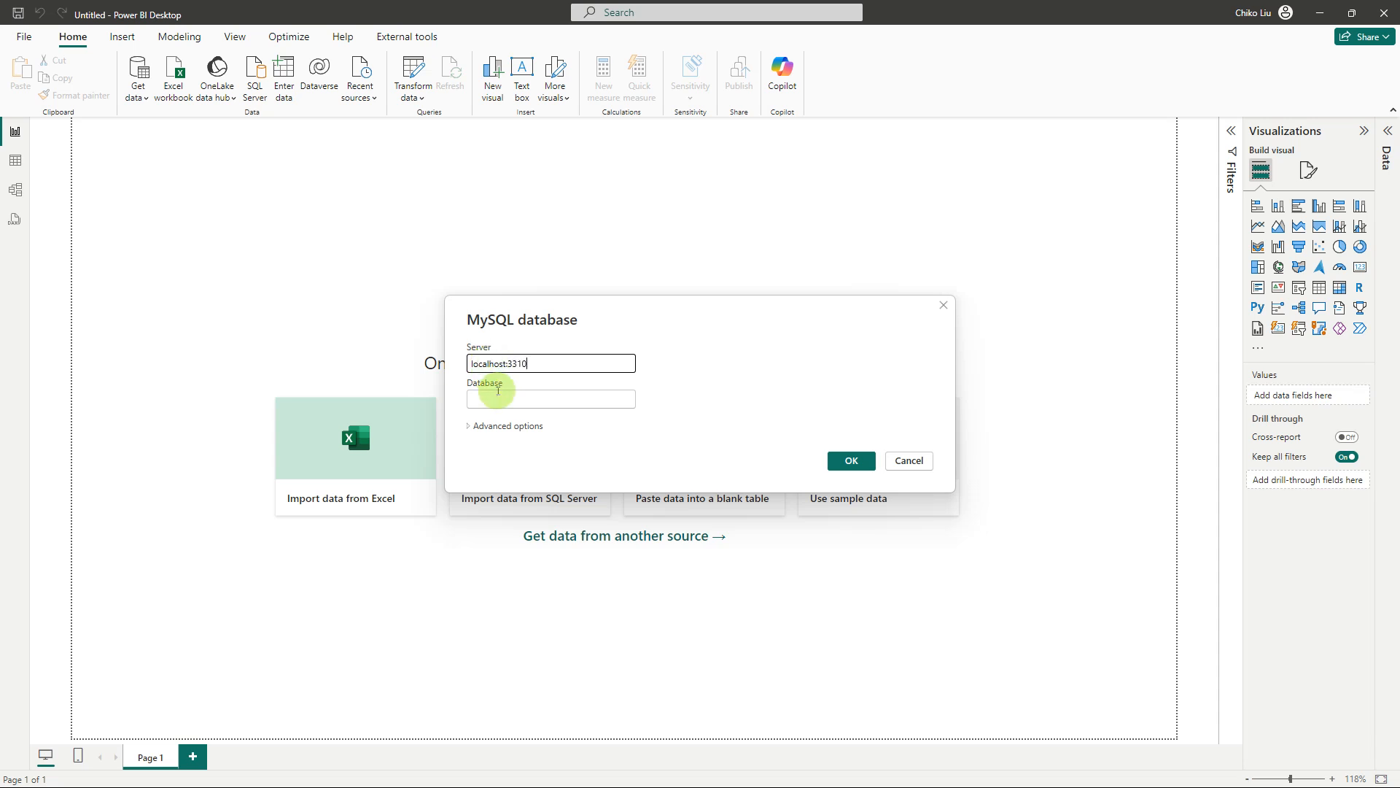
pyautogui.click(498, 394)
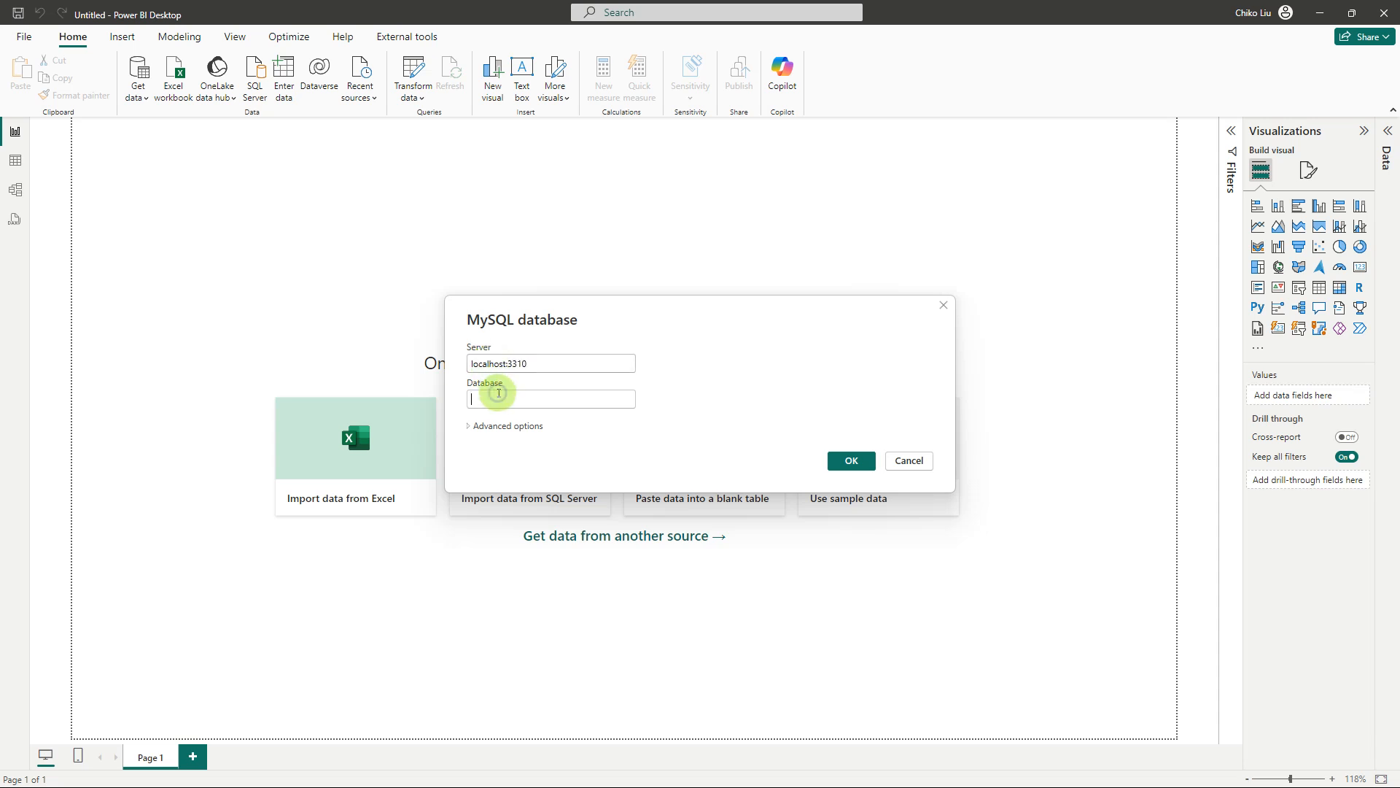
pyautogui.write('assessments')
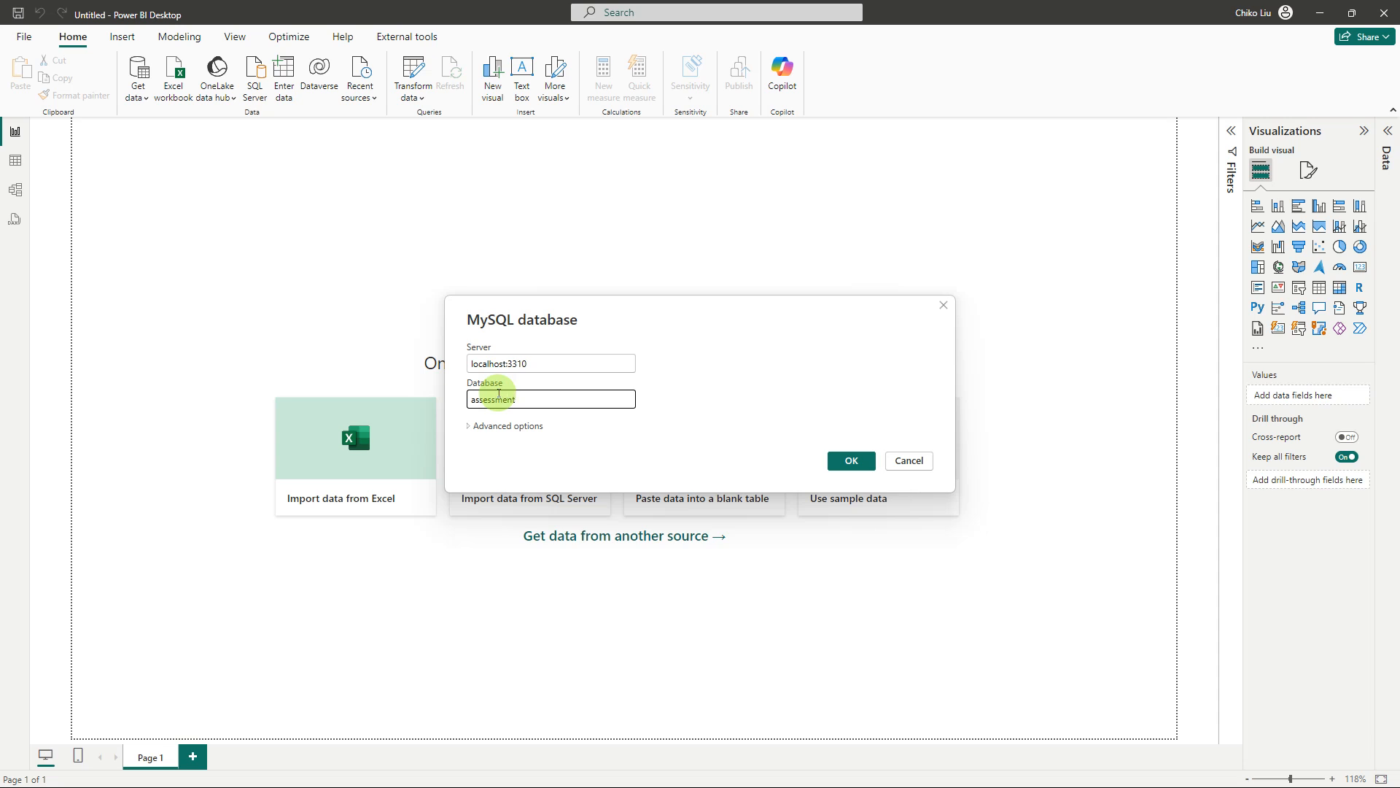
pyautogui.click(845, 464)
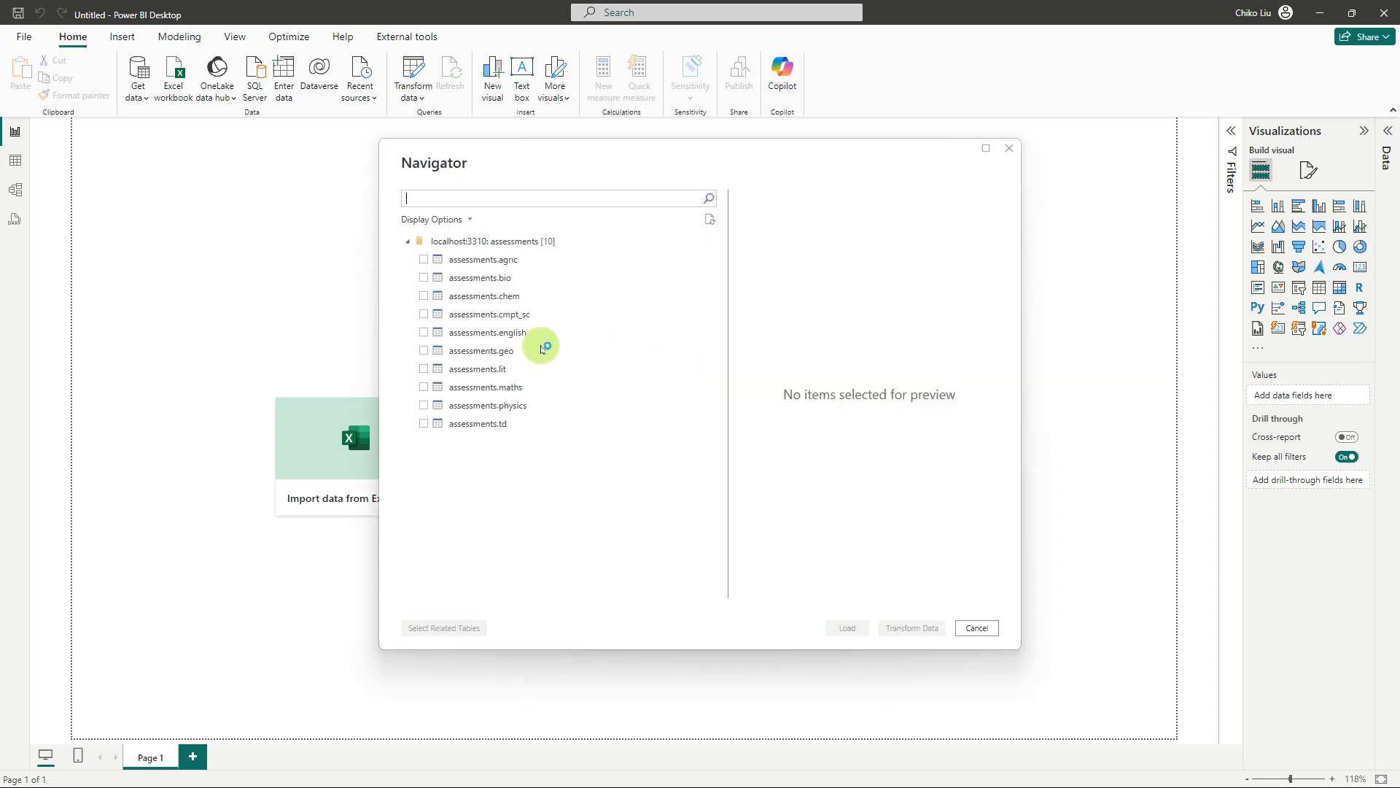
# Select all ten subject tables of the assessments database, from agric to td, and open them for transformation in Power Query Editor
pyautogui.click(424, 259)
pyautogui.click(423, 278)
pyautogui.click(424, 295)
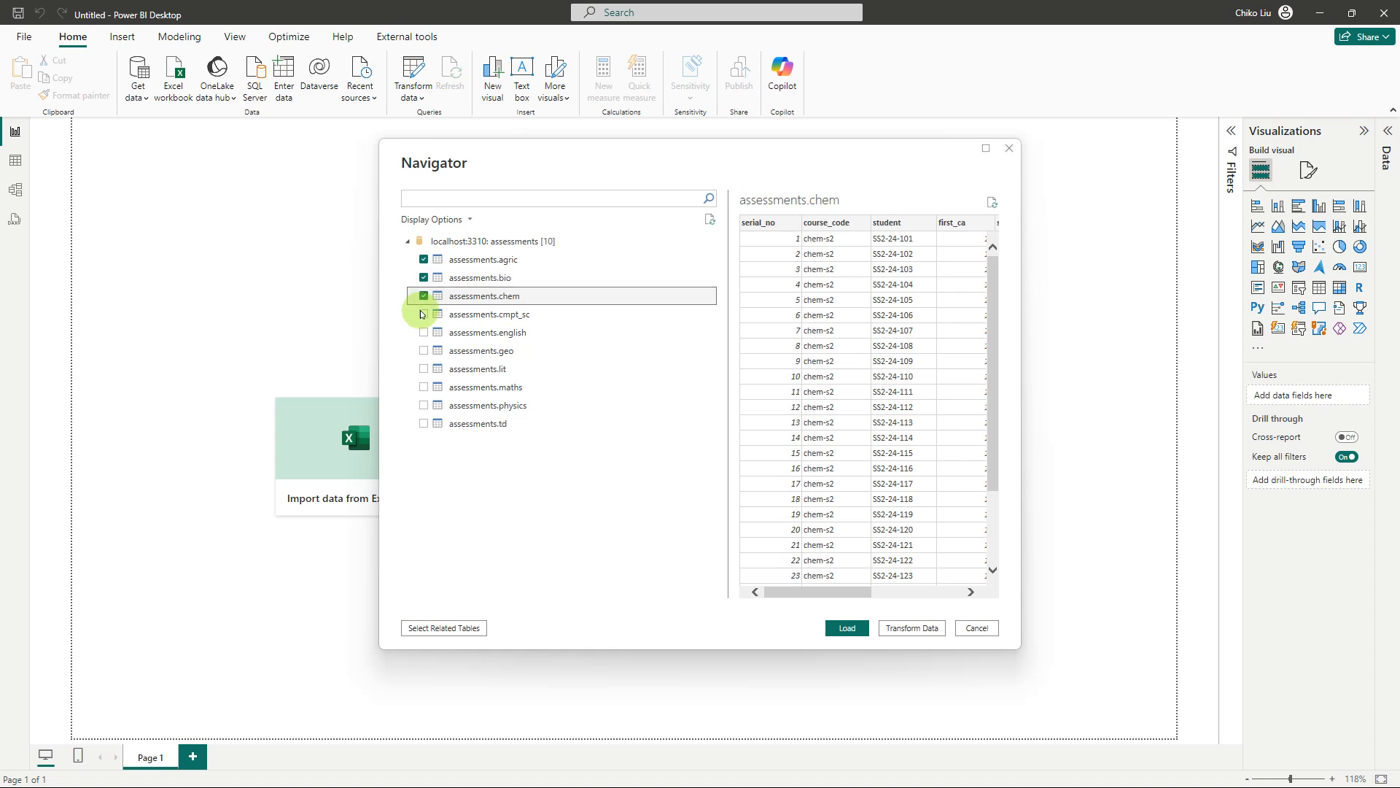
pyautogui.click(423, 314)
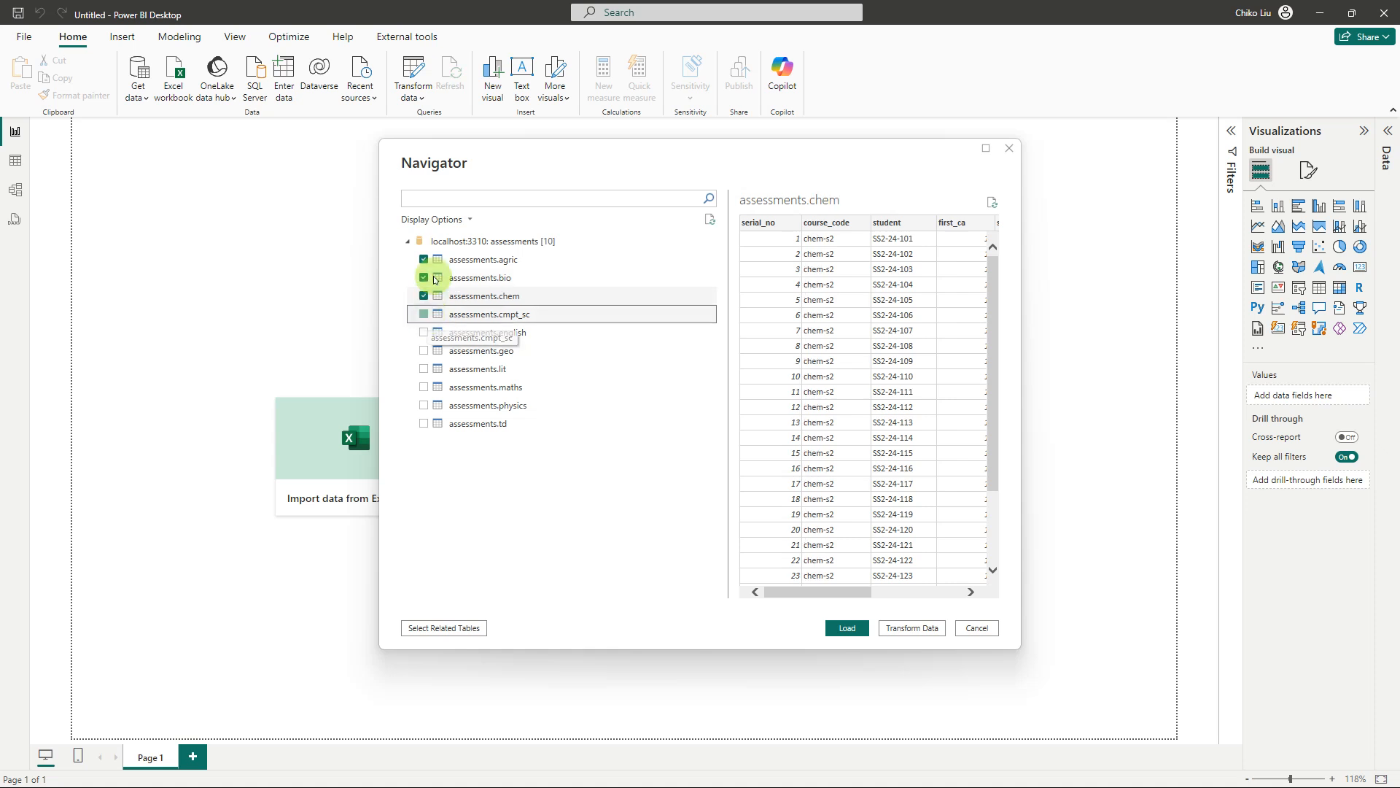
pyautogui.click(471, 221)
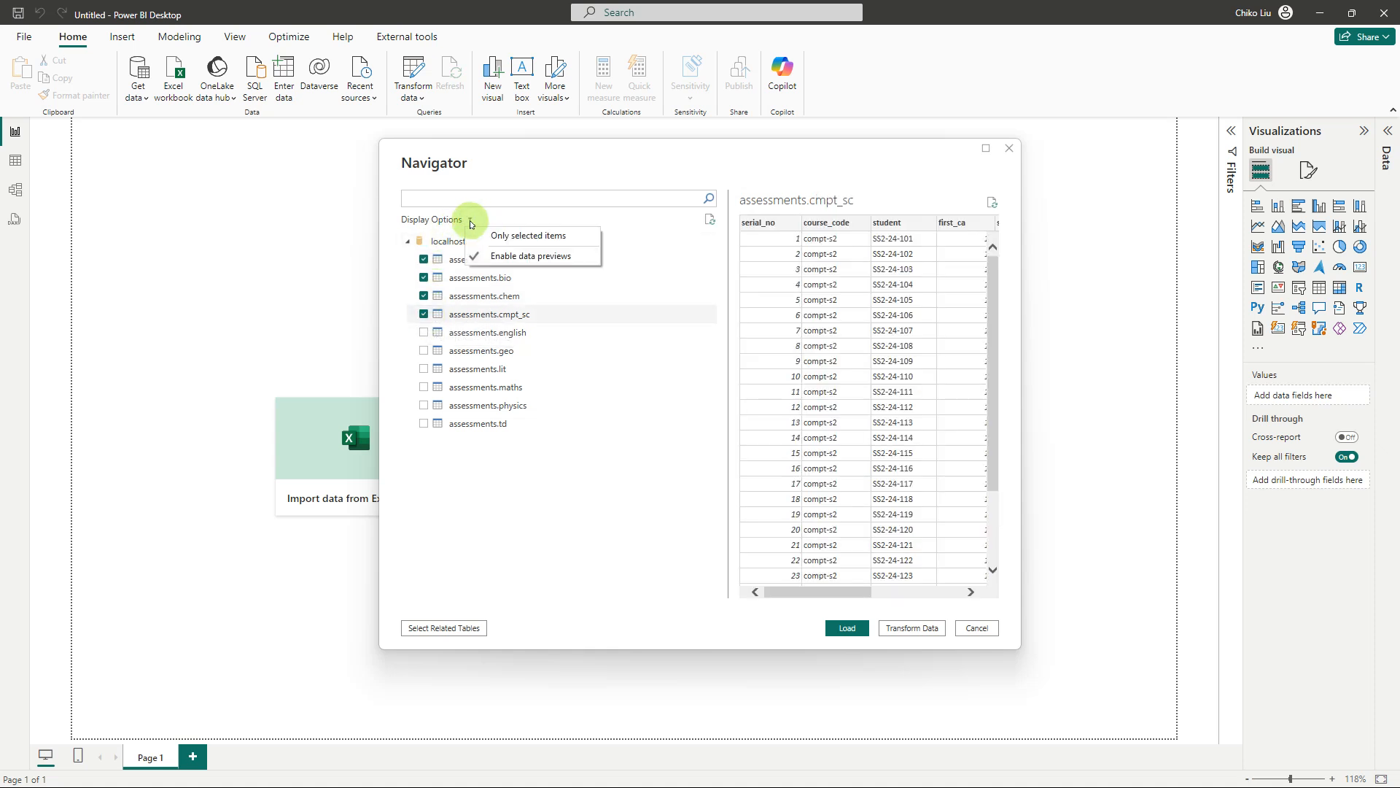
pyautogui.click(424, 337)
pyautogui.click(424, 352)
pyautogui.click(423, 334)
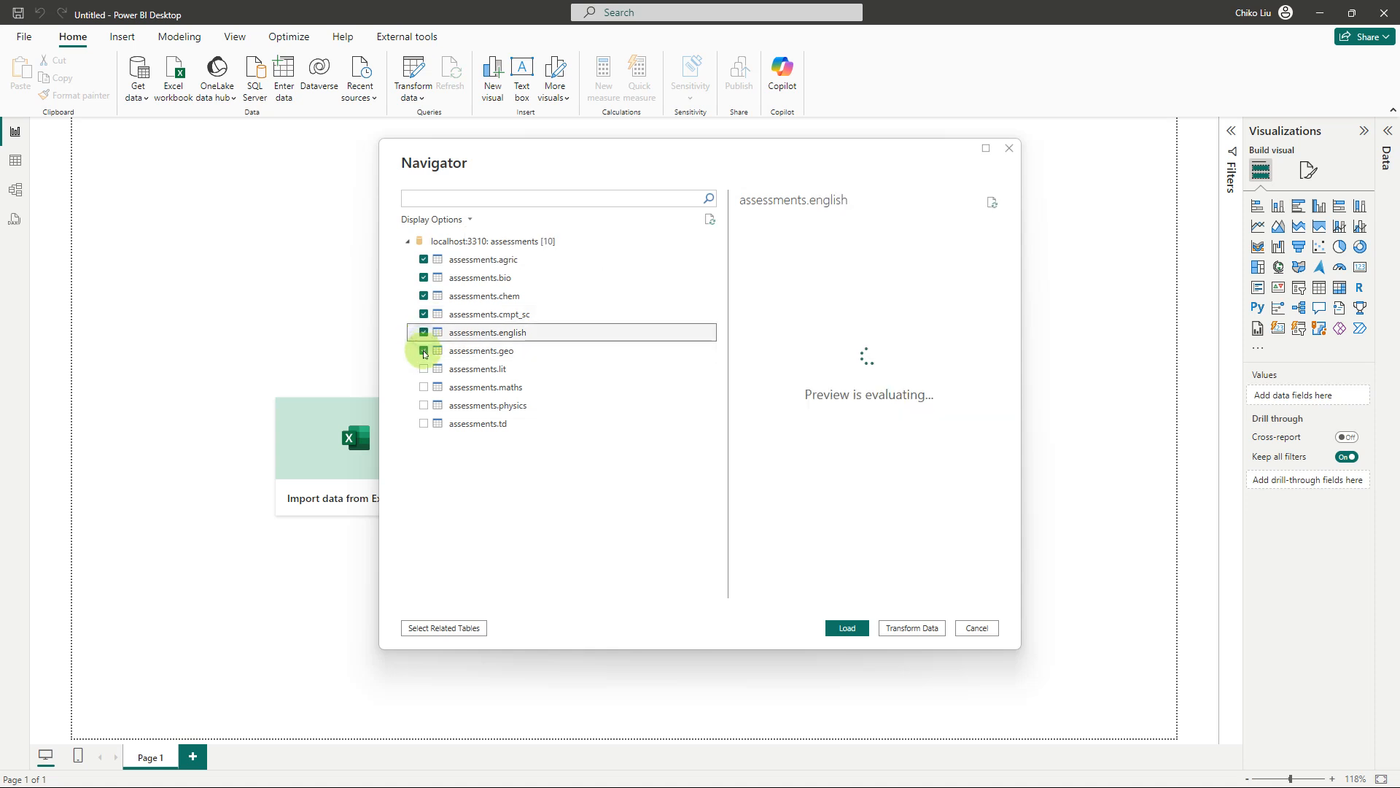
pyautogui.click(423, 369)
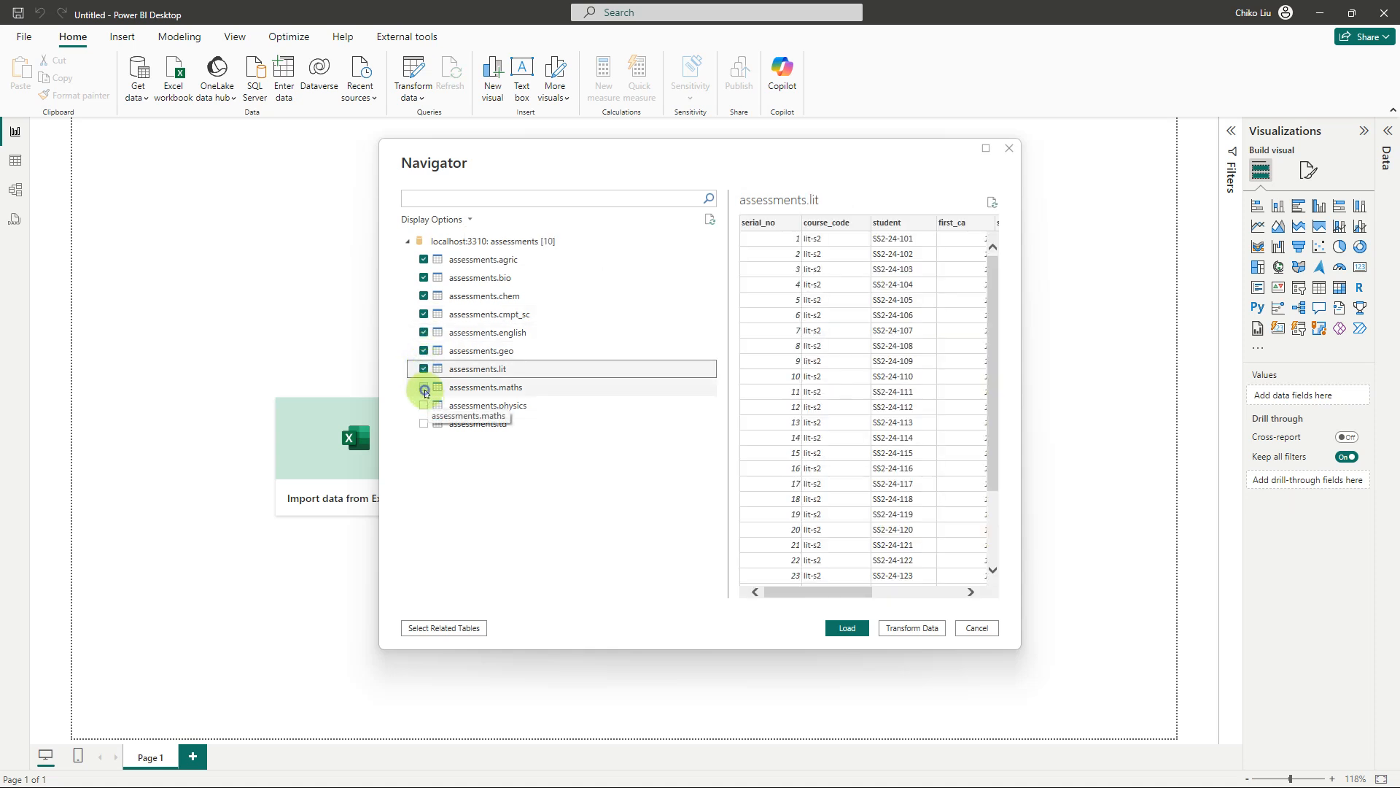
pyautogui.click(424, 388)
pyautogui.click(424, 406)
pyautogui.click(424, 424)
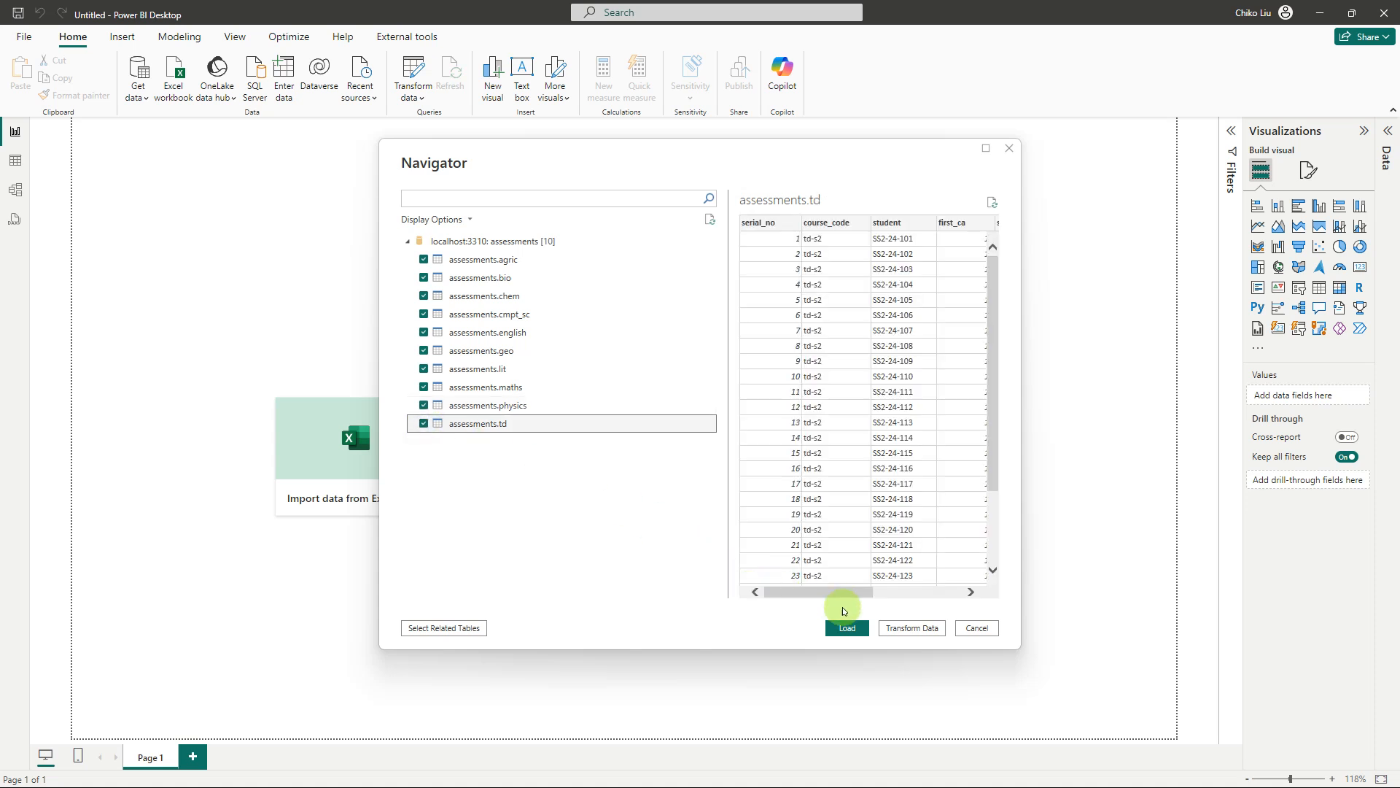
pyautogui.click(903, 628)
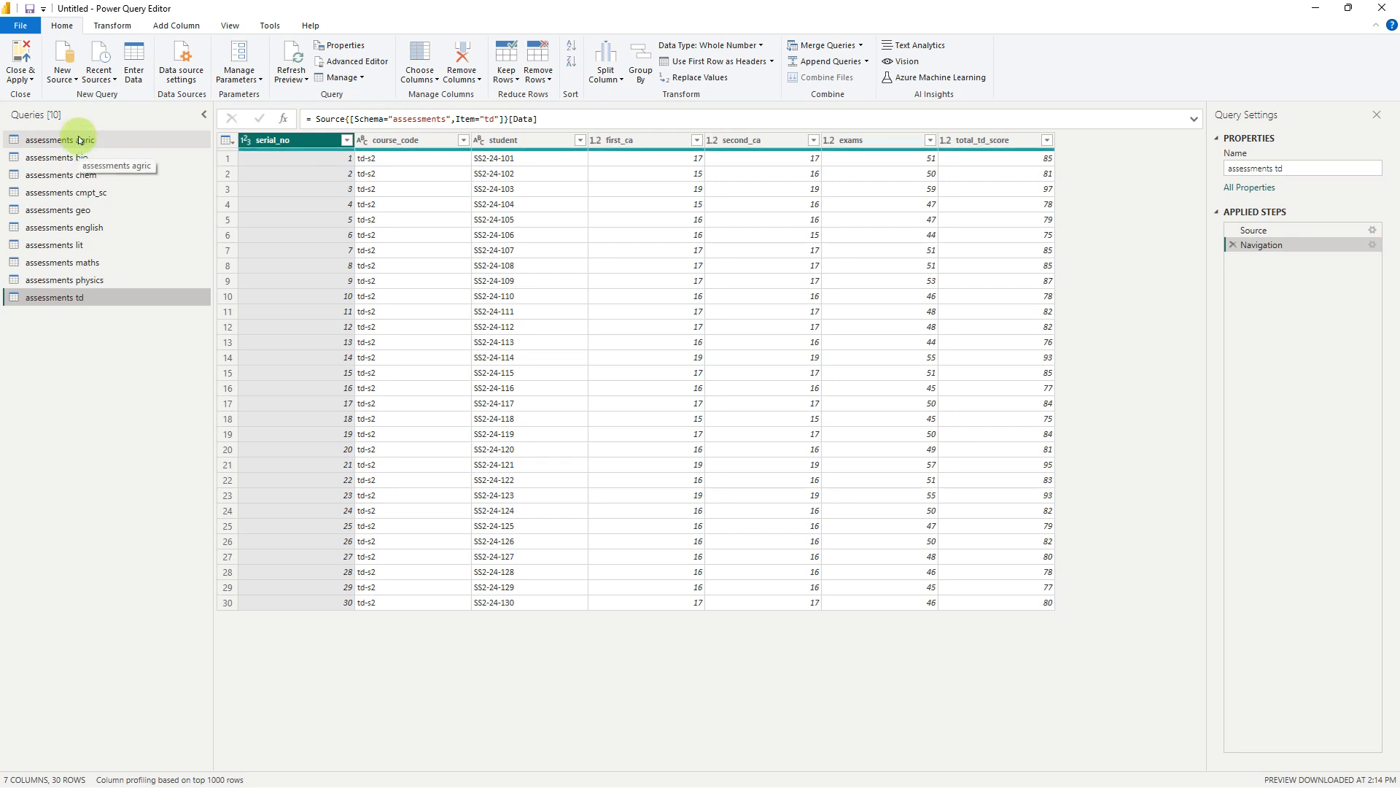
# Rename the assessments td query as technical drawing
pyautogui.click(1238, 168)
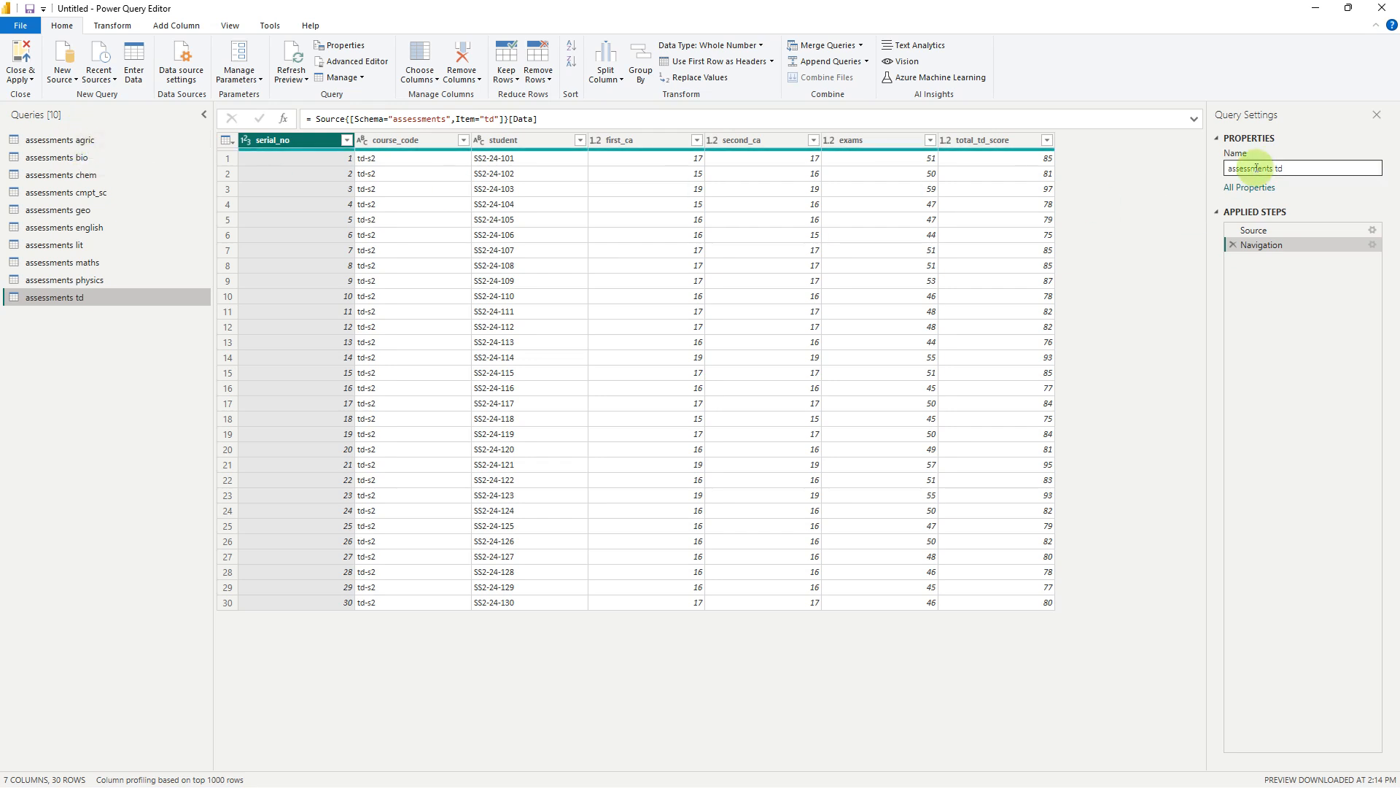
pyautogui.moveTo(1285, 169); pyautogui.dragTo(1192, 173)
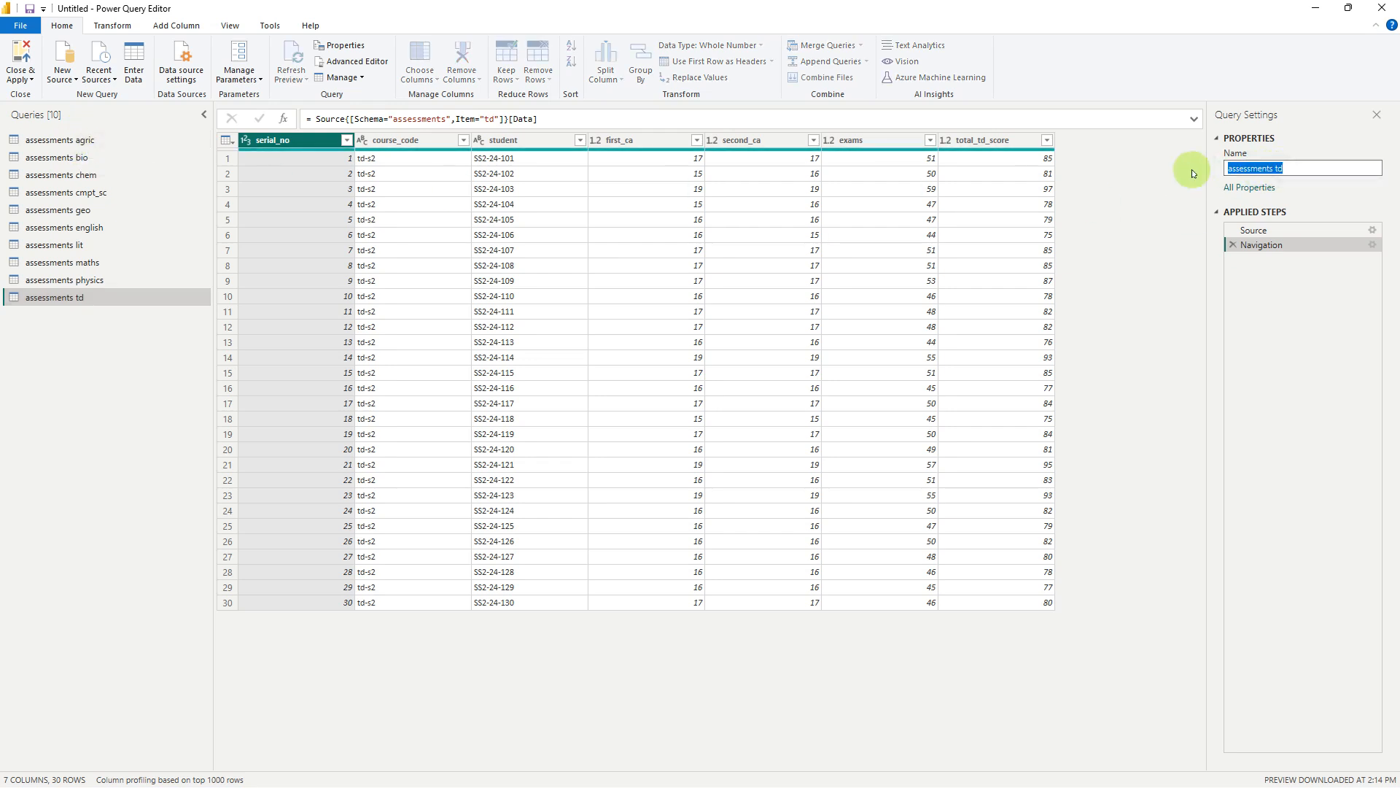
pyautogui.write('technical drawing')
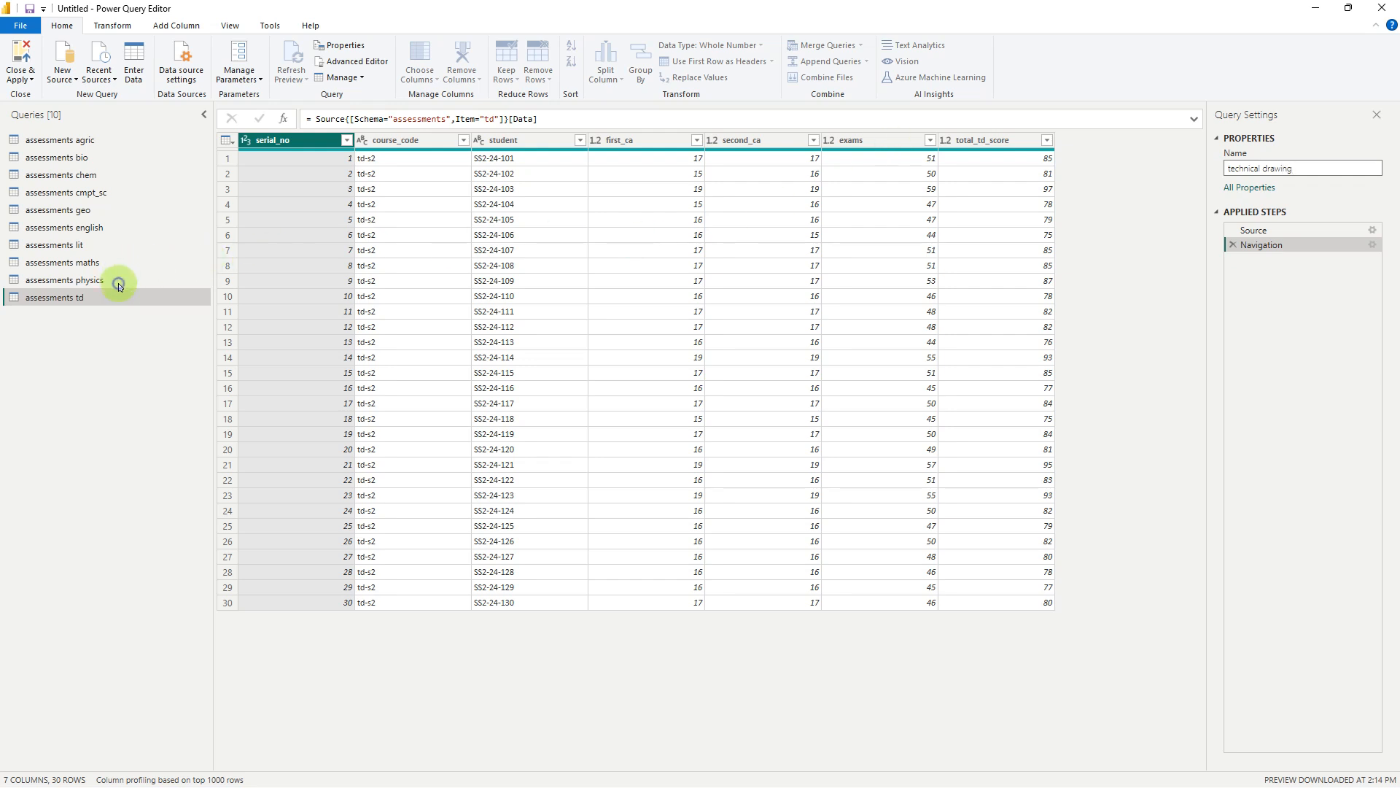
pyautogui.press('Return')
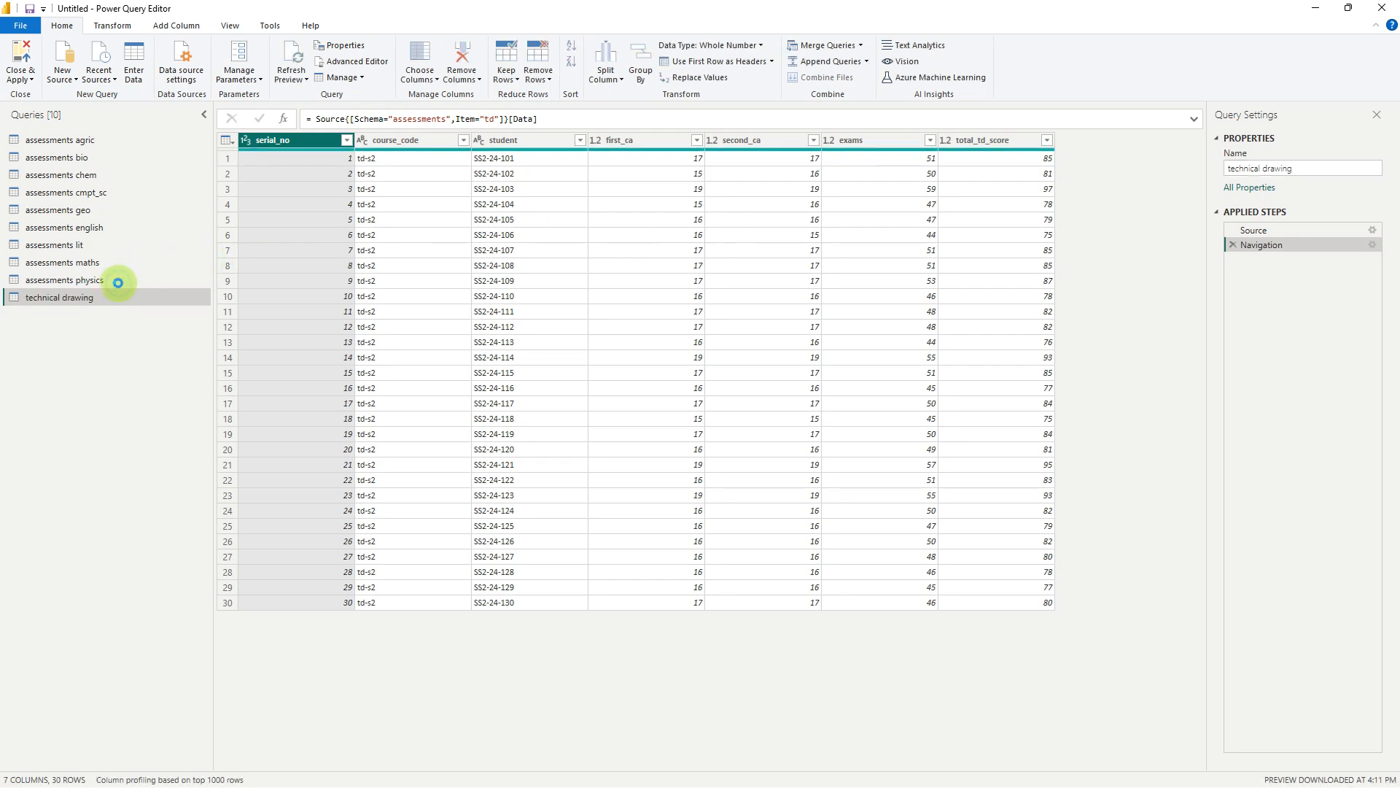
# Remove the assessments prefix from the physics and maths query names, leaving physics and maths
pyautogui.click(118, 282)
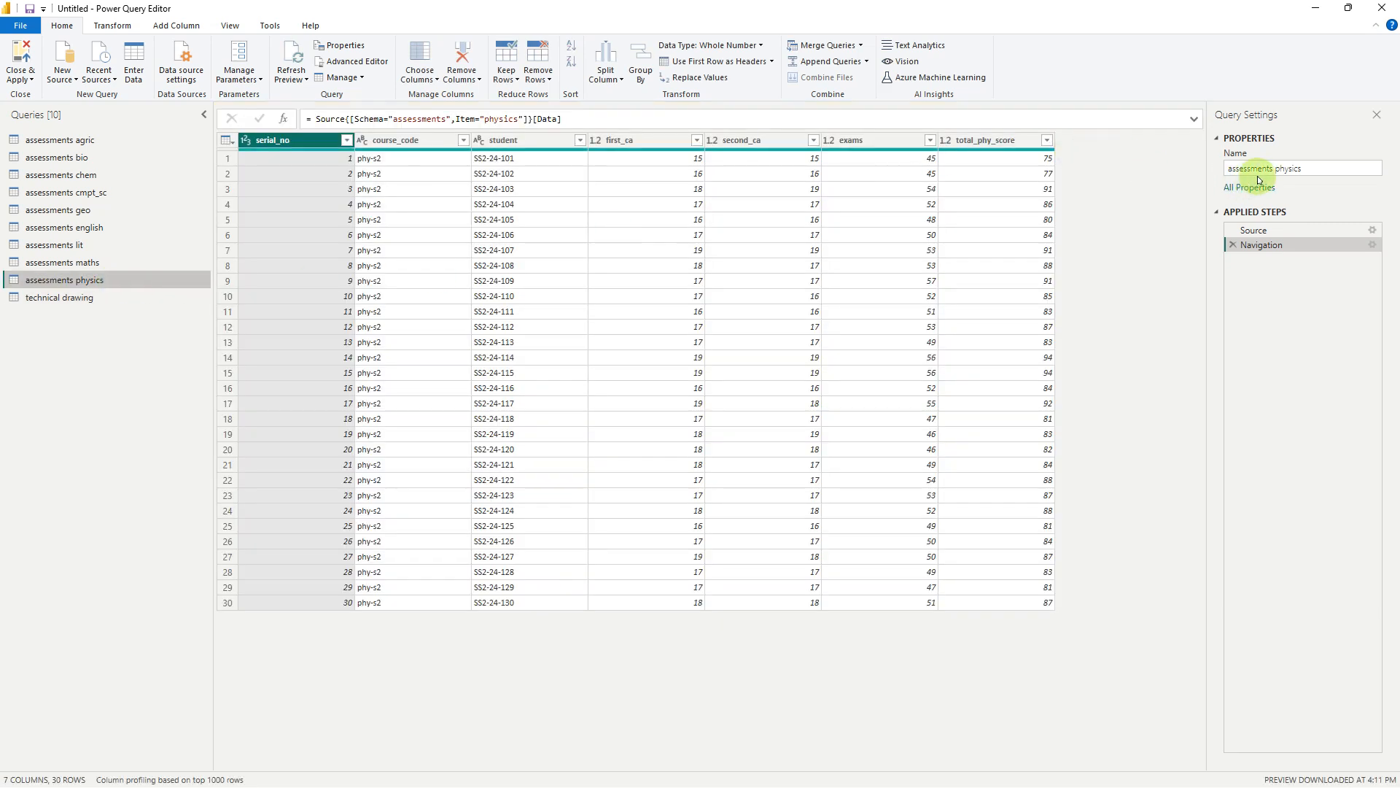
pyautogui.doubleClick(1252, 168)
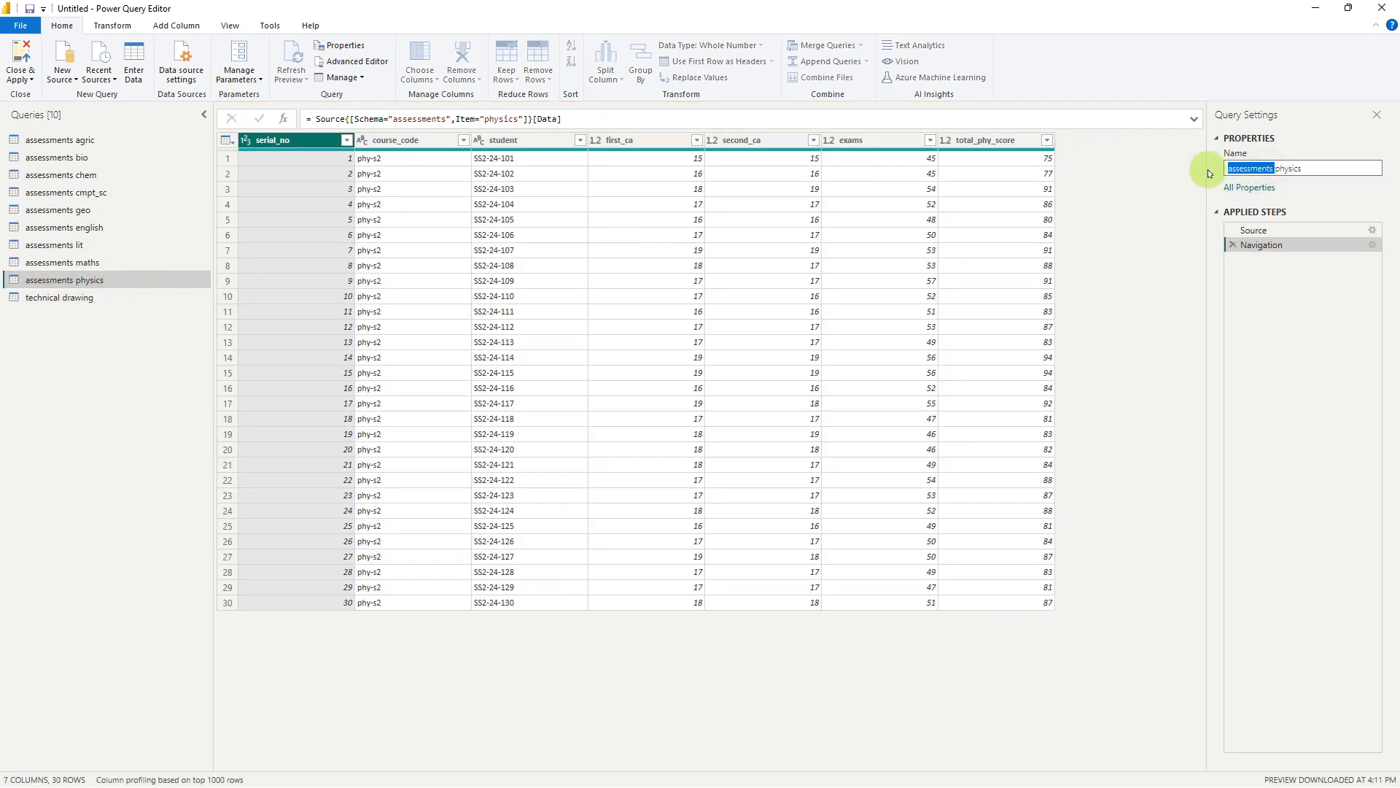
pyautogui.press('BackSpace')
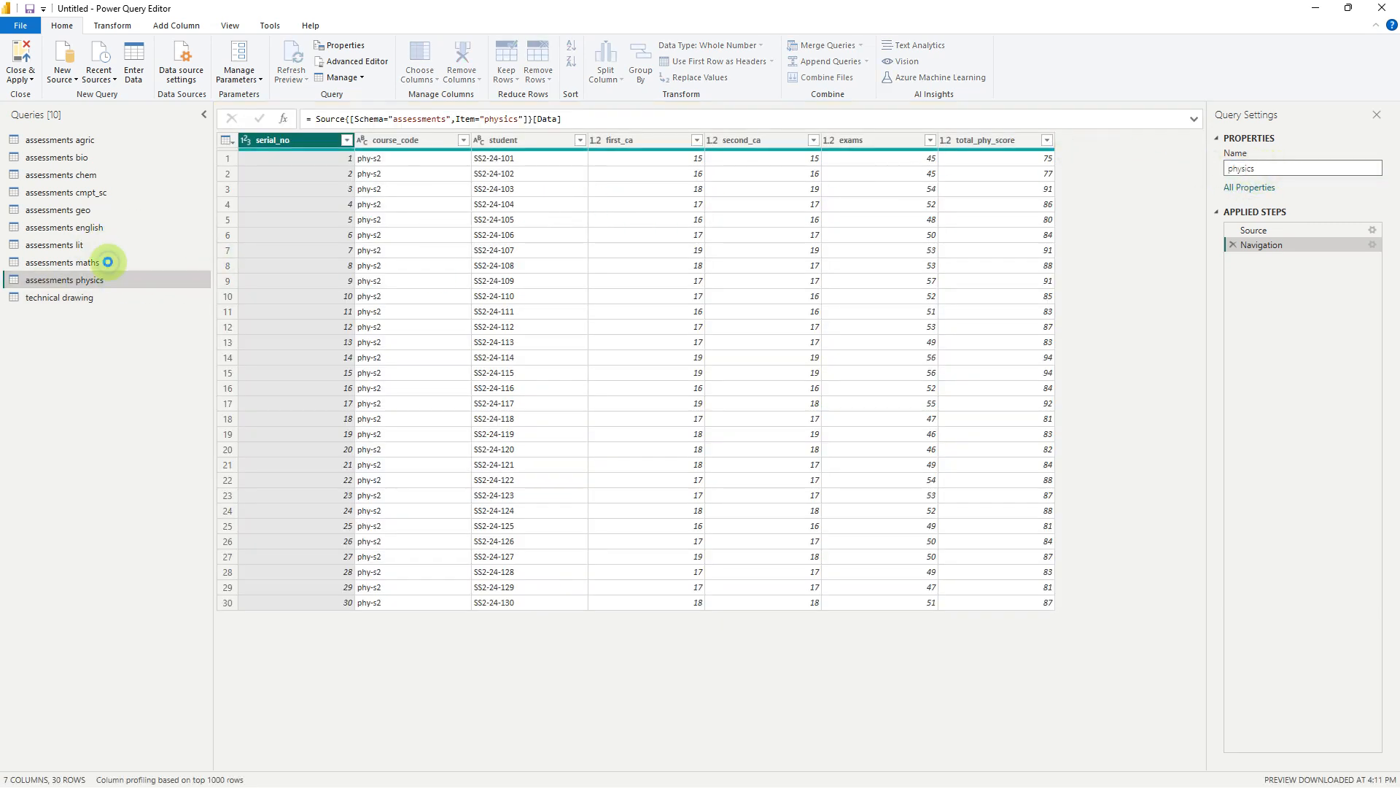
pyautogui.click(108, 262)
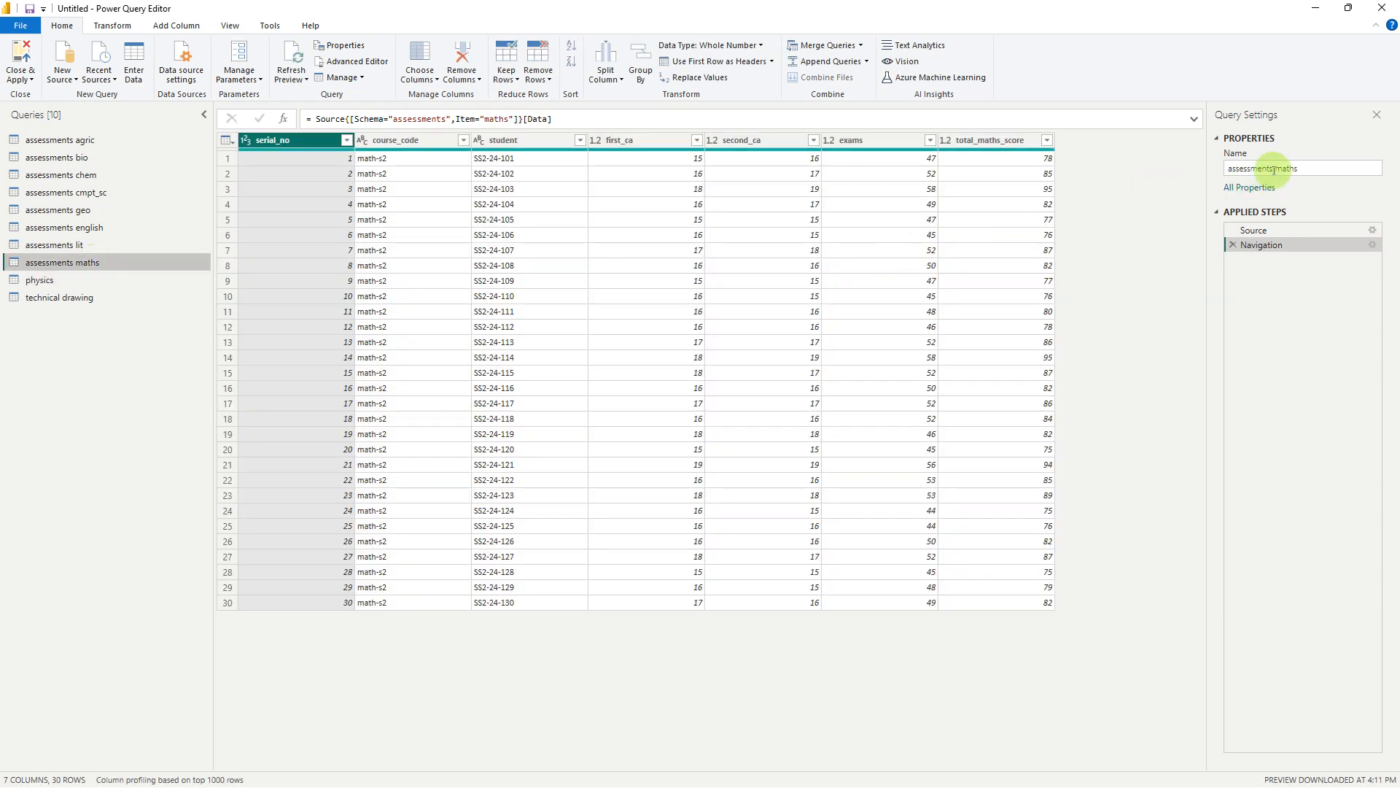
pyautogui.click(1276, 168)
pyautogui.moveTo(1277, 168); pyautogui.dragTo(1182, 165)
pyautogui.press('BackSpace')
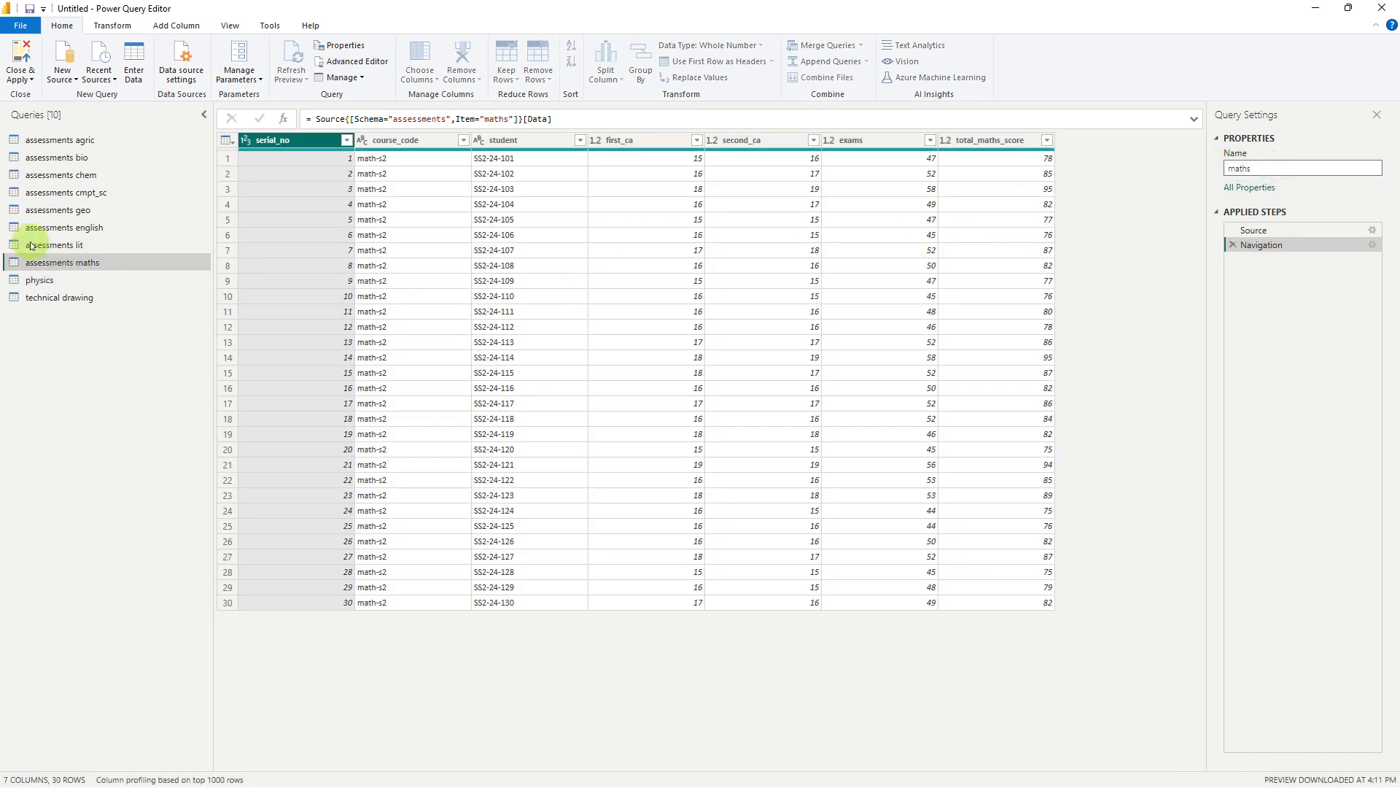
pyautogui.press('Return')
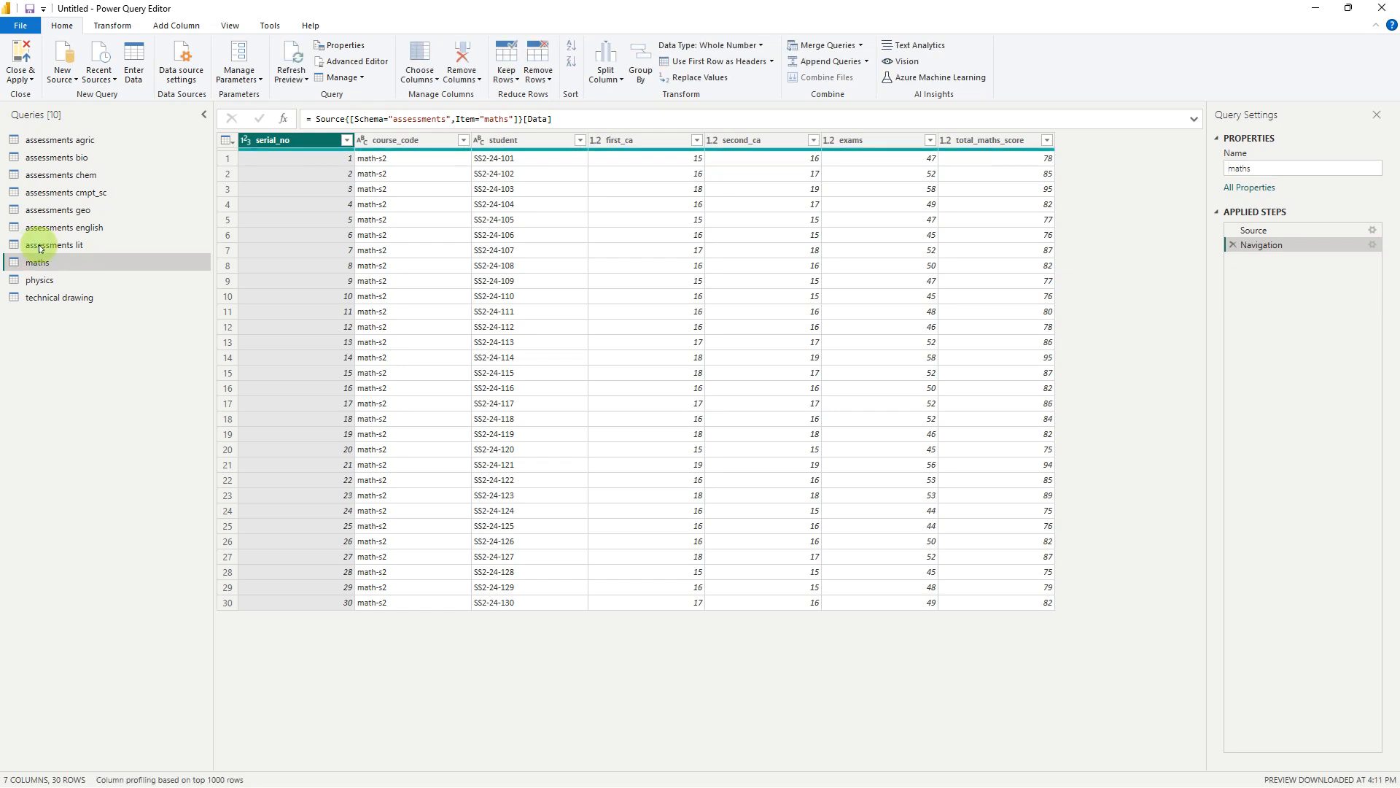
# Shorten the names of the assessments lit and assessments english queries to lit and english
pyautogui.click(38, 244)
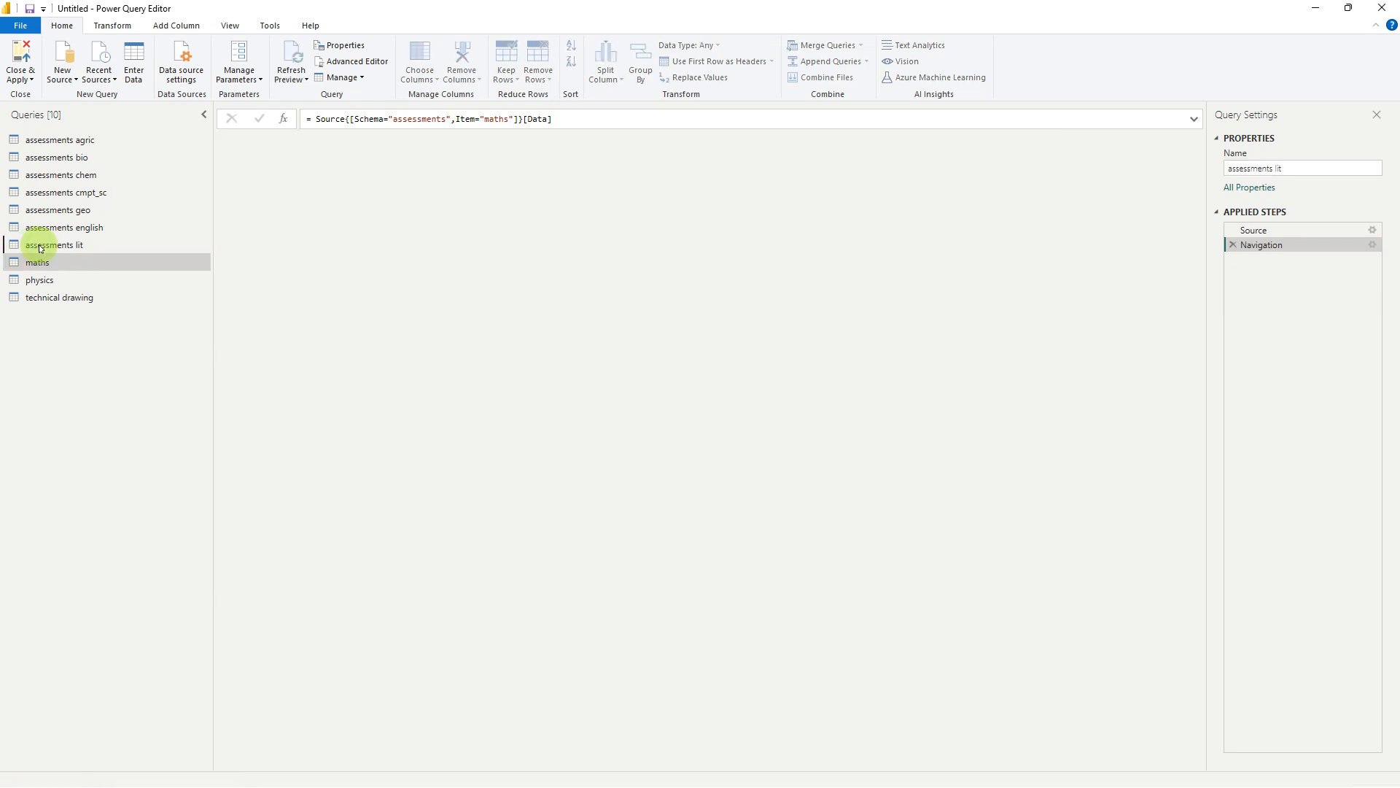
pyautogui.moveTo(1277, 169); pyautogui.dragTo(1193, 165)
pyautogui.press('BackSpace')
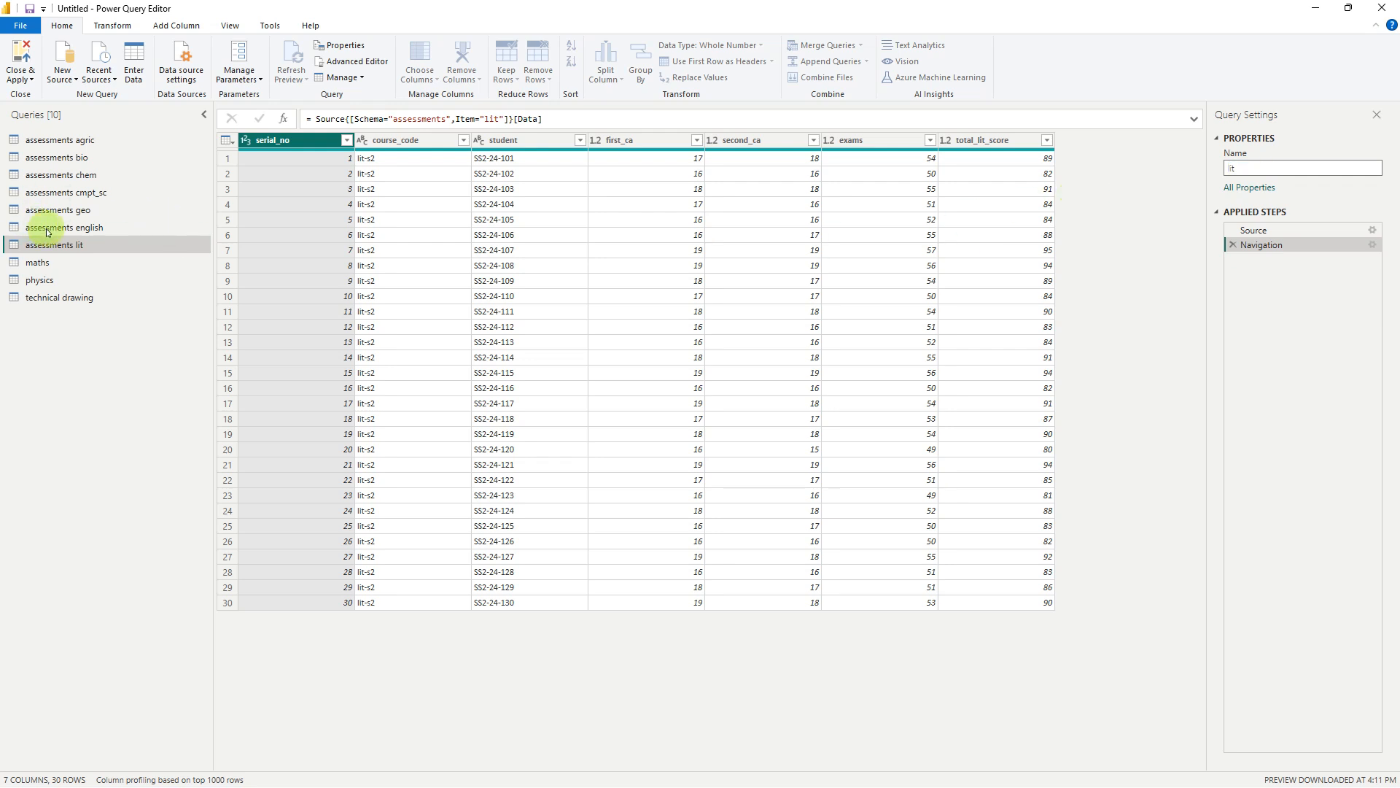
pyautogui.press('Return')
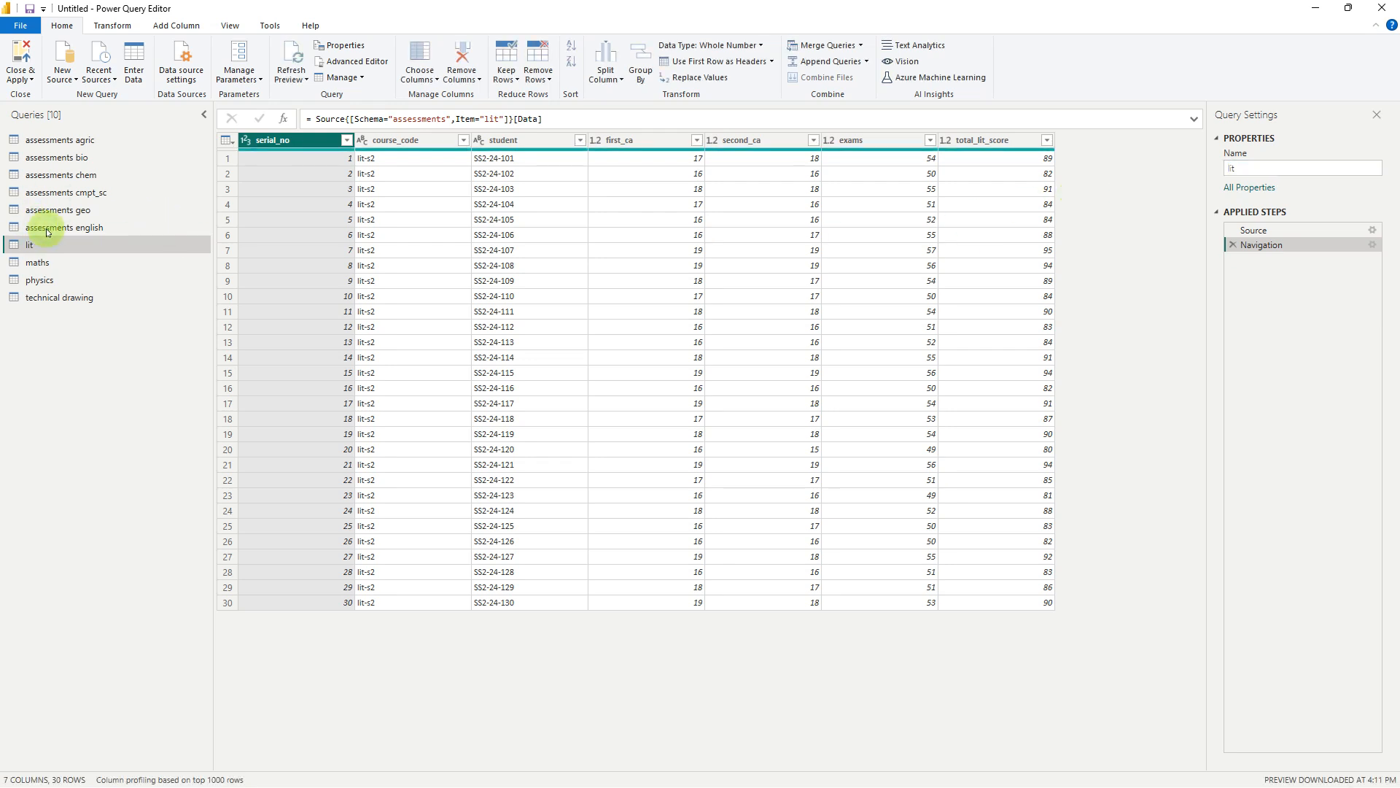
pyautogui.click(48, 229)
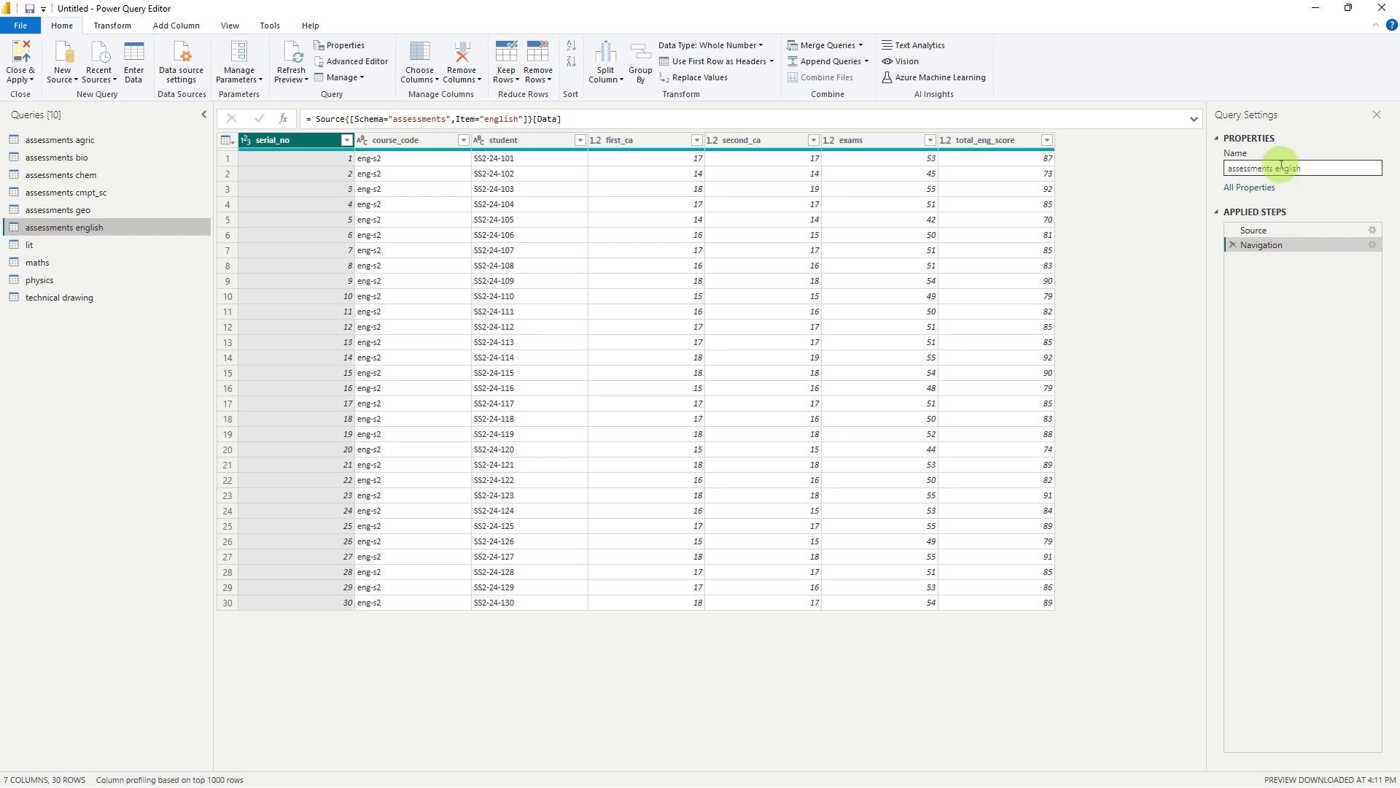
pyautogui.moveTo(1278, 169); pyautogui.dragTo(1157, 171)
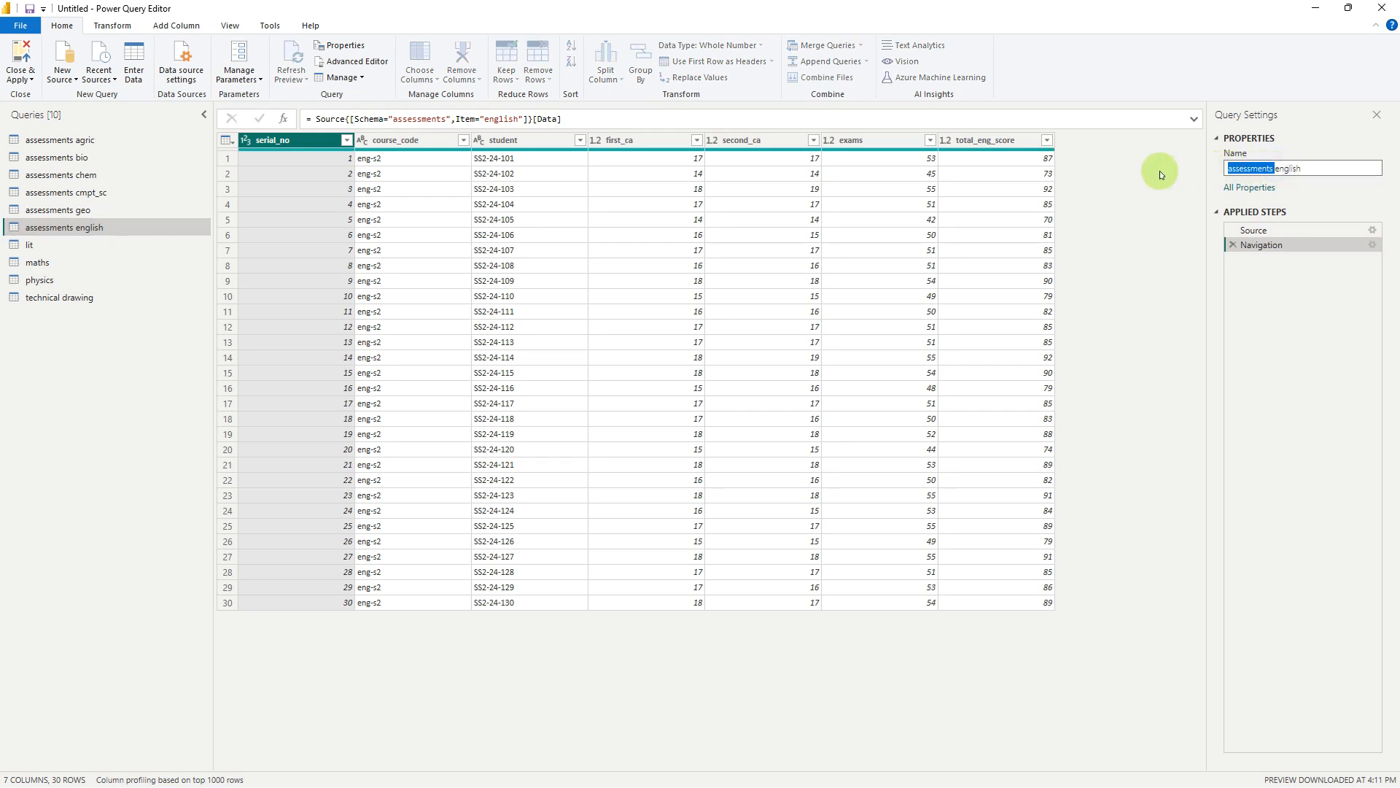
pyautogui.press('BackSpace')
pyautogui.press('Return')
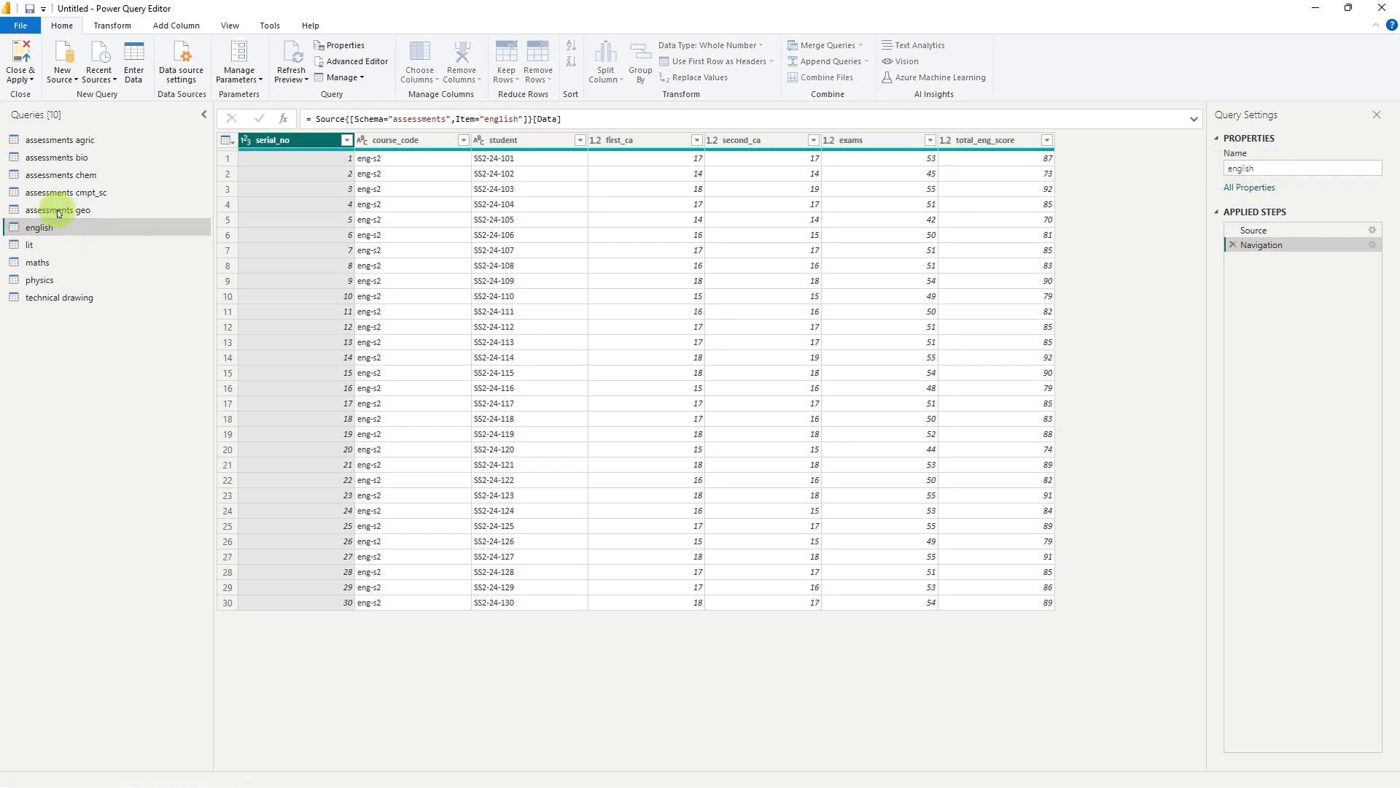
# Rename the assessments geo query as geography
pyautogui.click(59, 212)
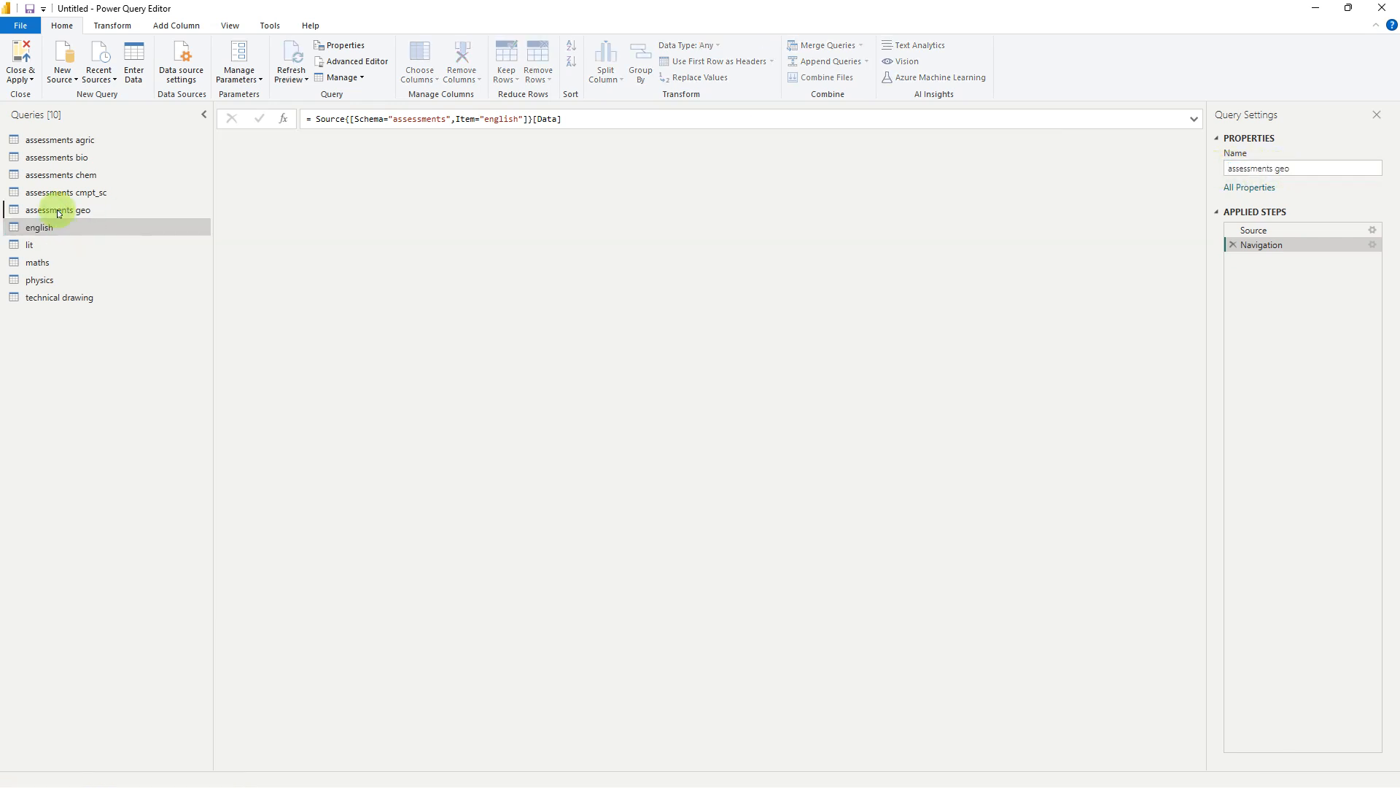
pyautogui.moveTo(1302, 169); pyautogui.dragTo(1172, 165)
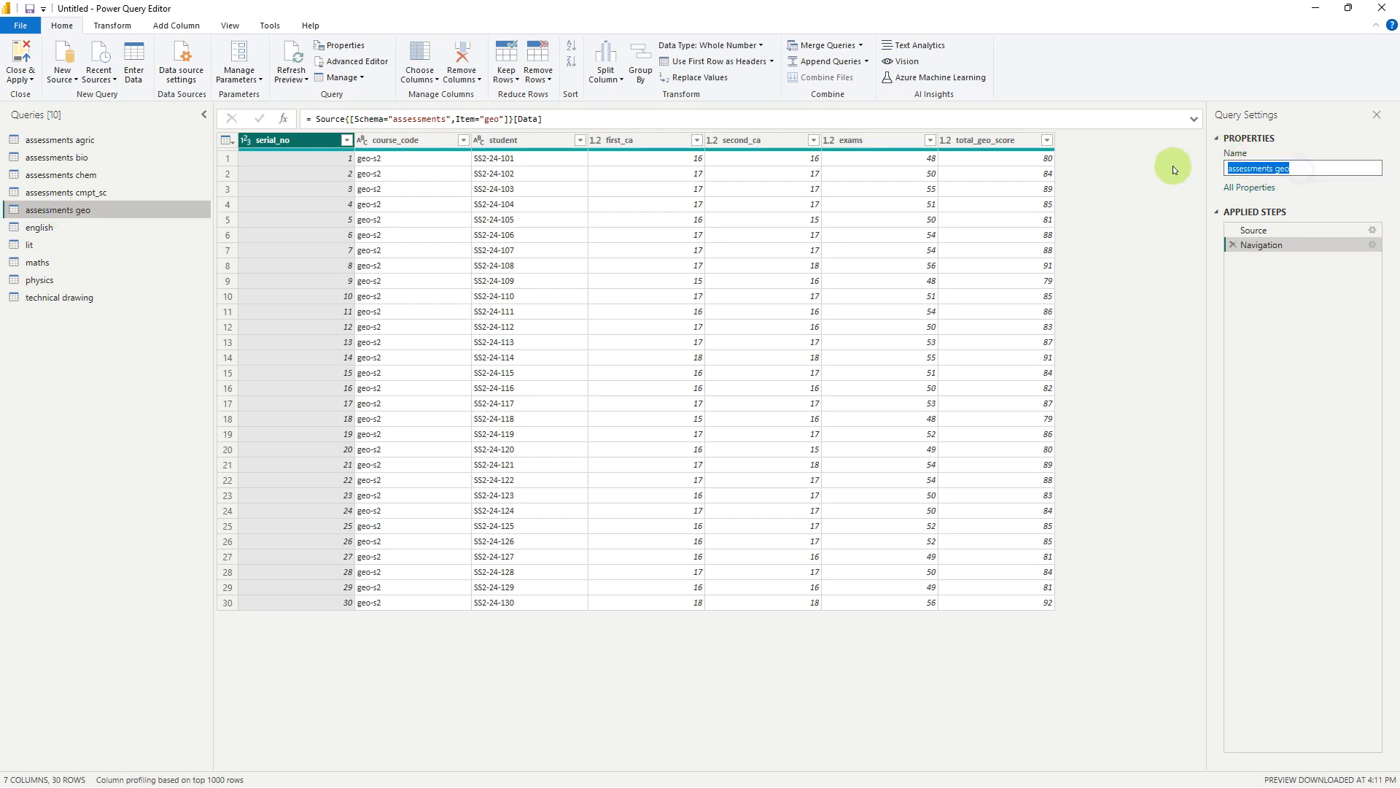
pyautogui.write('greogr')
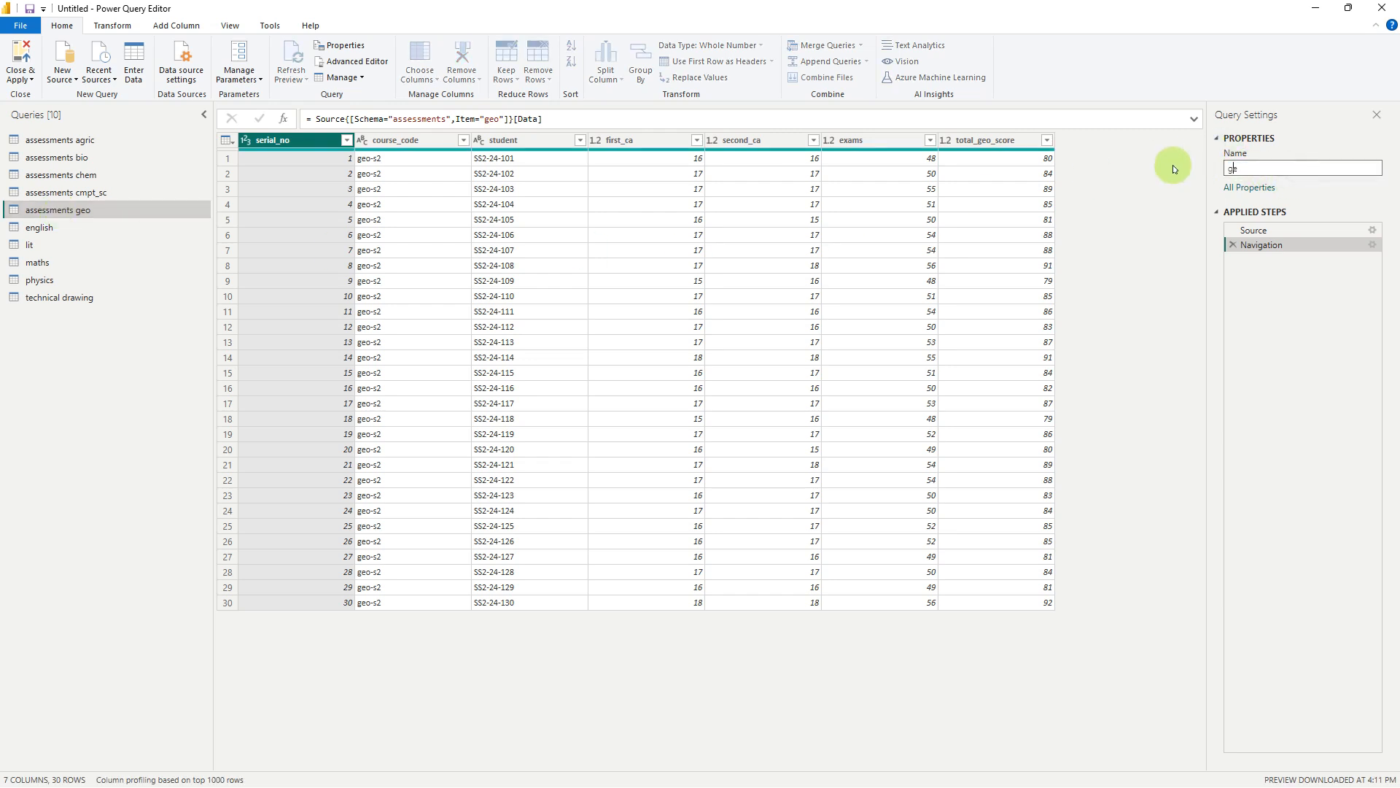
pyautogui.write('aphy')
# Rename the assessments cmpt_sc query as computer science
pyautogui.click(85, 194)
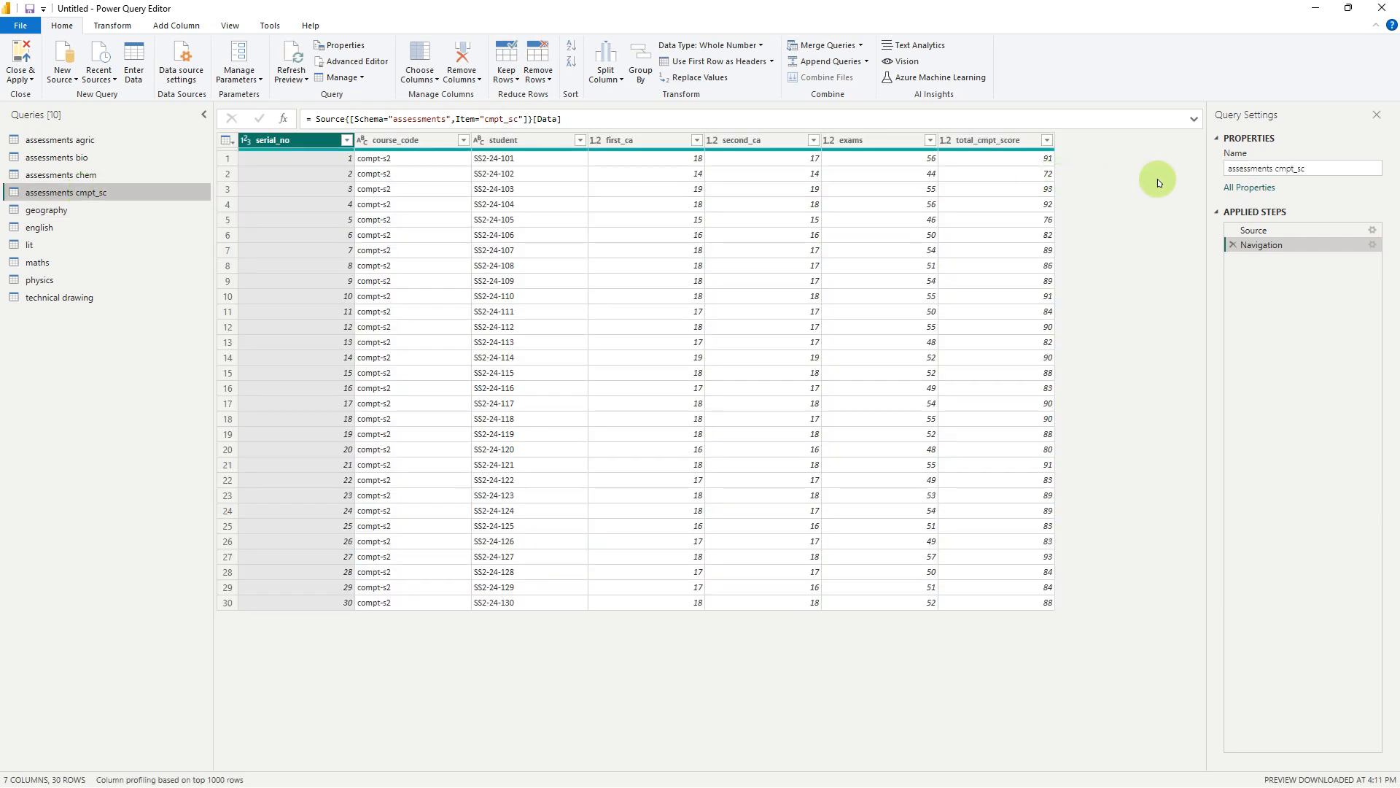
pyautogui.click(1324, 167)
pyautogui.hotkey('ctrl', 'a')
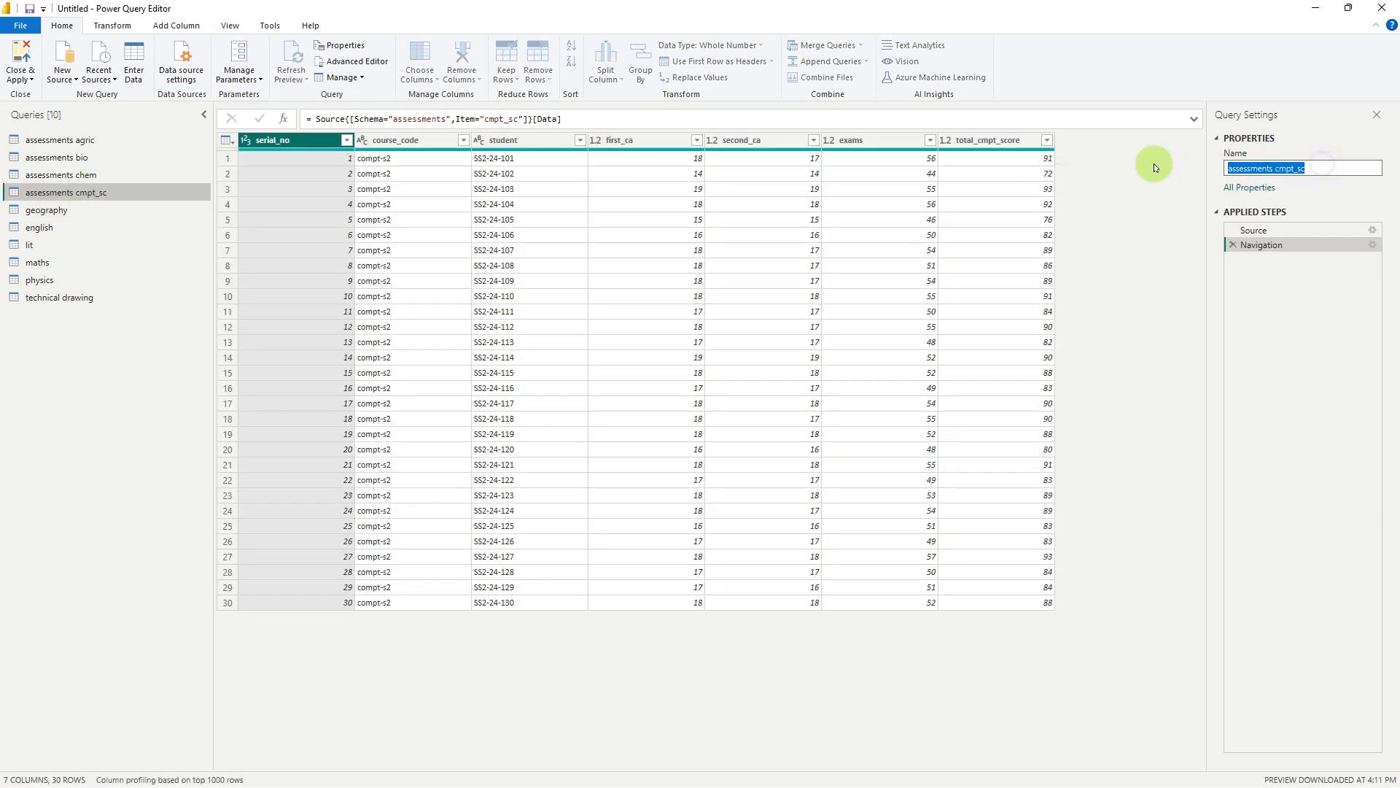
pyautogui.write('comp')
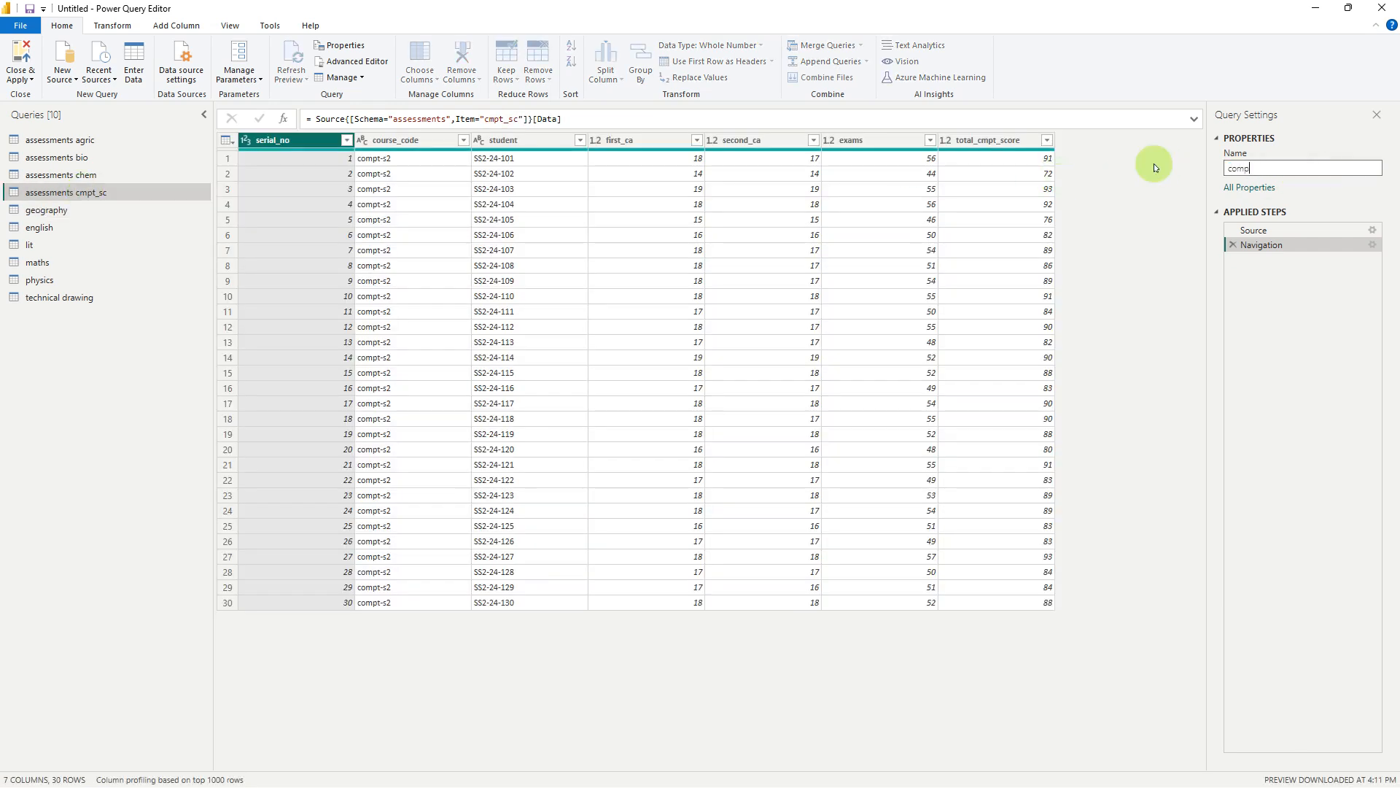
pyautogui.write('uter science')
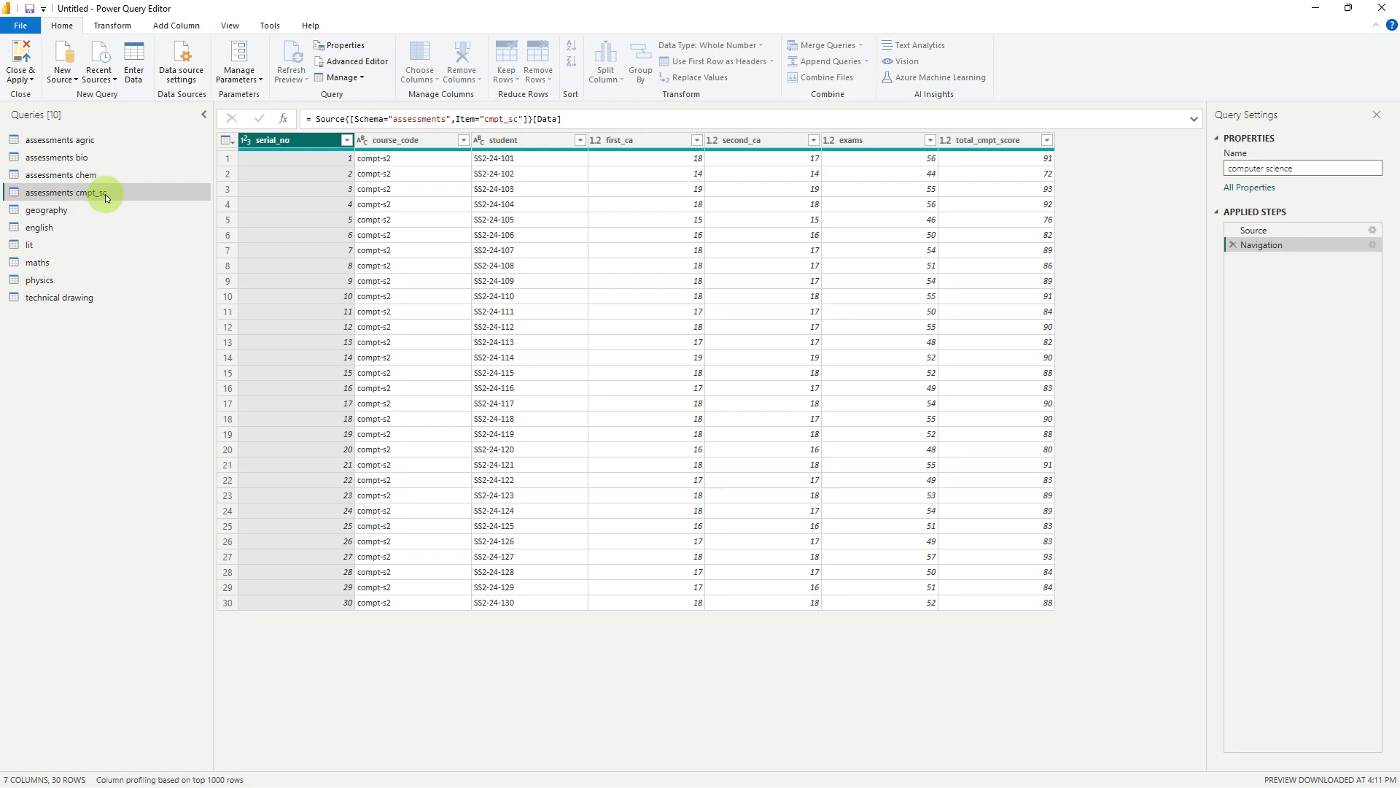
pyautogui.press('Return')
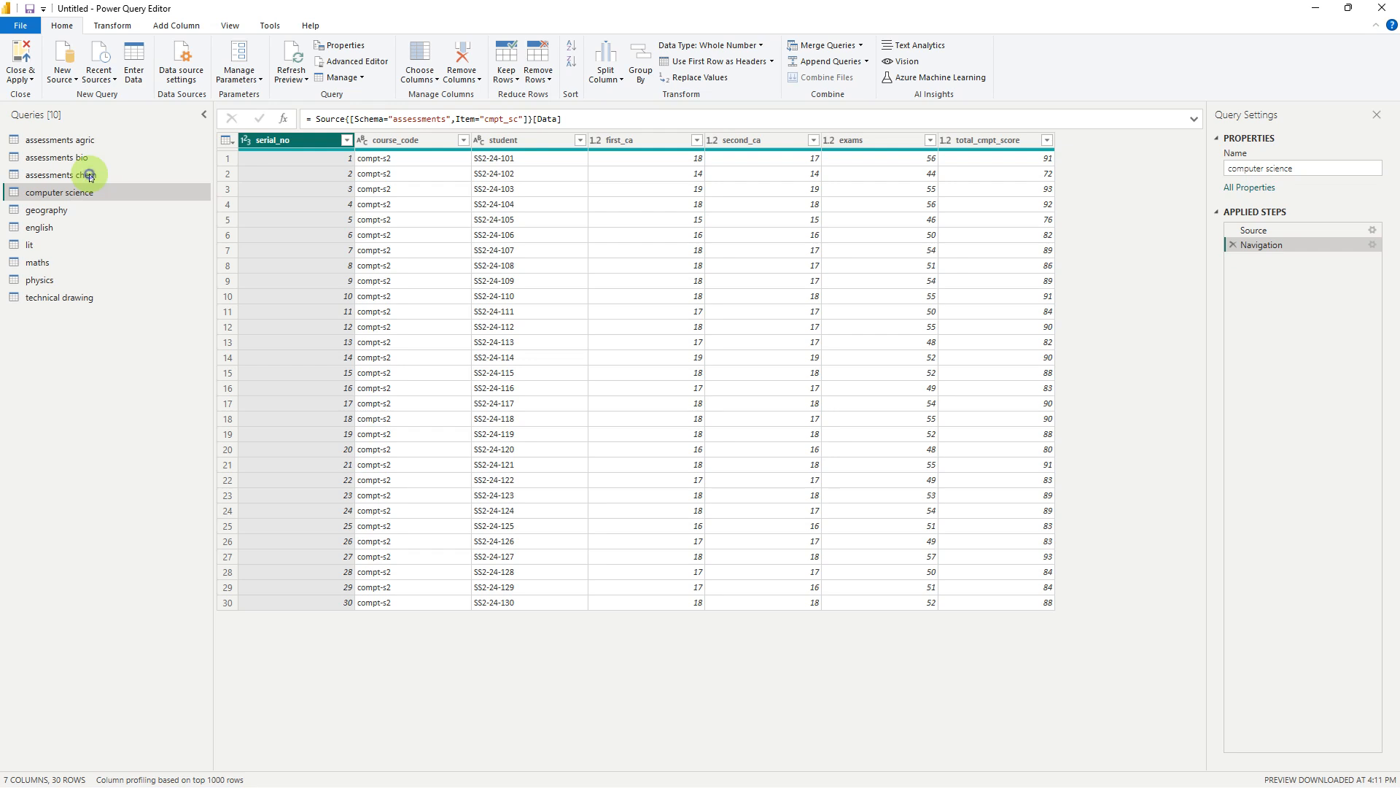
# Rename the assessments chem query as chemistry
pyautogui.click(89, 176)
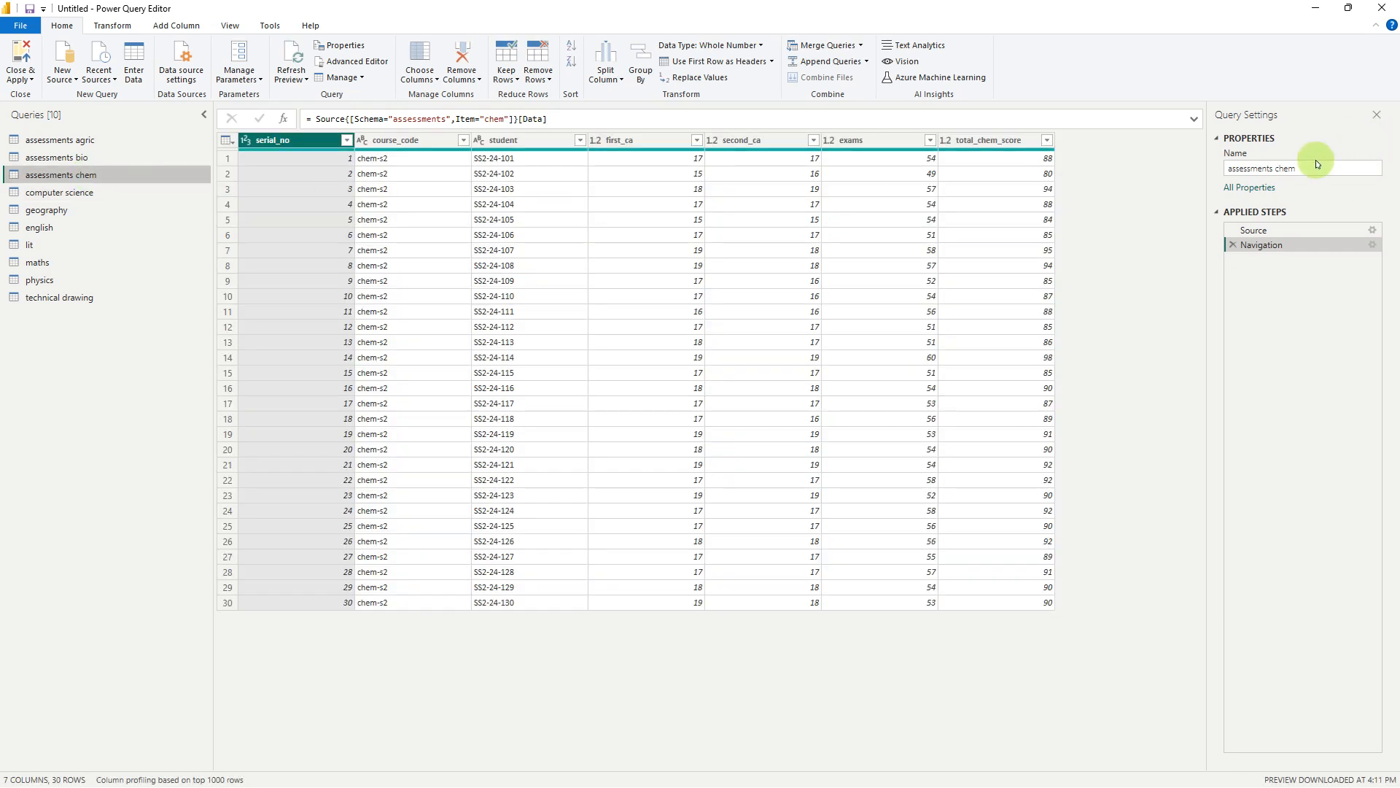
pyautogui.click(1295, 168)
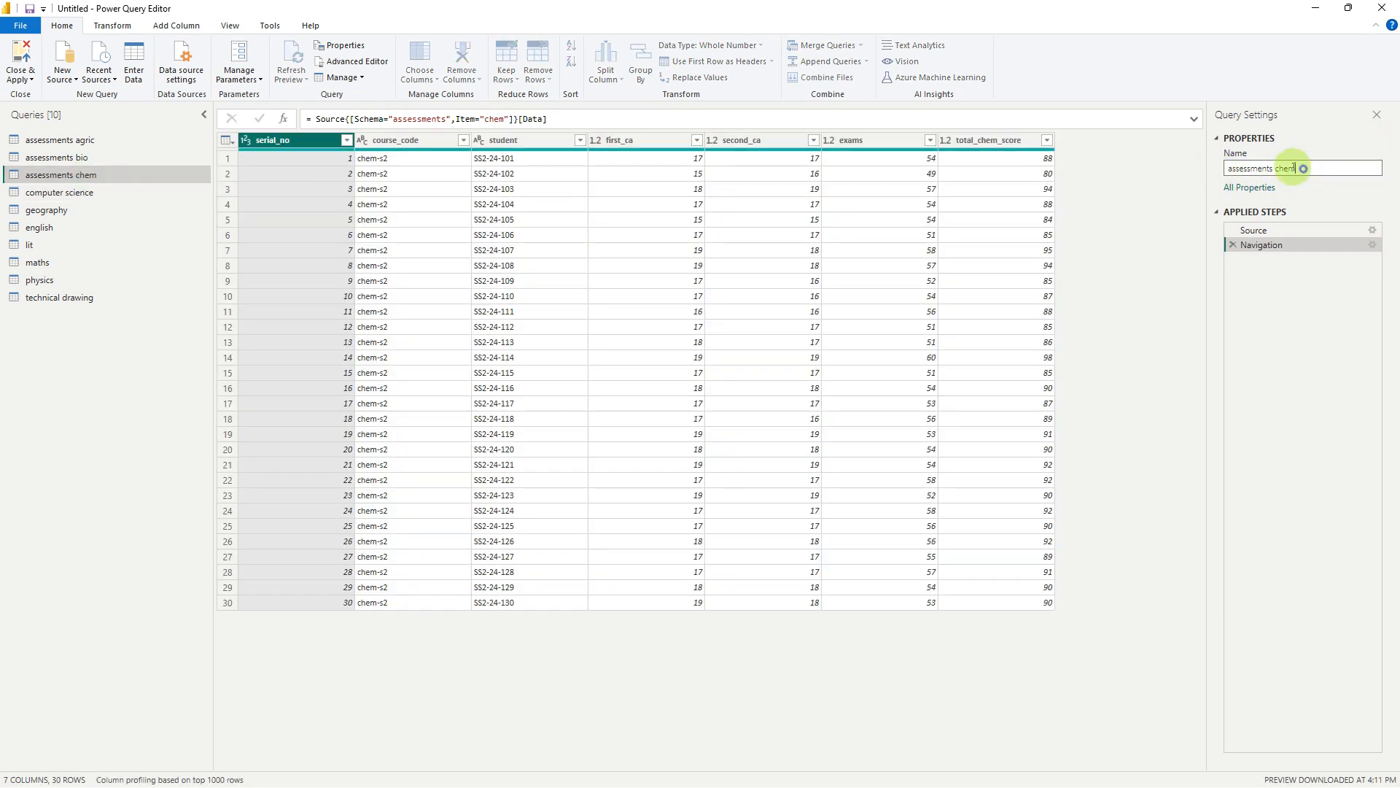
pyautogui.hotkey('ctrl', 'a')
pyautogui.write('ch')
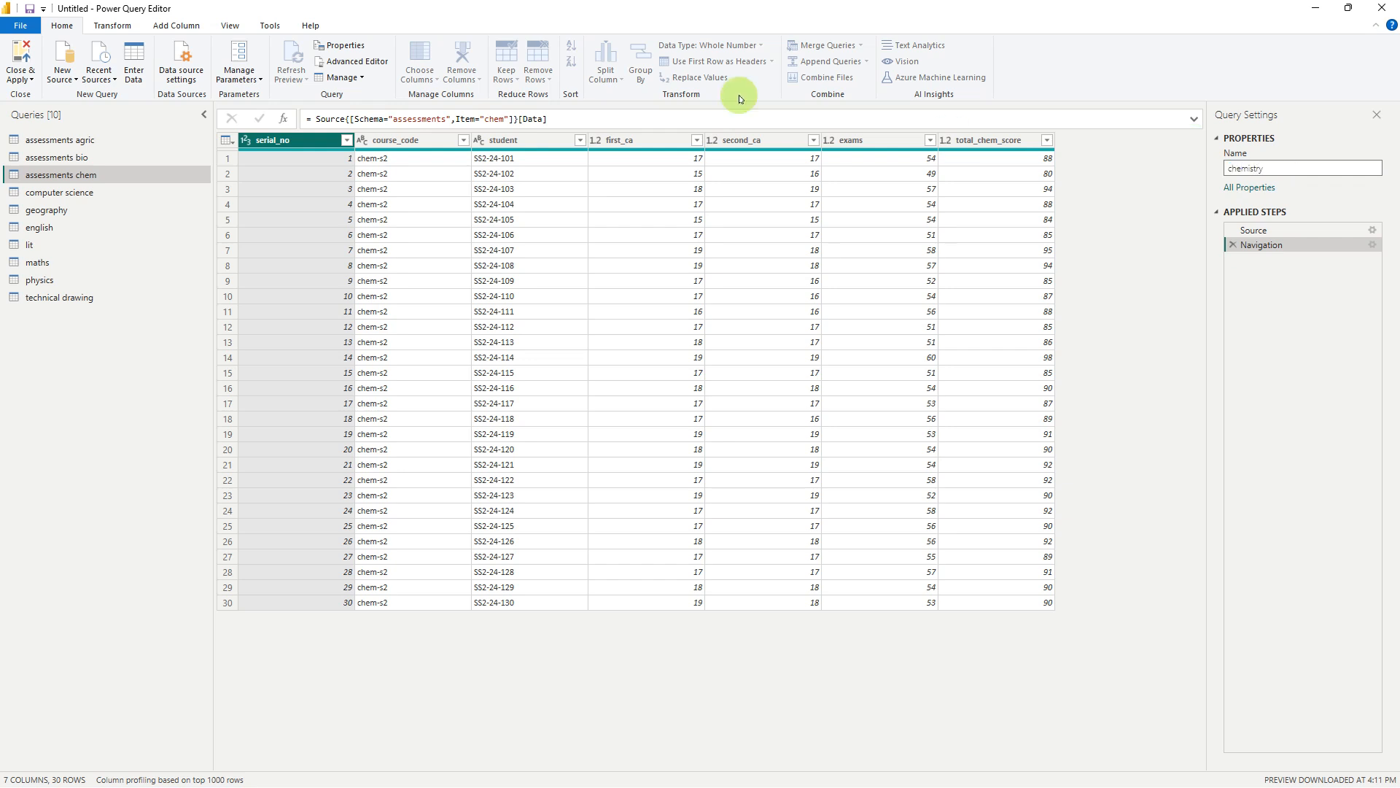
pyautogui.press('Return')
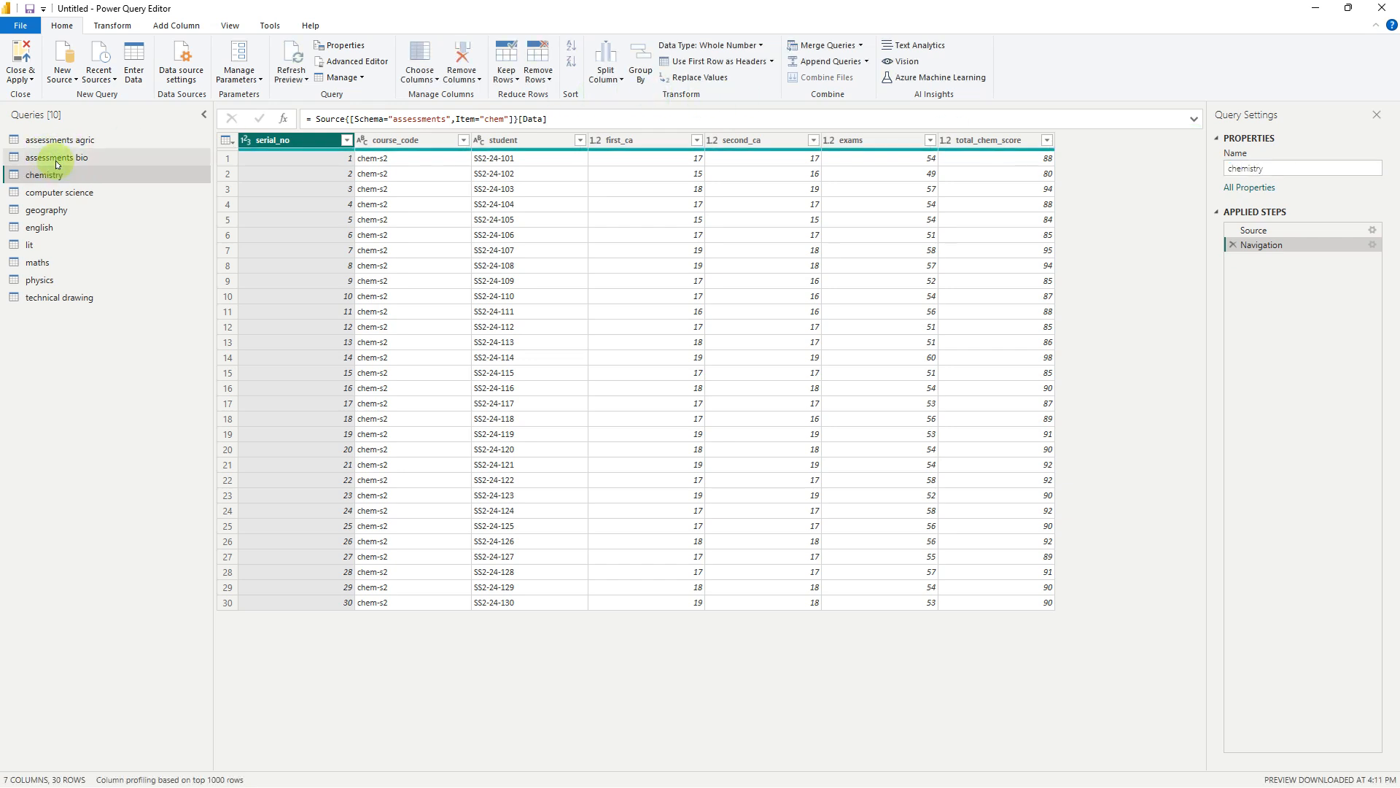
# Rename the assessments bio query as biology
pyautogui.click(59, 159)
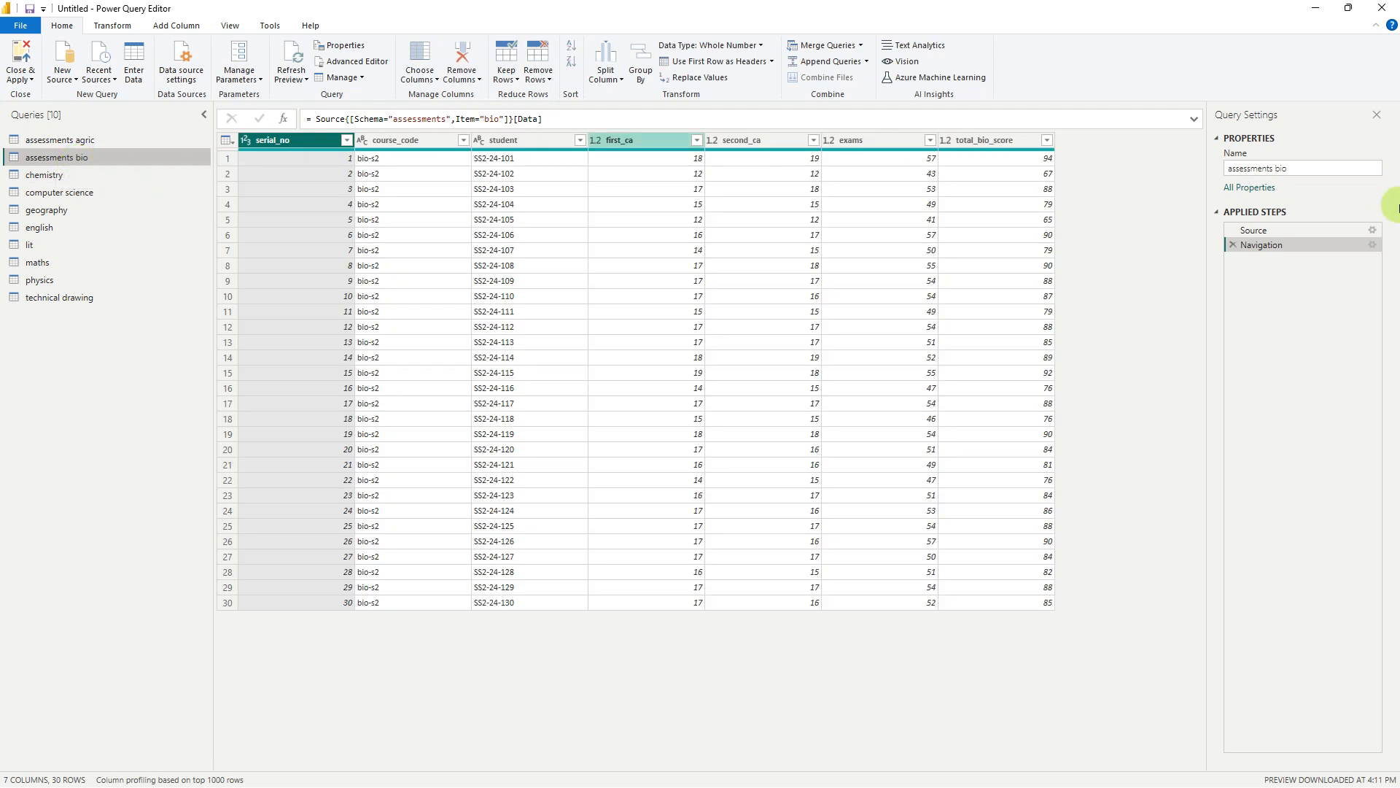
pyautogui.click(1306, 168)
pyautogui.hotkey('ctrl', 'a')
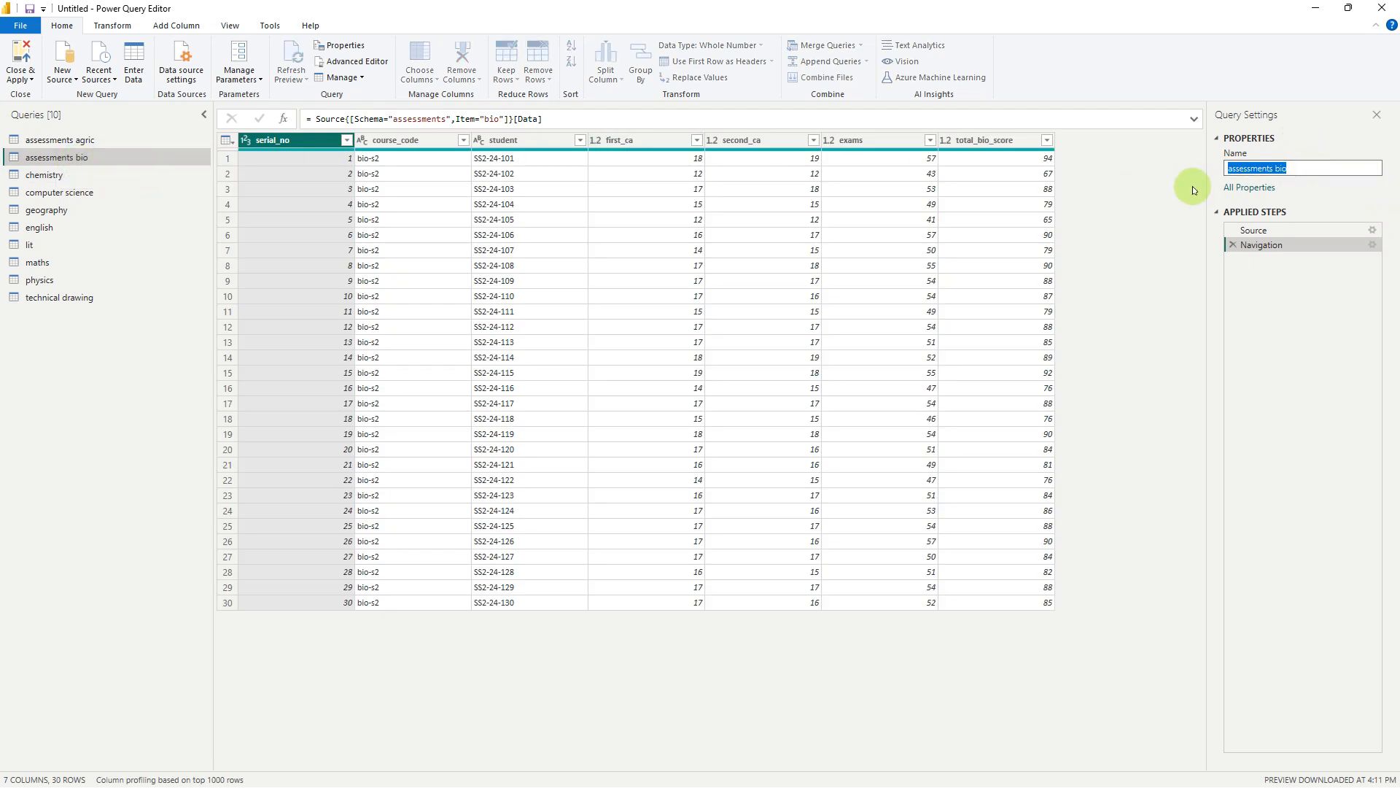
pyautogui.write('biology')
pyautogui.press('Return')
# Rename the assessments agric query as agriculture
pyautogui.click(102, 138)
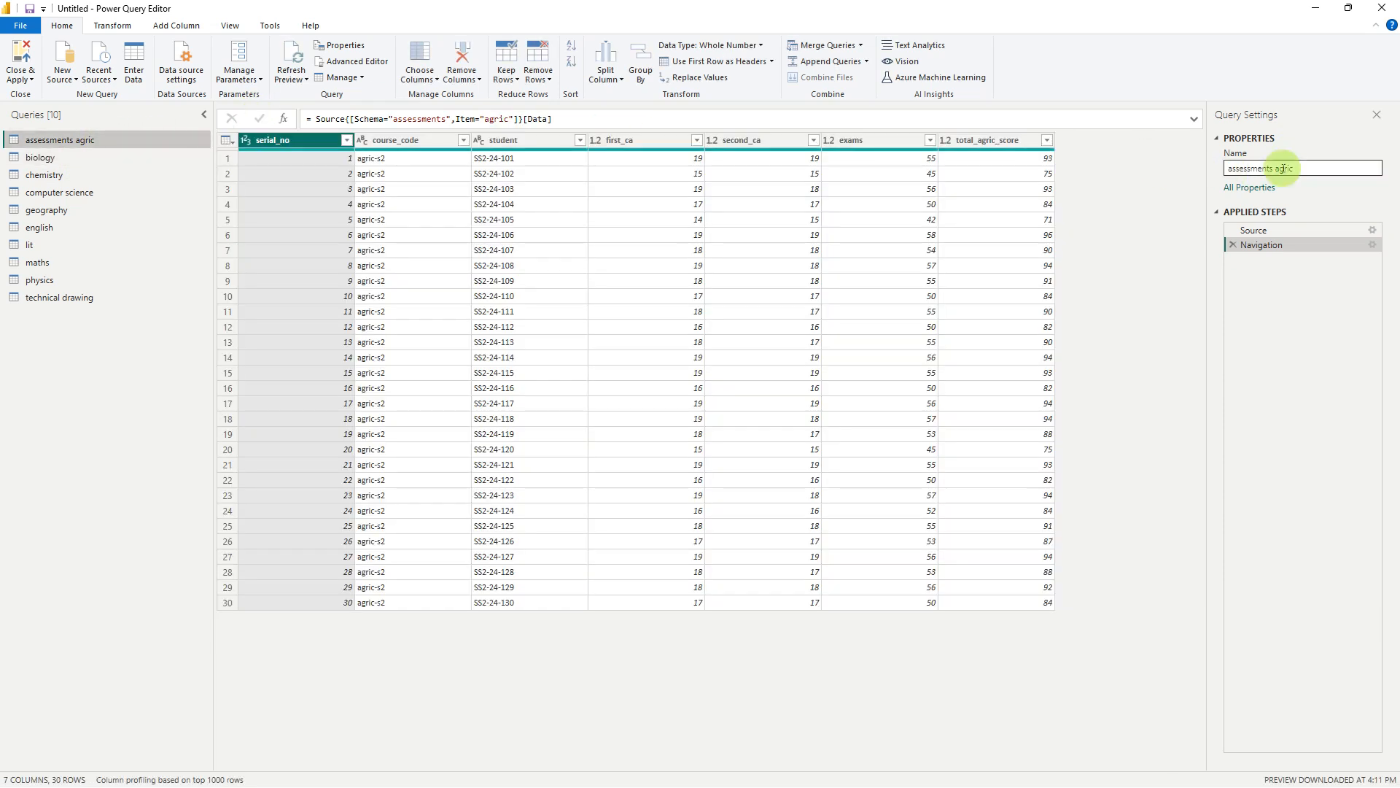
pyautogui.moveTo(1366, 168); pyautogui.dragTo(1162, 167)
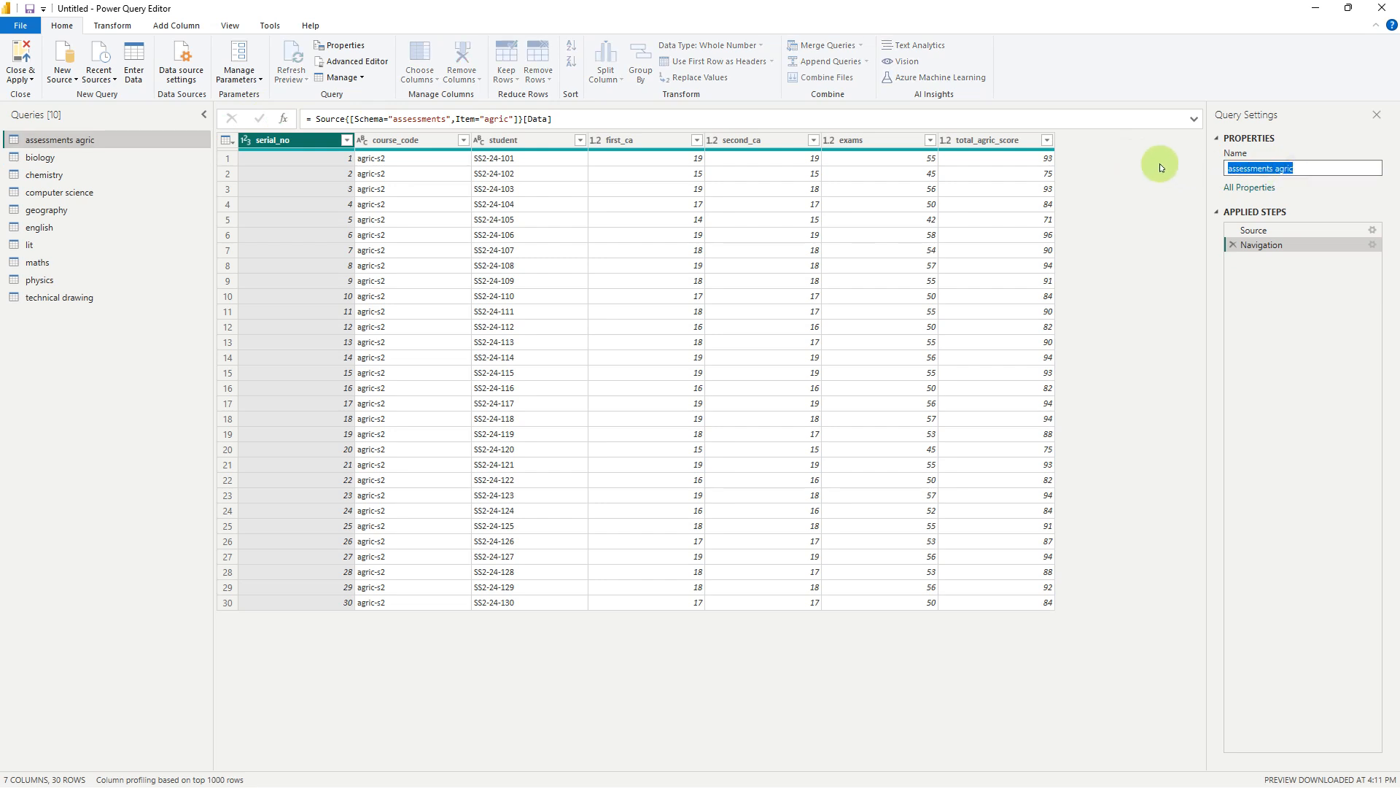
pyautogui.write('agriculture')
pyautogui.press('Return')
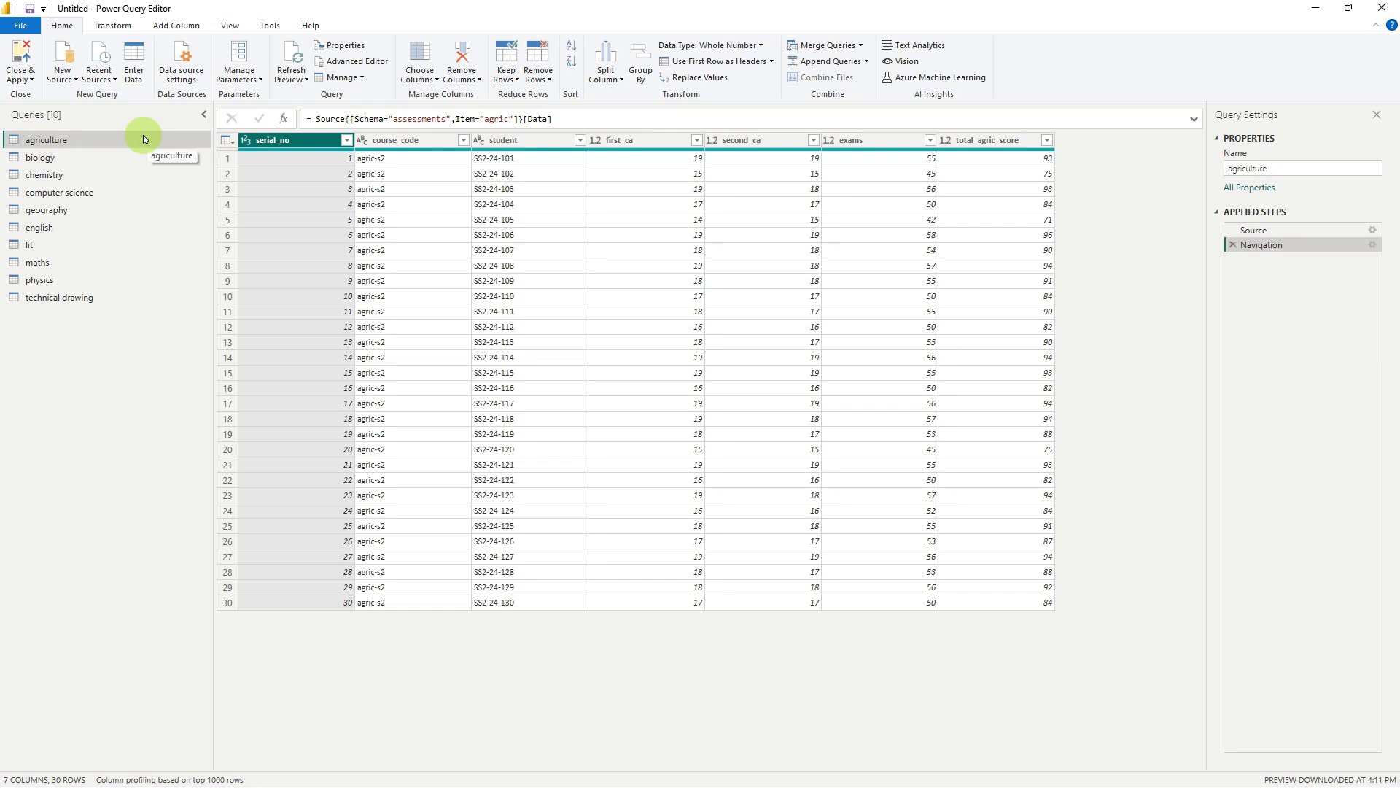
# Create a new query group named assessment
pyautogui.rightClick(80, 374)
pyautogui.click(142, 444)
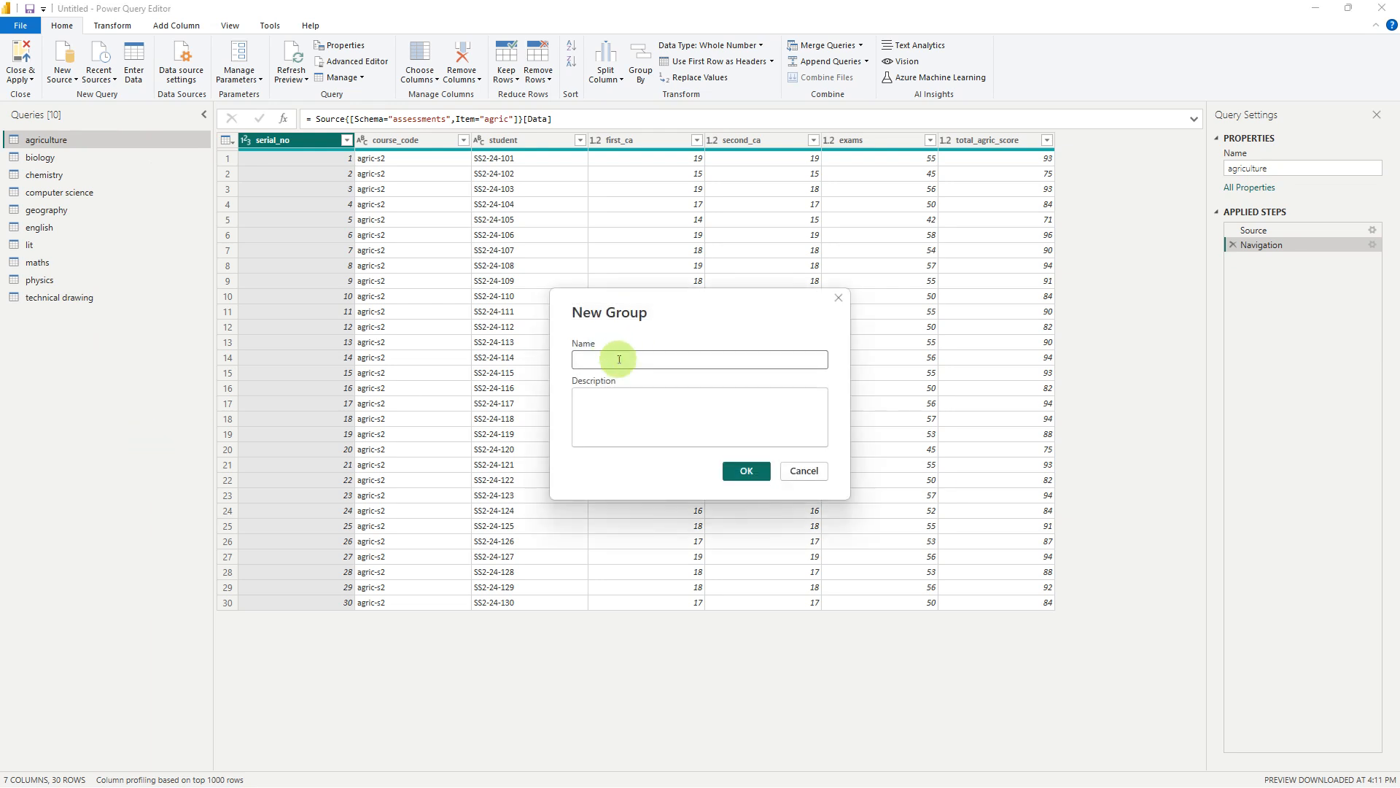
pyautogui.click(619, 361)
pyautogui.write('asses')
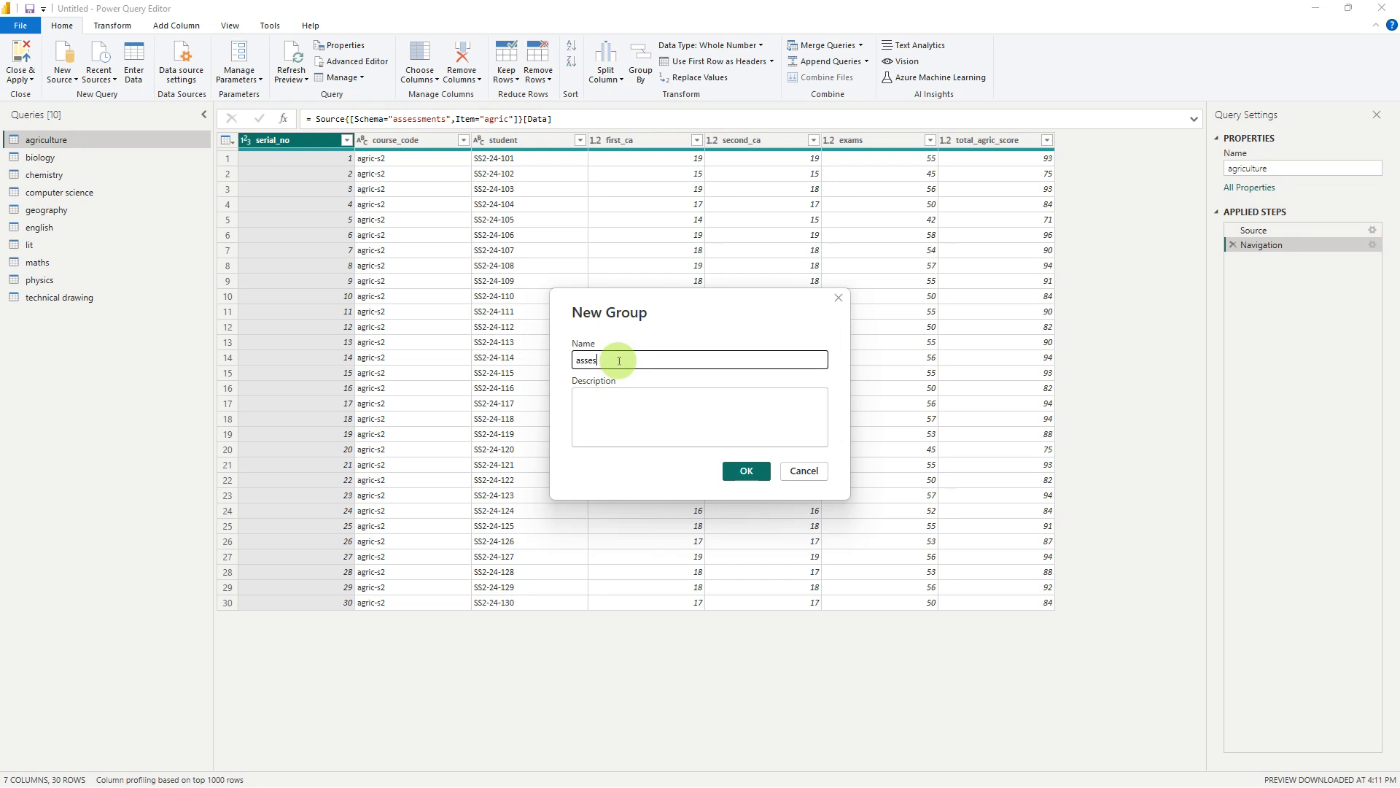
pyautogui.write('sment')
pyautogui.press('Return')
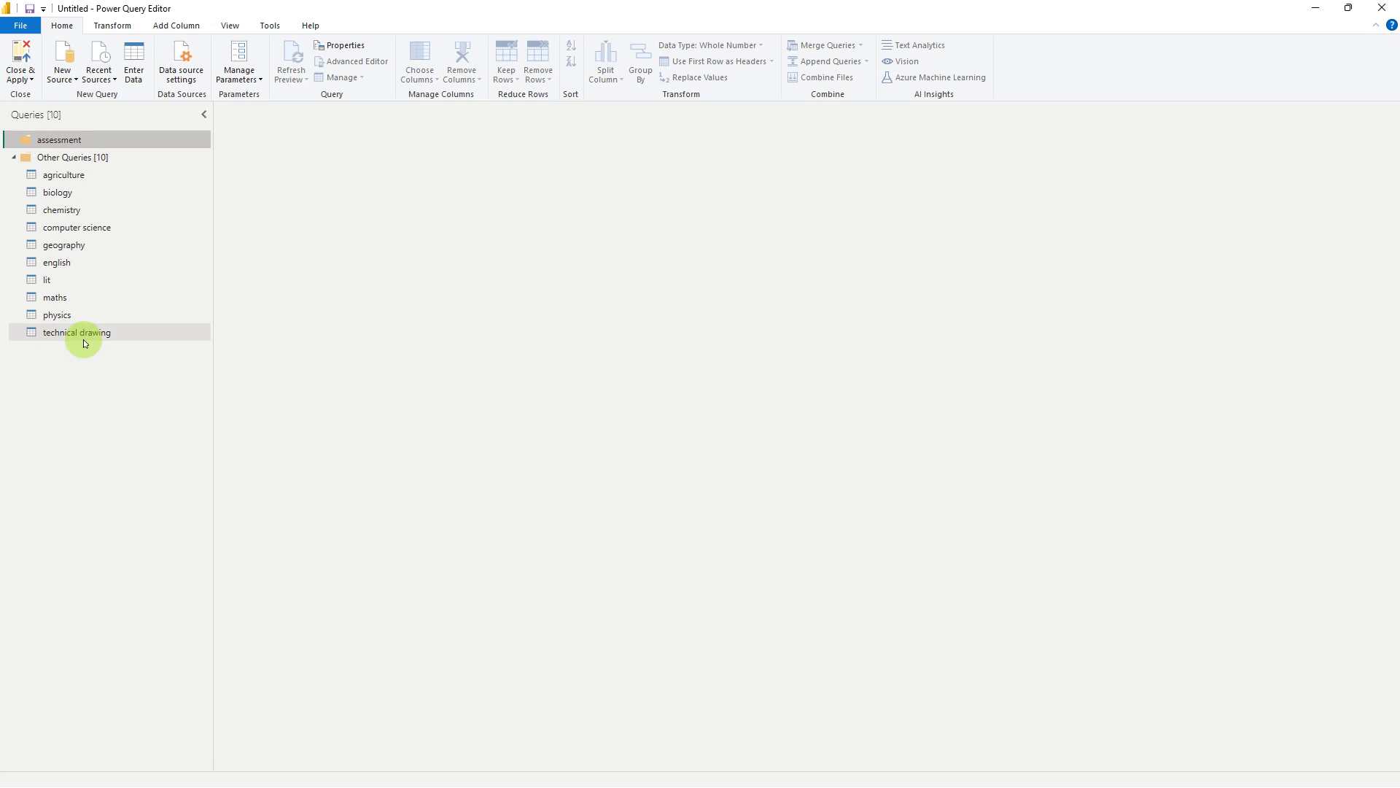
# Move all ten subject queries, from agriculture to technical drawing, out of Other Queries into the assessment group
pyautogui.click(85, 339)
pyautogui.keyDown('shift'); pyautogui.click(61, 179); pyautogui.keyUp('shift')
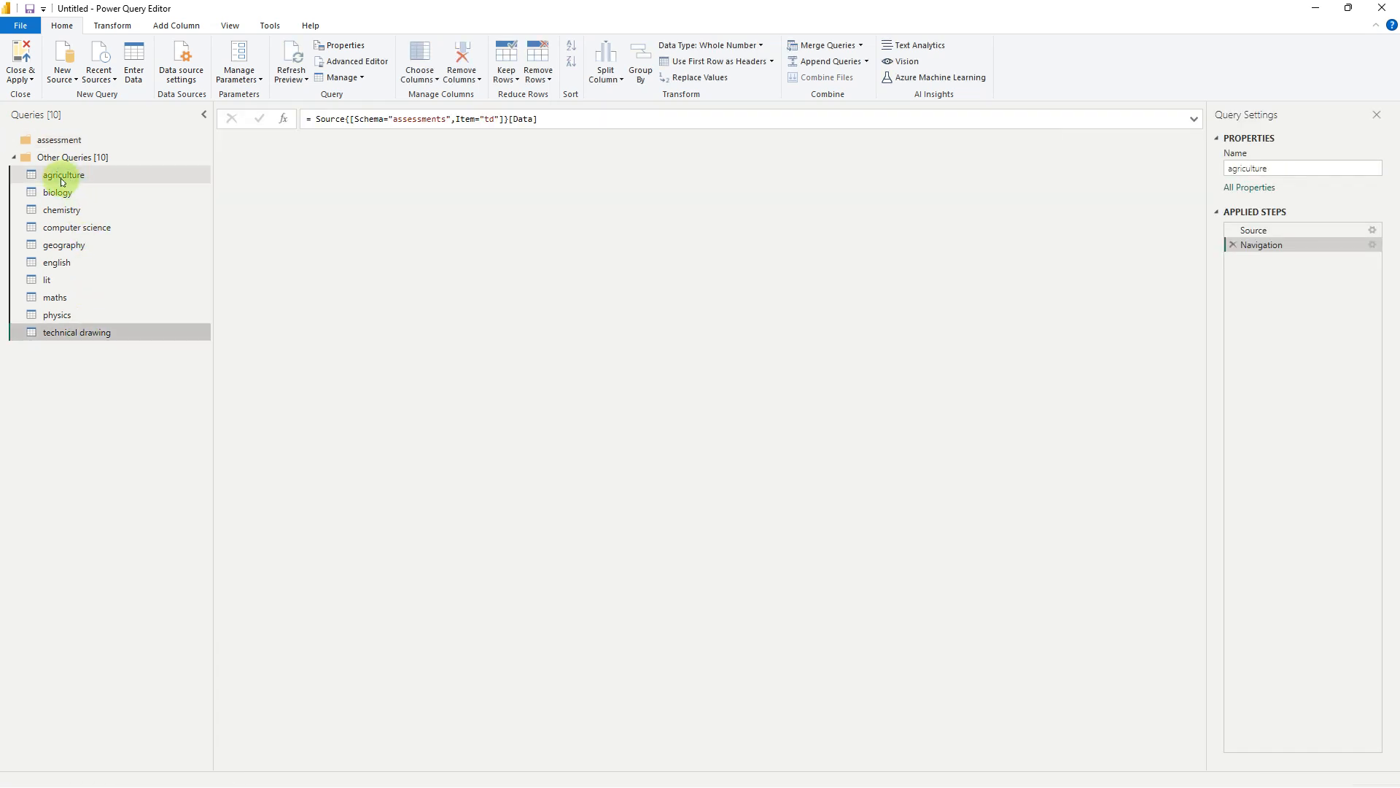
pyautogui.moveTo(62, 182); pyautogui.dragTo(78, 139)
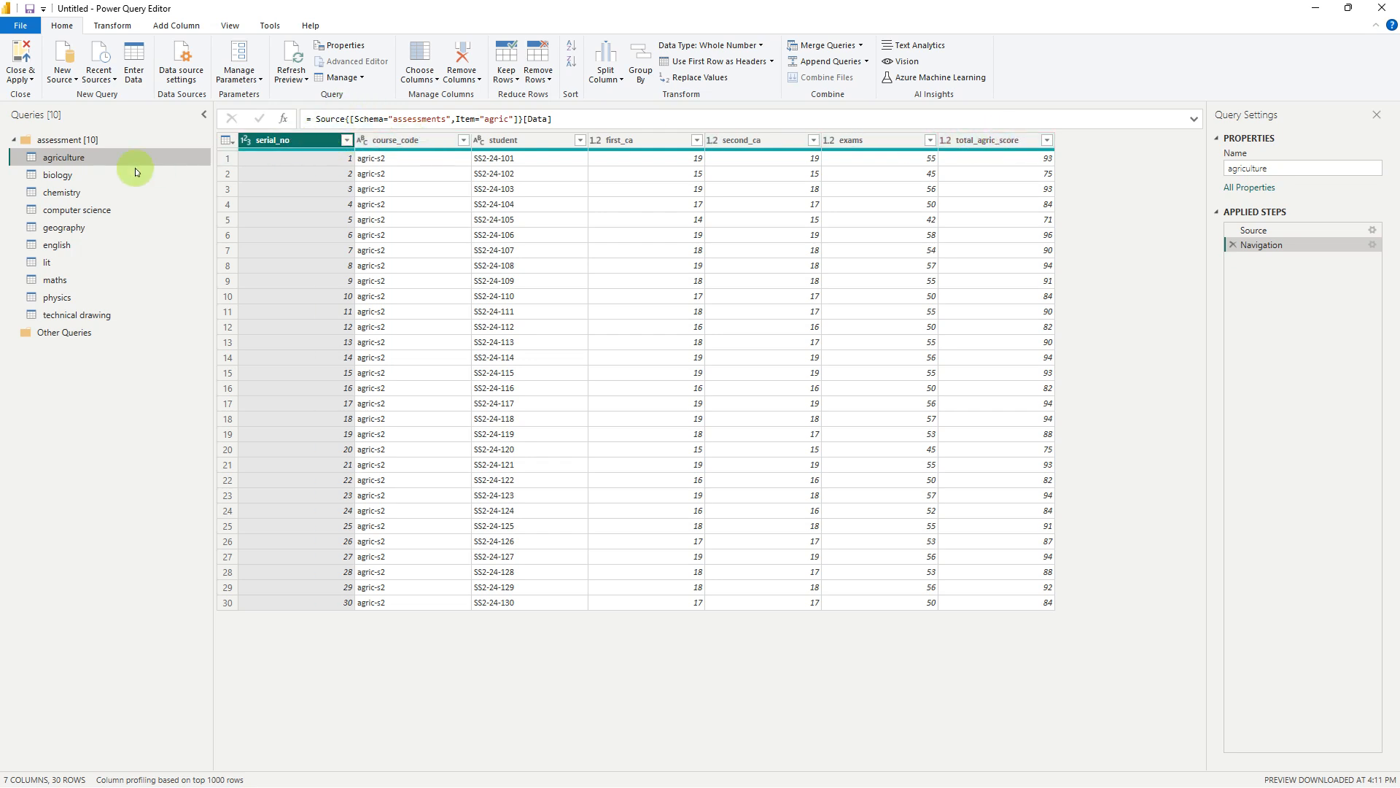
# Append the agriculture query and the nine other subject tables, biology through technical drawing, as a new query using the three or more tables option
pyautogui.click(74, 178)
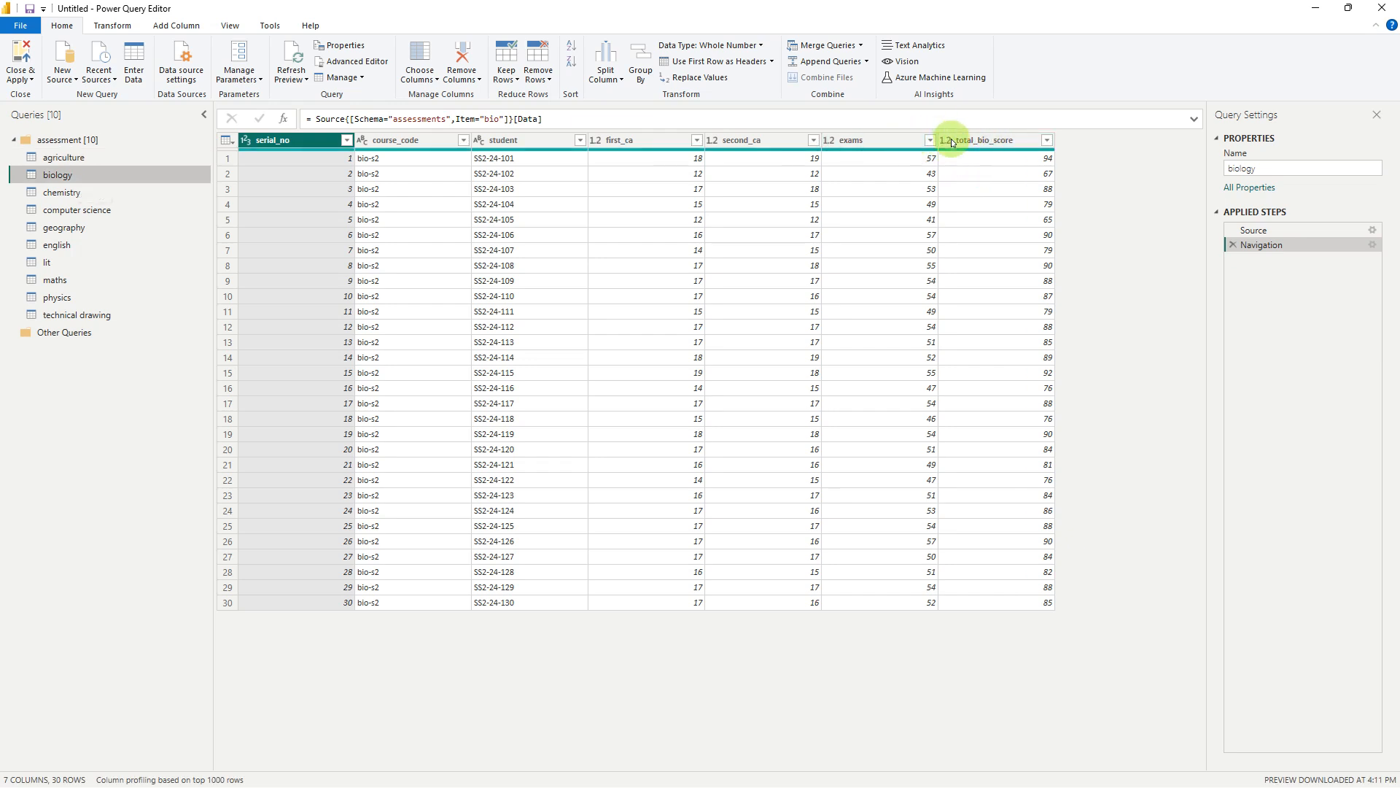
pyautogui.click(88, 159)
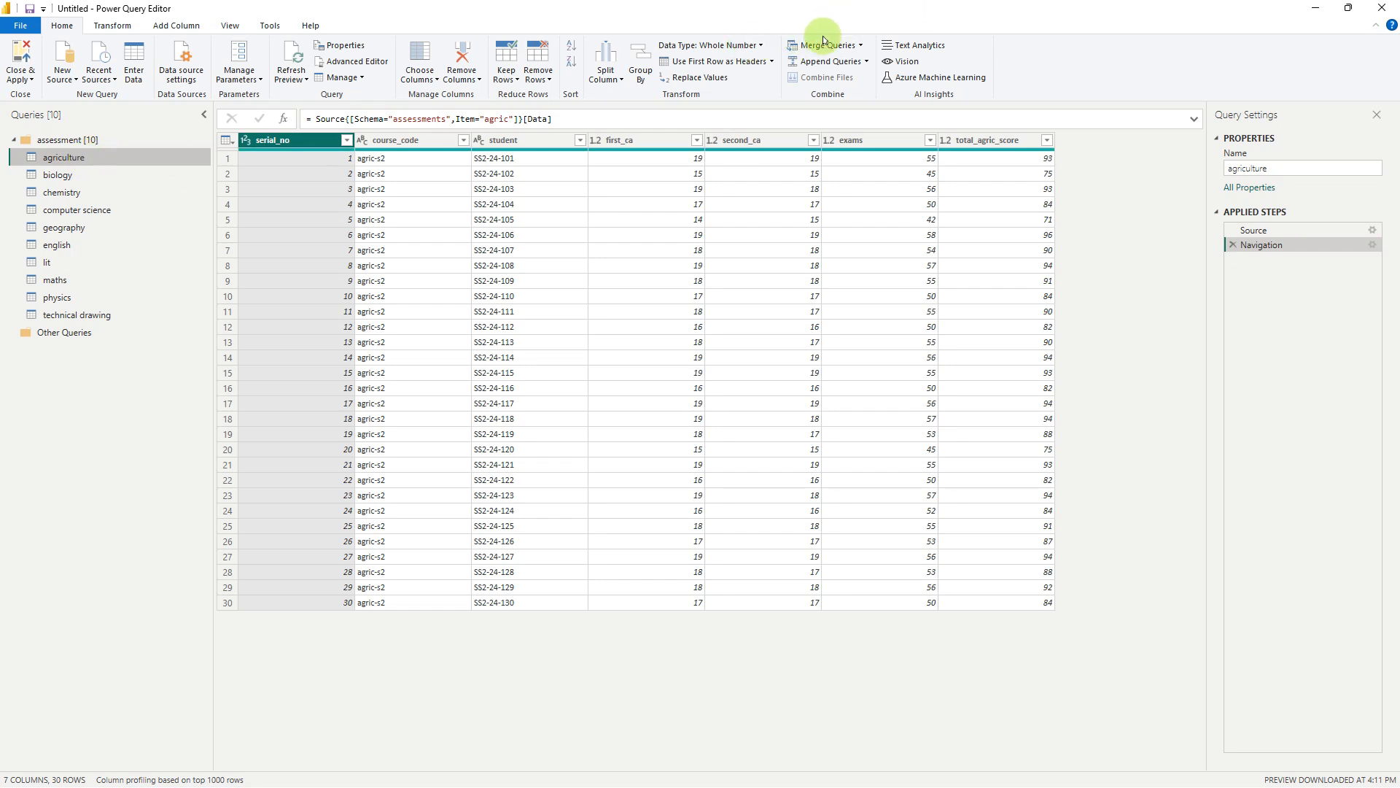
pyautogui.click(868, 63)
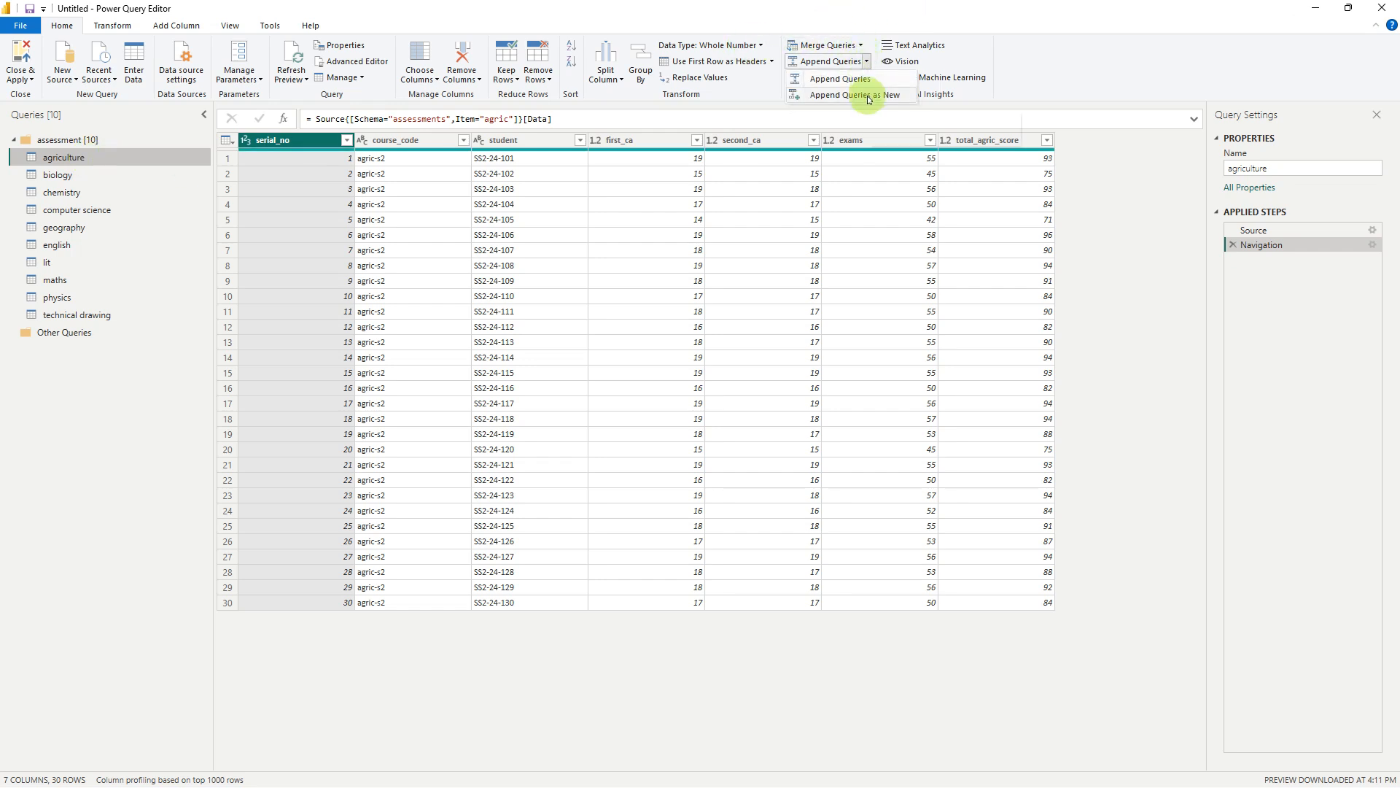
pyautogui.click(869, 98)
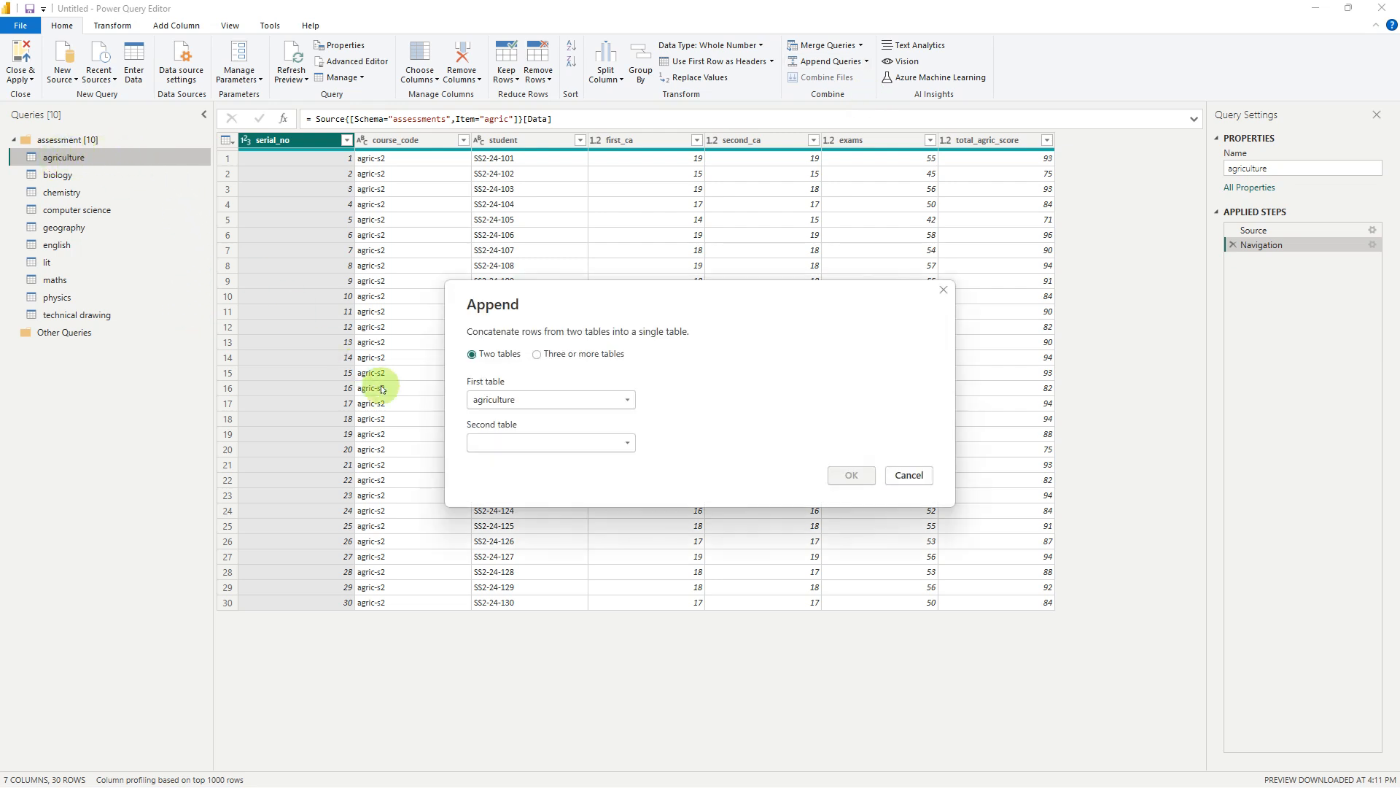
pyautogui.click(536, 355)
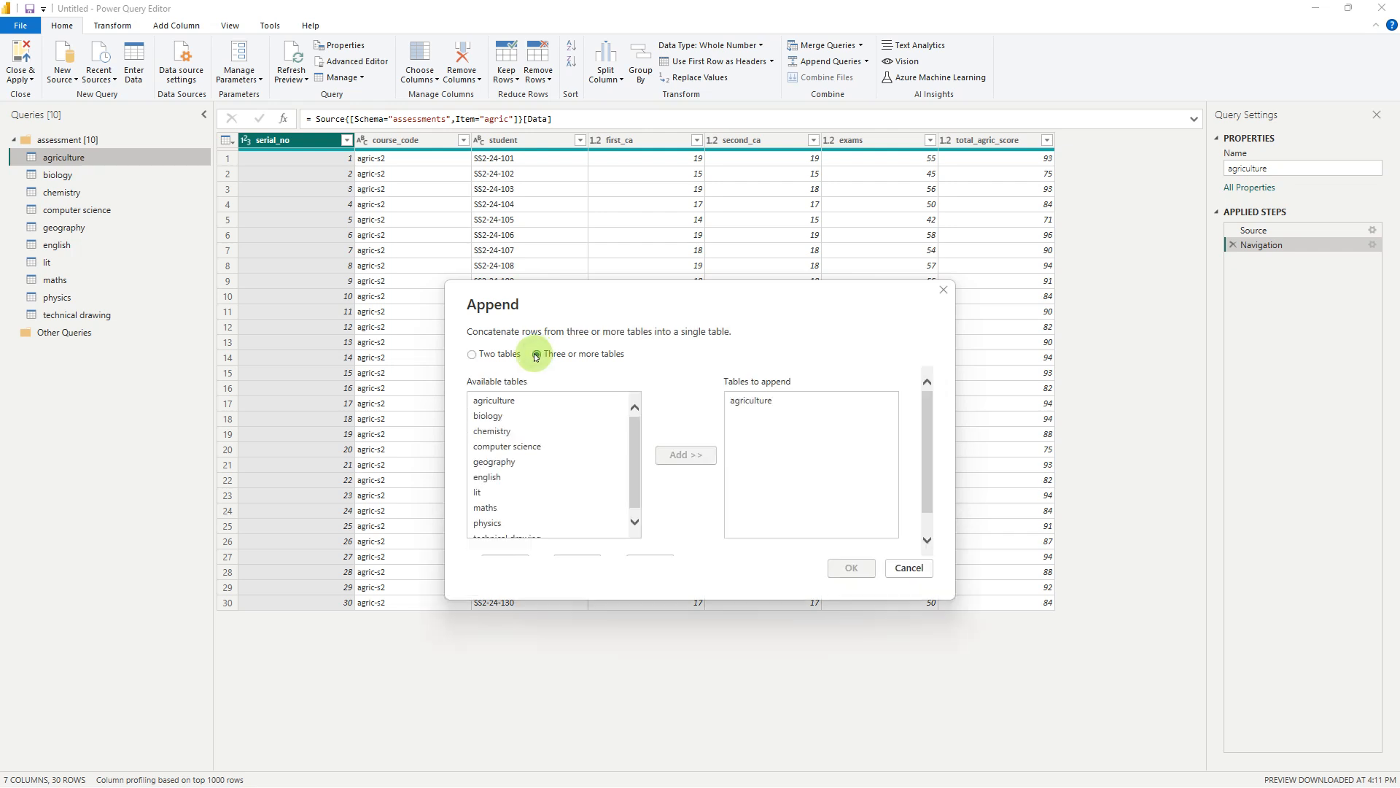
pyautogui.click(526, 402)
pyautogui.scroll(-2, 534, 483)
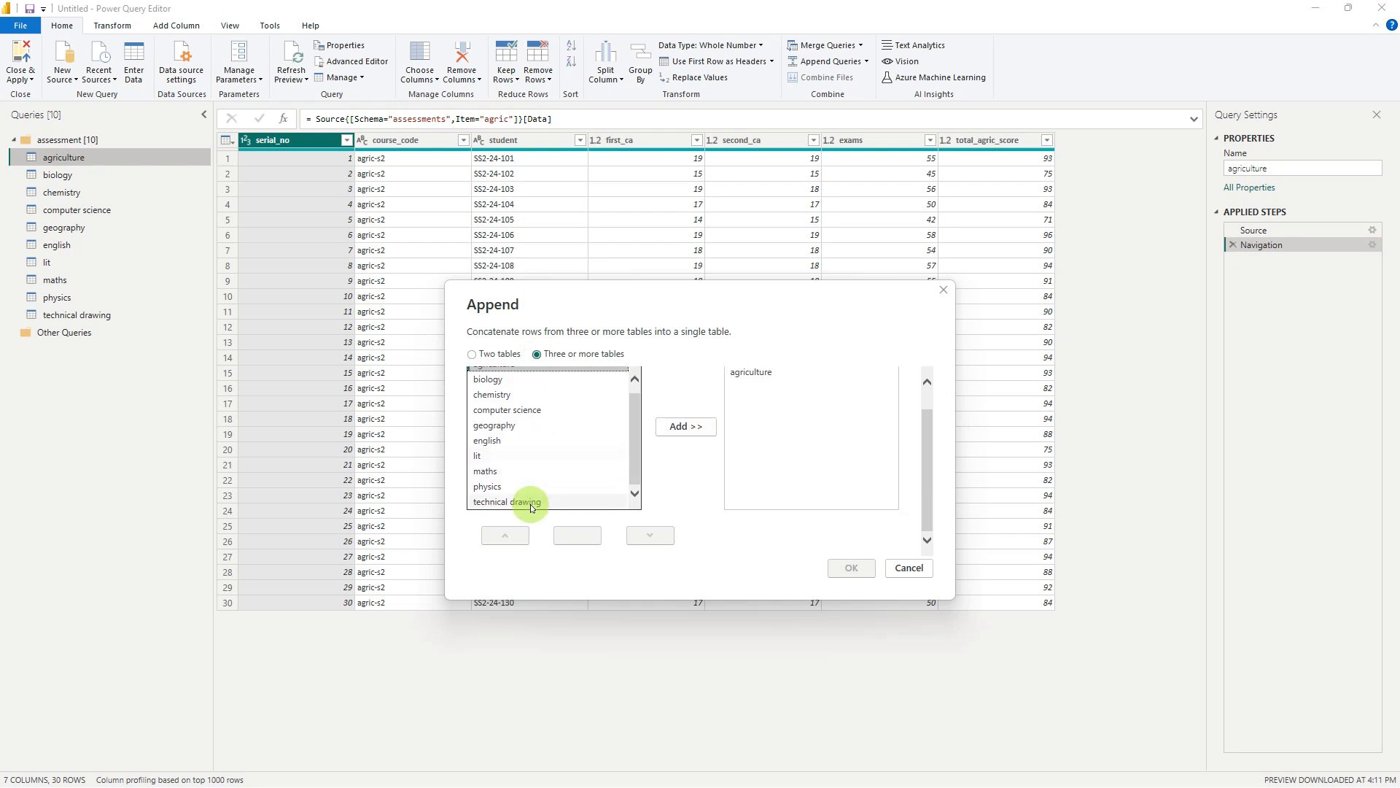
pyautogui.keyDown('shift'); pyautogui.click(535, 503); pyautogui.keyUp('shift')
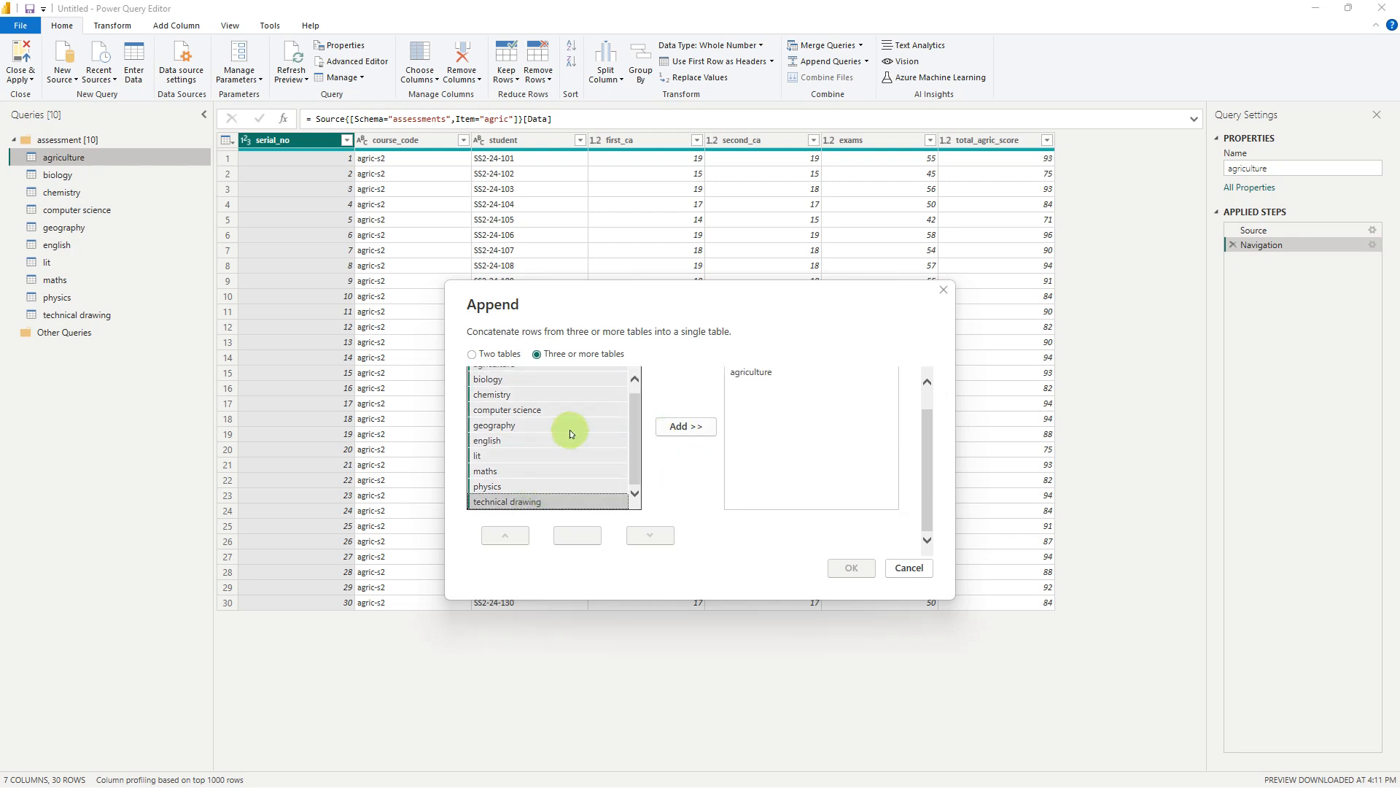
pyautogui.scroll(2, 572, 429)
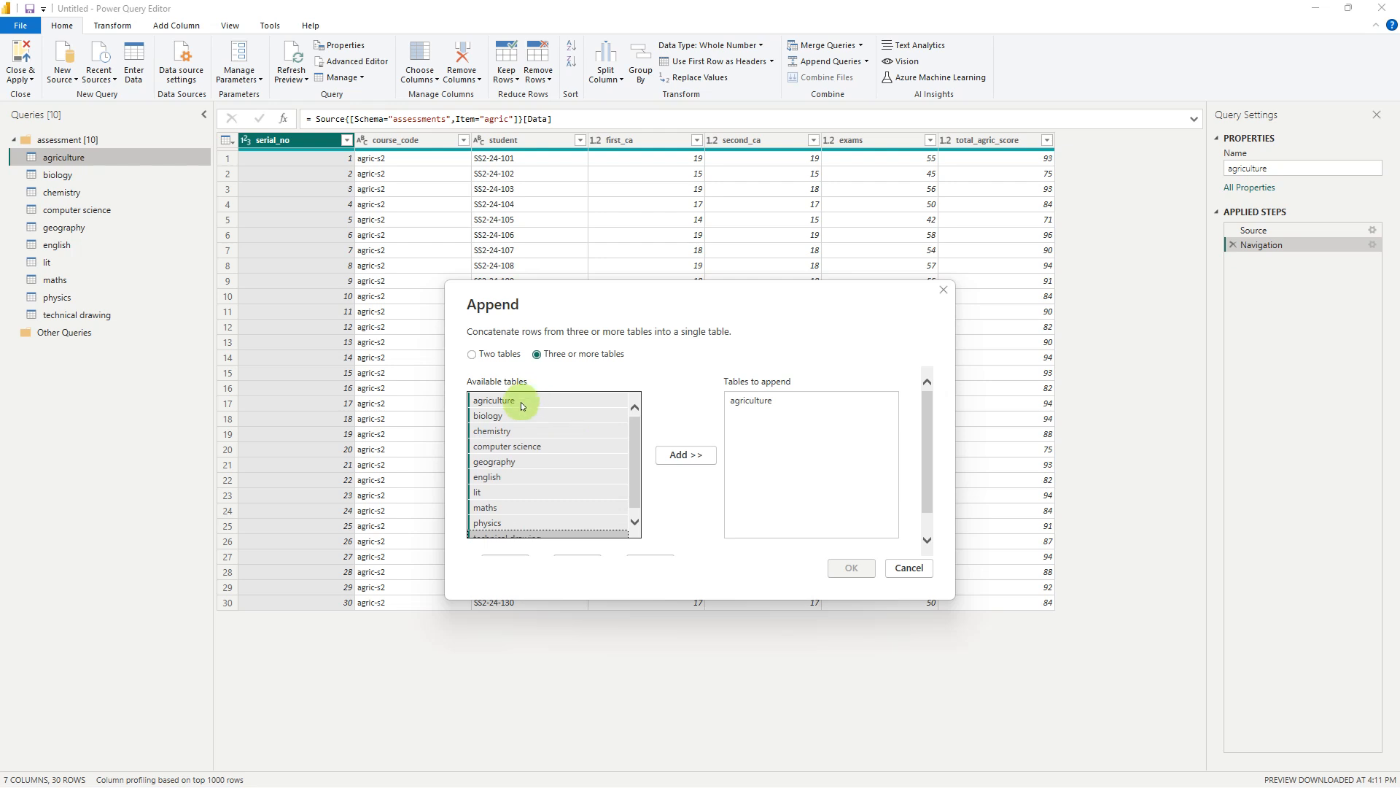
pyautogui.keyDown('ctrl'); pyautogui.click(521, 404); pyautogui.keyUp('ctrl')
pyautogui.click(684, 457)
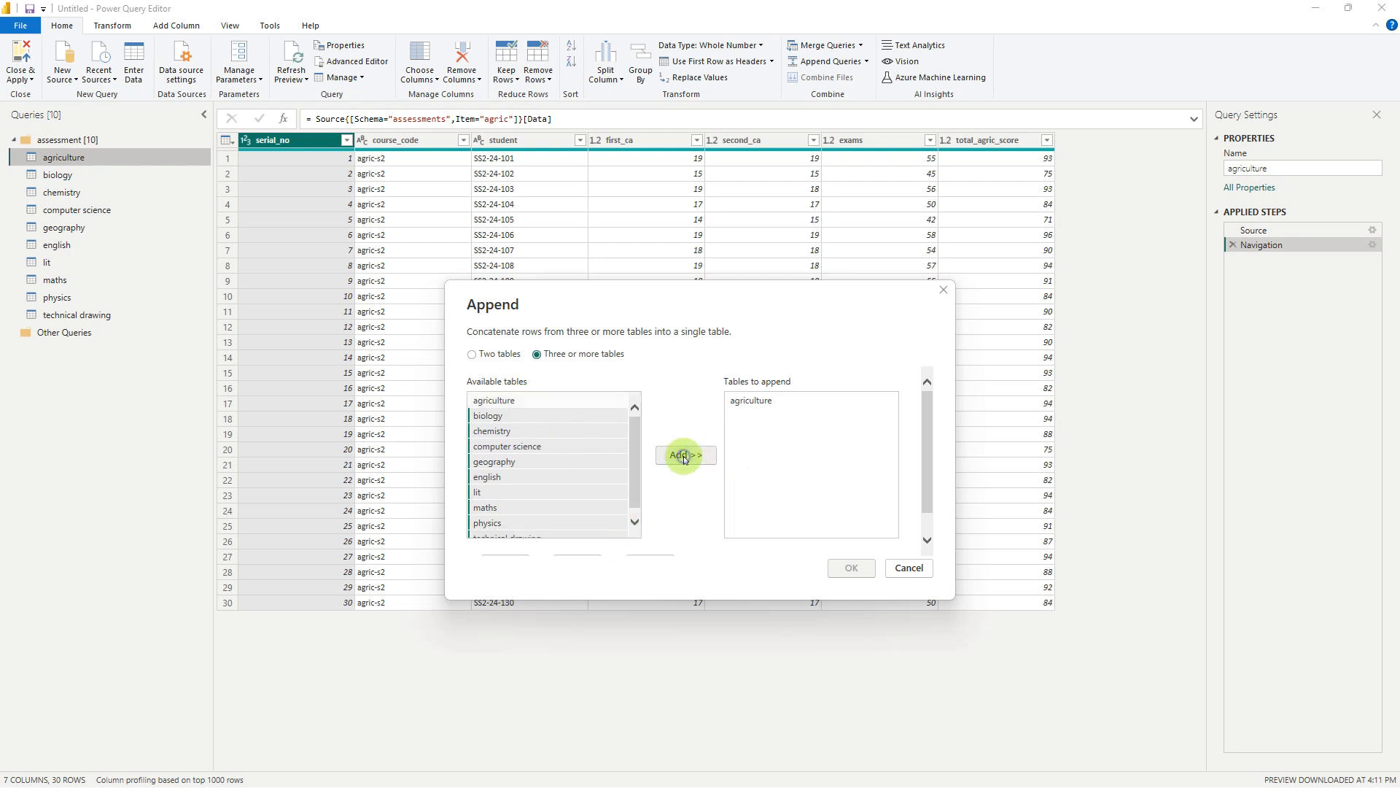
pyautogui.click(851, 568)
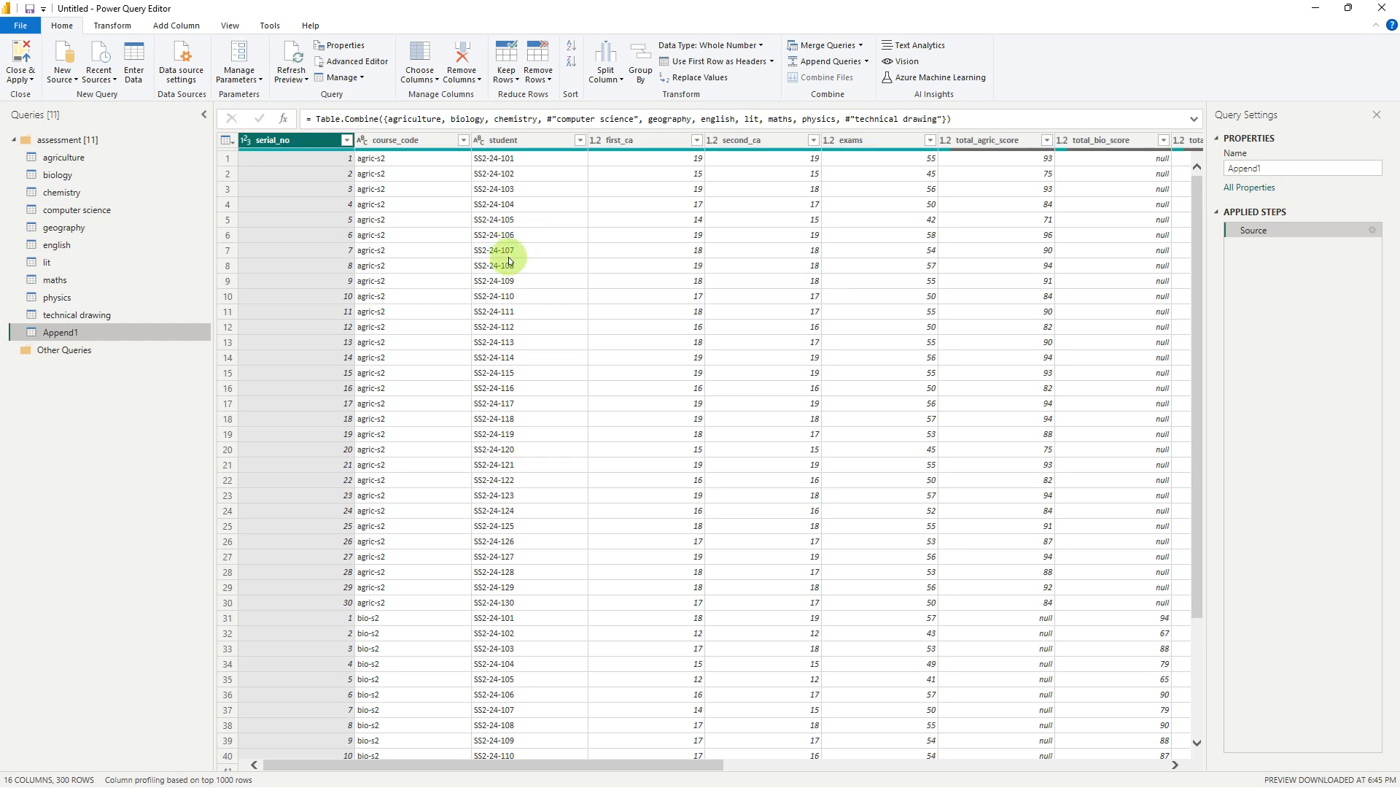
pyautogui.scroll(-20, 509, 261)
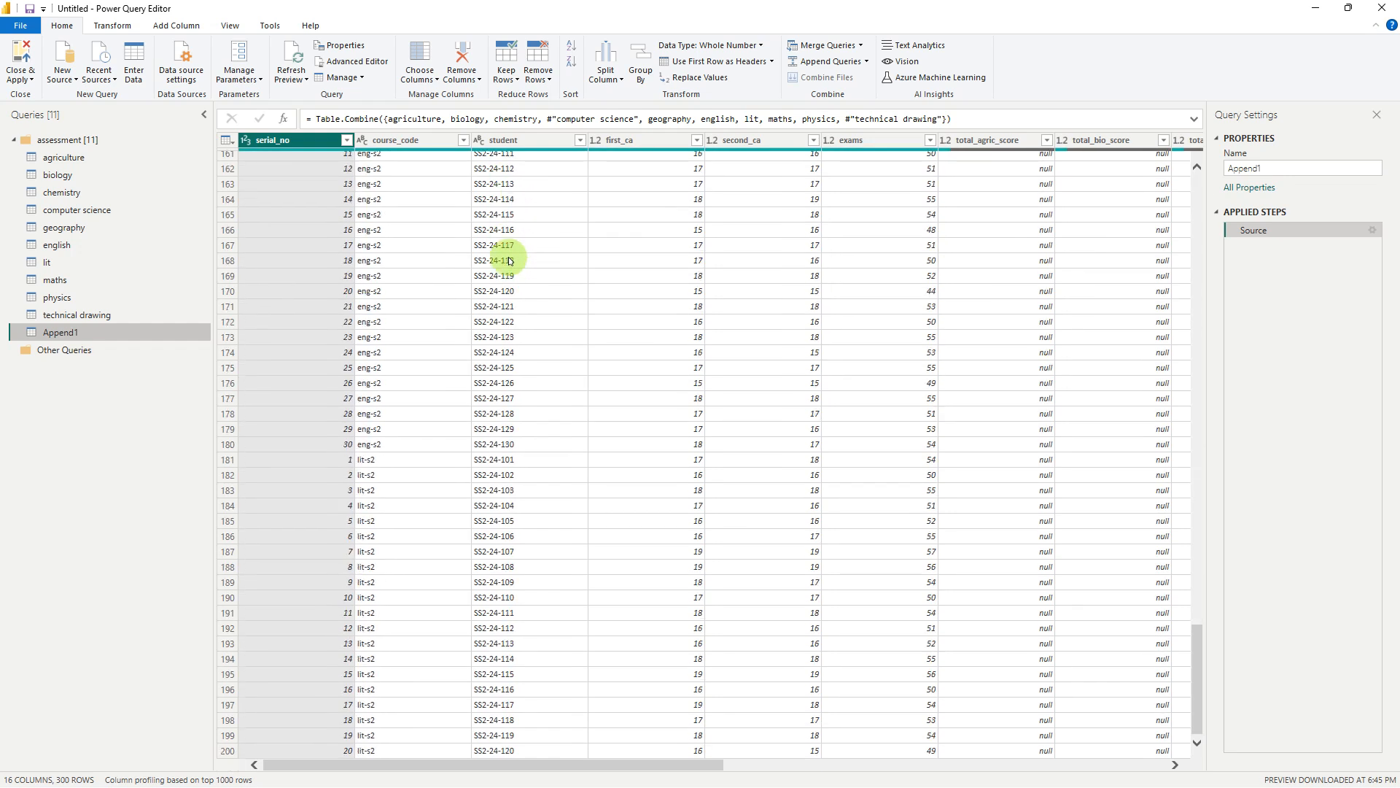
pyautogui.scroll(20, 510, 261)
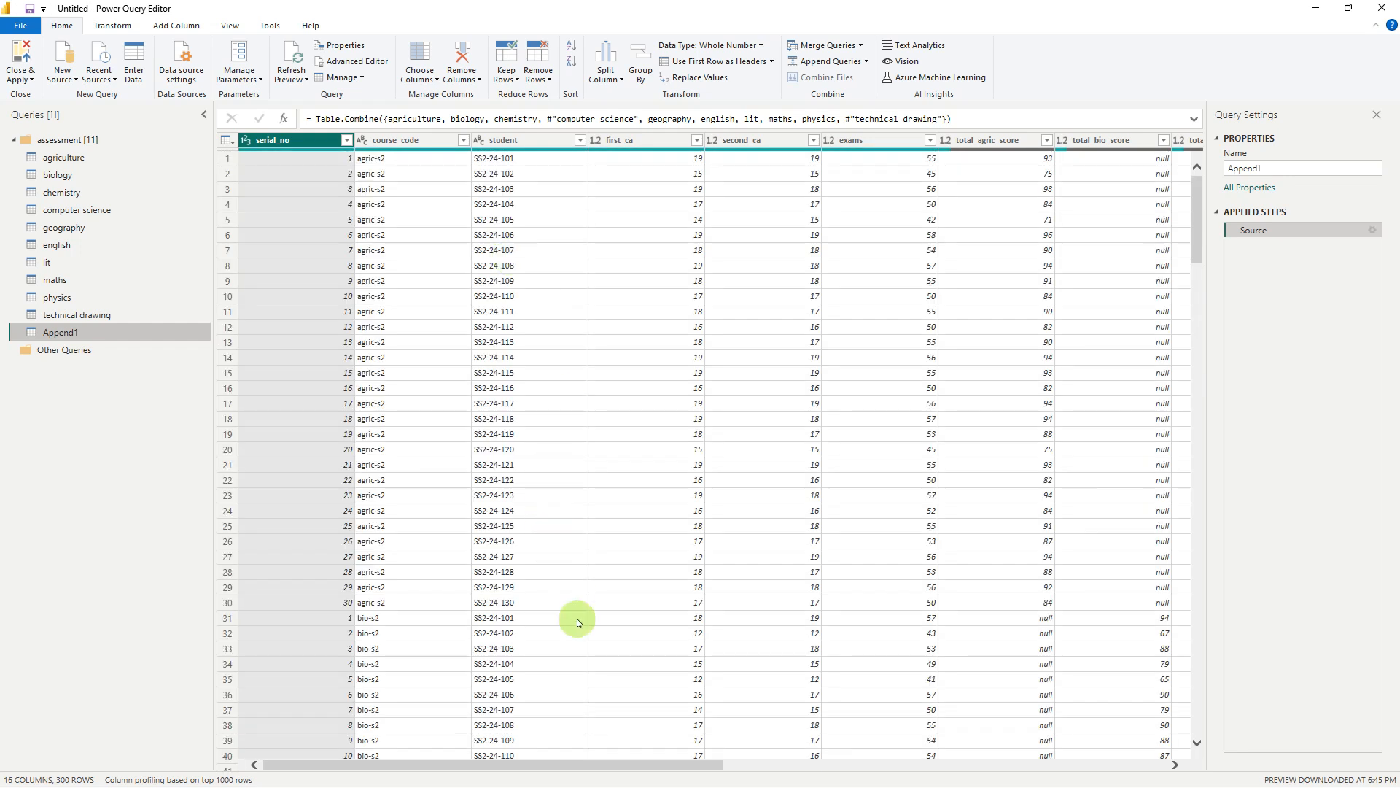
# Unpivot only the selected score columns, total_agric_score through total_td_score, in the appended query
pyautogui.moveTo(712, 767); pyautogui.dragTo(737, 720)
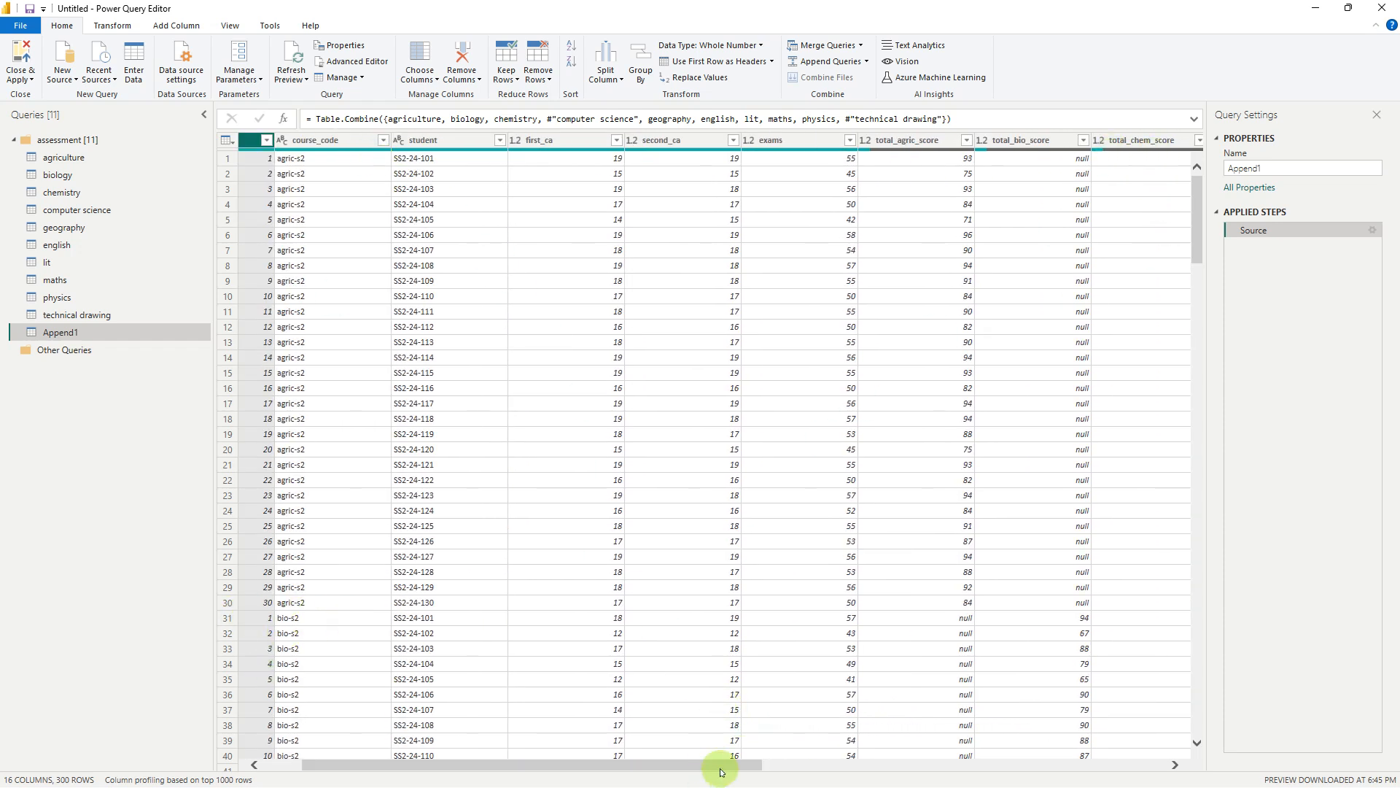
pyautogui.moveTo(722, 768); pyautogui.dragTo(784, 778)
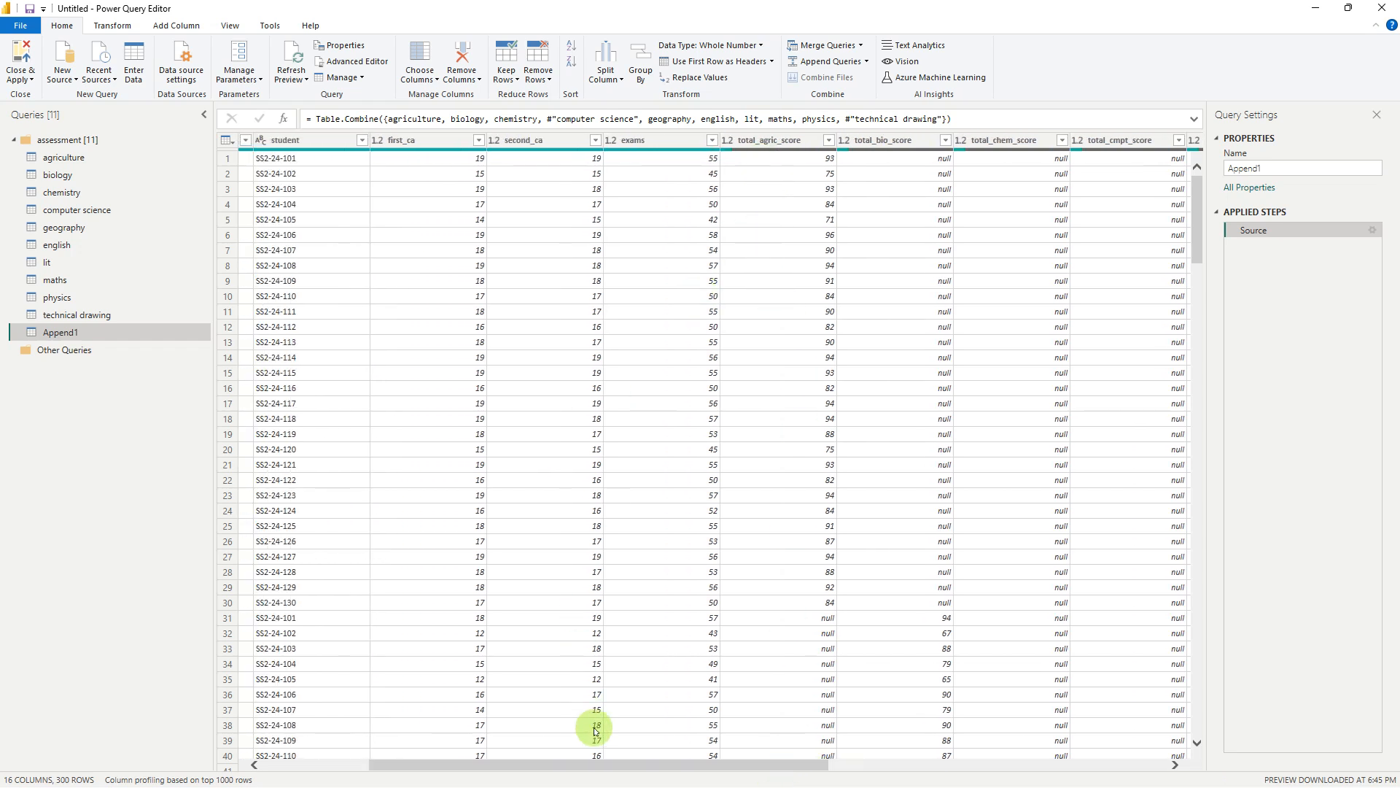
pyautogui.moveTo(620, 767); pyautogui.dragTo(506, 759)
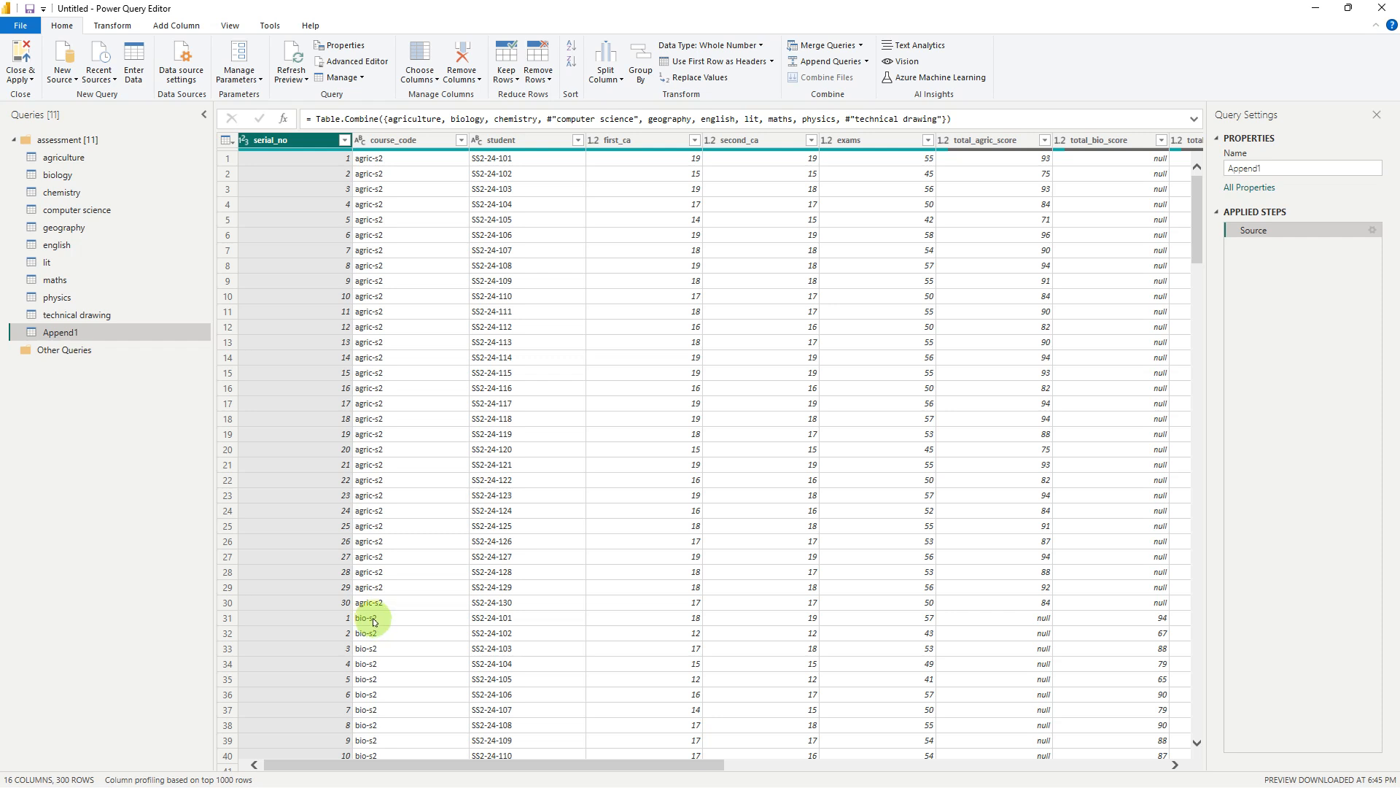
pyautogui.moveTo(581, 772); pyautogui.dragTo(631, 773)
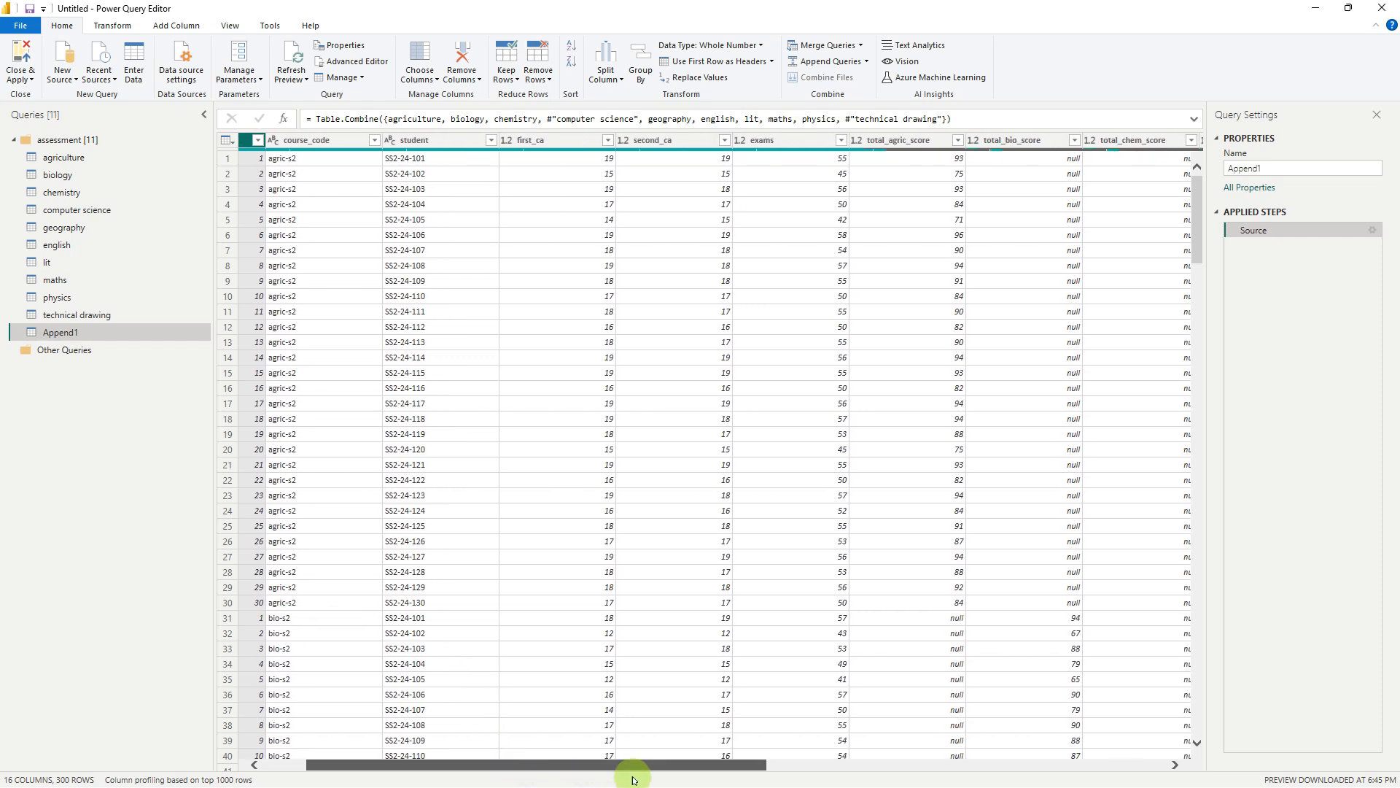
pyautogui.moveTo(721, 768); pyautogui.dragTo(920, 775)
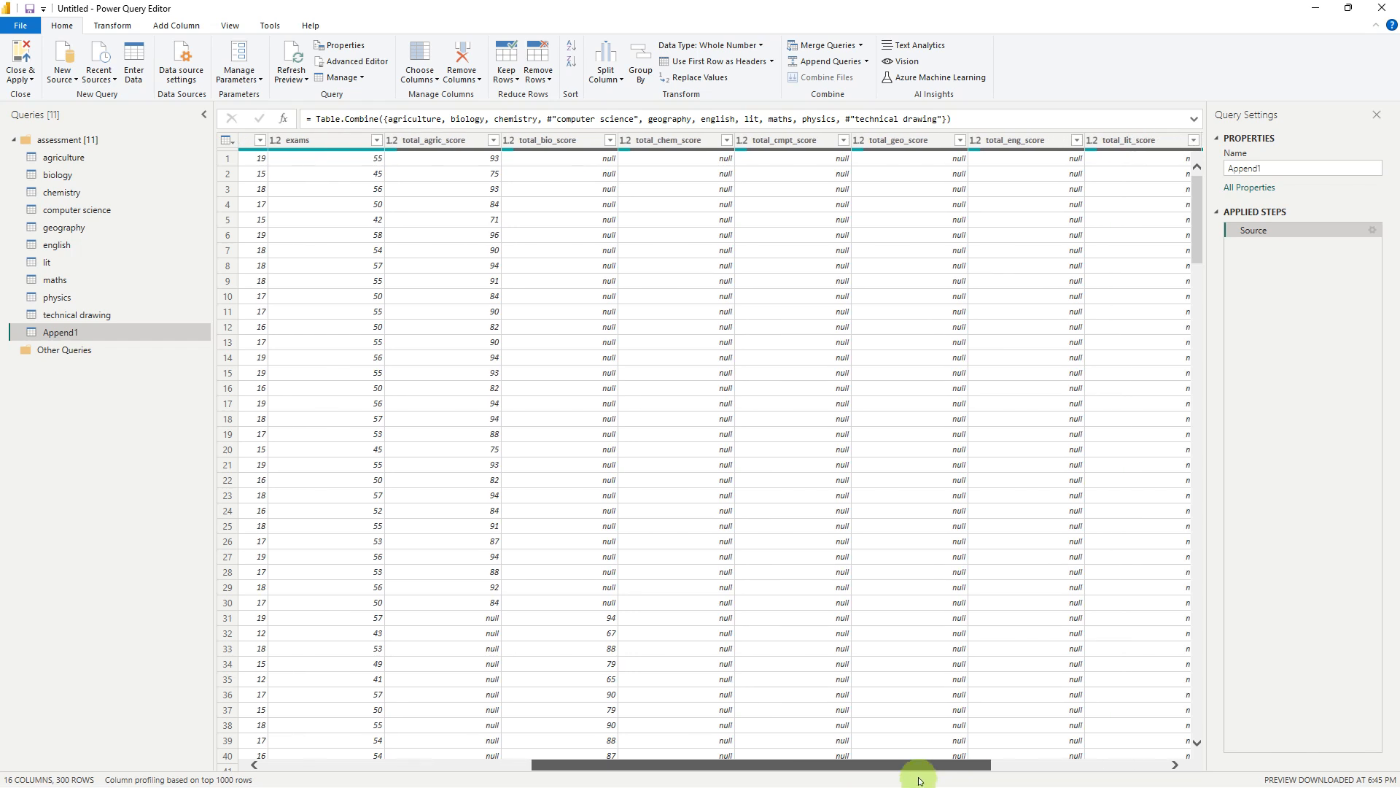
pyautogui.click(453, 142)
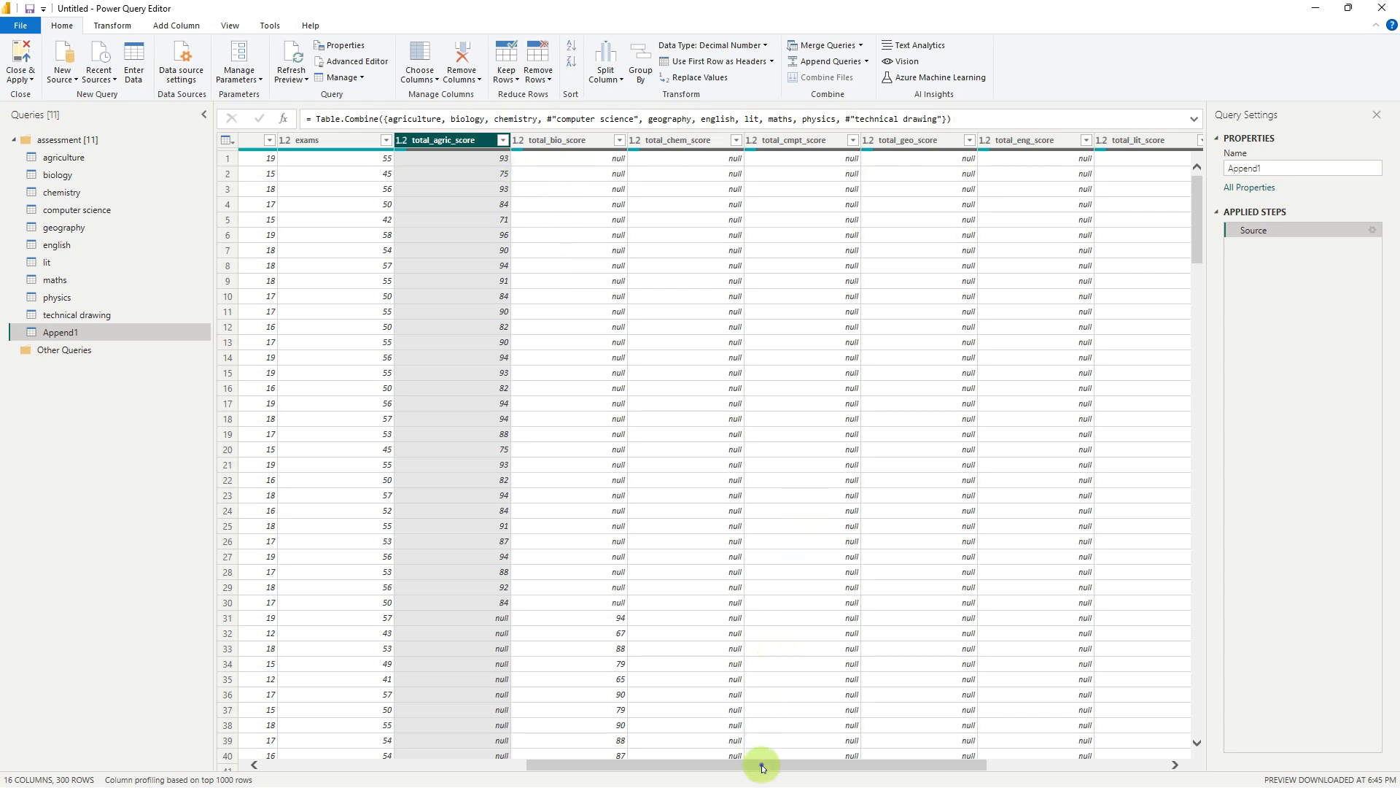
pyautogui.moveTo(762, 767); pyautogui.dragTo(944, 769)
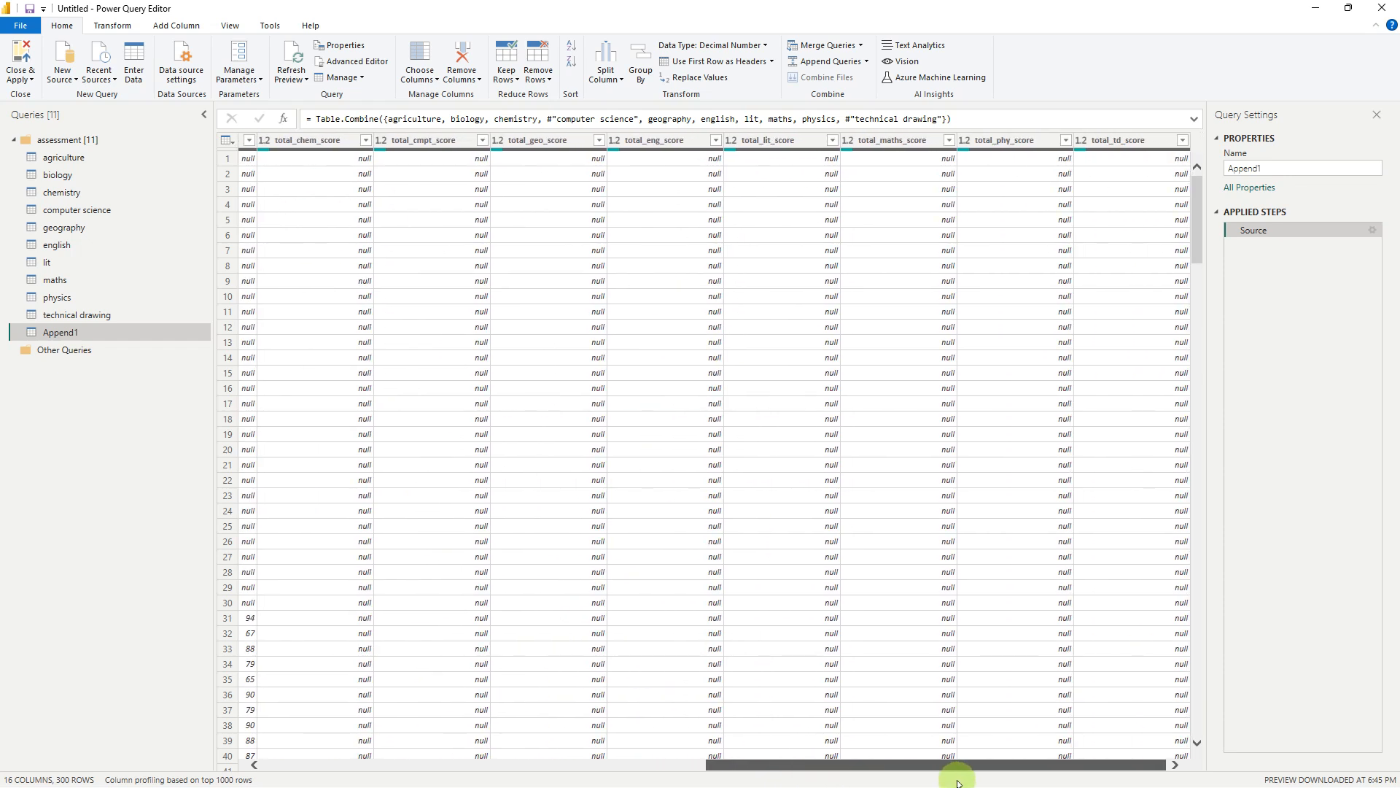
pyautogui.keyDown('shift'); pyautogui.click(1101, 145); pyautogui.keyUp('shift')
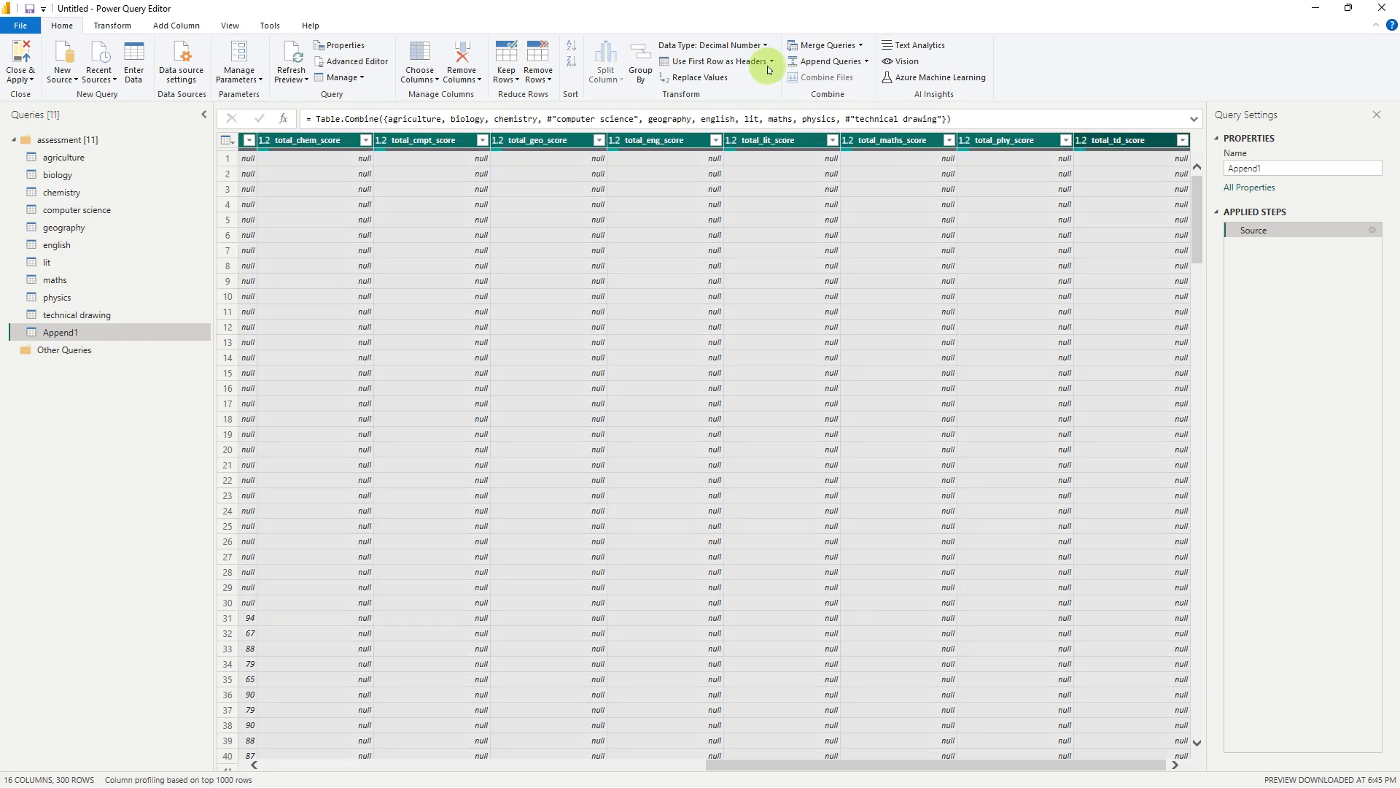
pyautogui.click(105, 30)
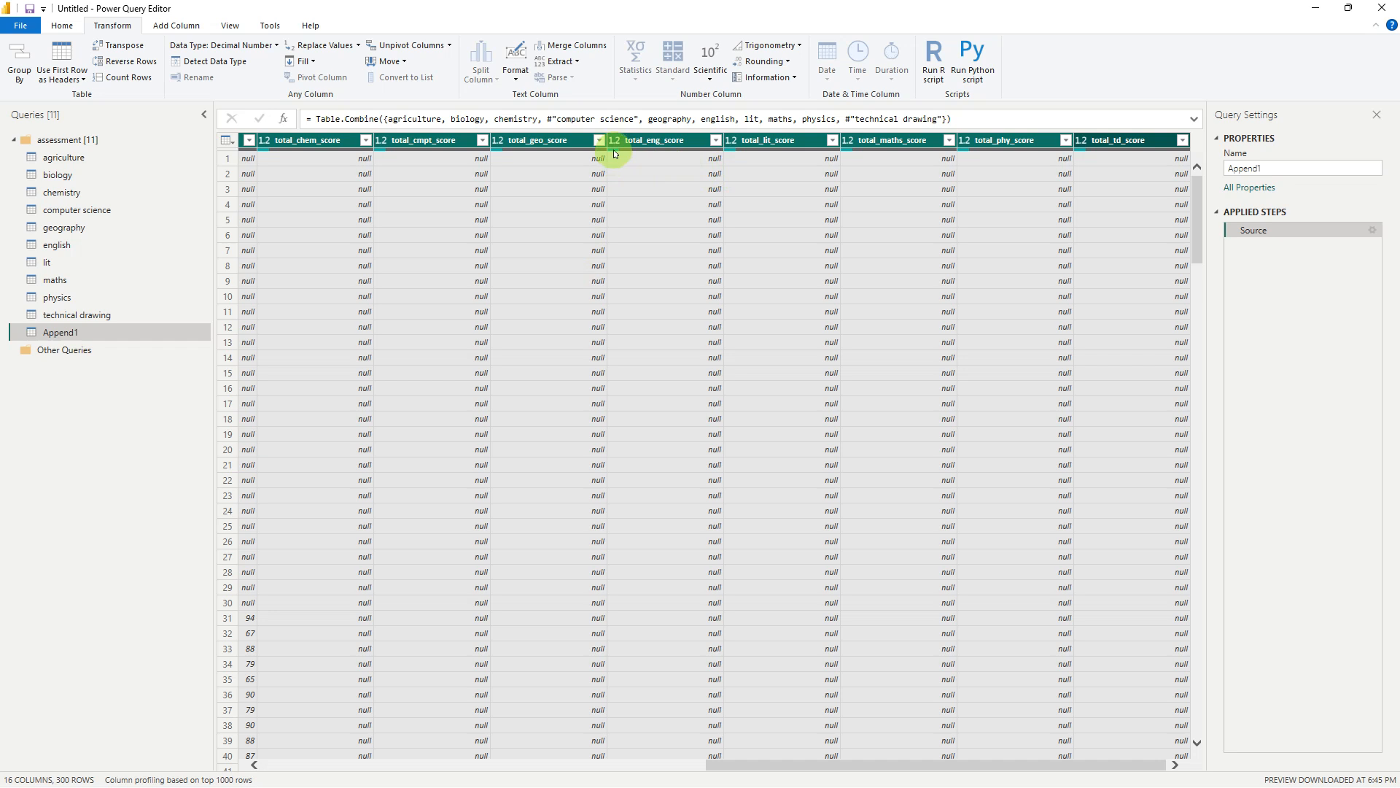
pyautogui.moveTo(620, 153)
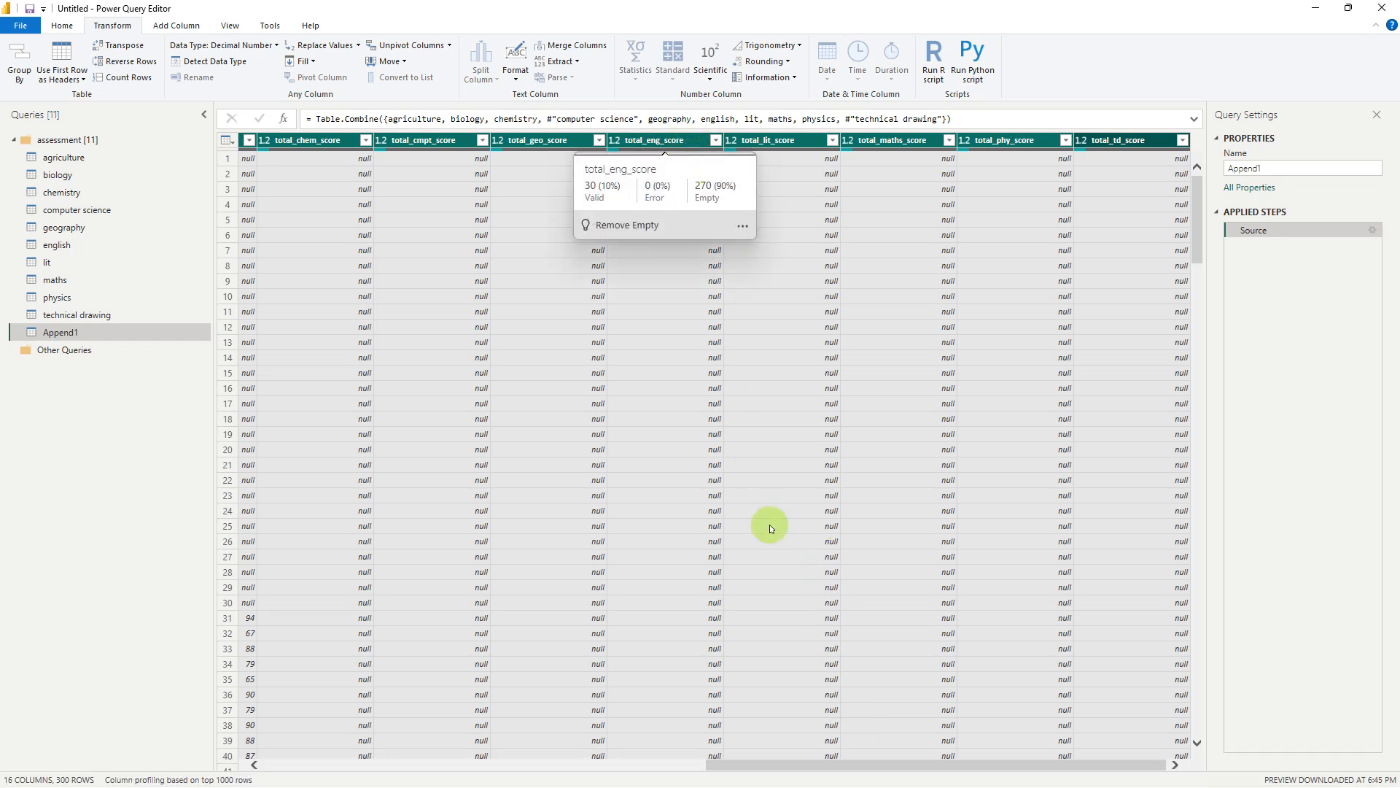
pyautogui.moveTo(781, 763); pyautogui.dragTo(413, 763)
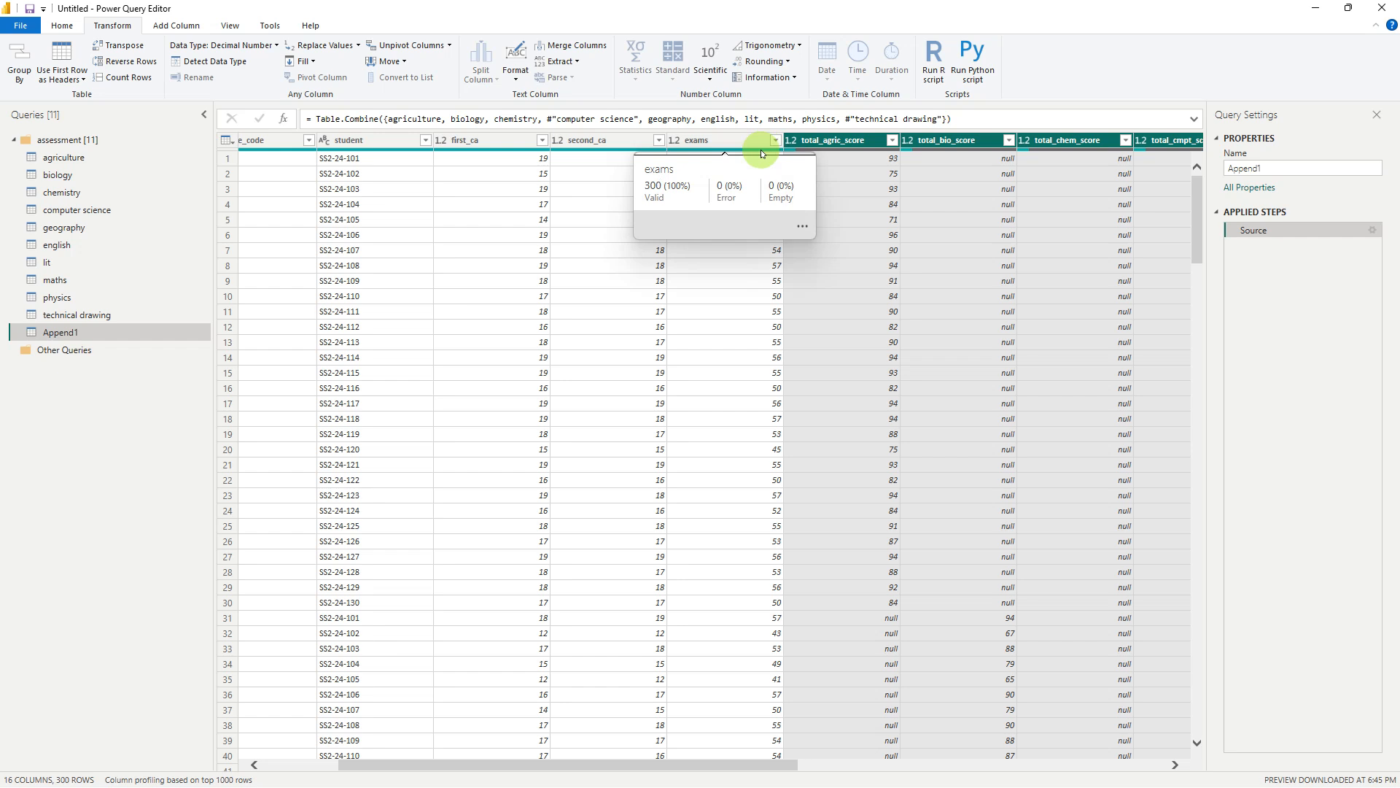
pyautogui.moveTo(778, 763); pyautogui.dragTo(1197, 772)
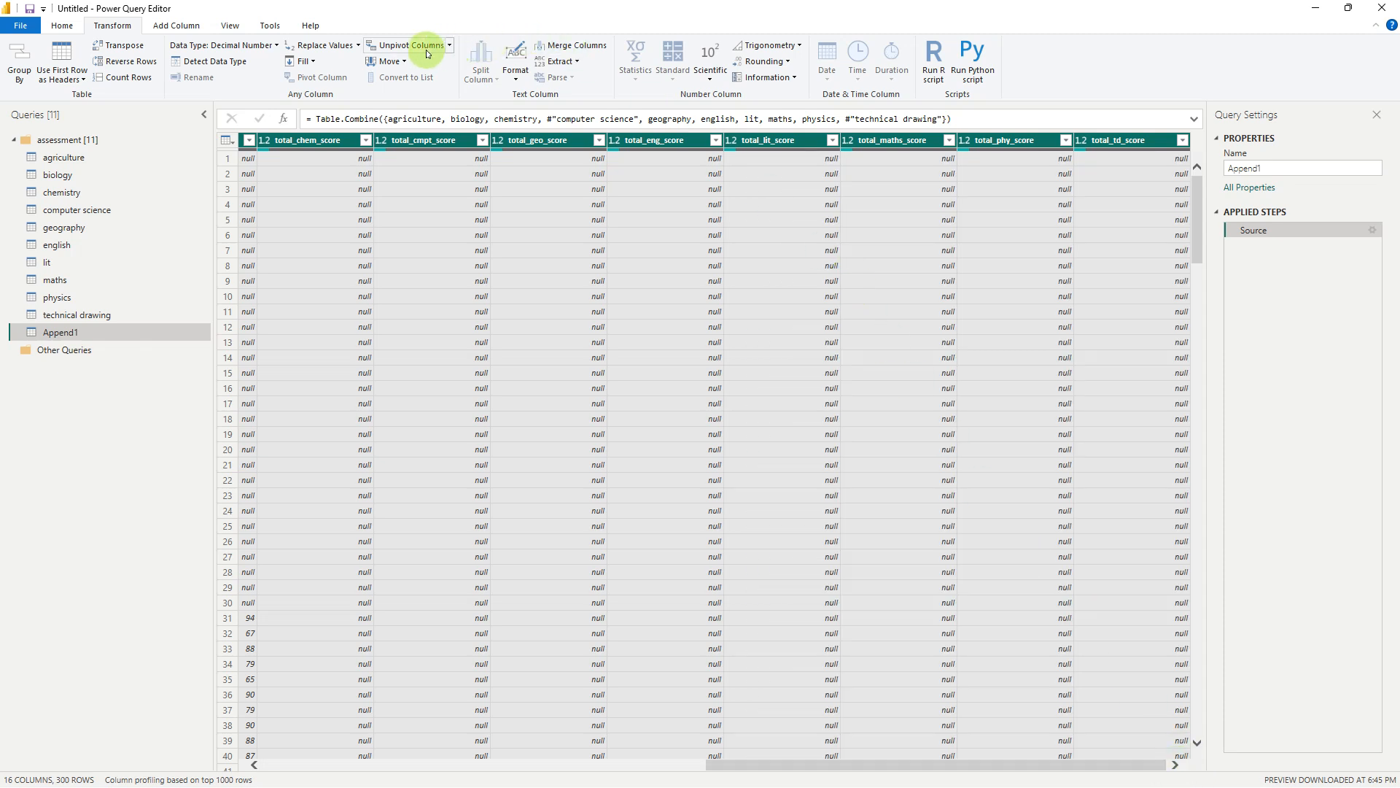
pyautogui.click(450, 45)
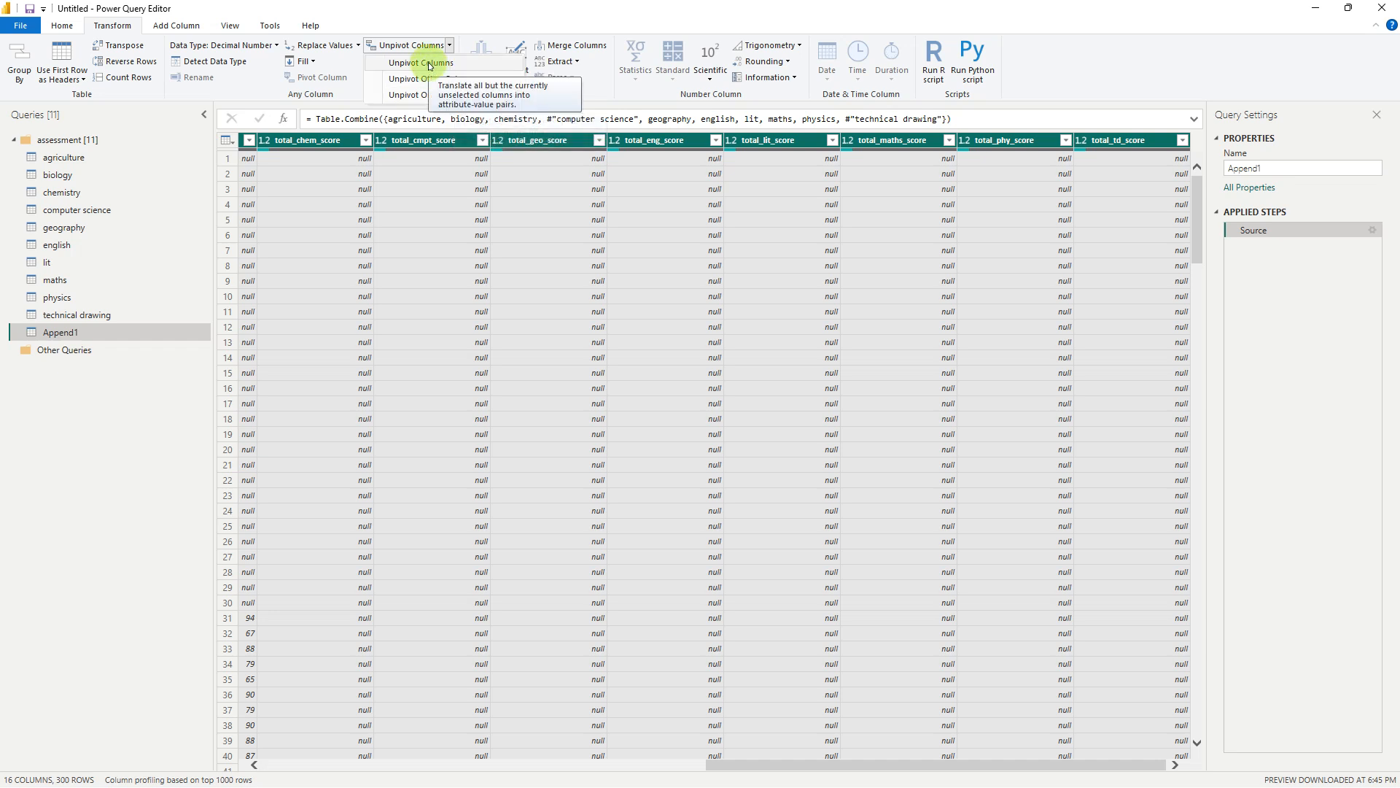
pyautogui.click(417, 95)
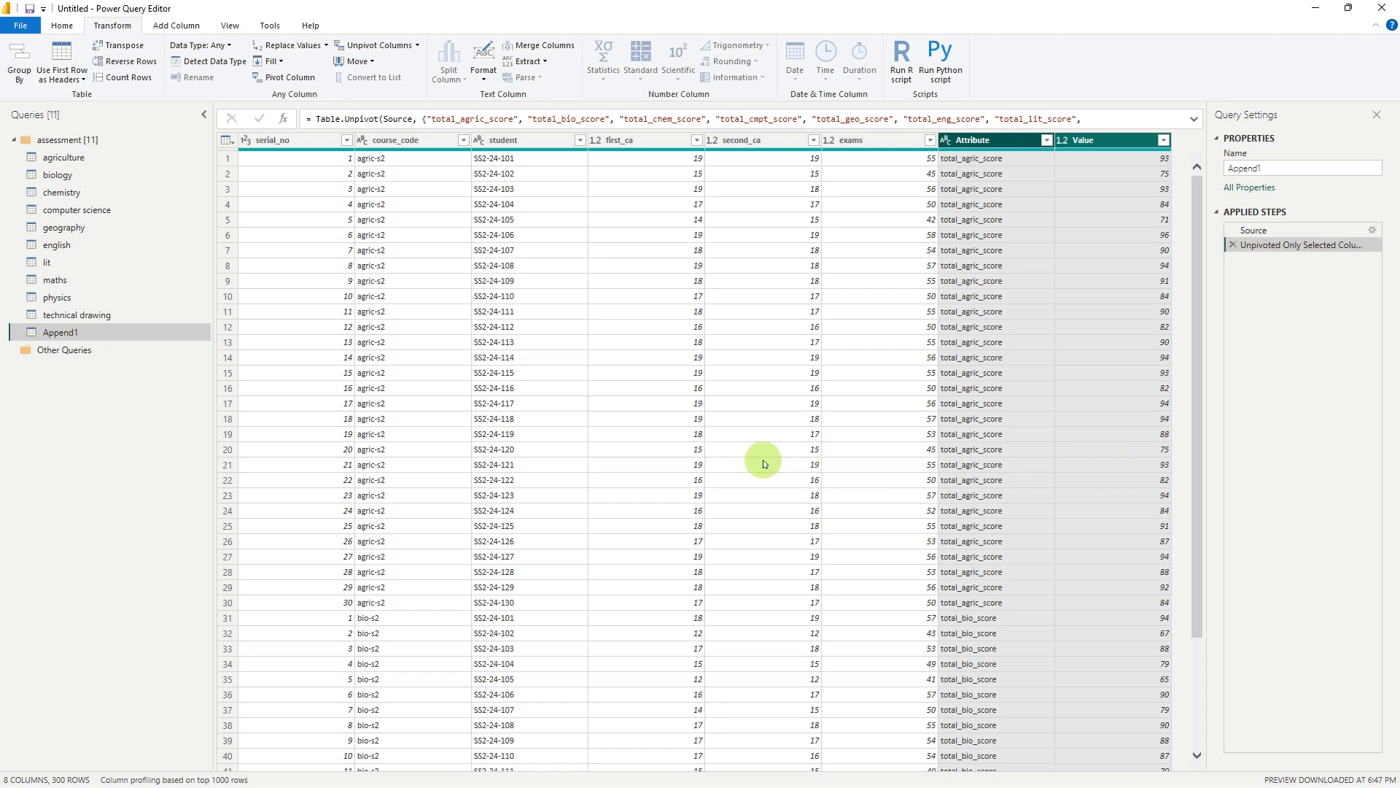
# Rename the unpivoted Value column as Total
pyautogui.scroll(-3, 763, 463)
pyautogui.scroll(3, 766, 460)
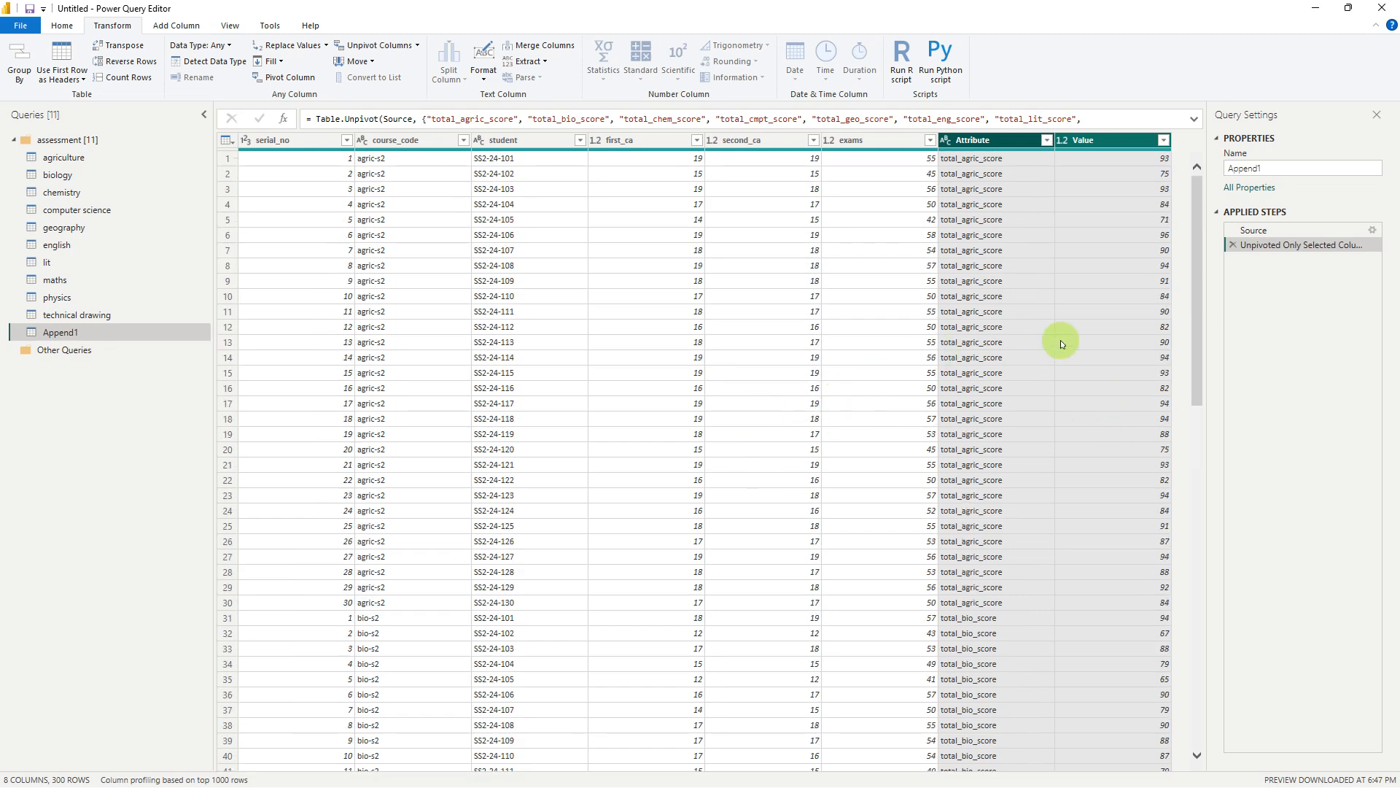
pyautogui.scroll(-20, 1107, 337)
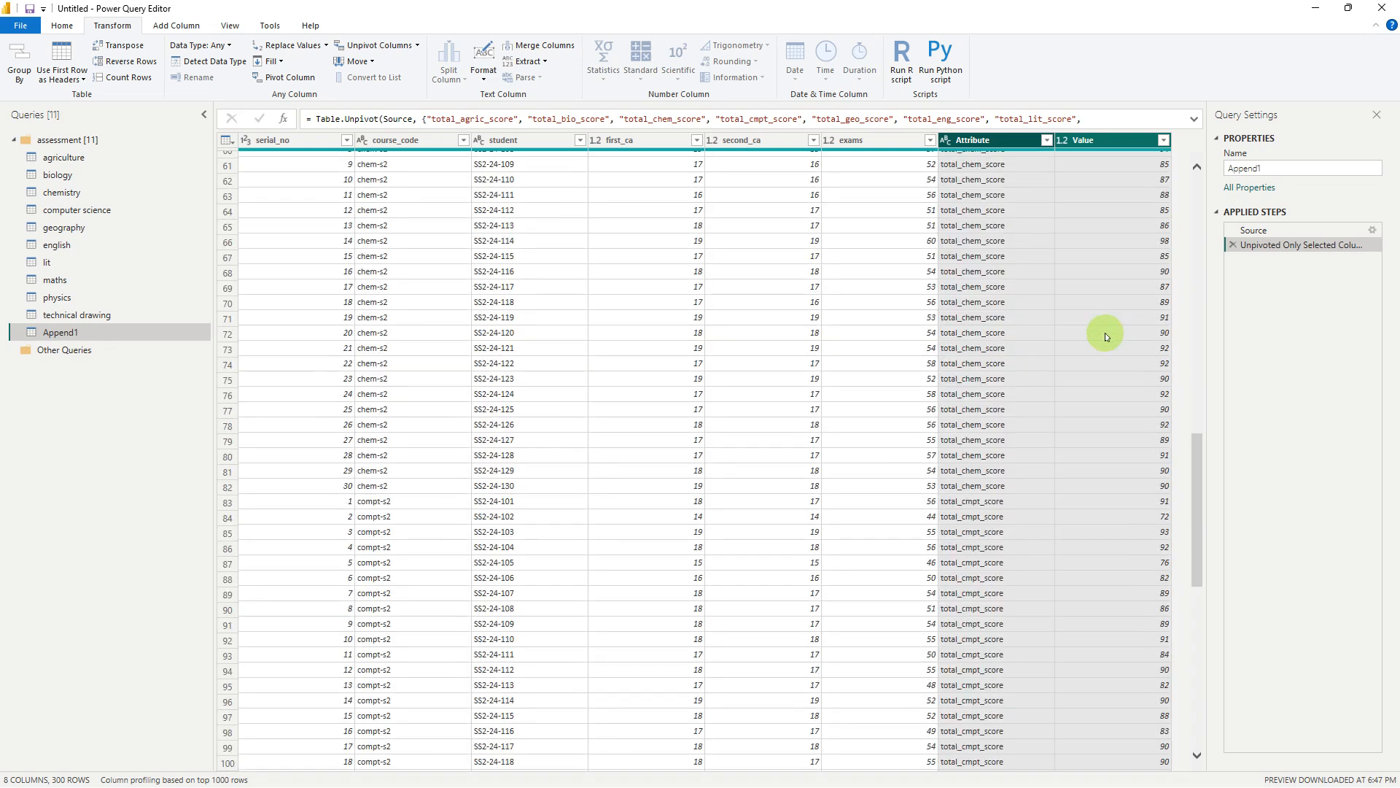
pyautogui.scroll(-20, 1105, 333)
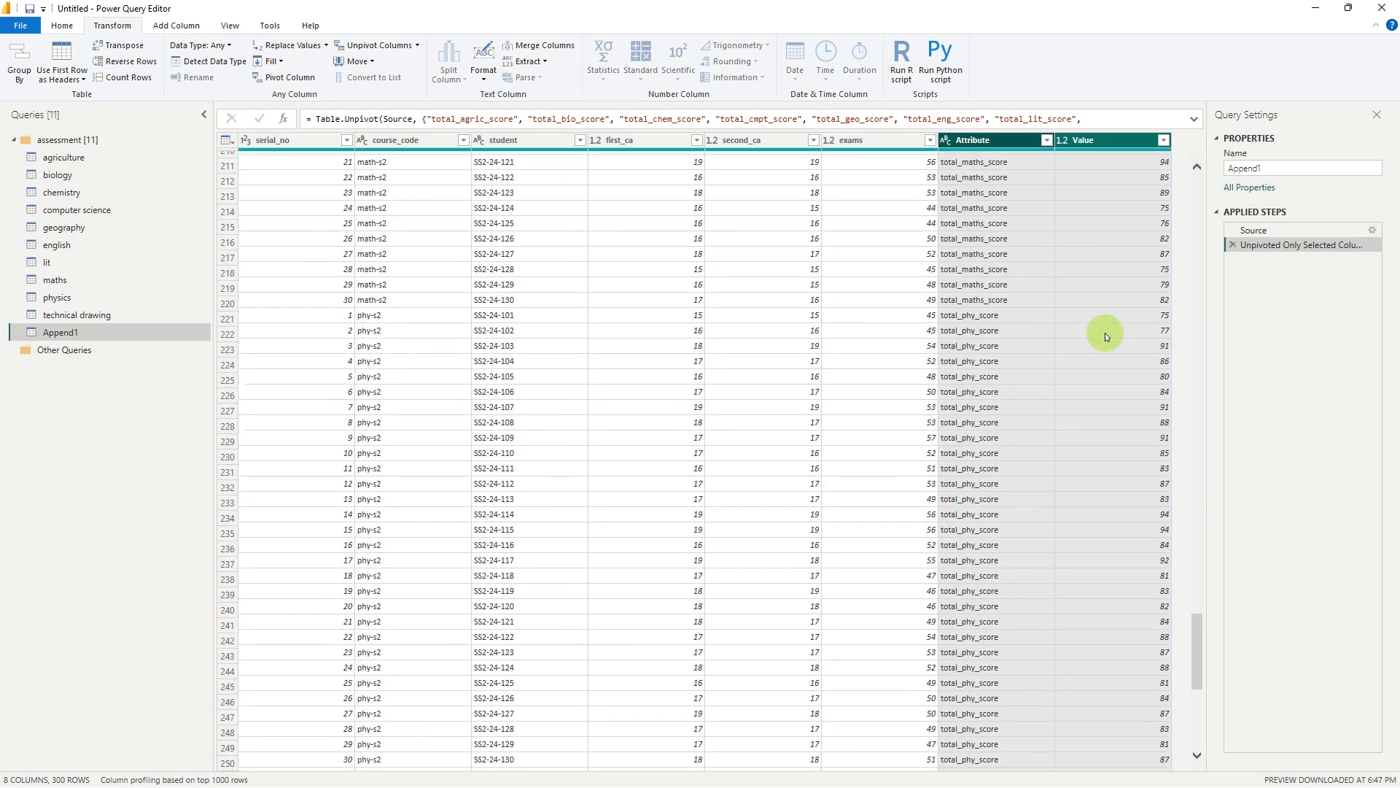
pyautogui.scroll(20, 1105, 333)
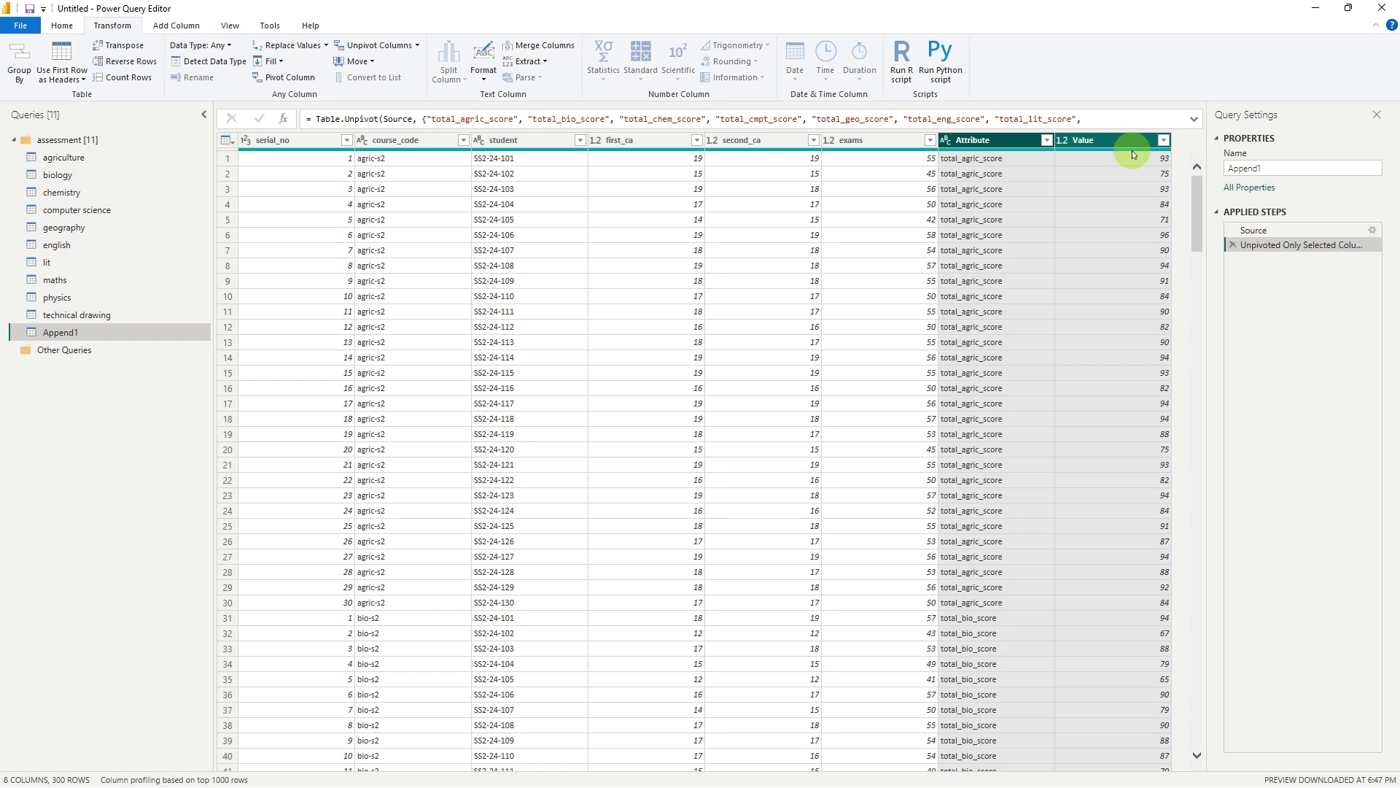
pyautogui.moveTo(1134, 154)
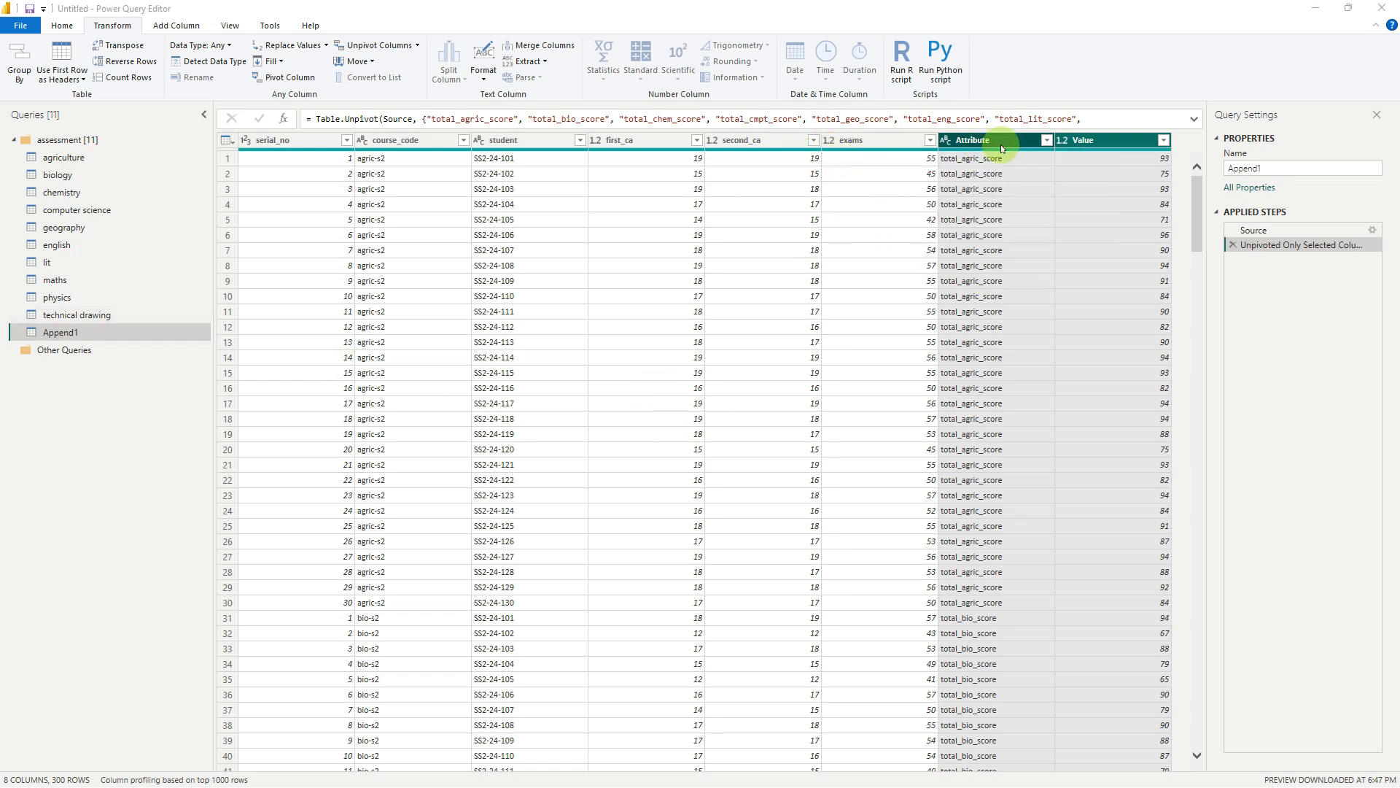
pyautogui.doubleClick(1084, 142)
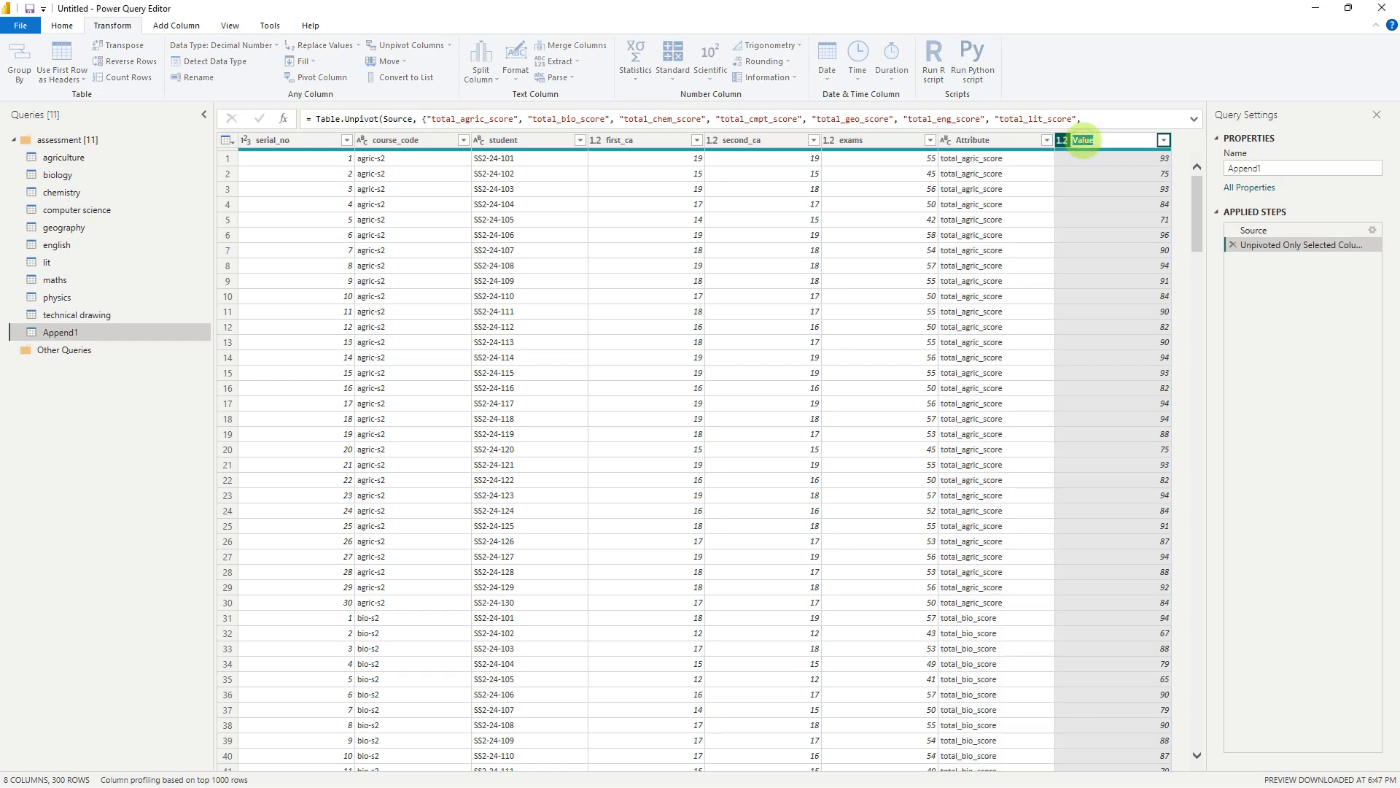
pyautogui.write('Tp')
pyautogui.press('Return')
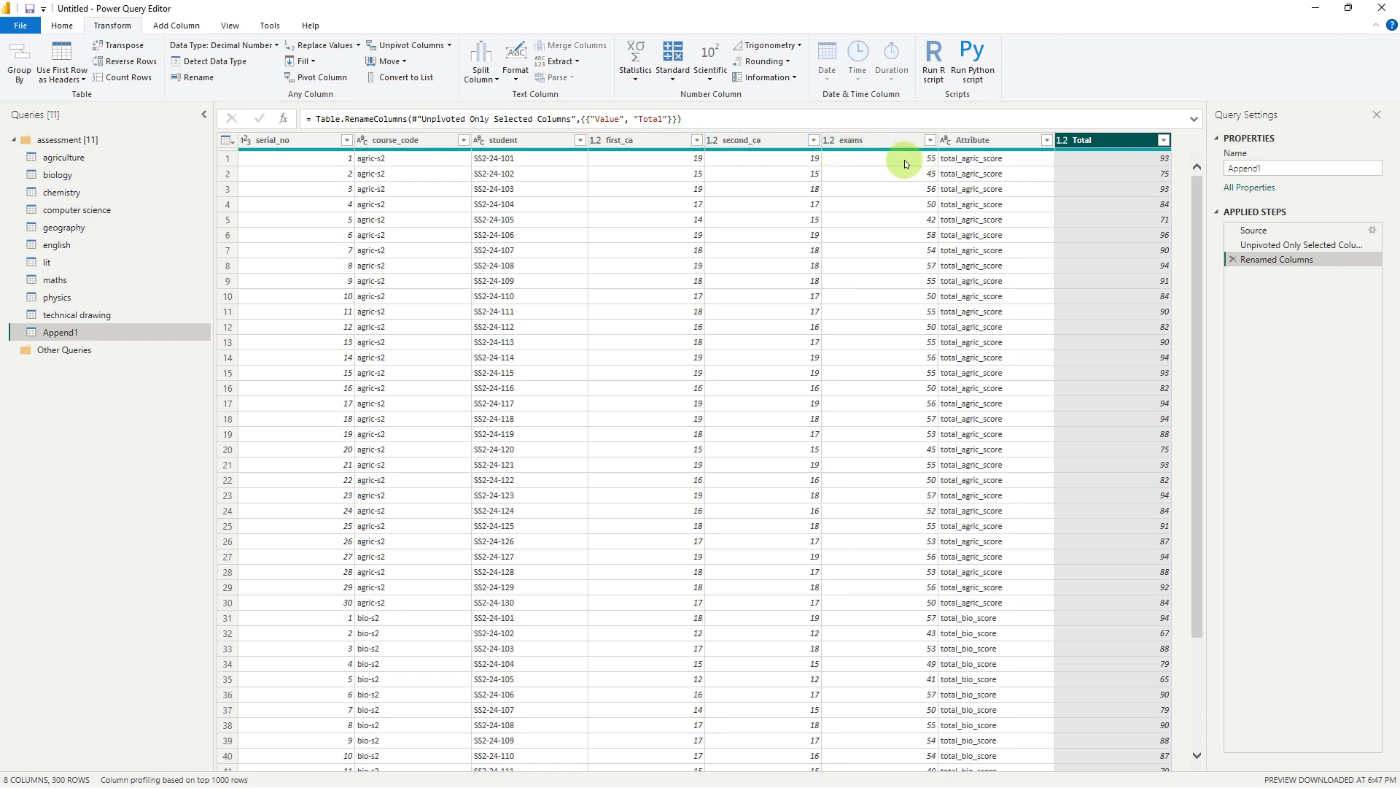
# Remove the serial_no and Attribute columns from the appended query together as one applied step
pyautogui.click(977, 140)
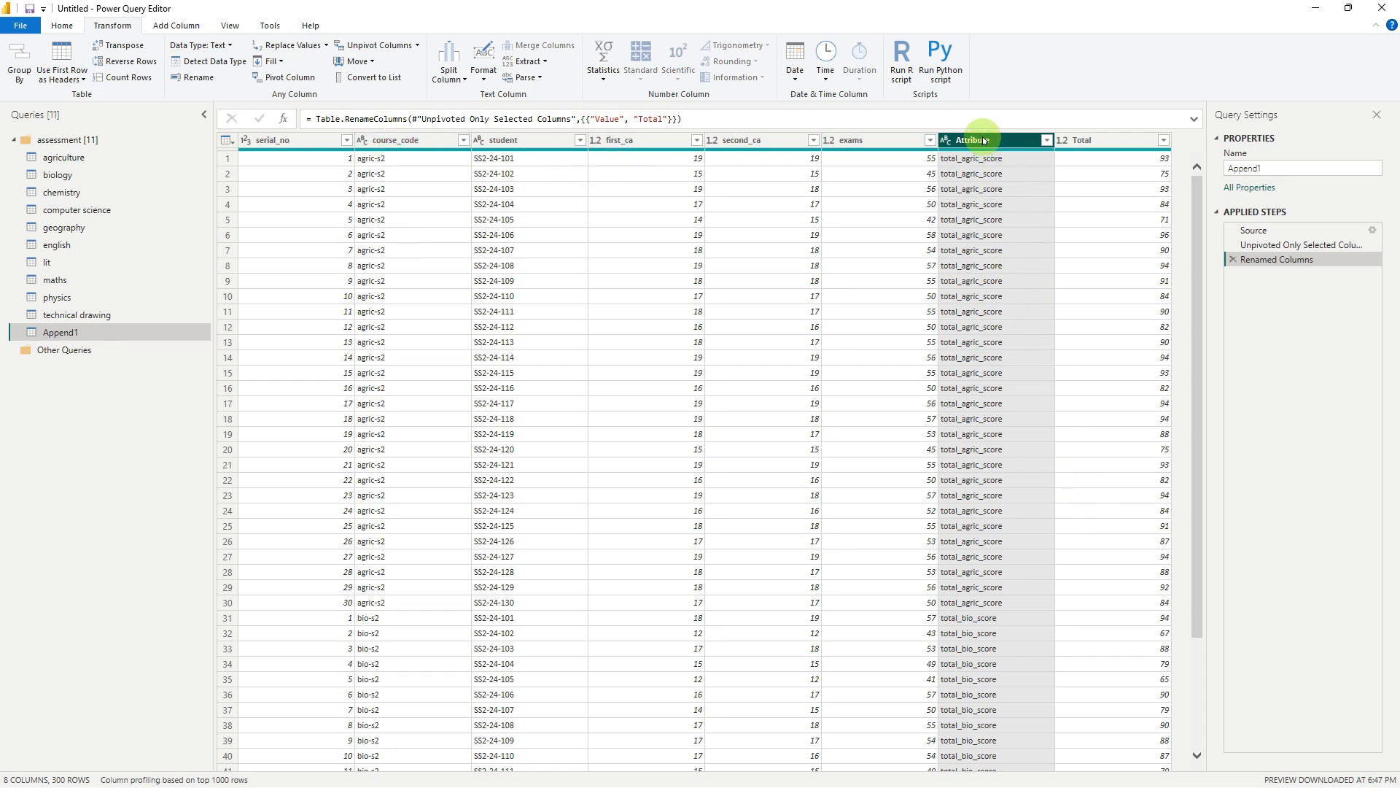
pyautogui.press('Delete')
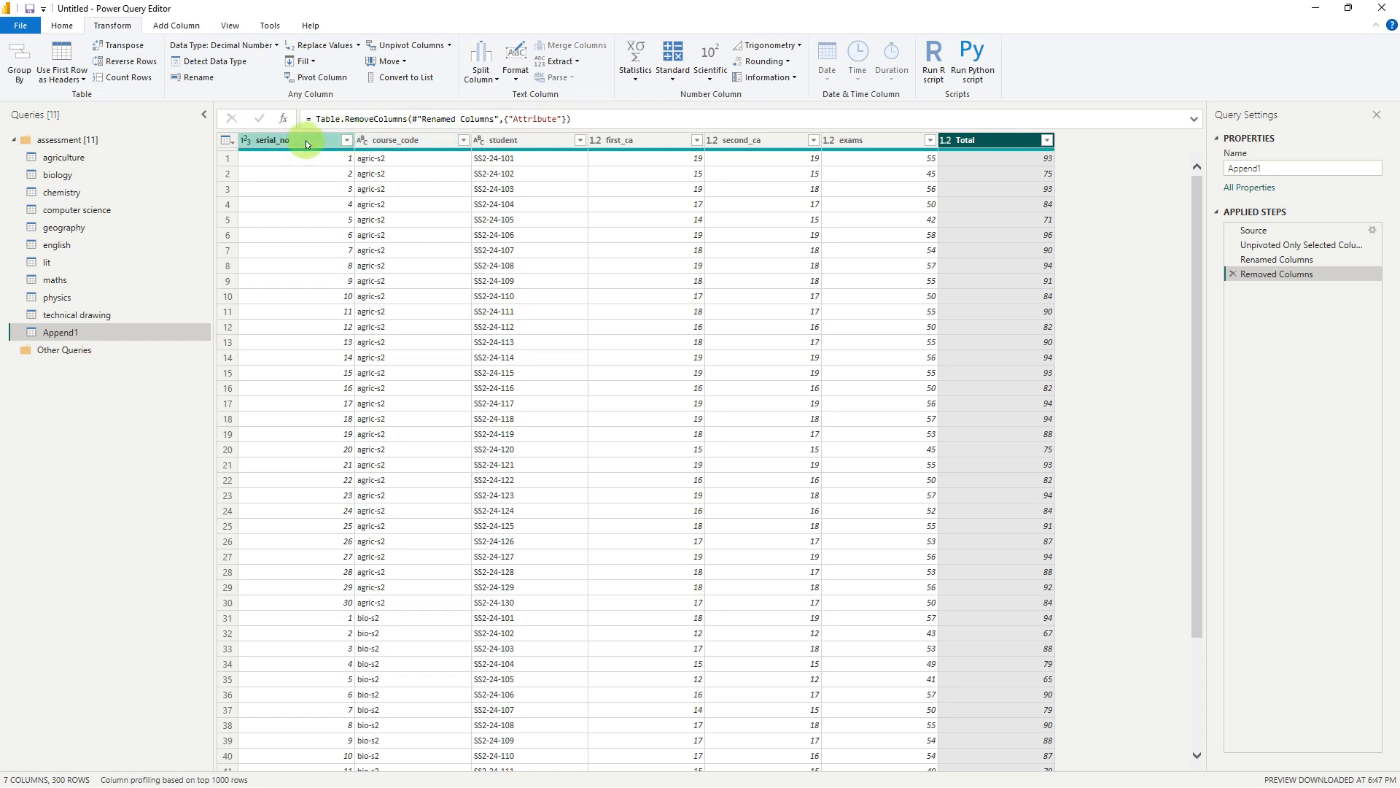
pyautogui.click(1233, 274)
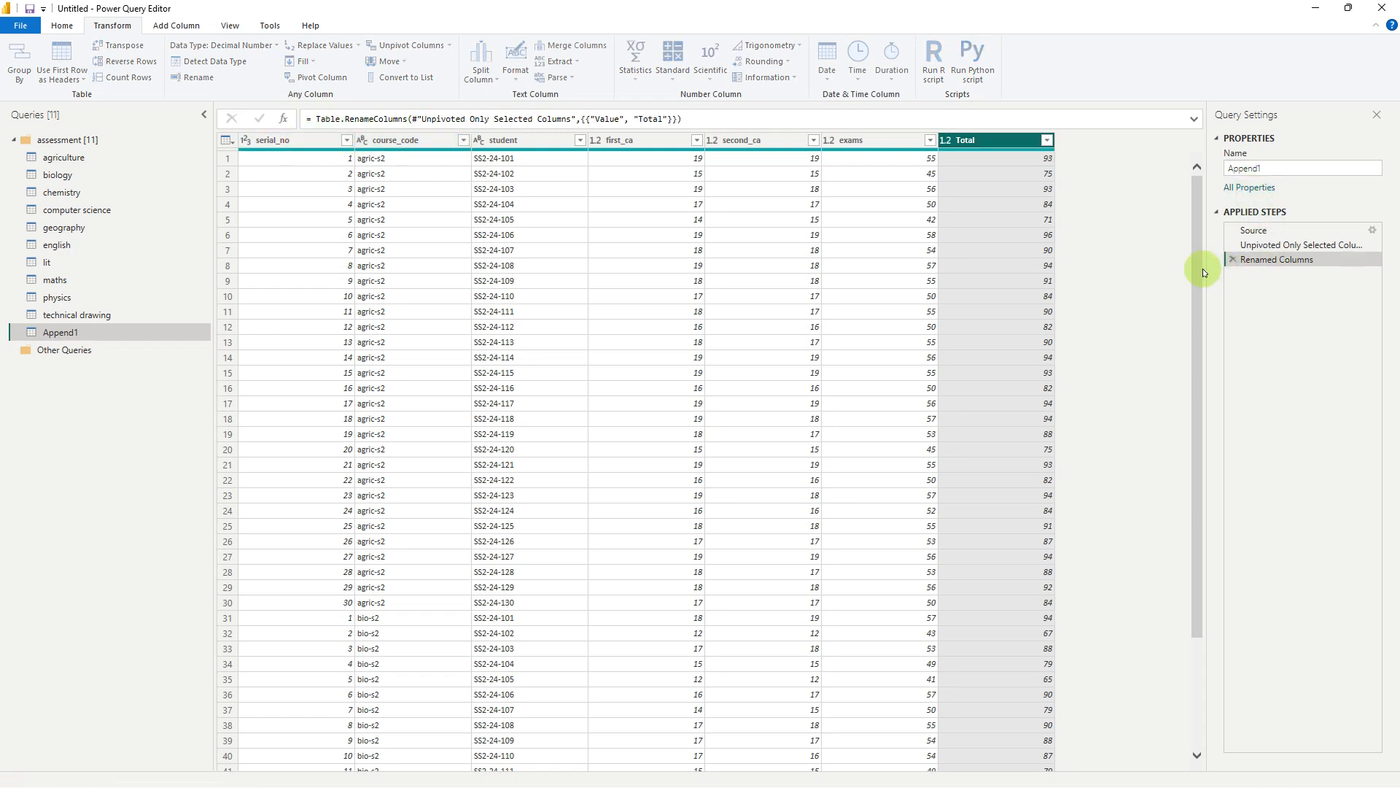
pyautogui.keyDown('ctrl'); pyautogui.click(295, 141); pyautogui.keyUp('ctrl')
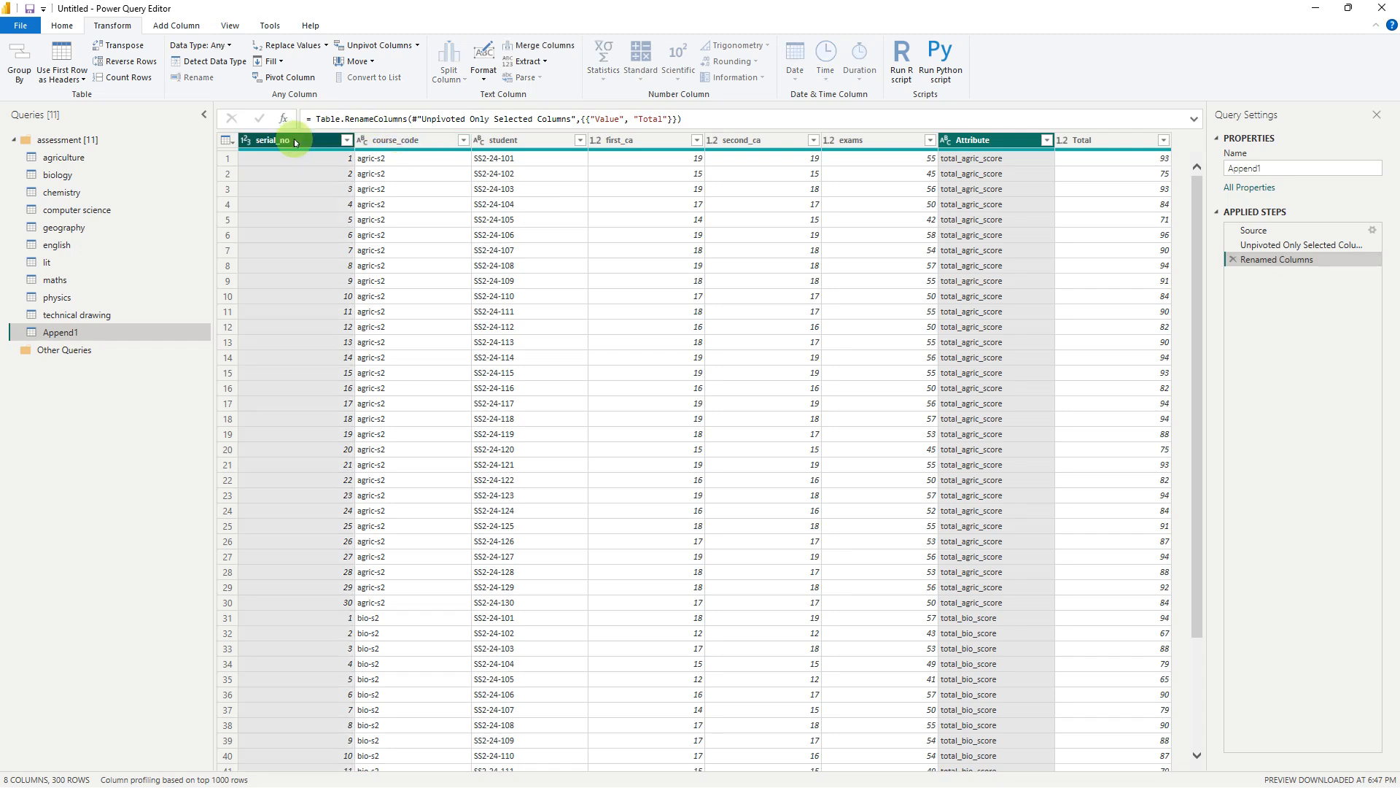
pyautogui.press('Delete')
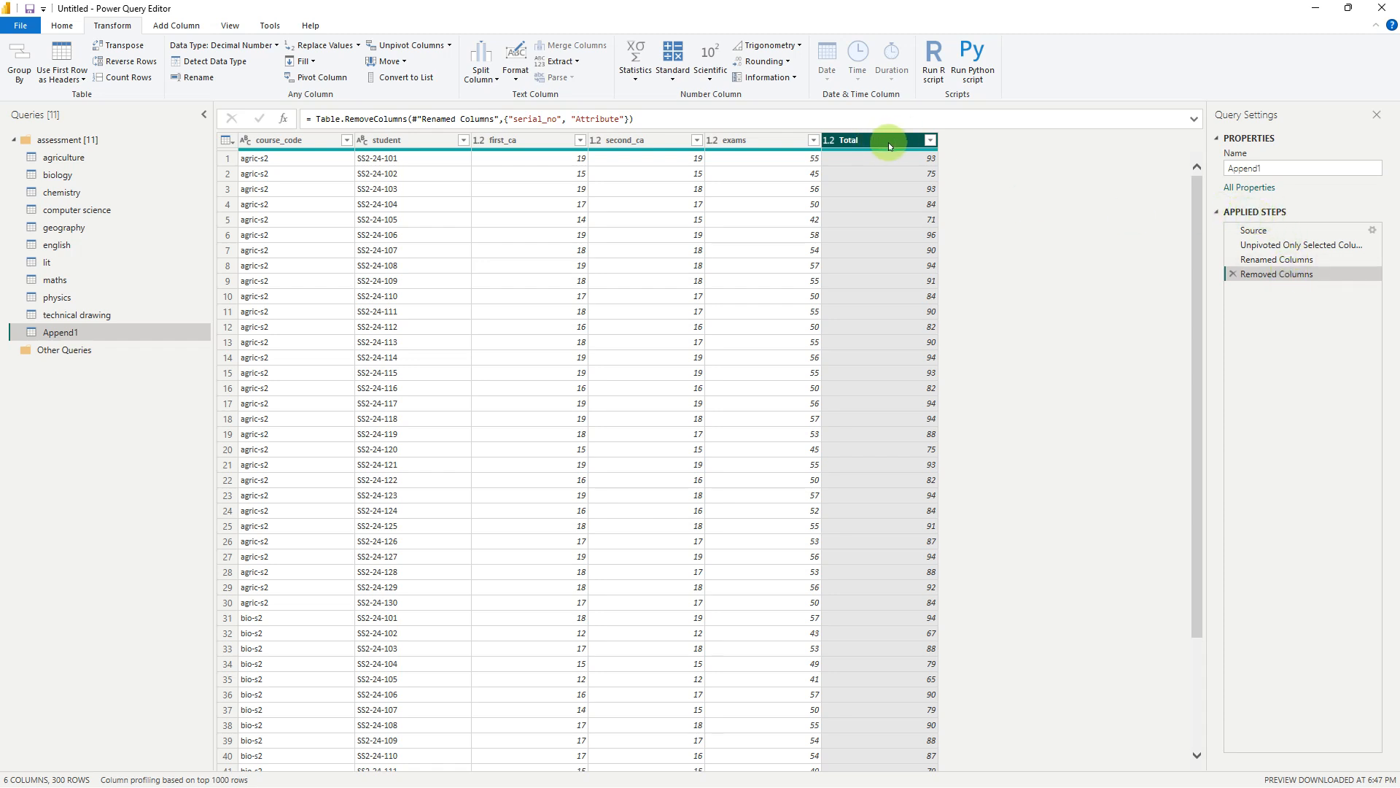
pyautogui.rightClick(1298, 278)
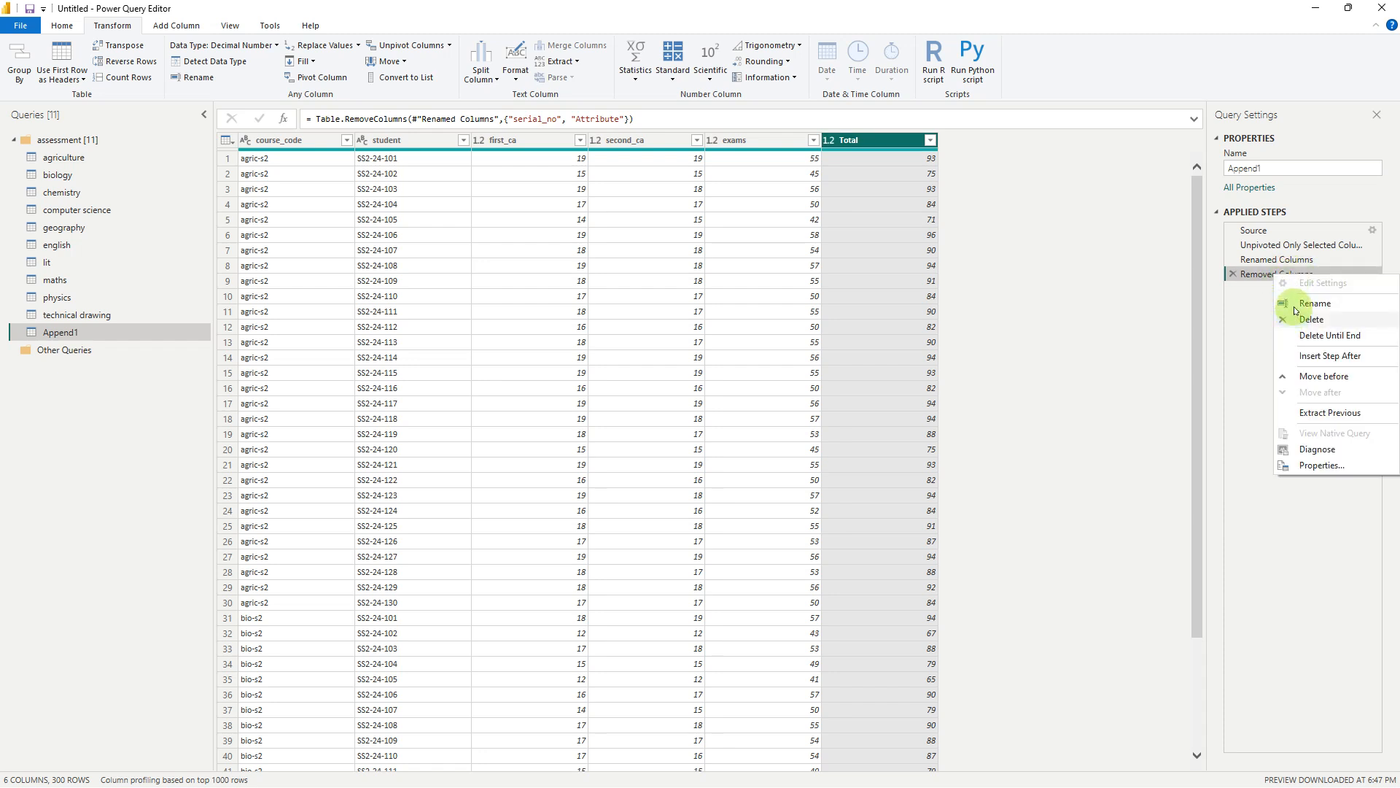
pyautogui.click(1260, 321)
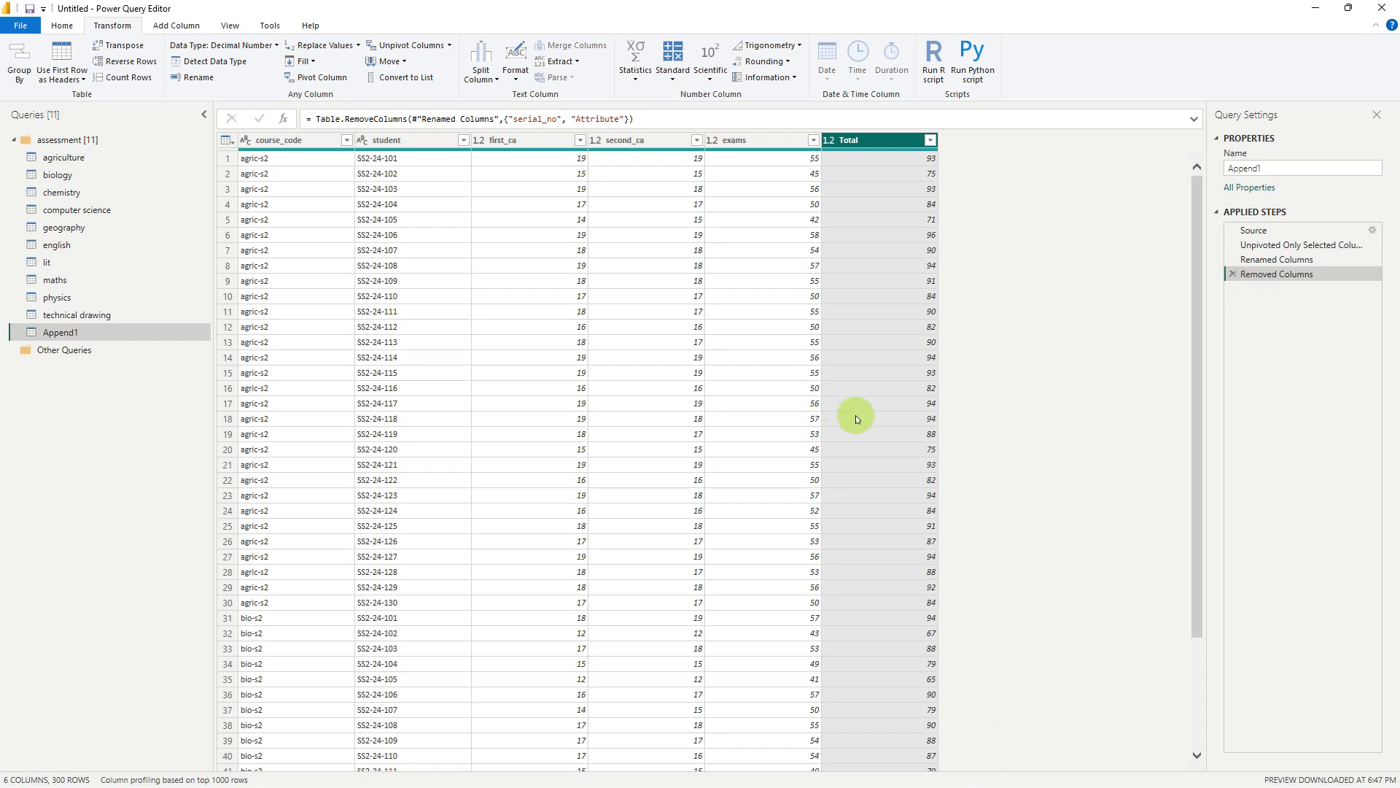
# Rename the appended query as combined assessment and close the query settings
pyautogui.click(1236, 169)
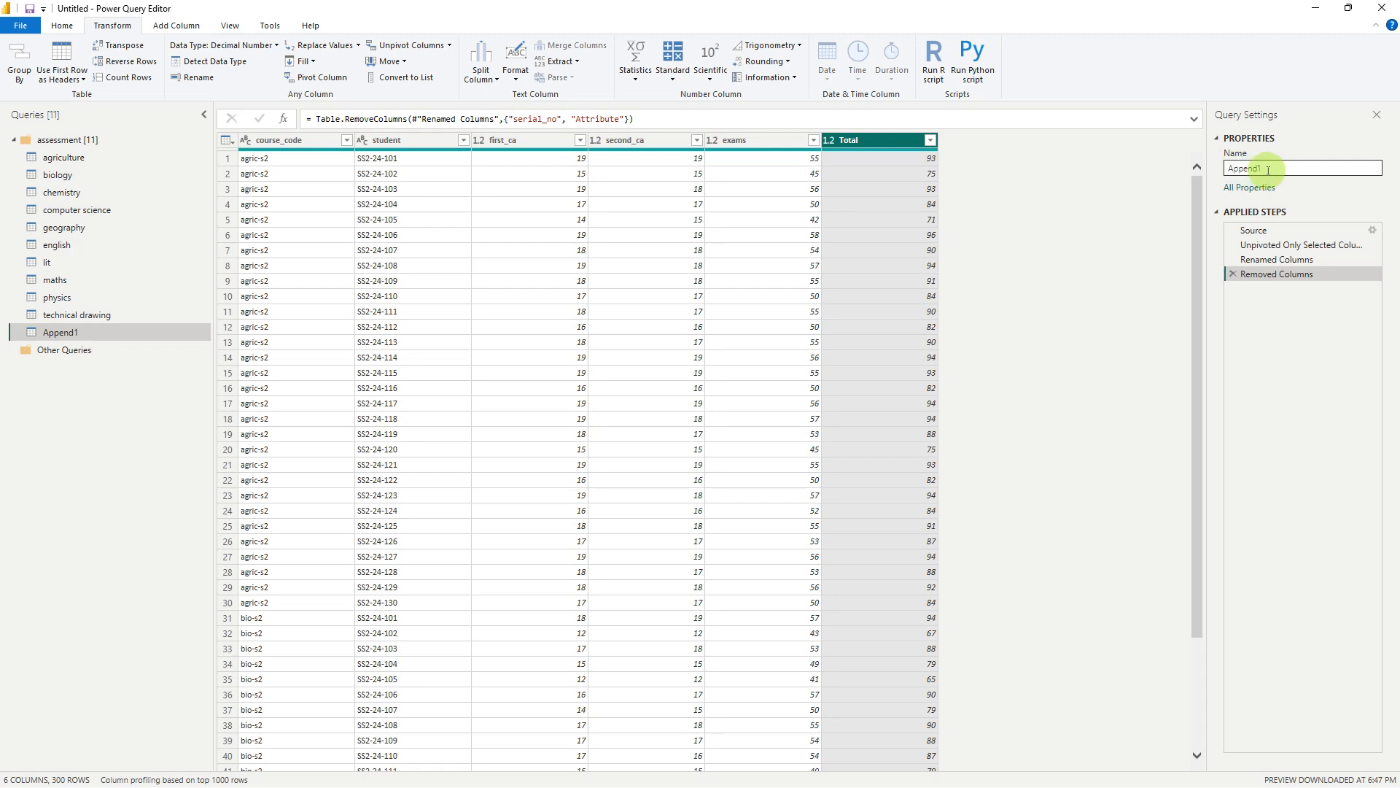
pyautogui.moveTo(1269, 170); pyautogui.dragTo(1205, 173)
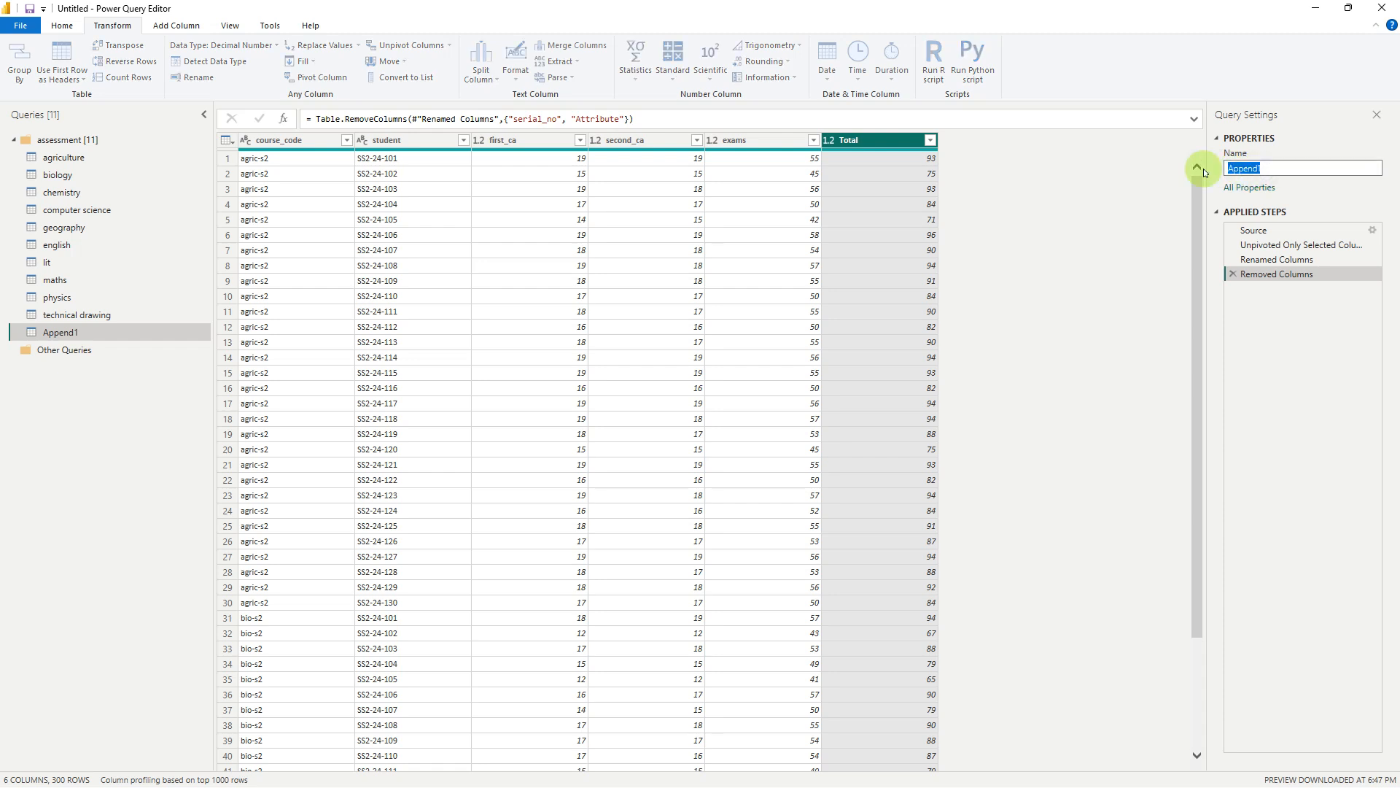
pyautogui.write('combined assessment')
pyautogui.press('Return')
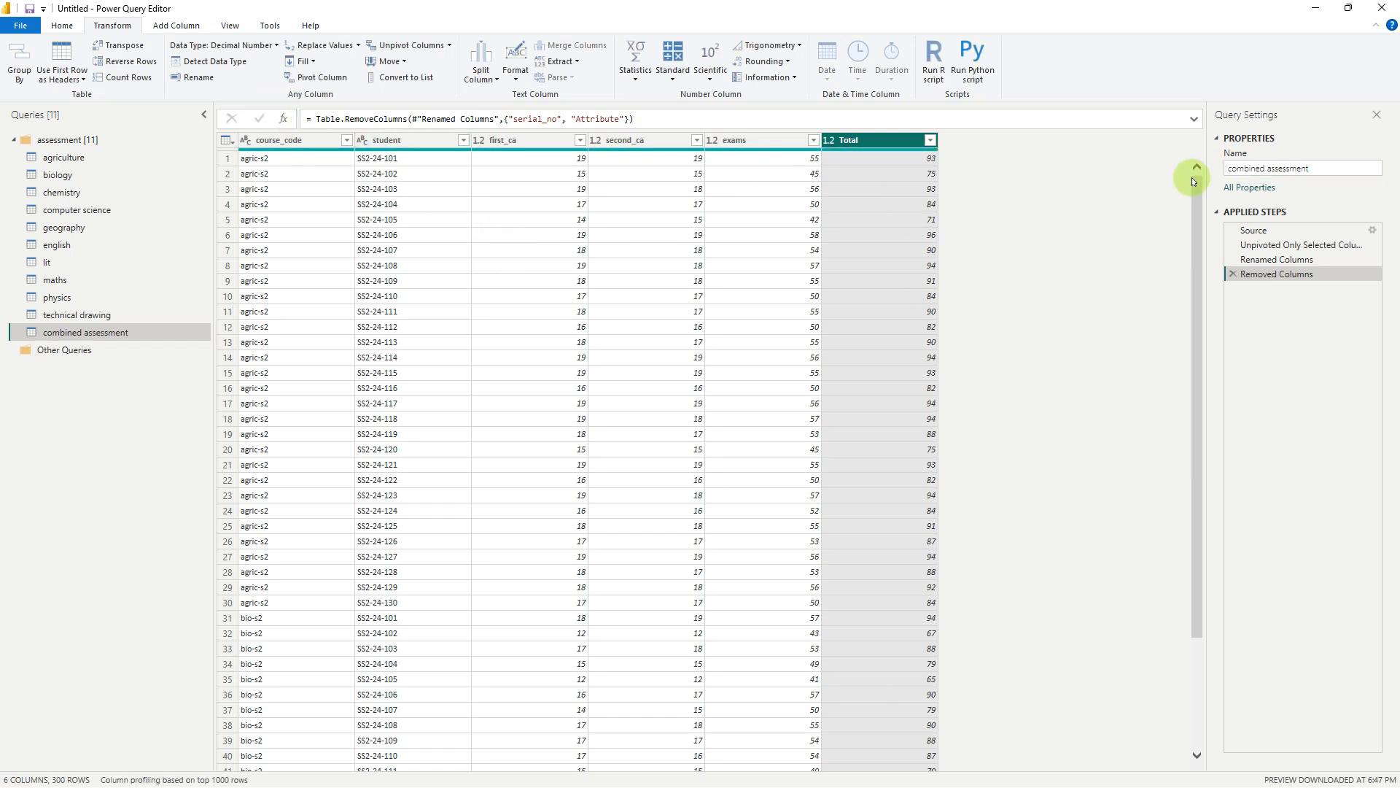
pyautogui.click(1374, 112)
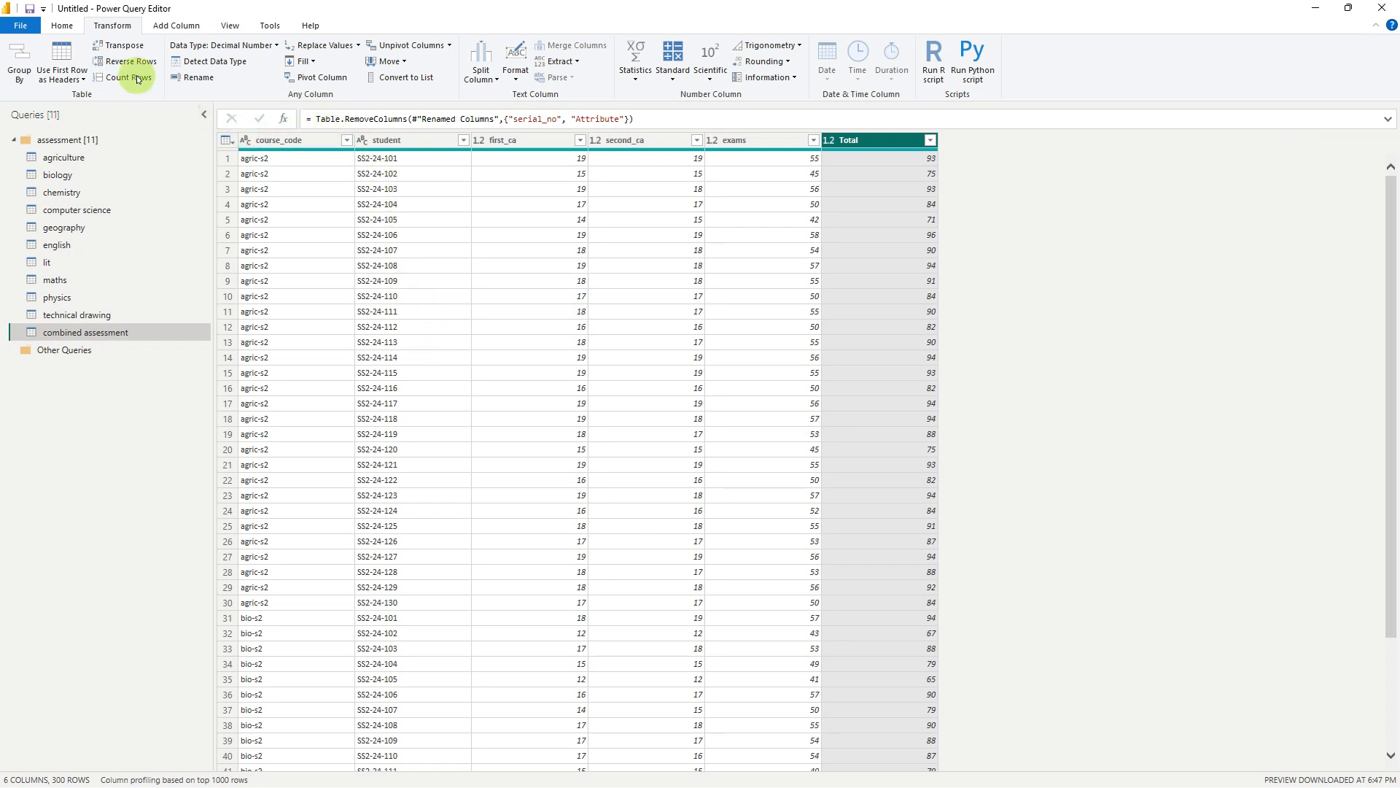
pyautogui.click(19, 25)
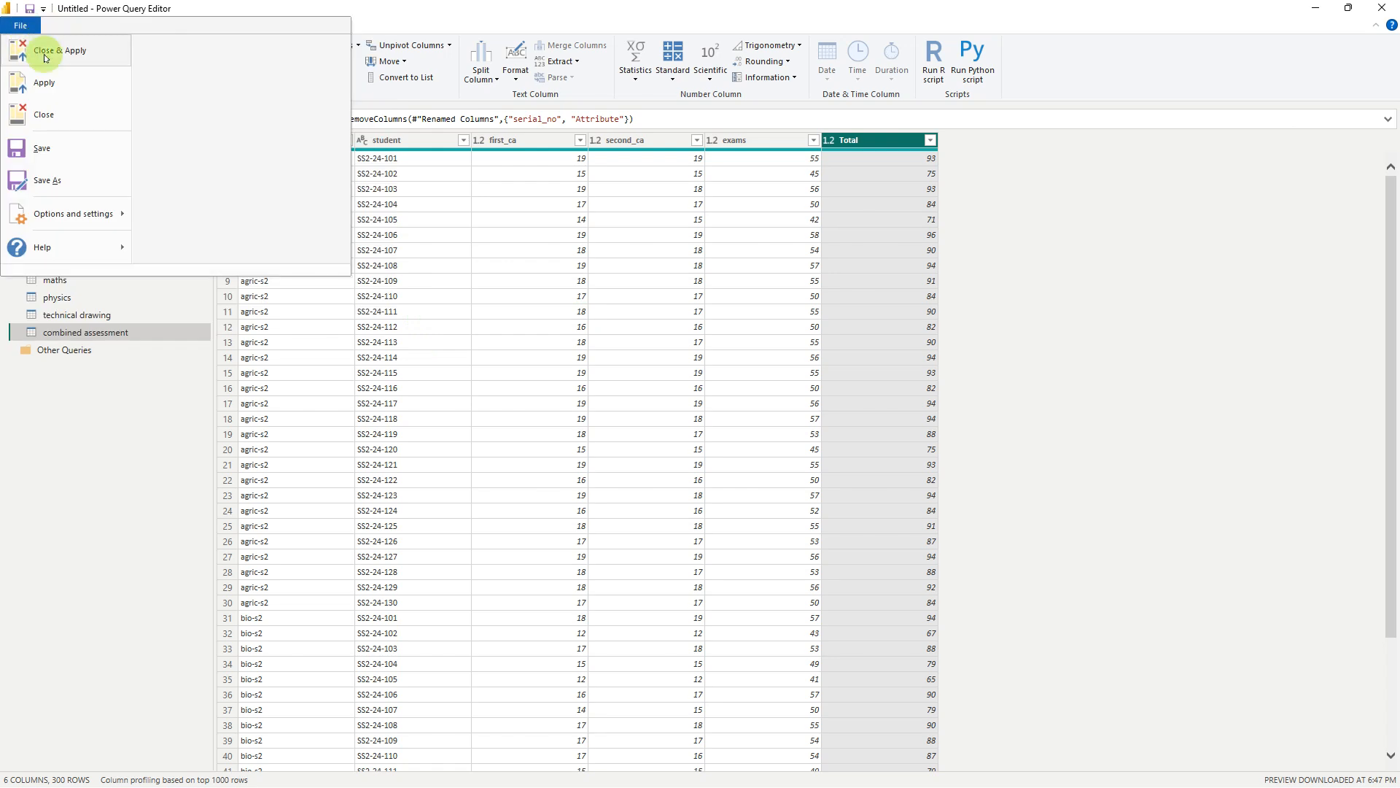
pyautogui.click(460, 9)
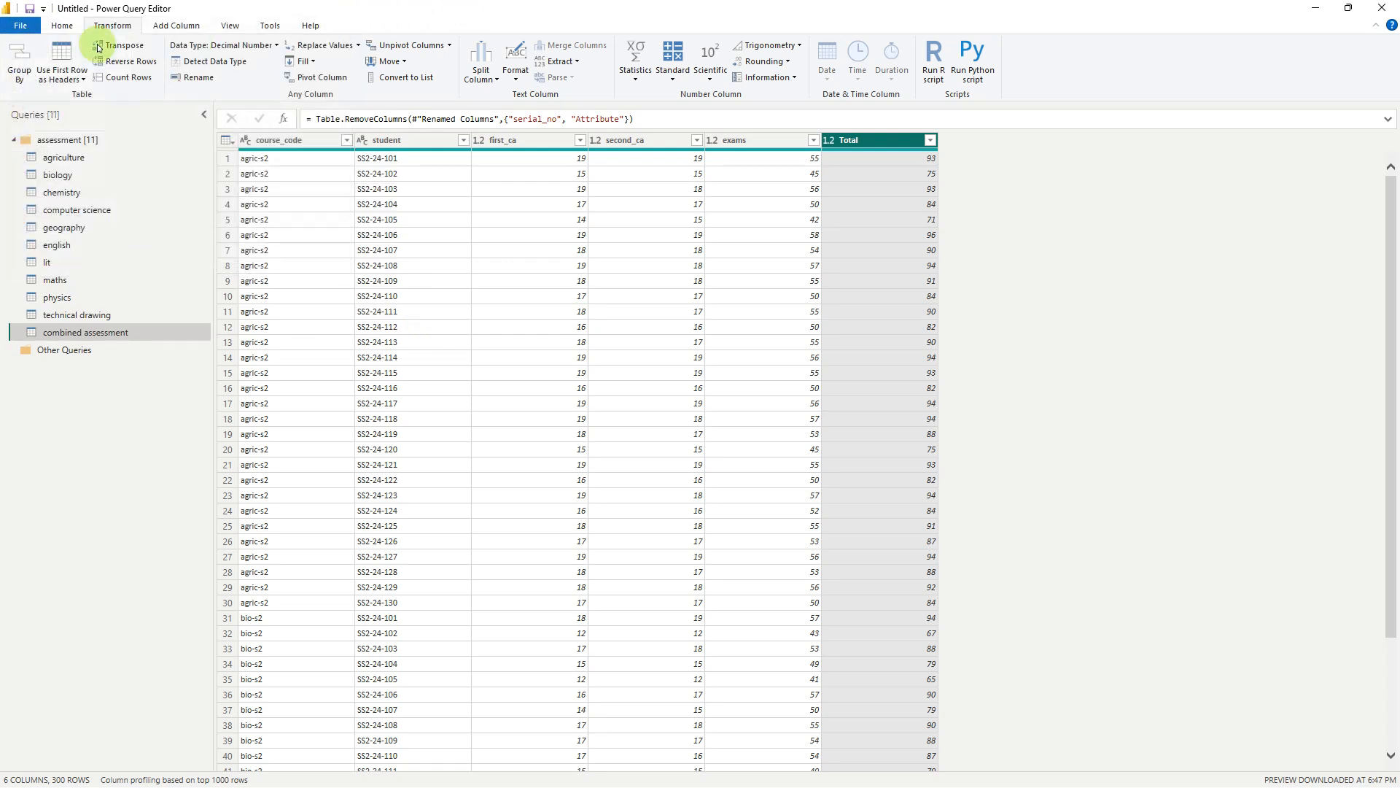
pyautogui.click(59, 26)
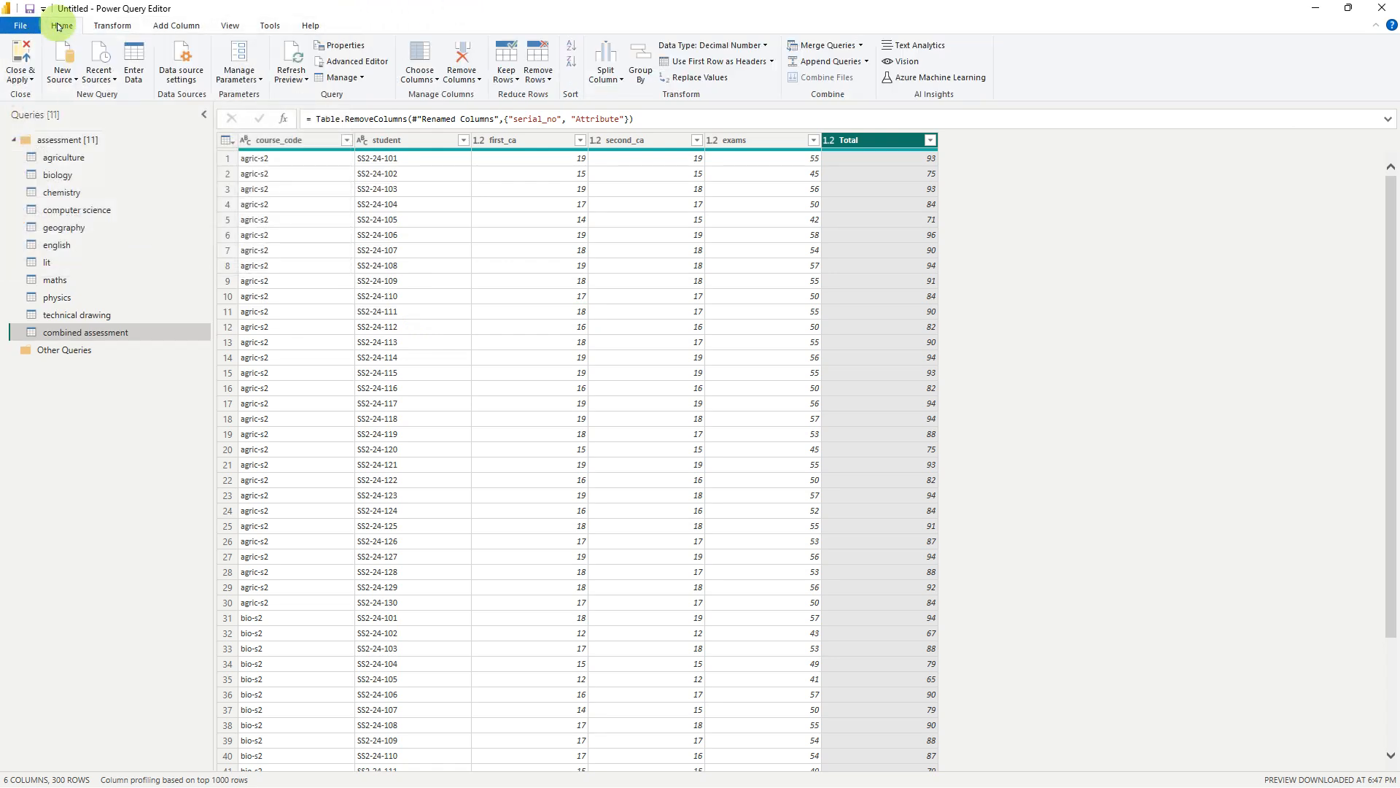
# Start a new MySQL database source with server localhost:3310 and database assessments
pyautogui.click(72, 81)
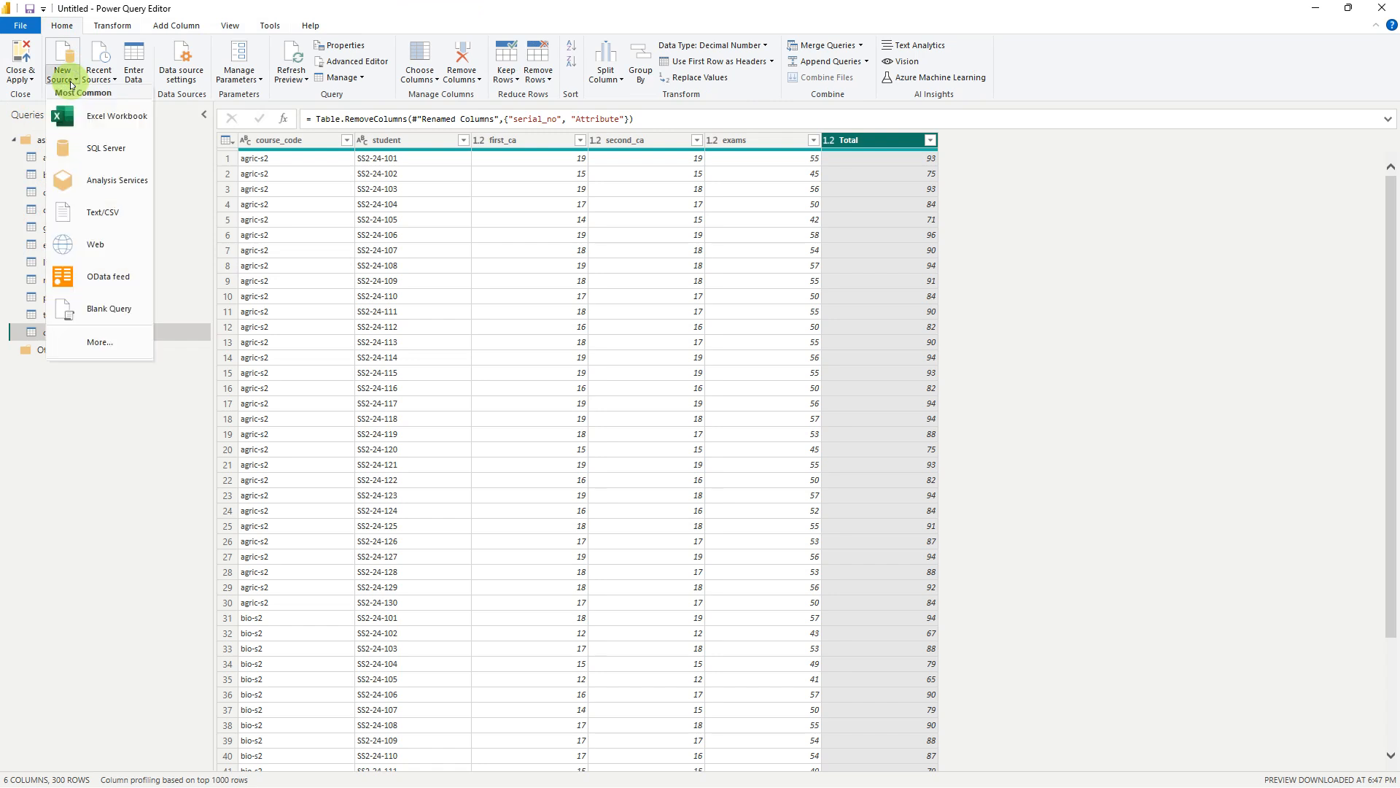
pyautogui.click(102, 343)
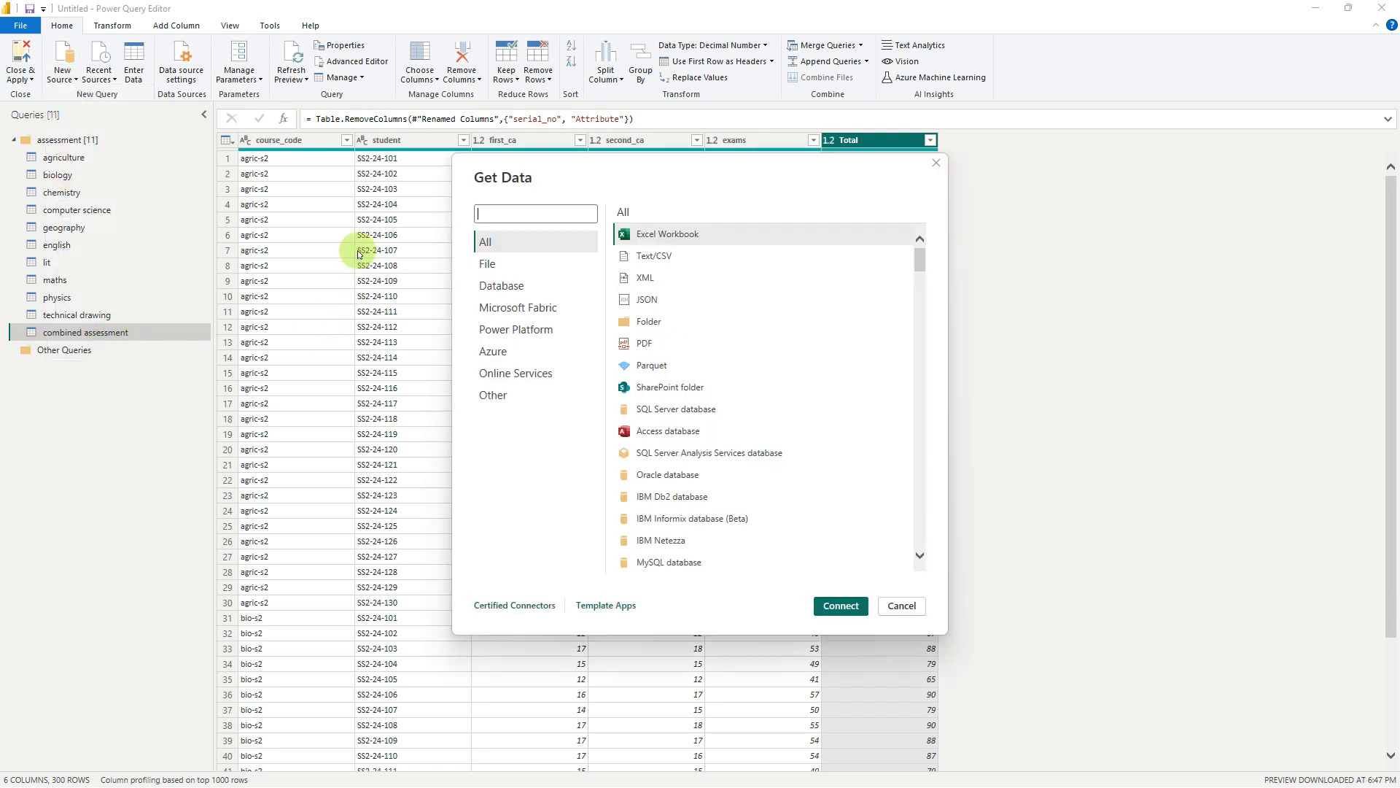
pyautogui.click(545, 212)
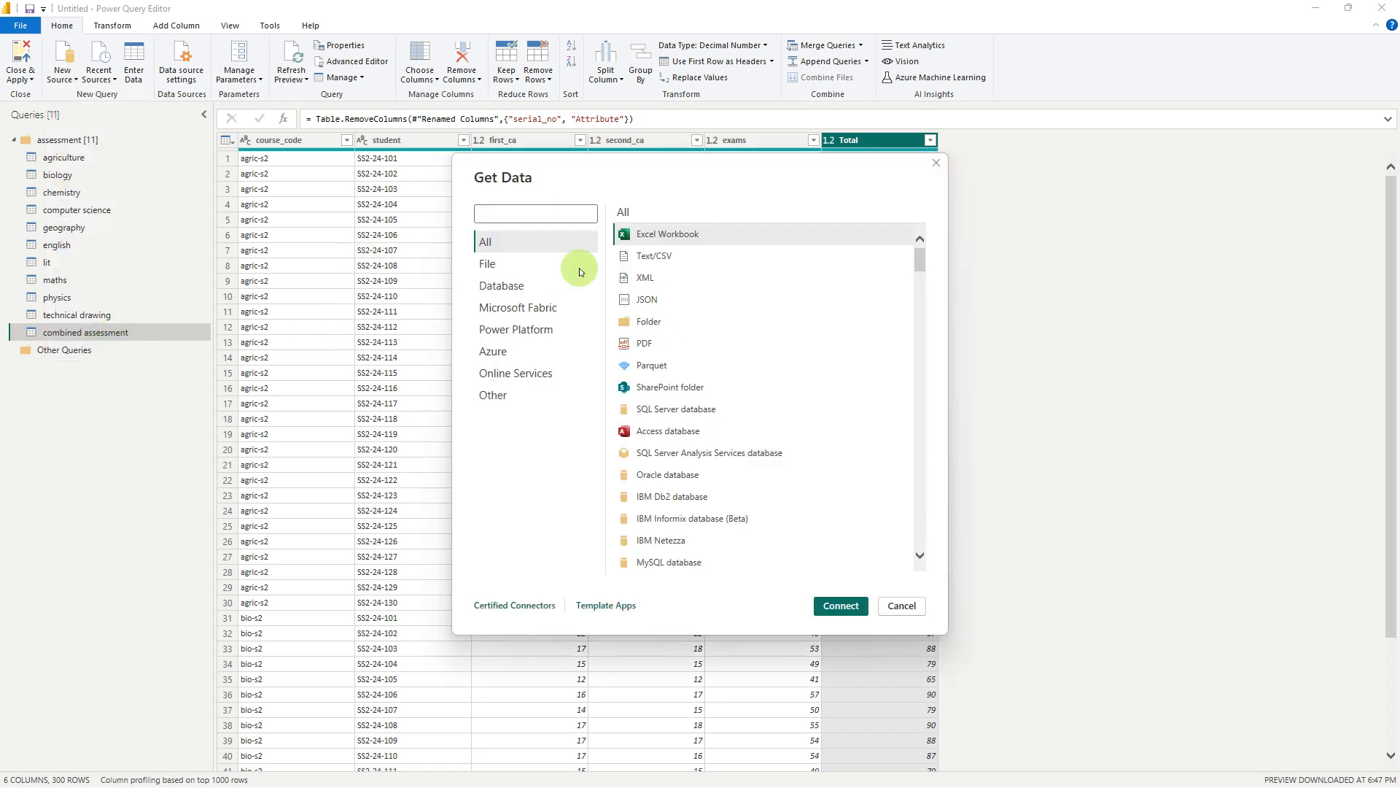
pyautogui.click(662, 564)
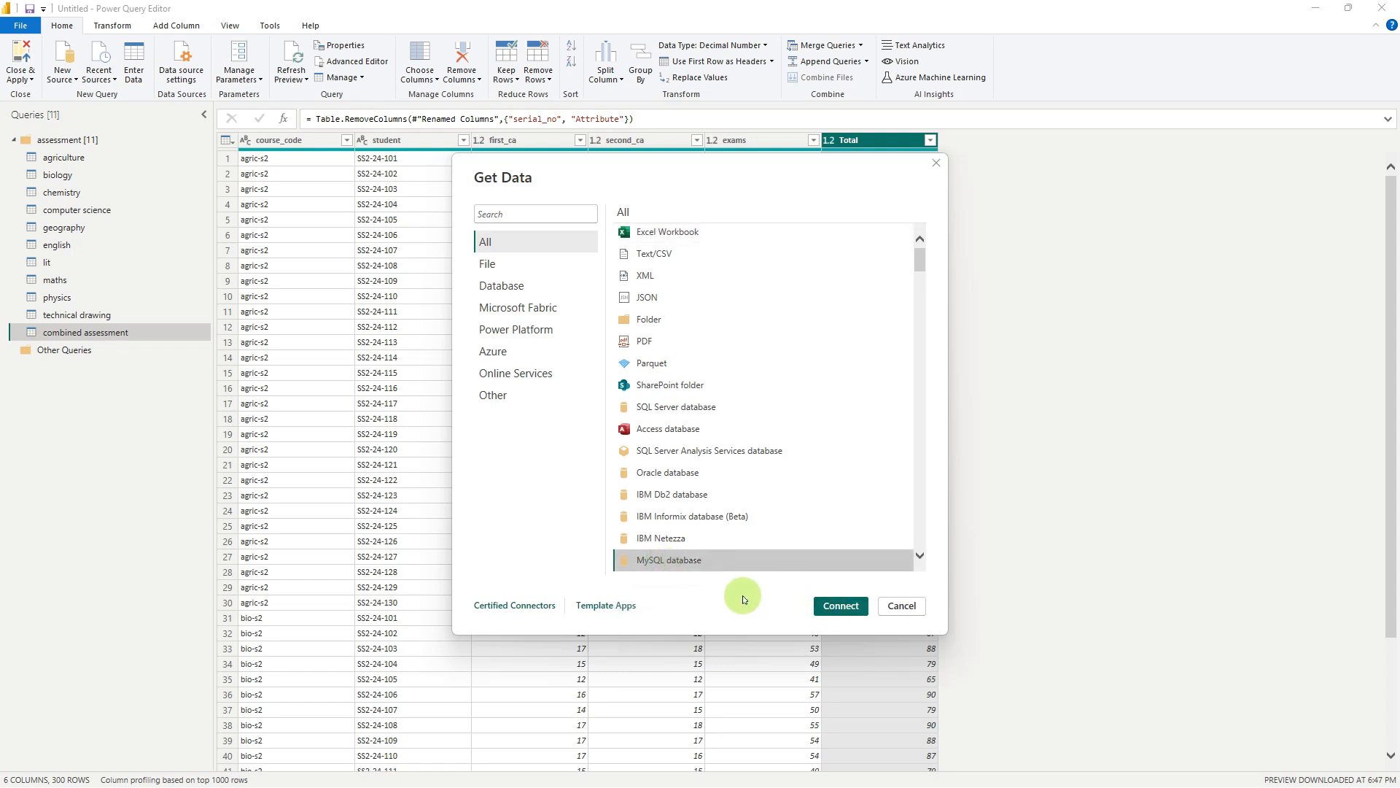
pyautogui.click(836, 608)
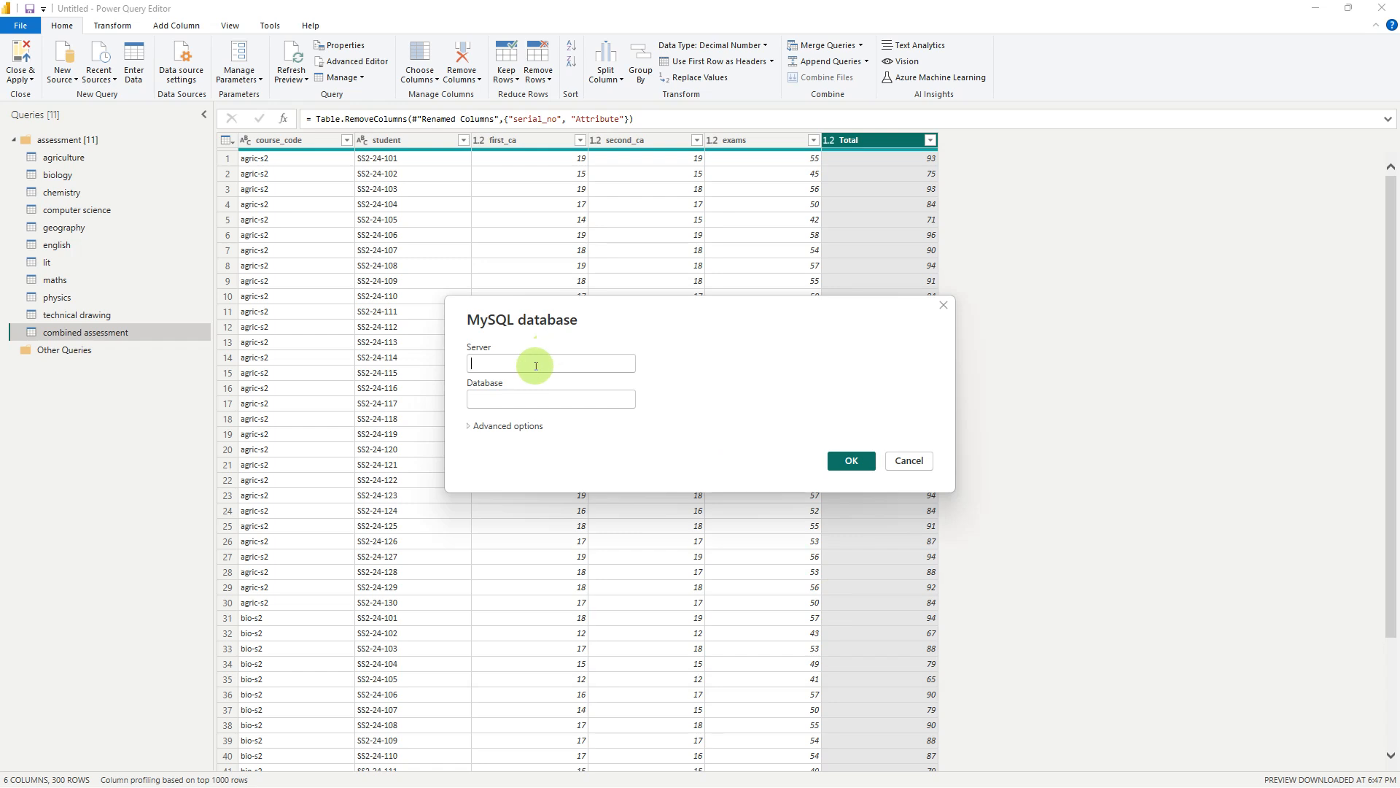
pyautogui.click(536, 365)
pyautogui.write('localhost:3310')
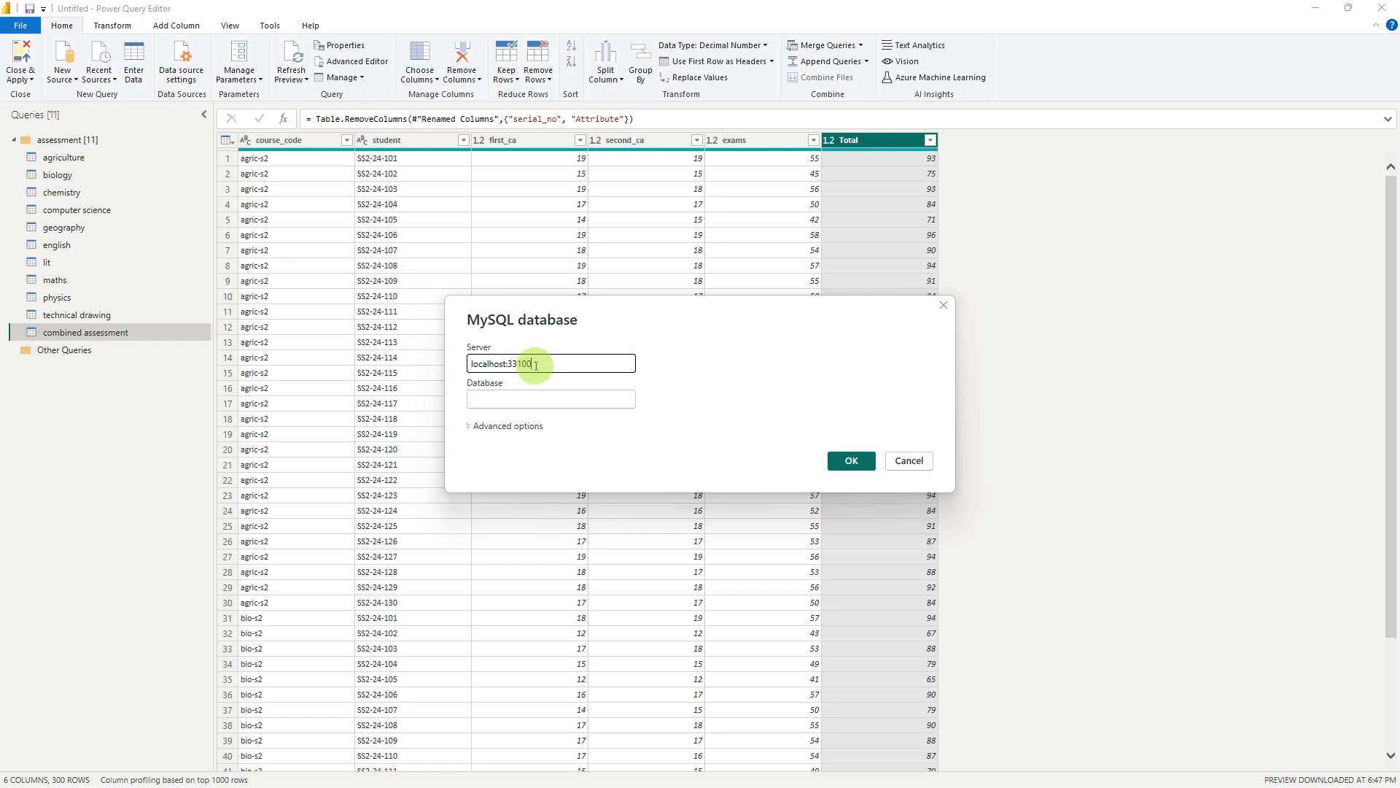
pyautogui.press('Tab')
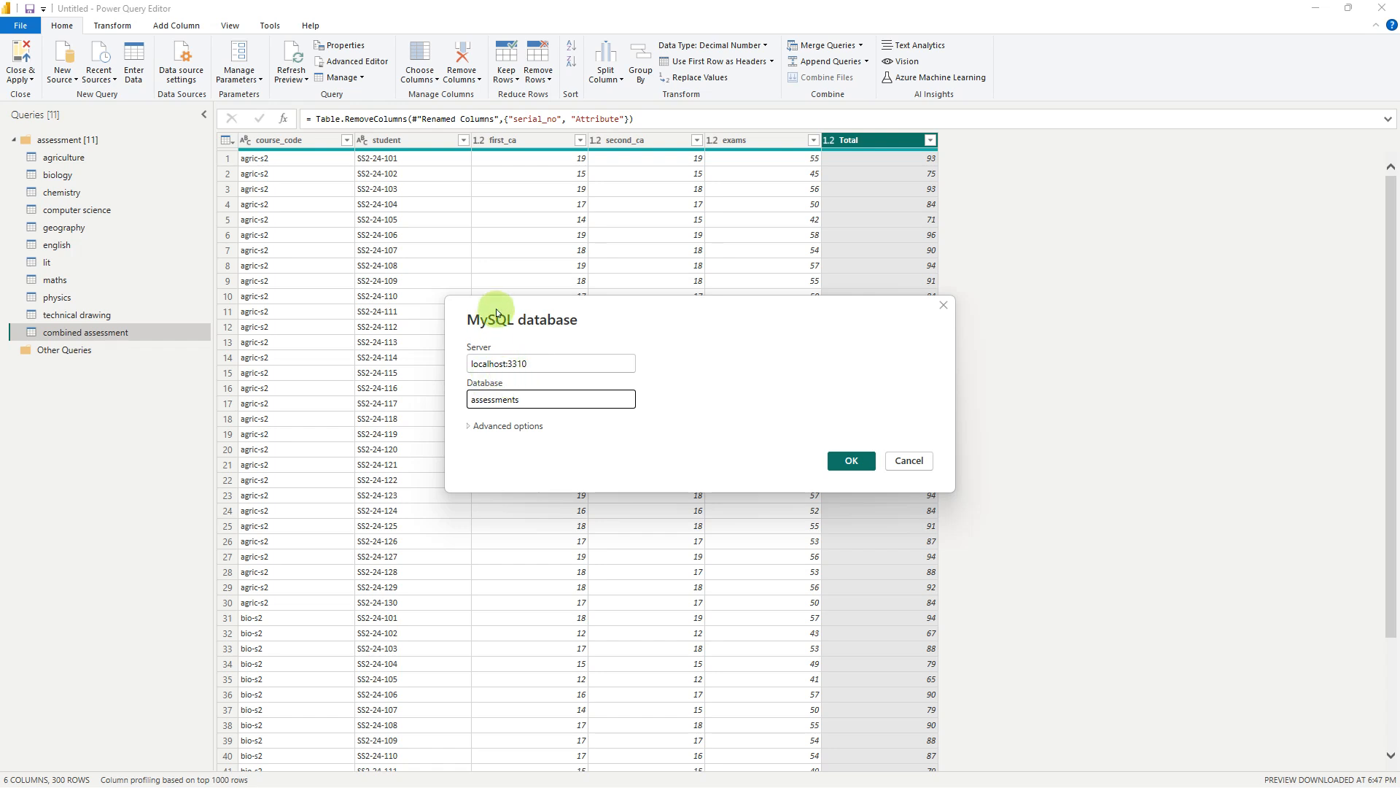
# Switch to MySQL Workbench, add and run "use assessments;" below the script, and run the SELECT query that ranks students by total_score
pyautogui.moveTo(745, 782)
pyautogui.click(943, 770)
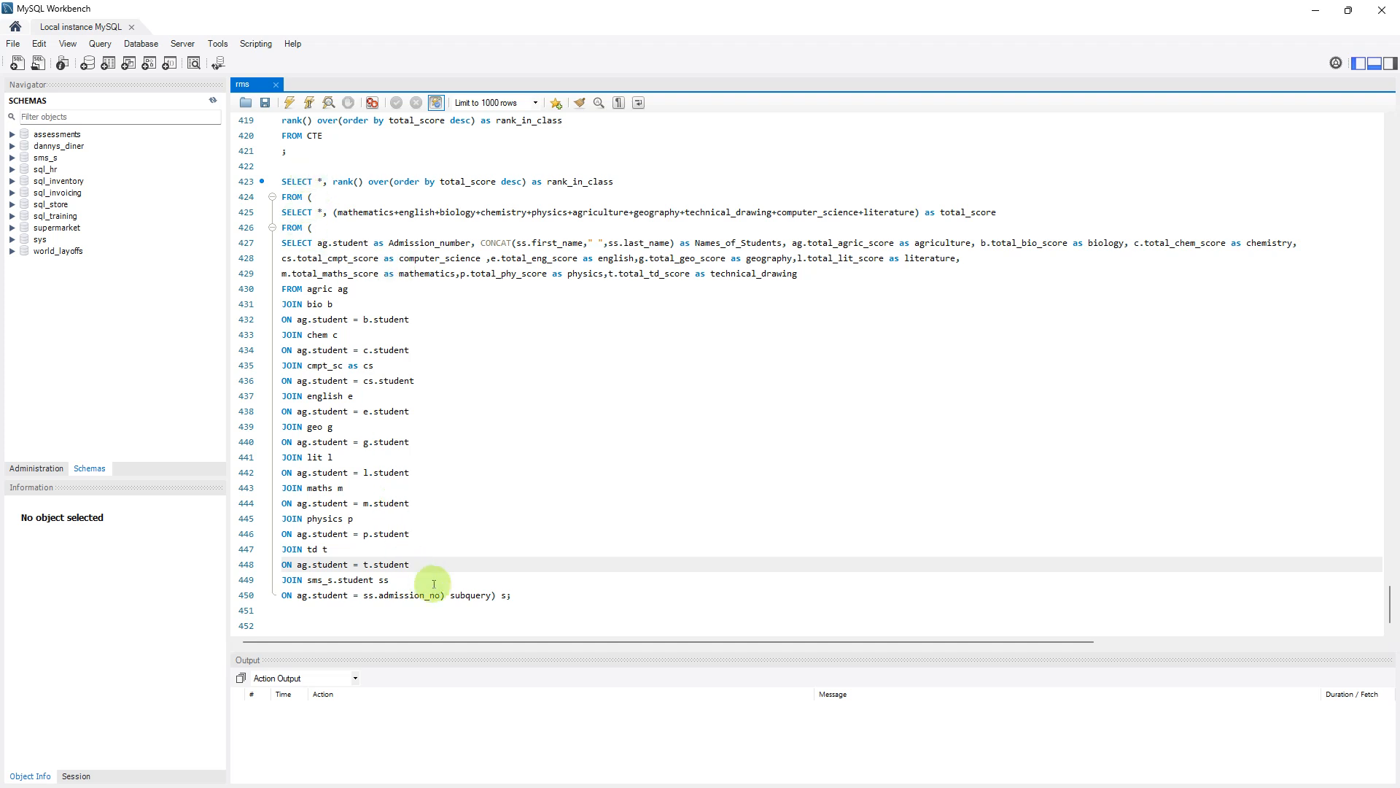
pyautogui.click(523, 596)
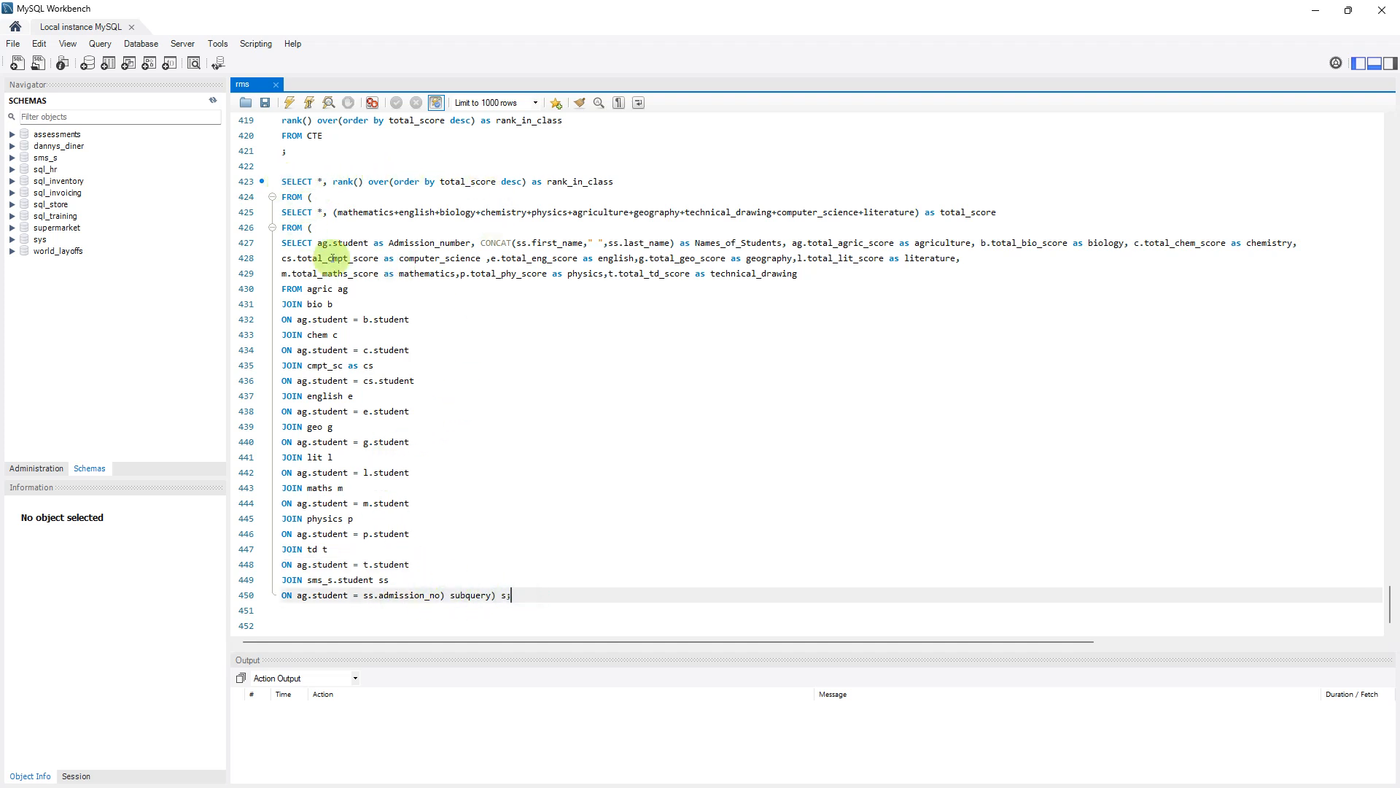
pyautogui.press('Return')
pyautogui.press('Return')
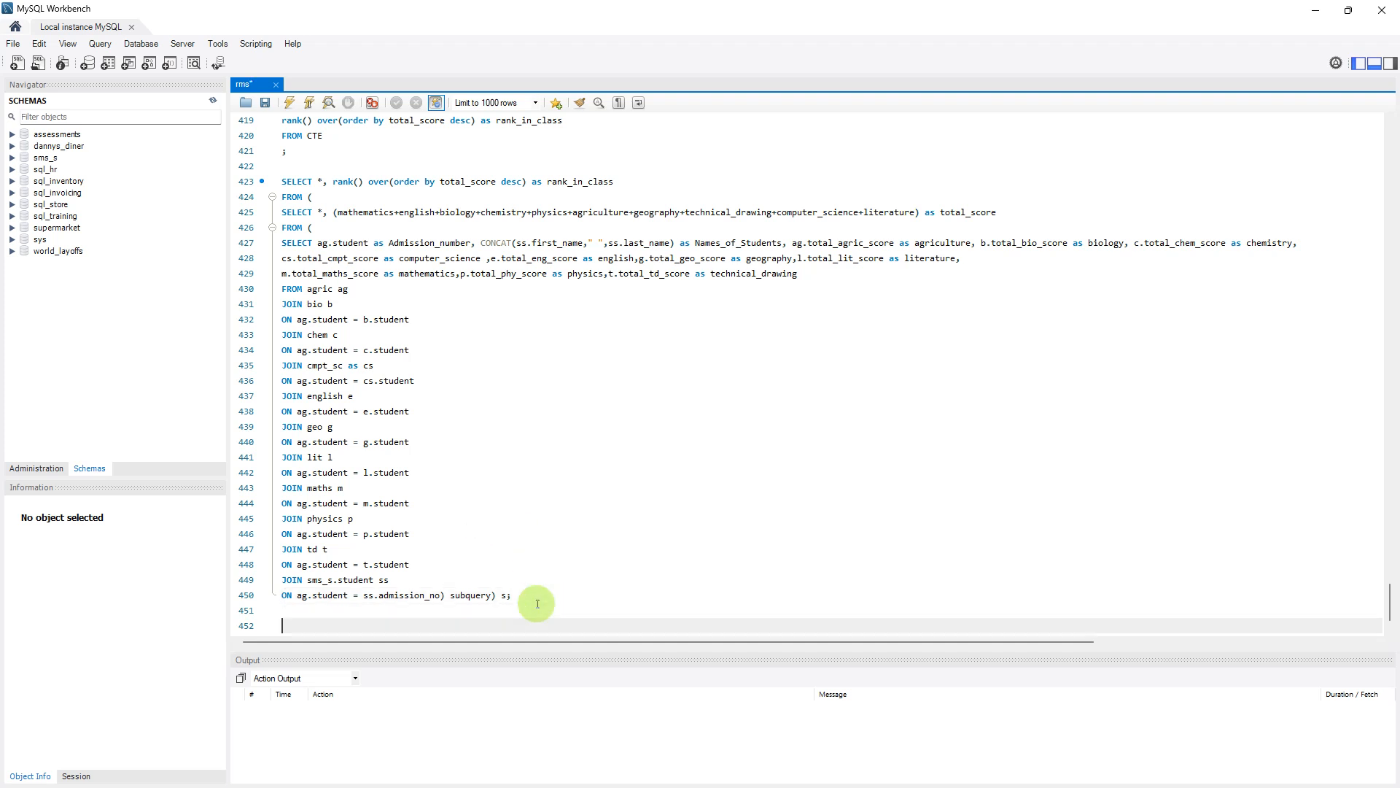
pyautogui.write('use assessments;')
pyautogui.hotkey('shift', 'Home')
pyautogui.hotkey('ctrl', 'Return')
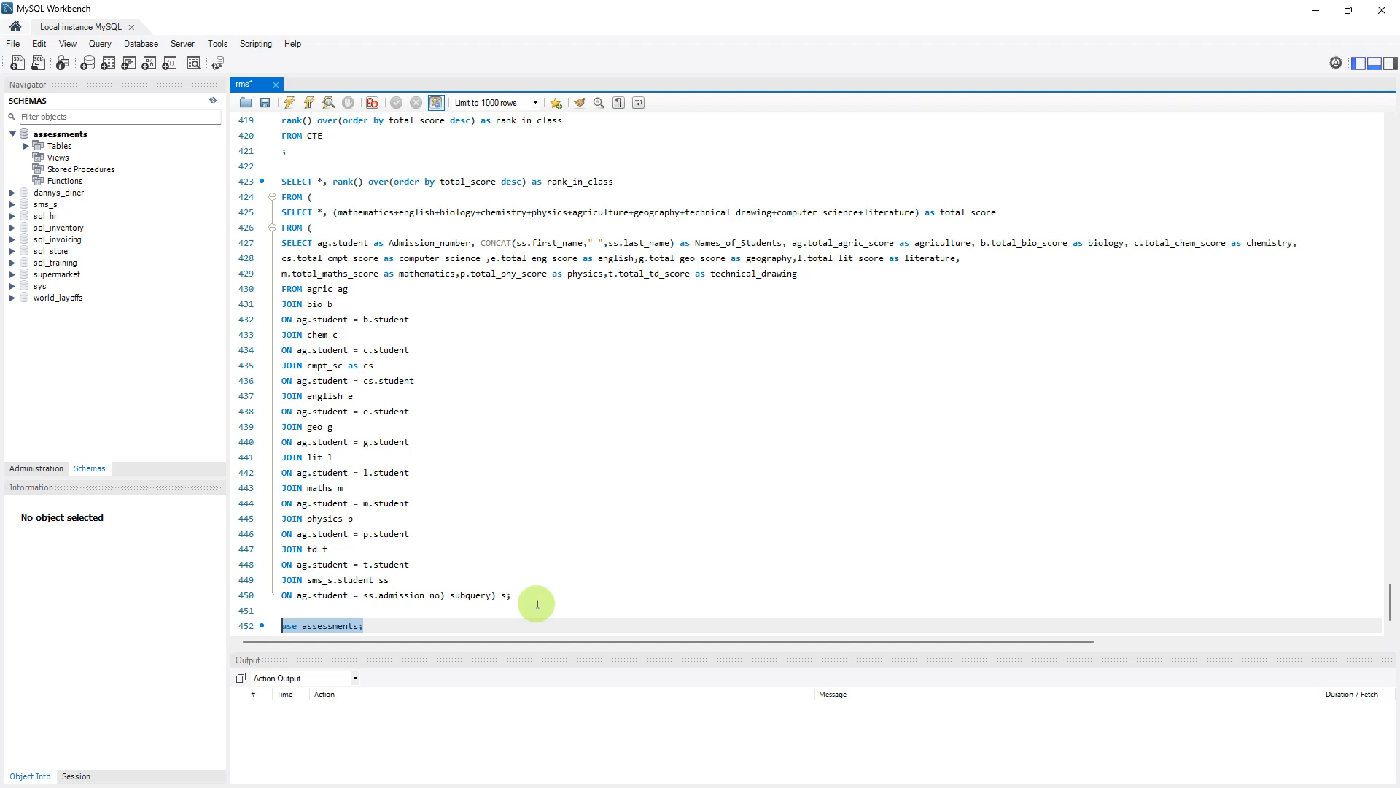
pyautogui.moveTo(532, 595); pyautogui.dragTo(281, 181)
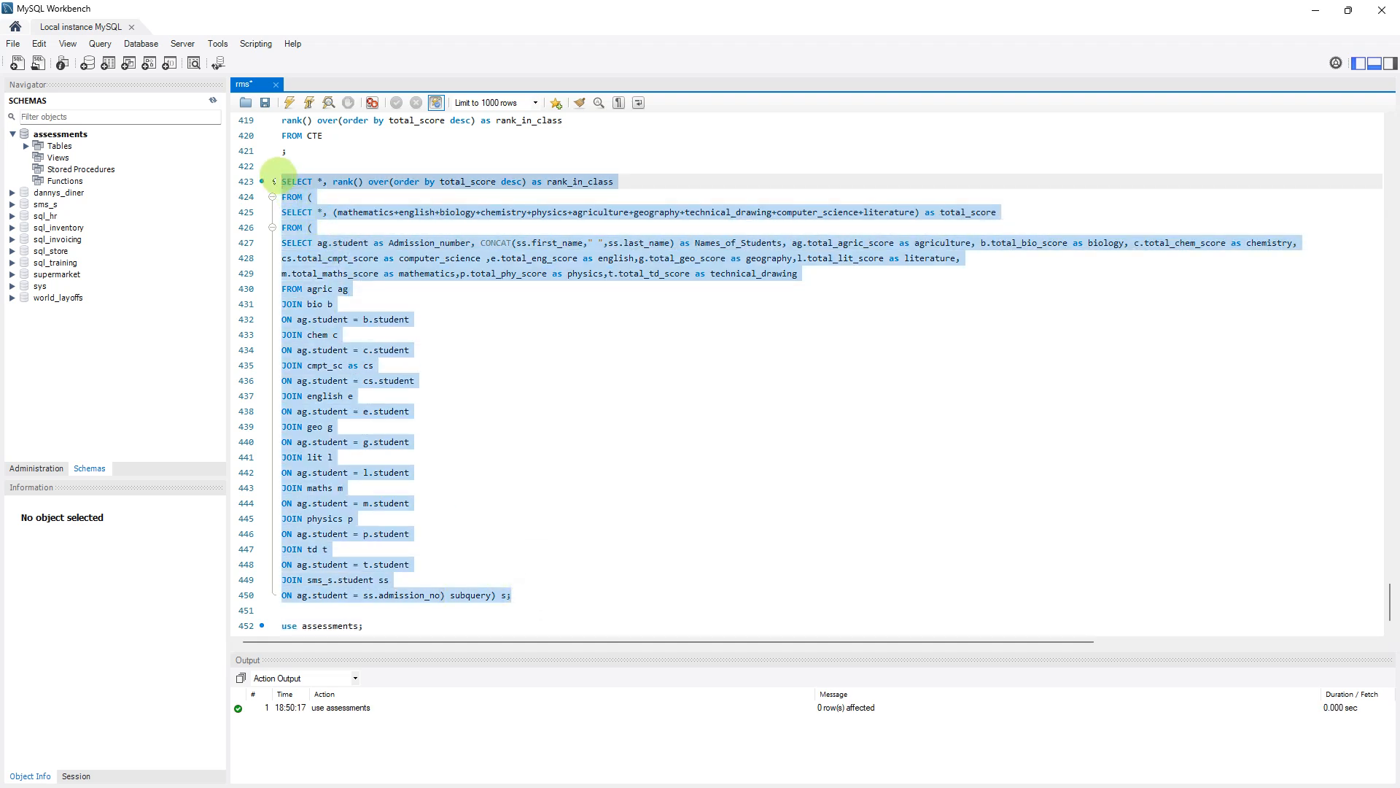
pyautogui.click(309, 102)
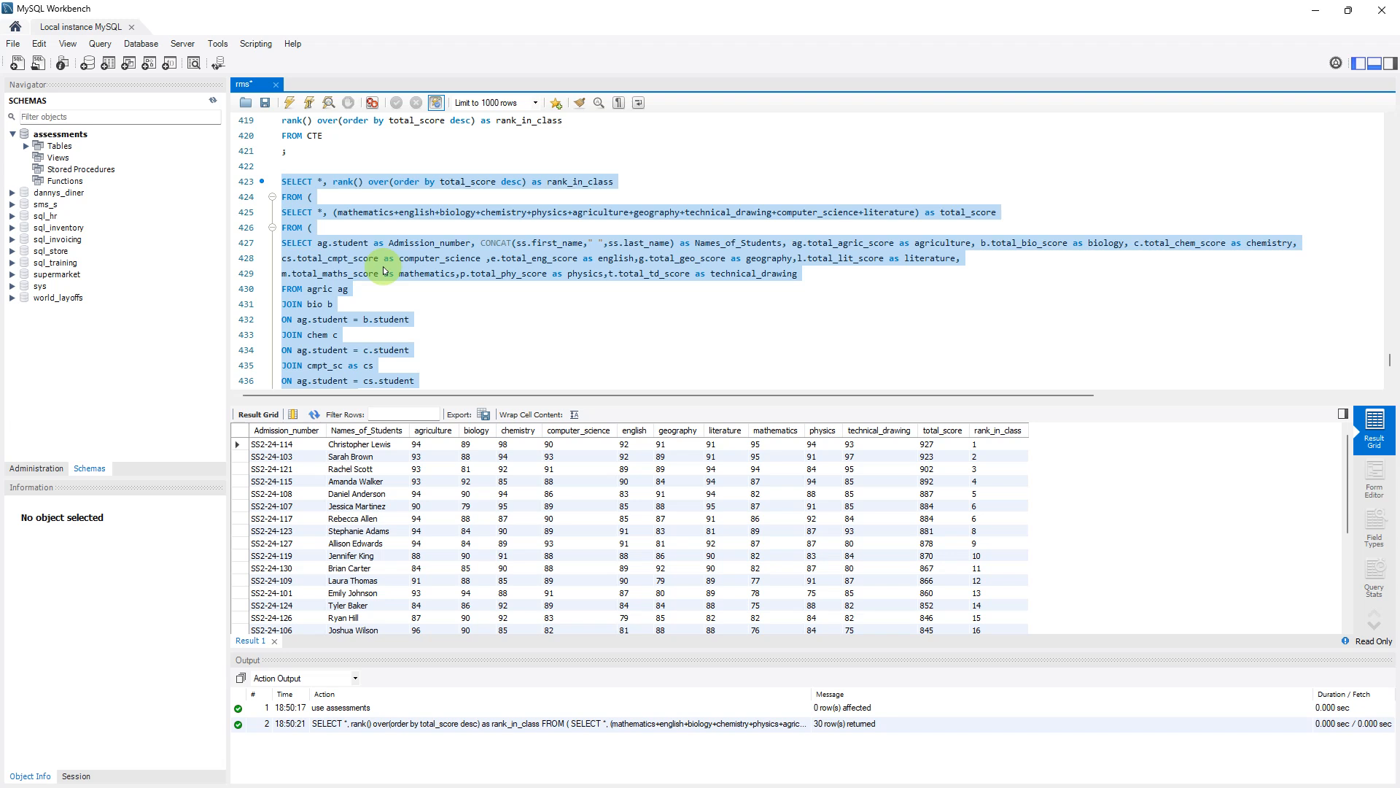
# Open the Report Card workbook in Excel without updating its links and examine the grade total score, grade point average and class rank cells
pyautogui.moveTo(763, 775)
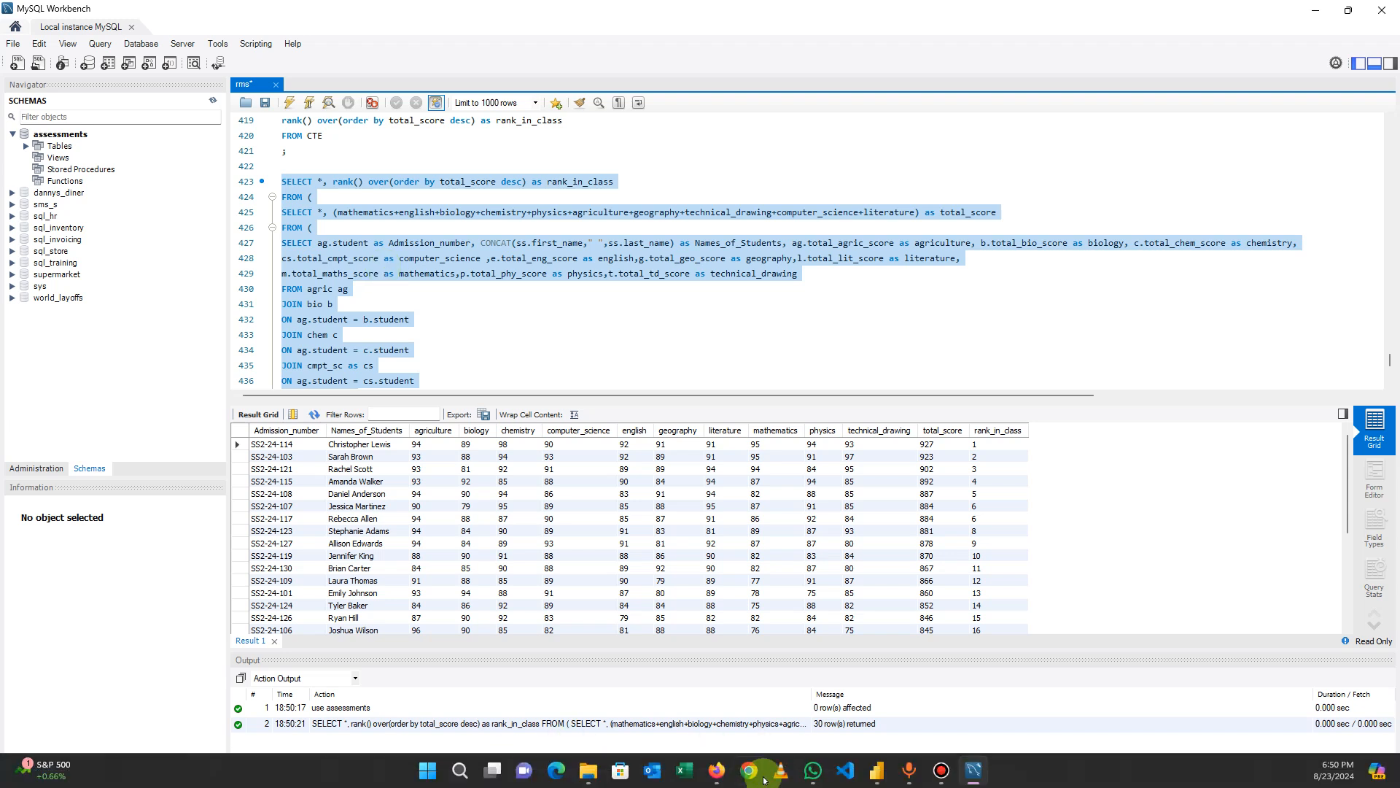
pyautogui.rightClick(682, 772)
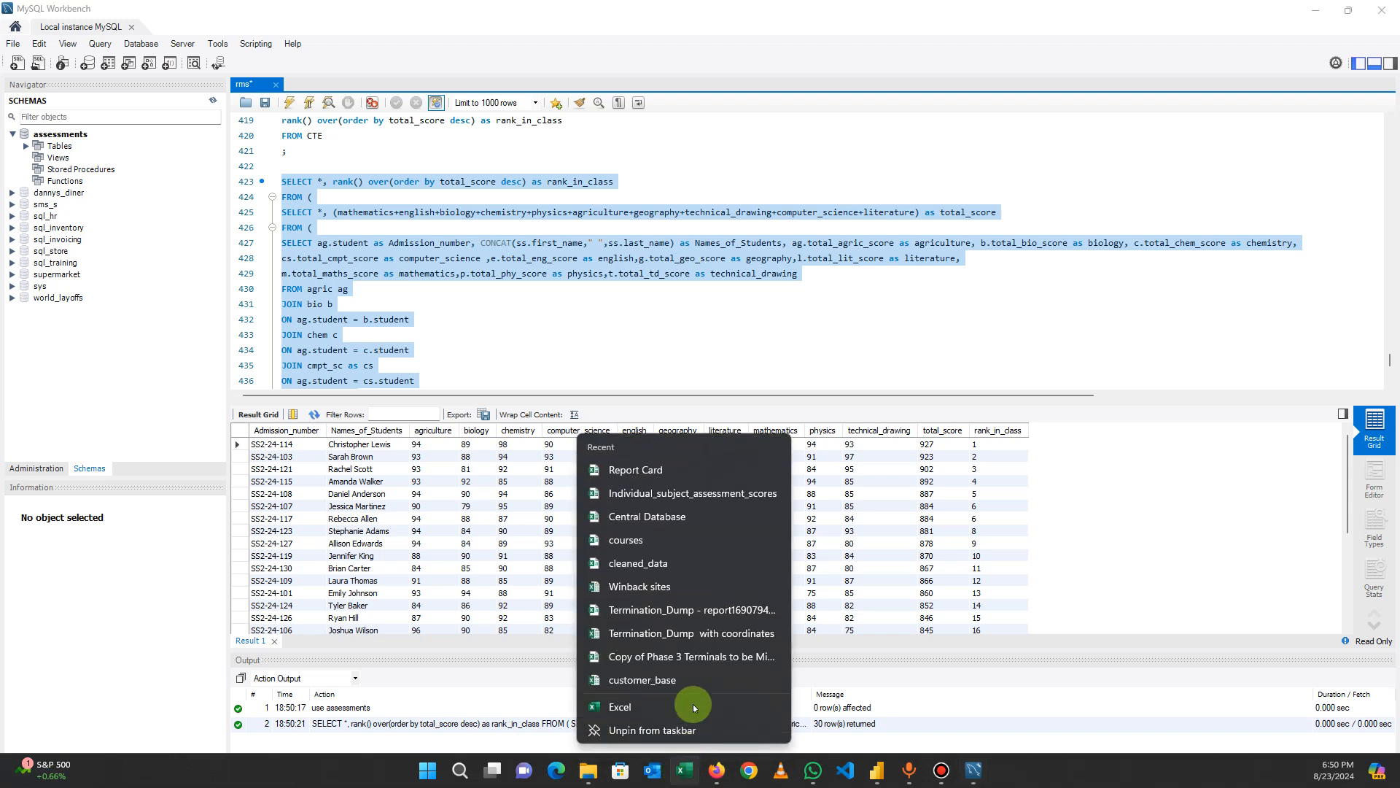
pyautogui.click(641, 471)
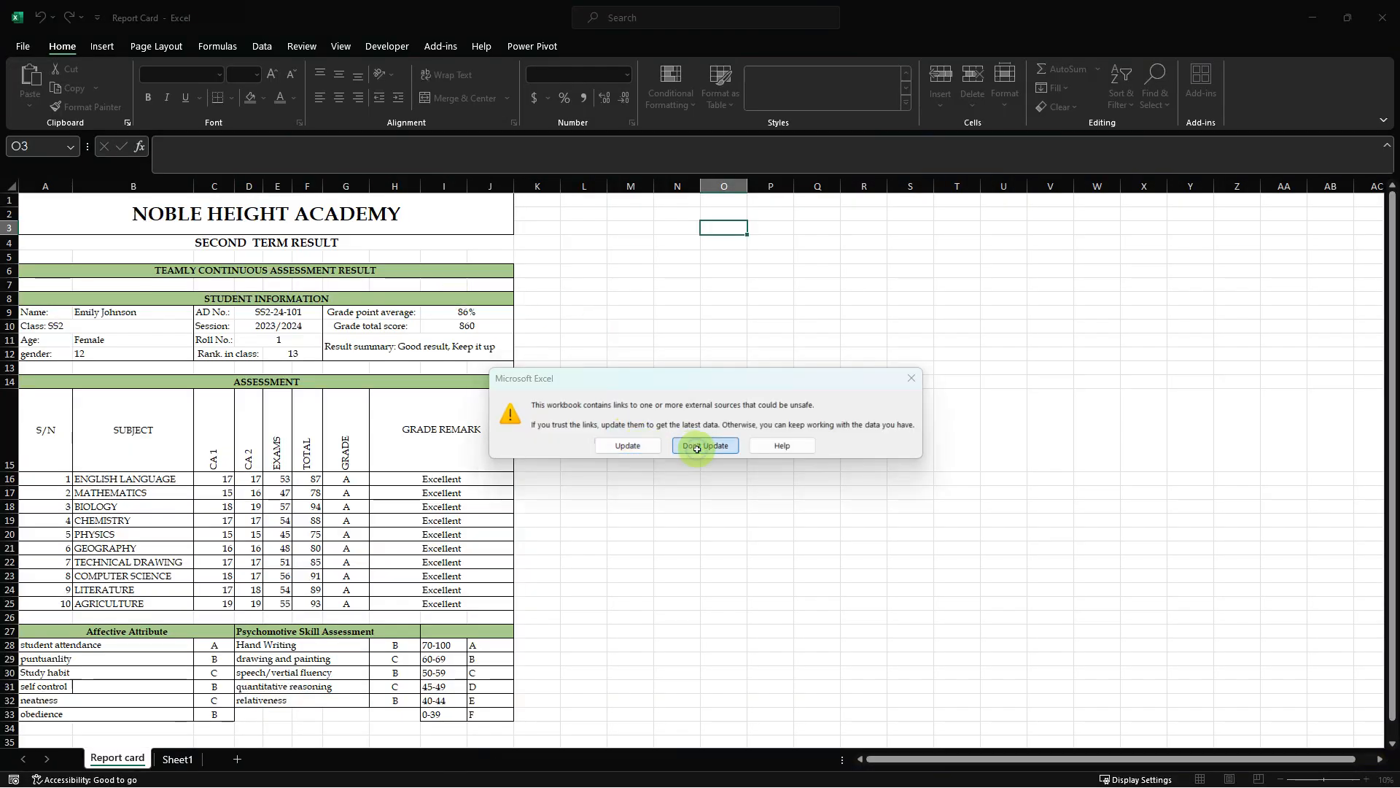
pyautogui.click(697, 446)
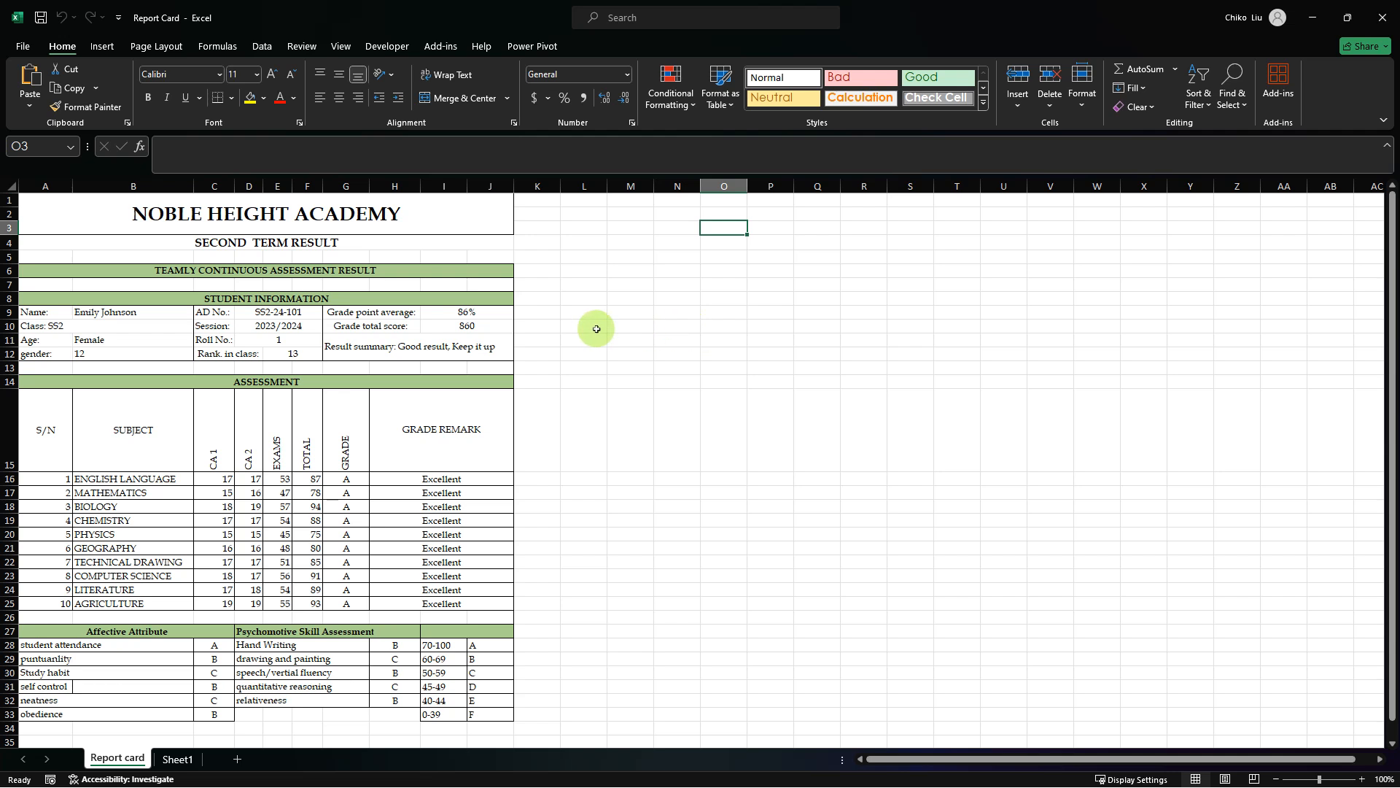
pyautogui.click(452, 328)
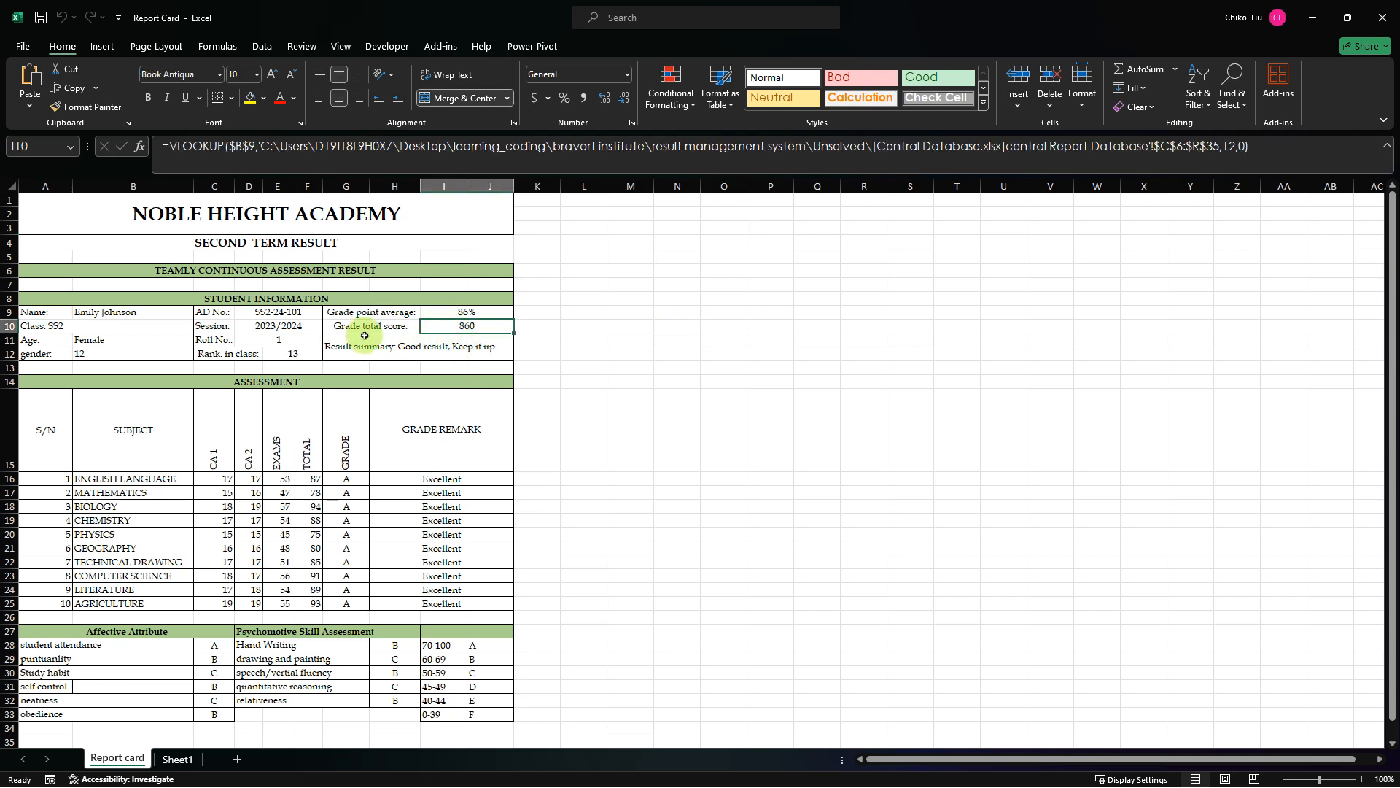
pyautogui.click(442, 313)
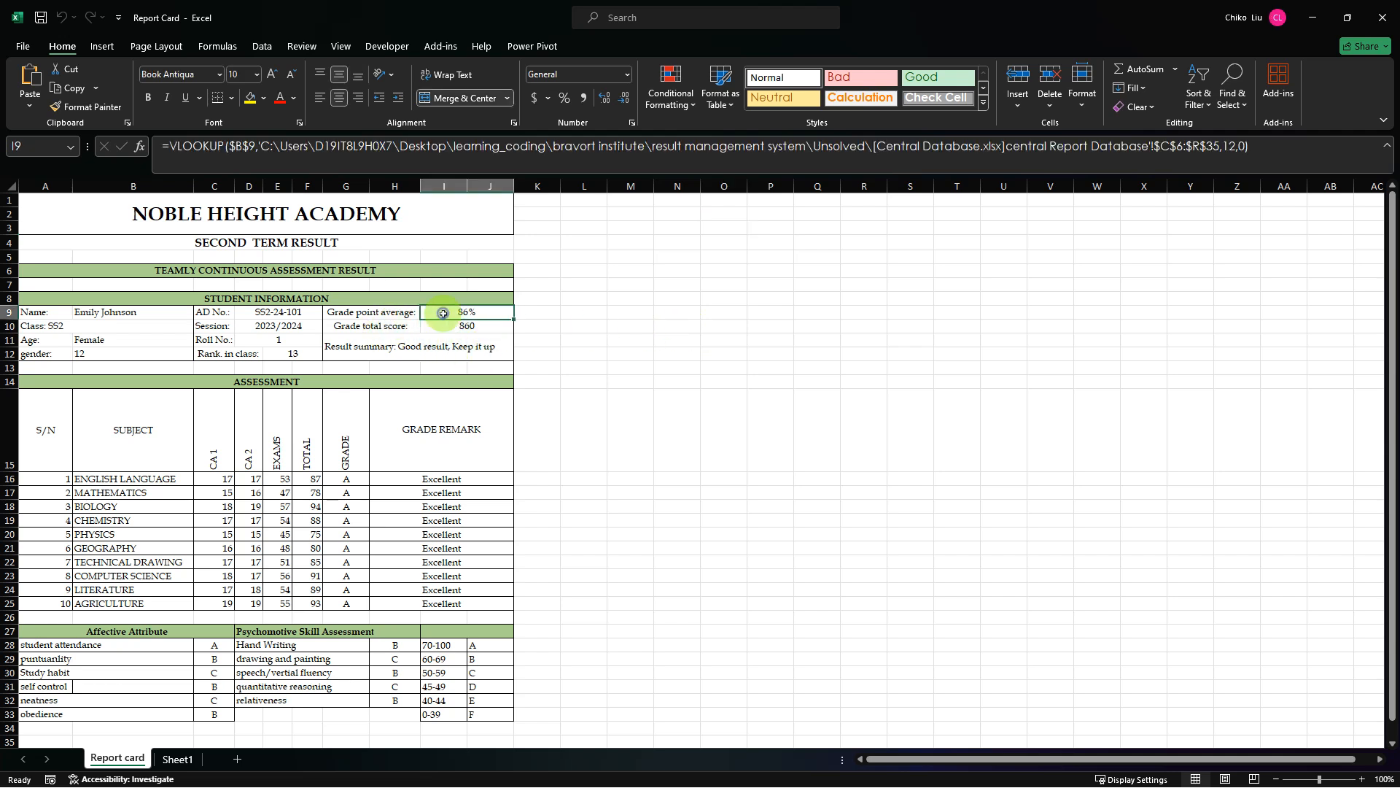
pyautogui.click(287, 349)
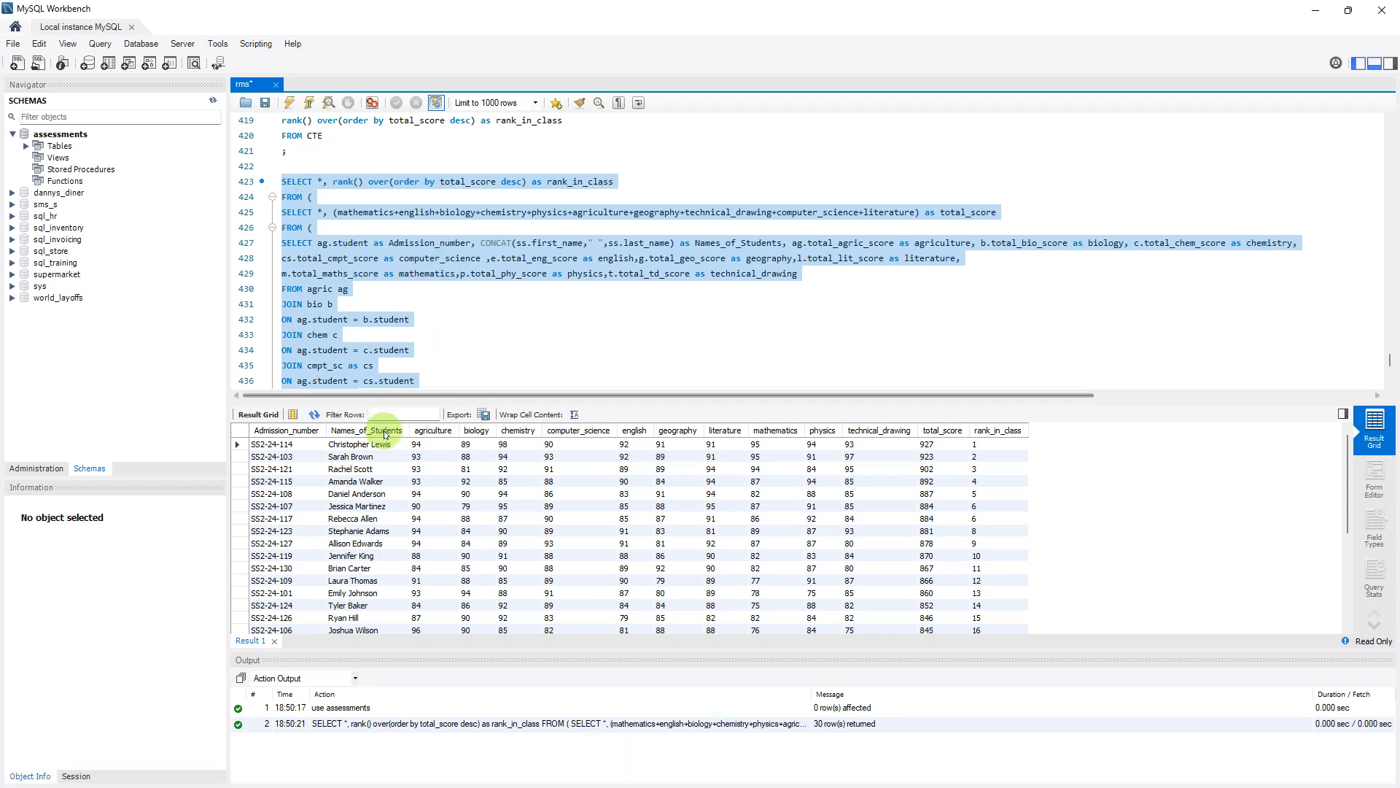
# Return to Power Query Editor and submit the MySQL connection with the copied ranking SELECT query as its SQL statement
pyautogui.moveTo(892, 783)
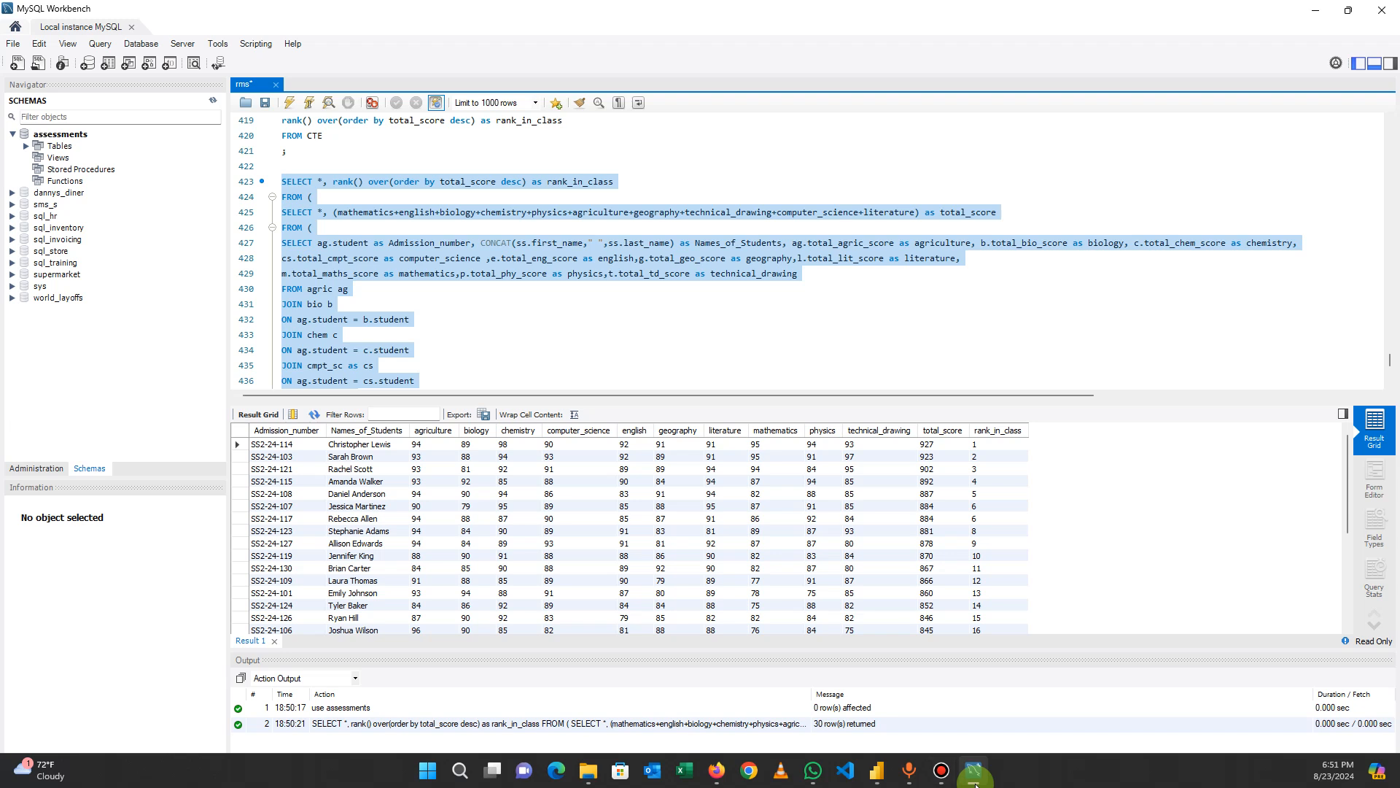
pyautogui.moveTo(974, 781)
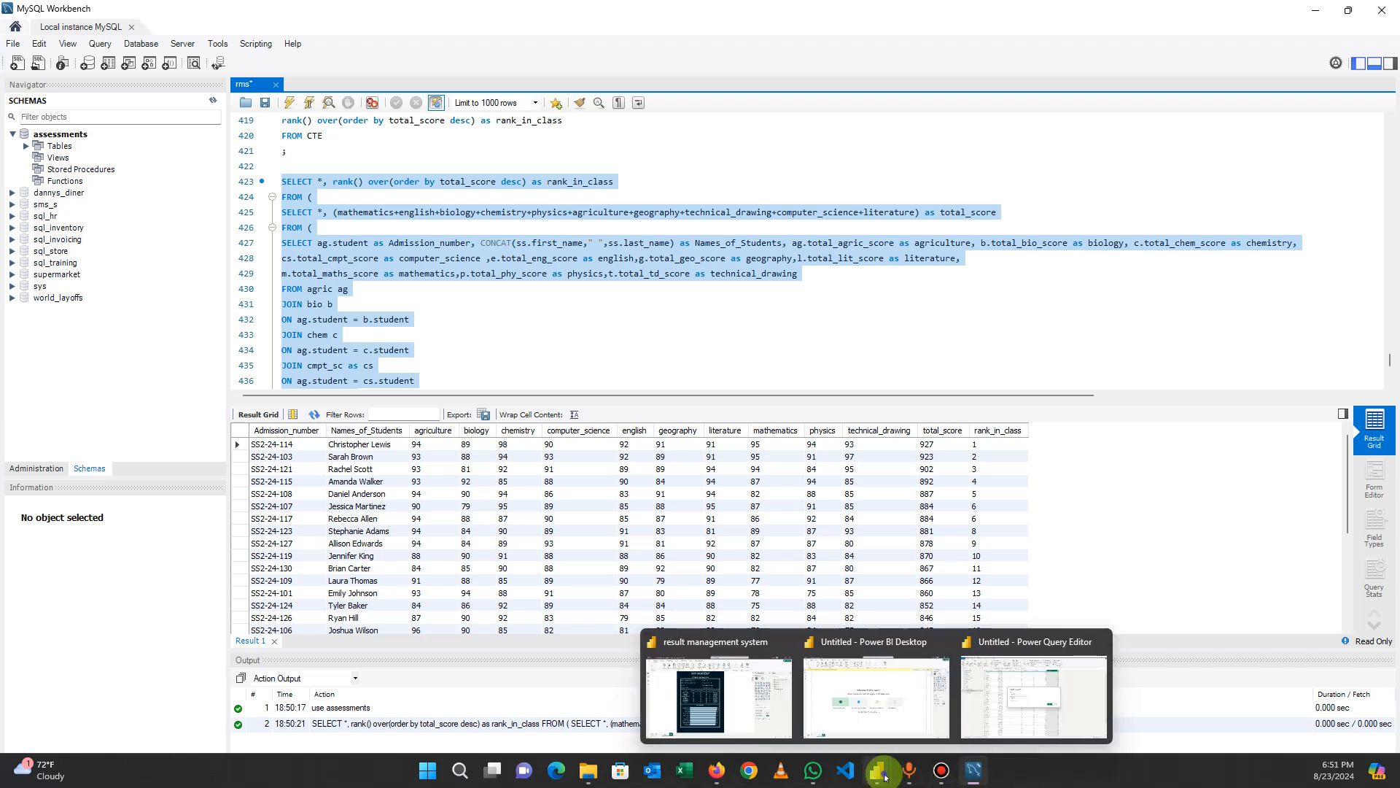
pyautogui.click(992, 713)
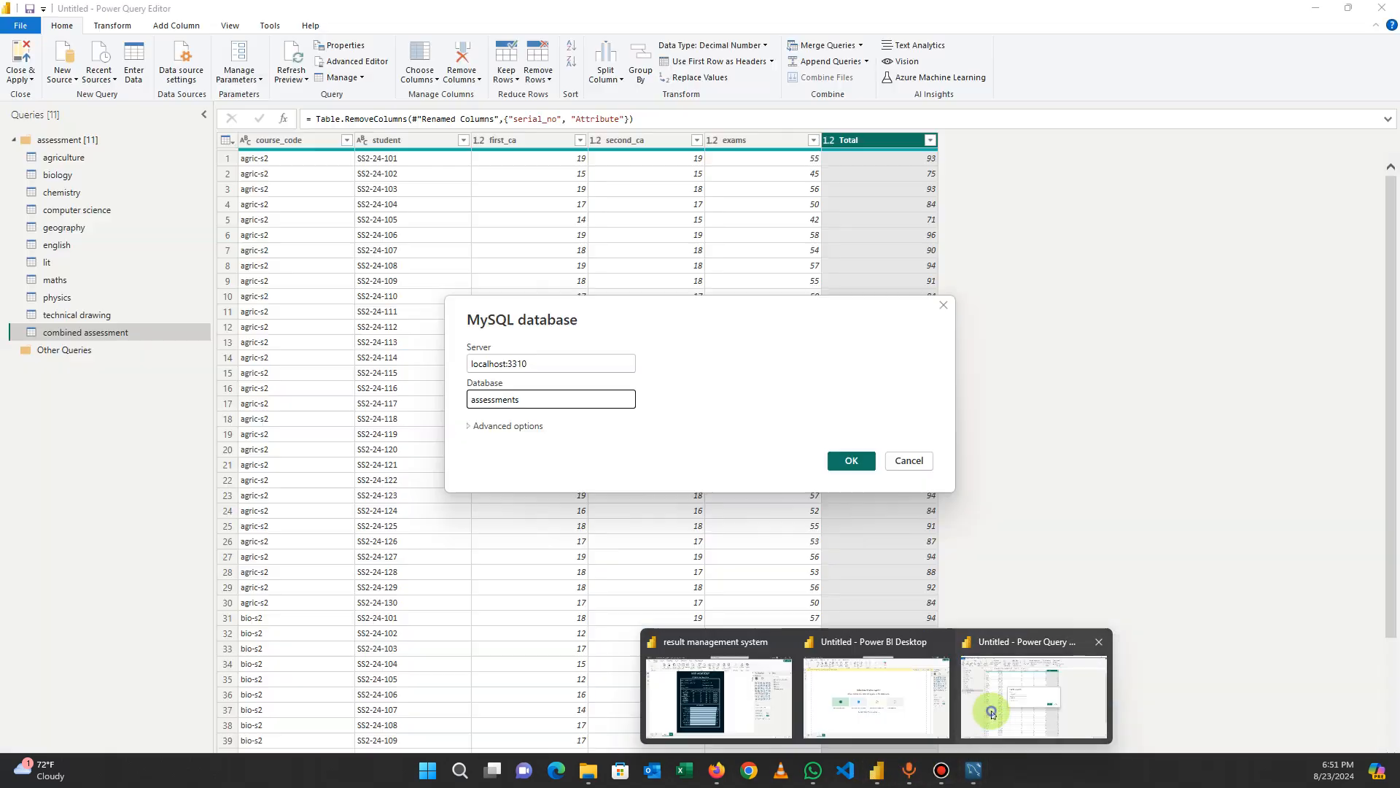
pyautogui.click(496, 425)
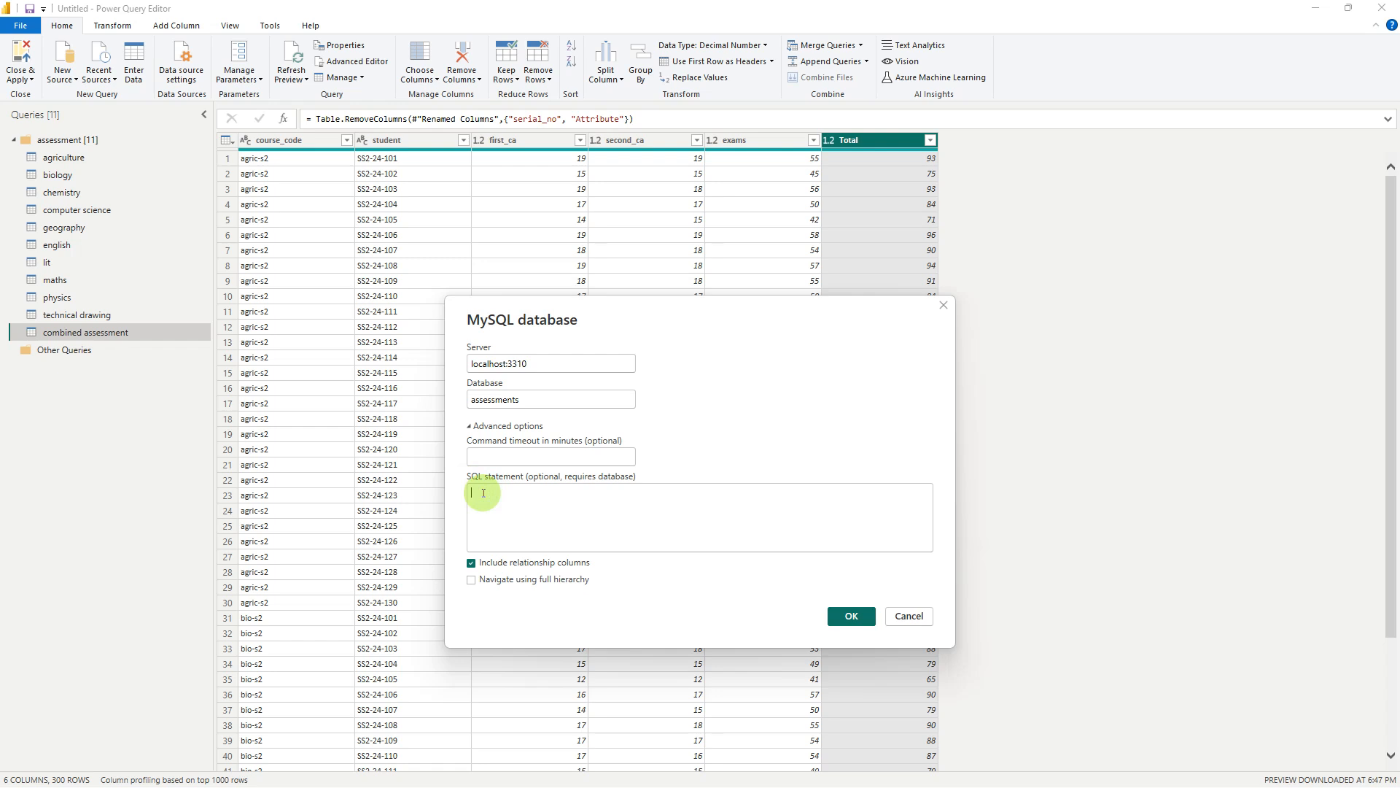
pyautogui.hotkey('ctrl', 'v')
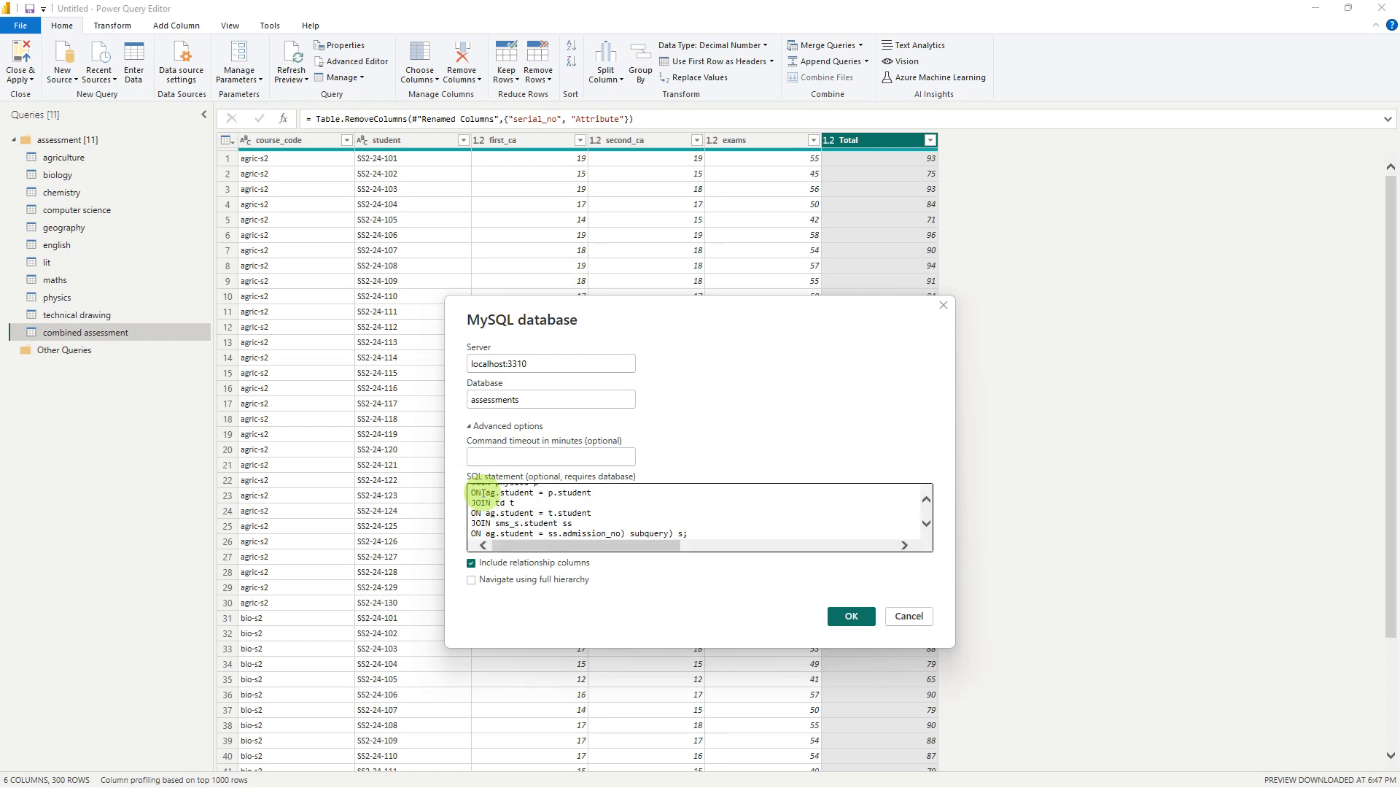
pyautogui.click(846, 615)
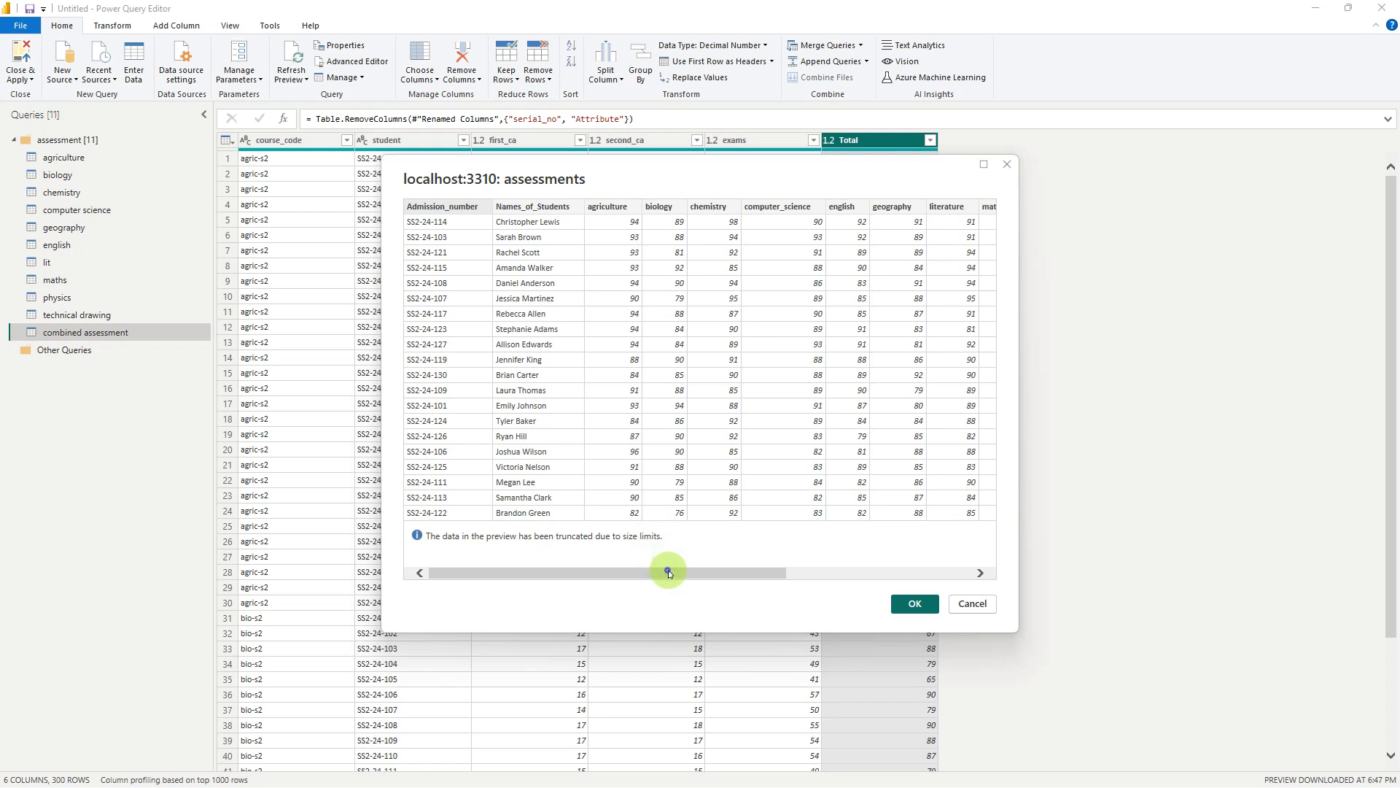
# Check the previewed columns through rank_in_class and load the SQL result as a new query
pyautogui.moveTo(669, 573); pyautogui.dragTo(907, 572)
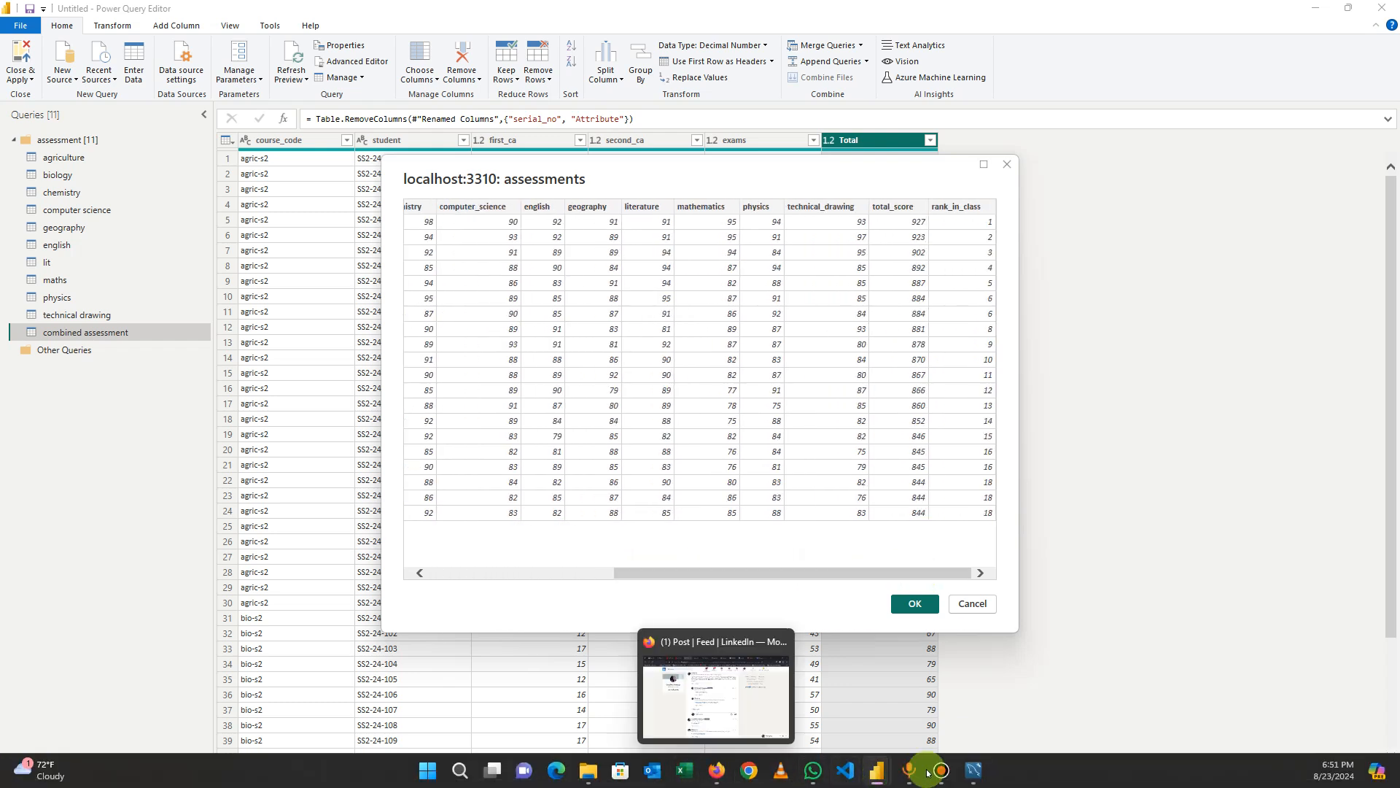
pyautogui.click(974, 771)
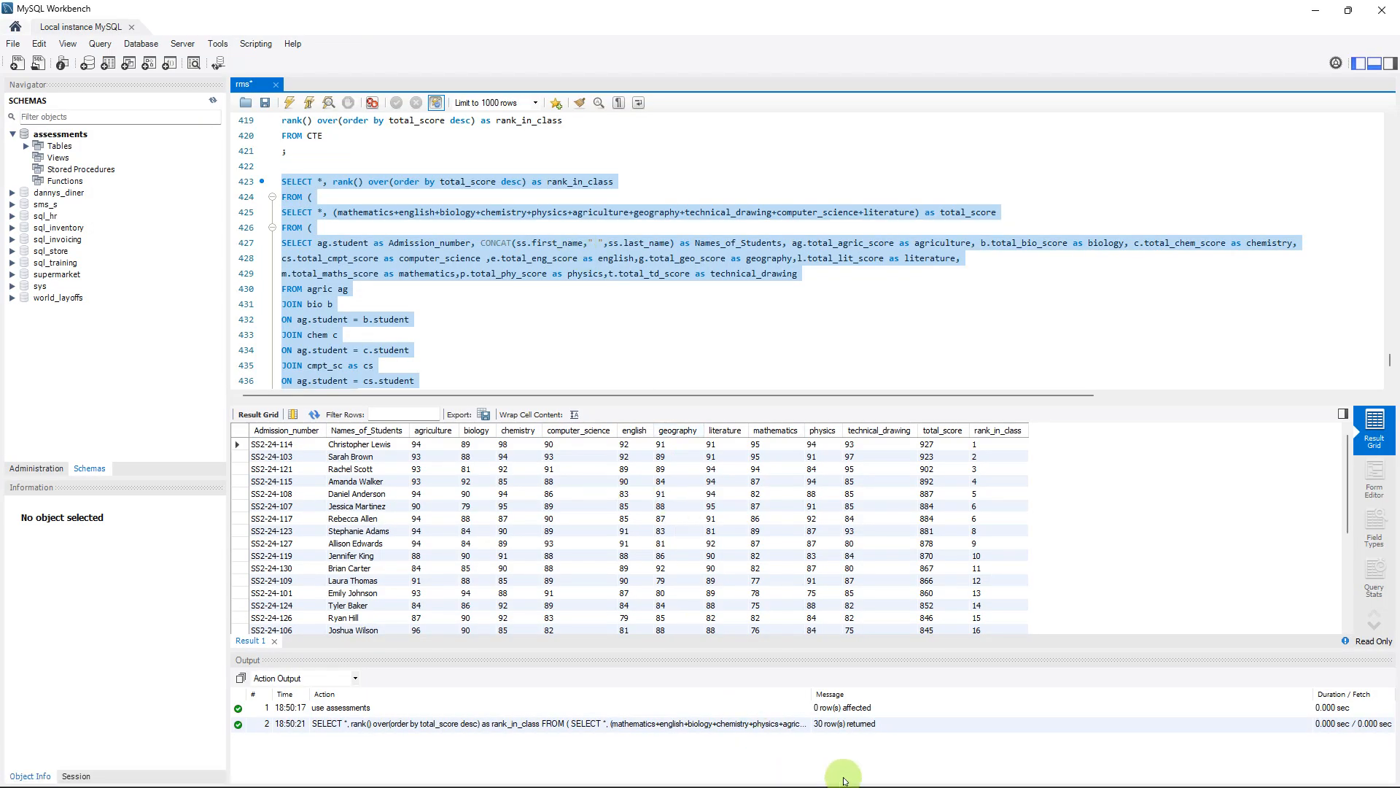
pyautogui.moveTo(875, 775)
pyautogui.click(992, 693)
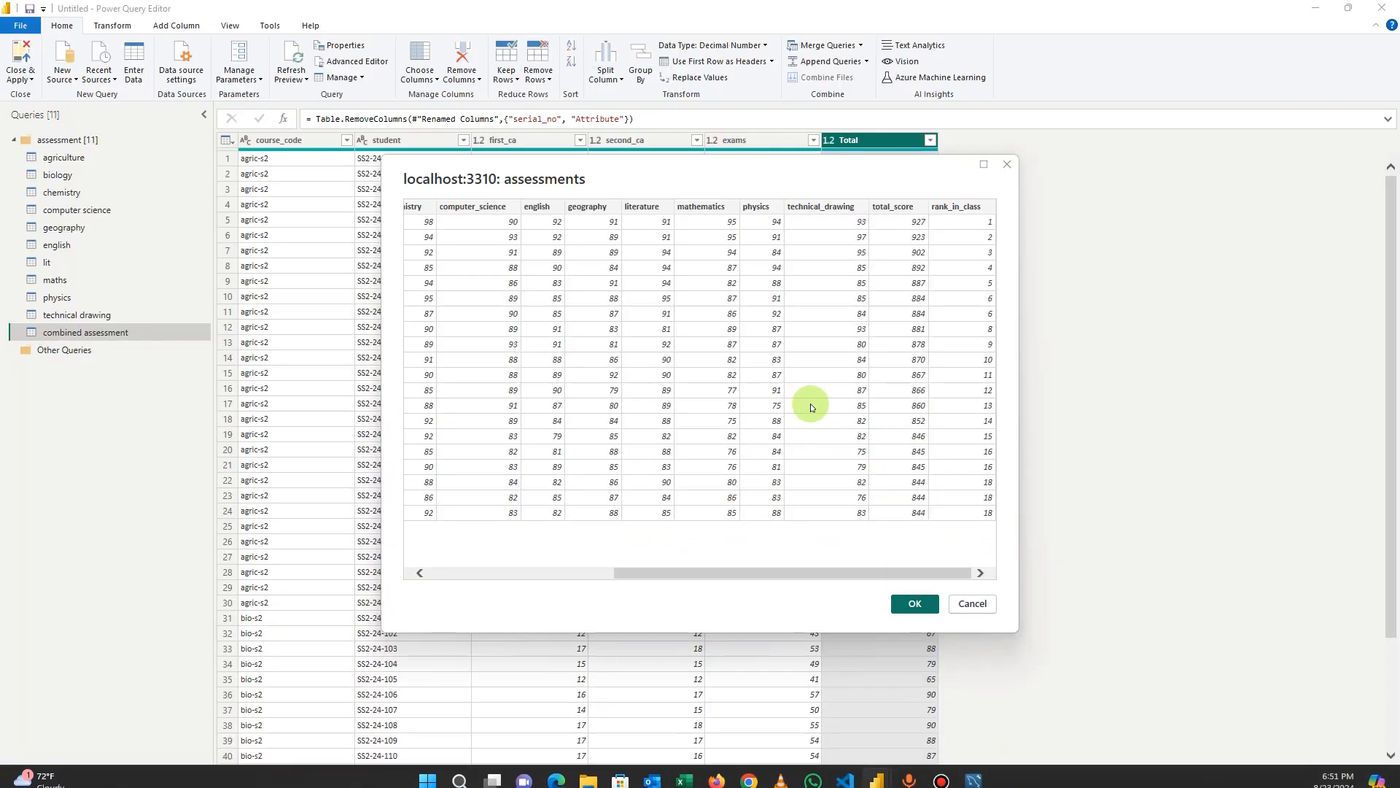
pyautogui.click(916, 604)
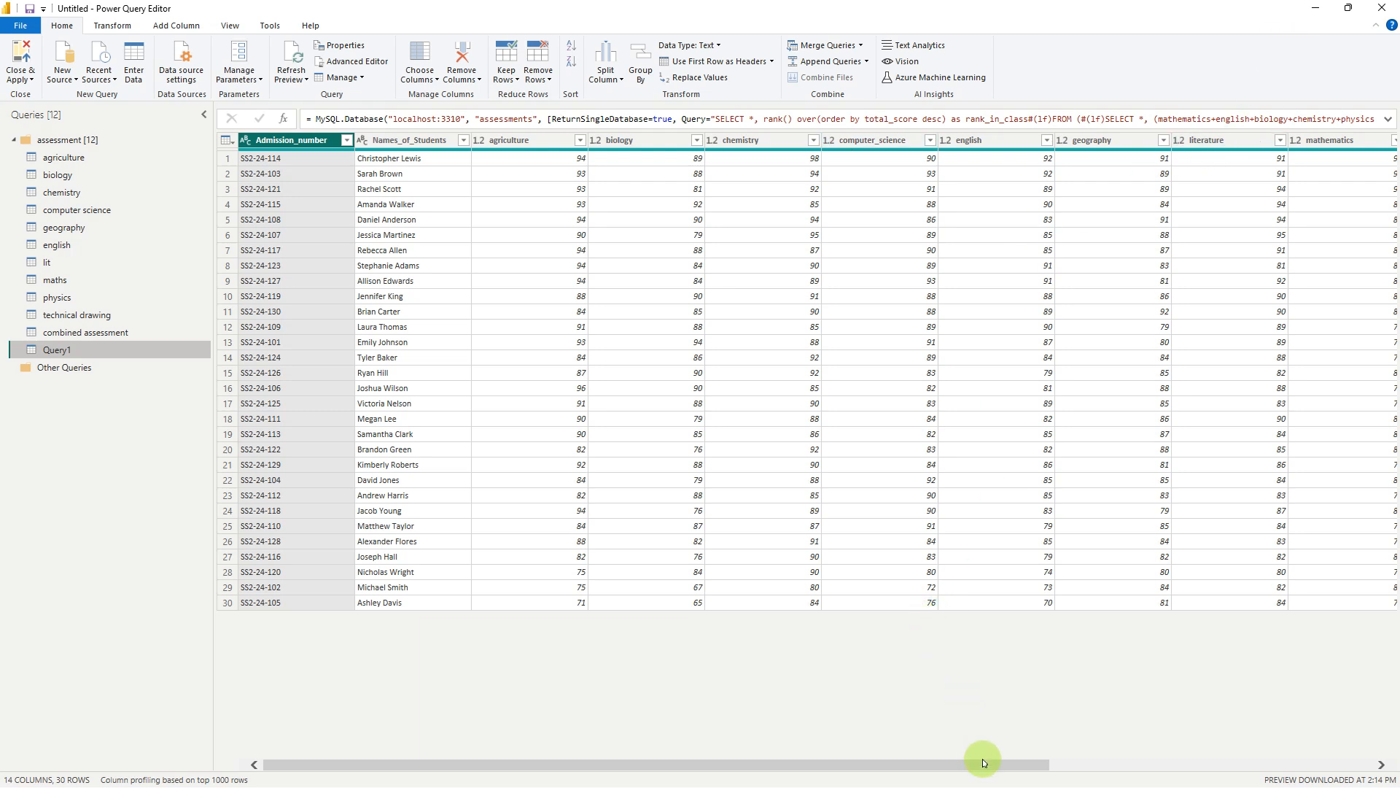
# Move Query1 out of the assessment group into Other Queries
pyautogui.moveTo(983, 763); pyautogui.dragTo(1309, 762)
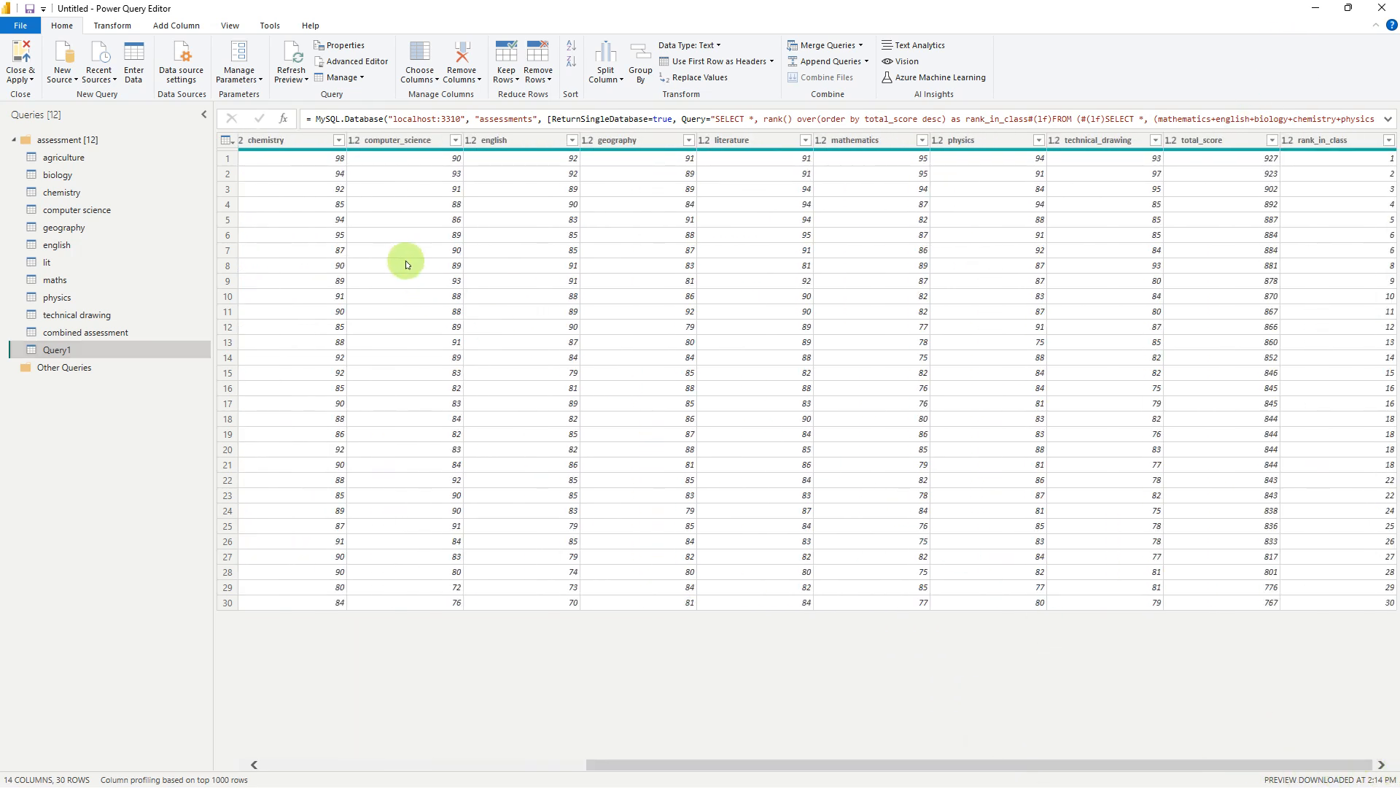
pyautogui.moveTo(54, 351)
pyautogui.mouseDown()
pyautogui.moveTo(53, 400)
pyautogui.moveTo(64, 350)
pyautogui.moveTo(62, 375)
pyautogui.mouseUp()
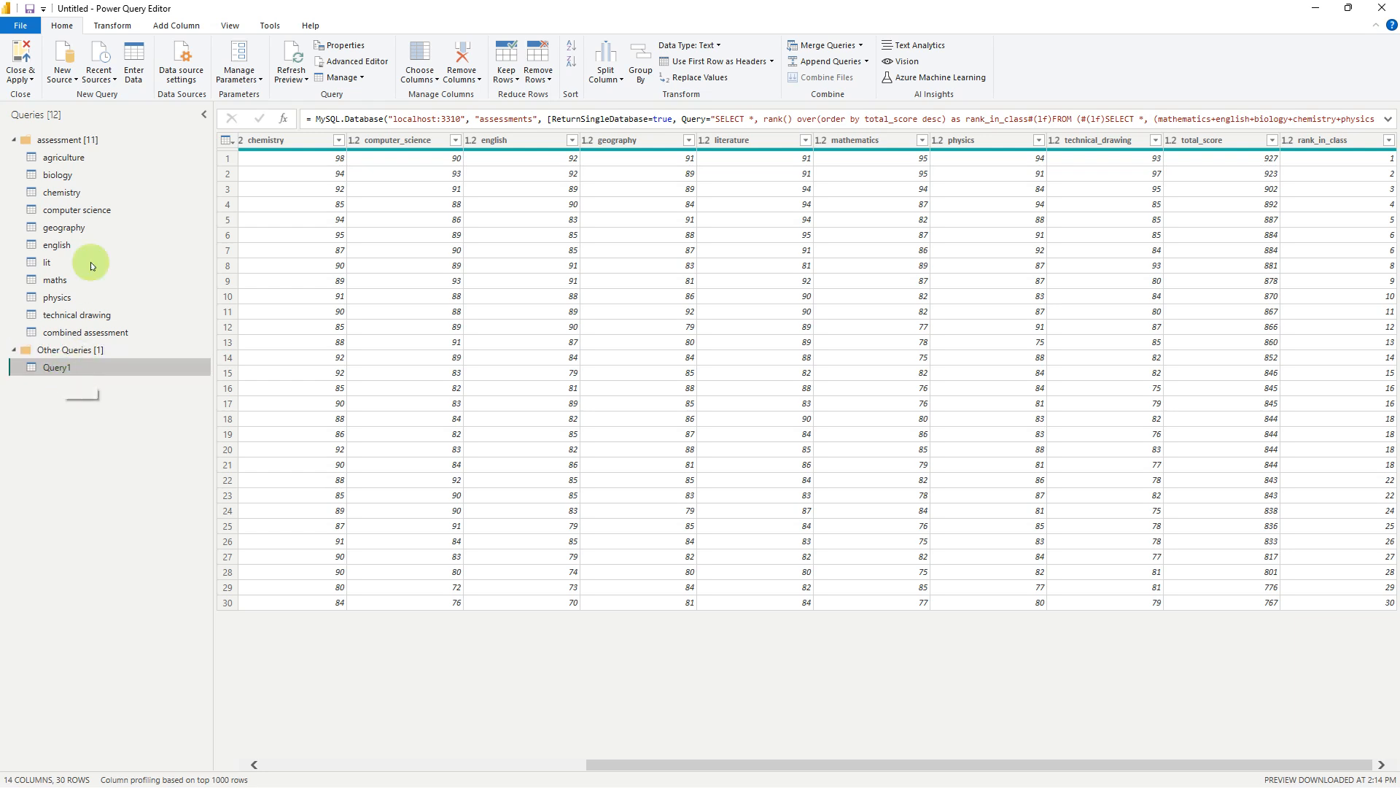
pyautogui.click(108, 27)
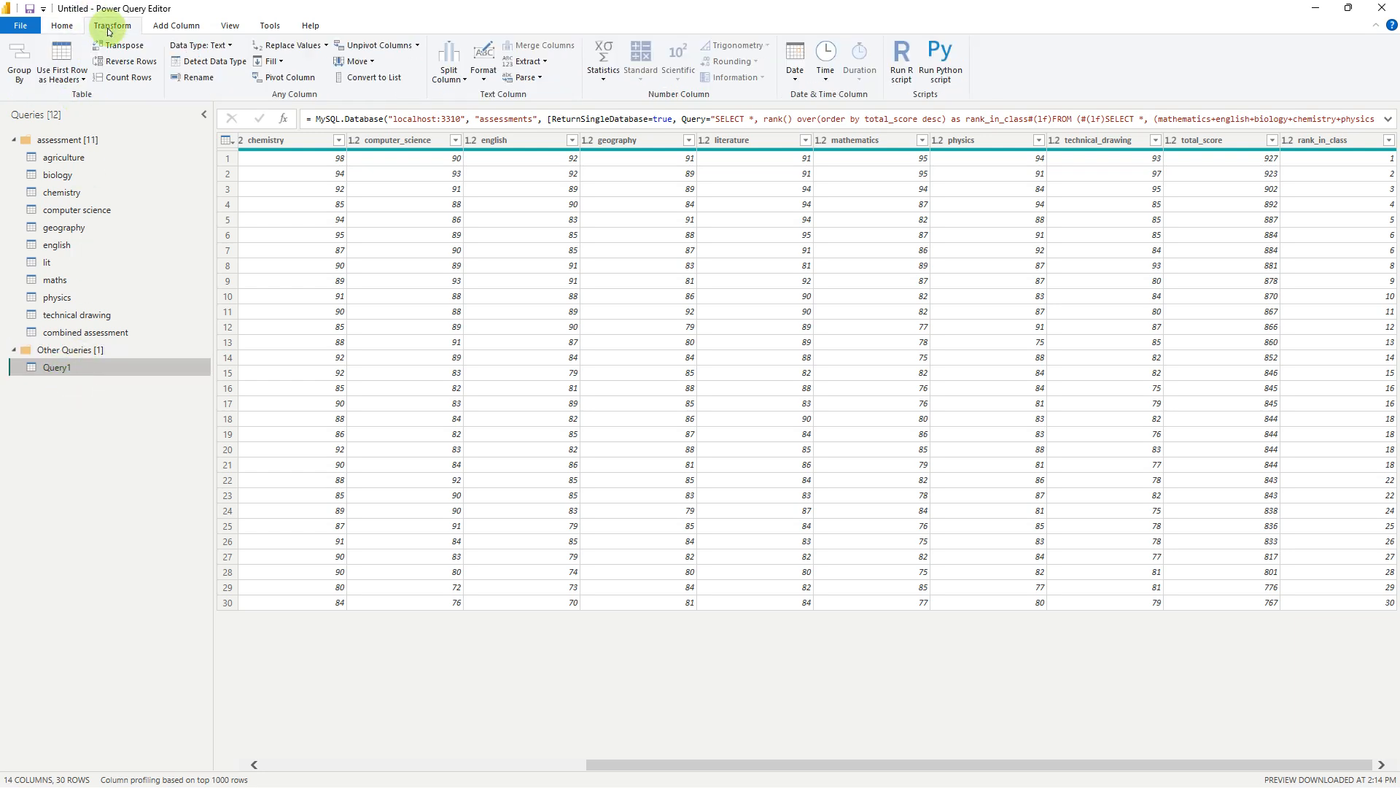
pyautogui.click(175, 26)
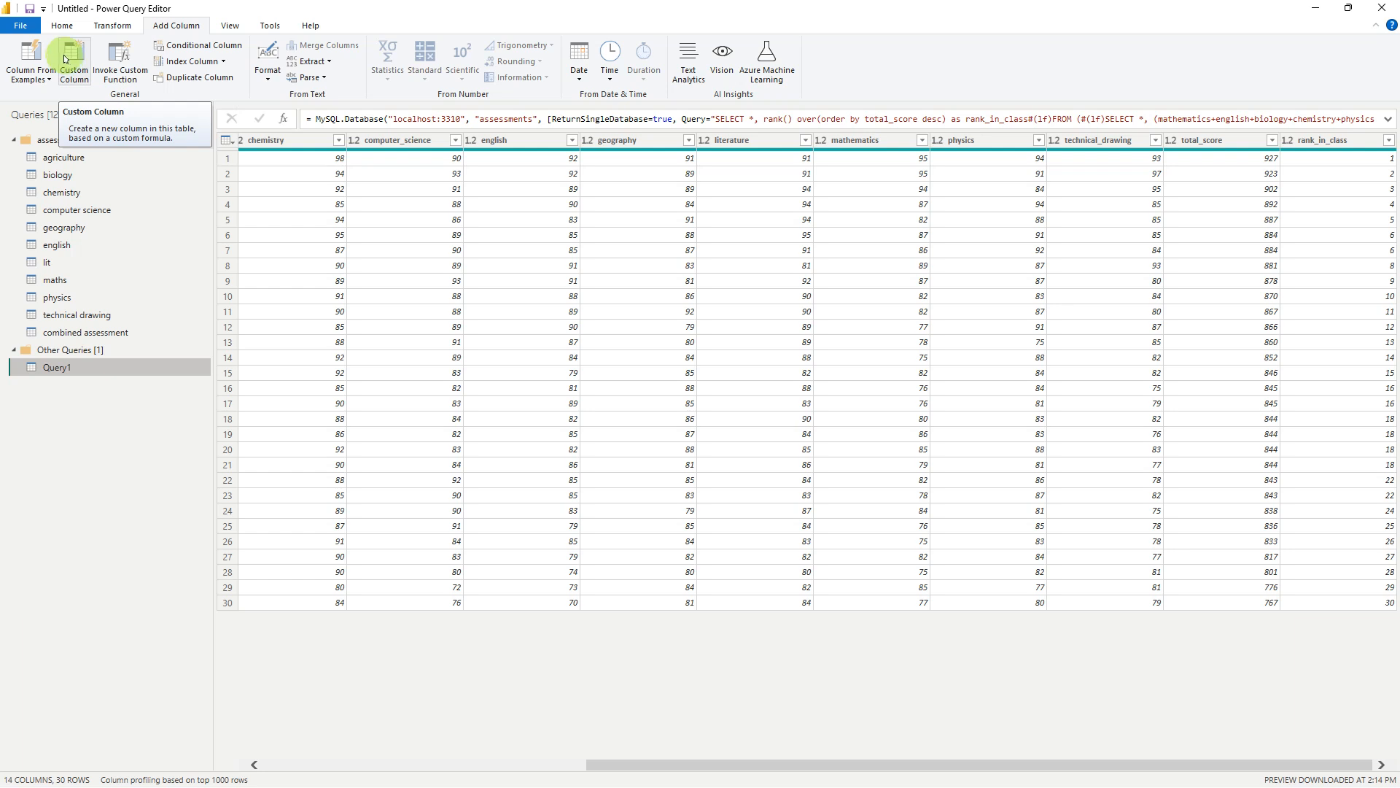
pyautogui.click(62, 26)
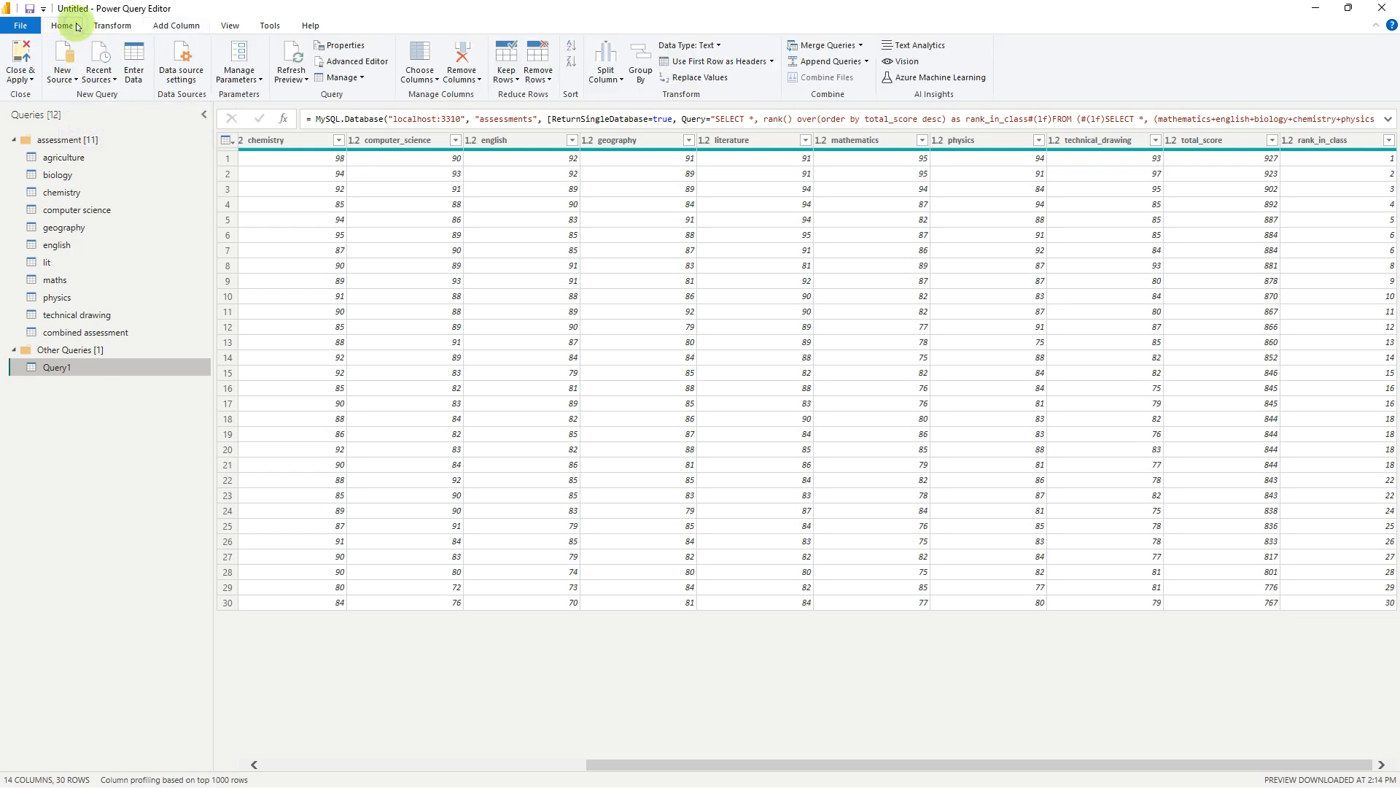
# Add a new MySQL database source using server localhost:3310 and database sms_s
pyautogui.click(73, 85)
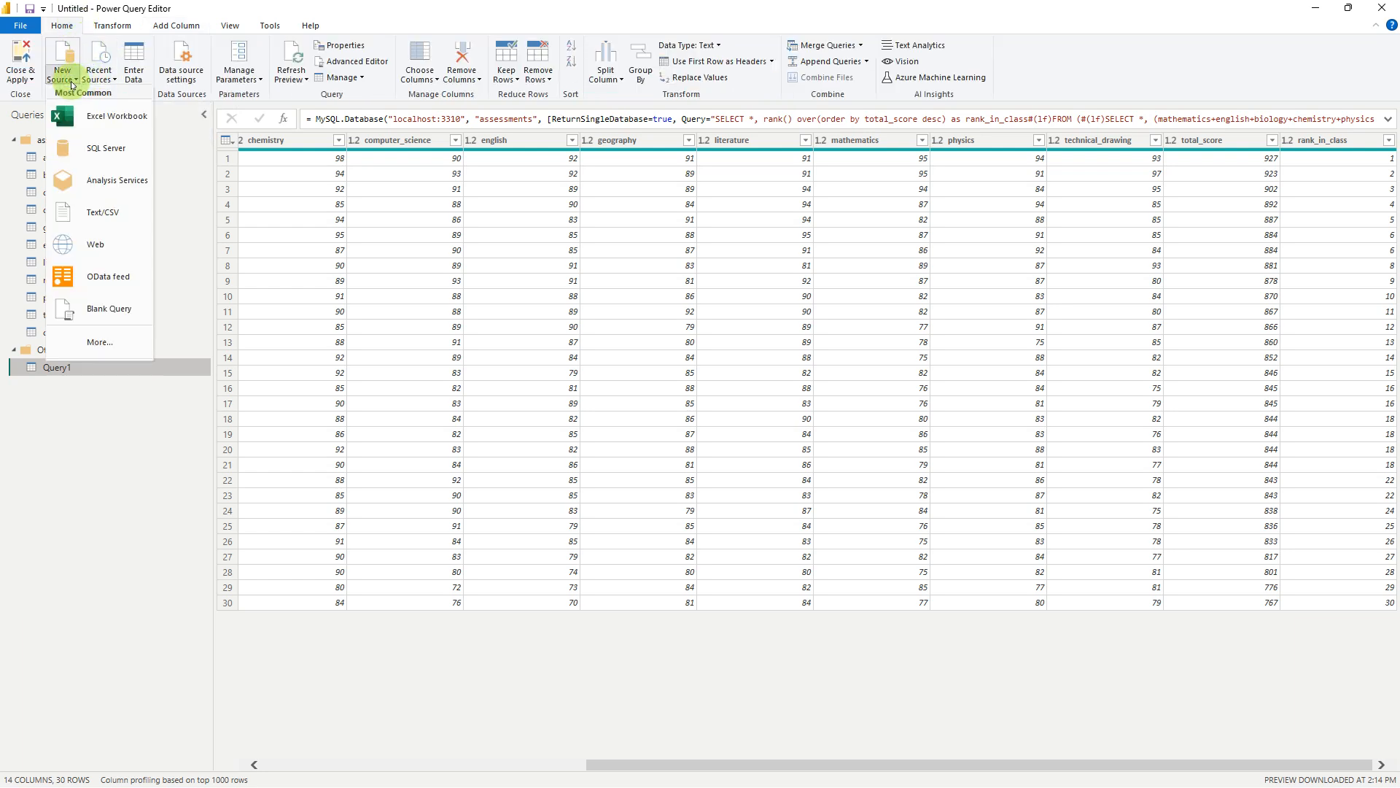
pyautogui.click(109, 342)
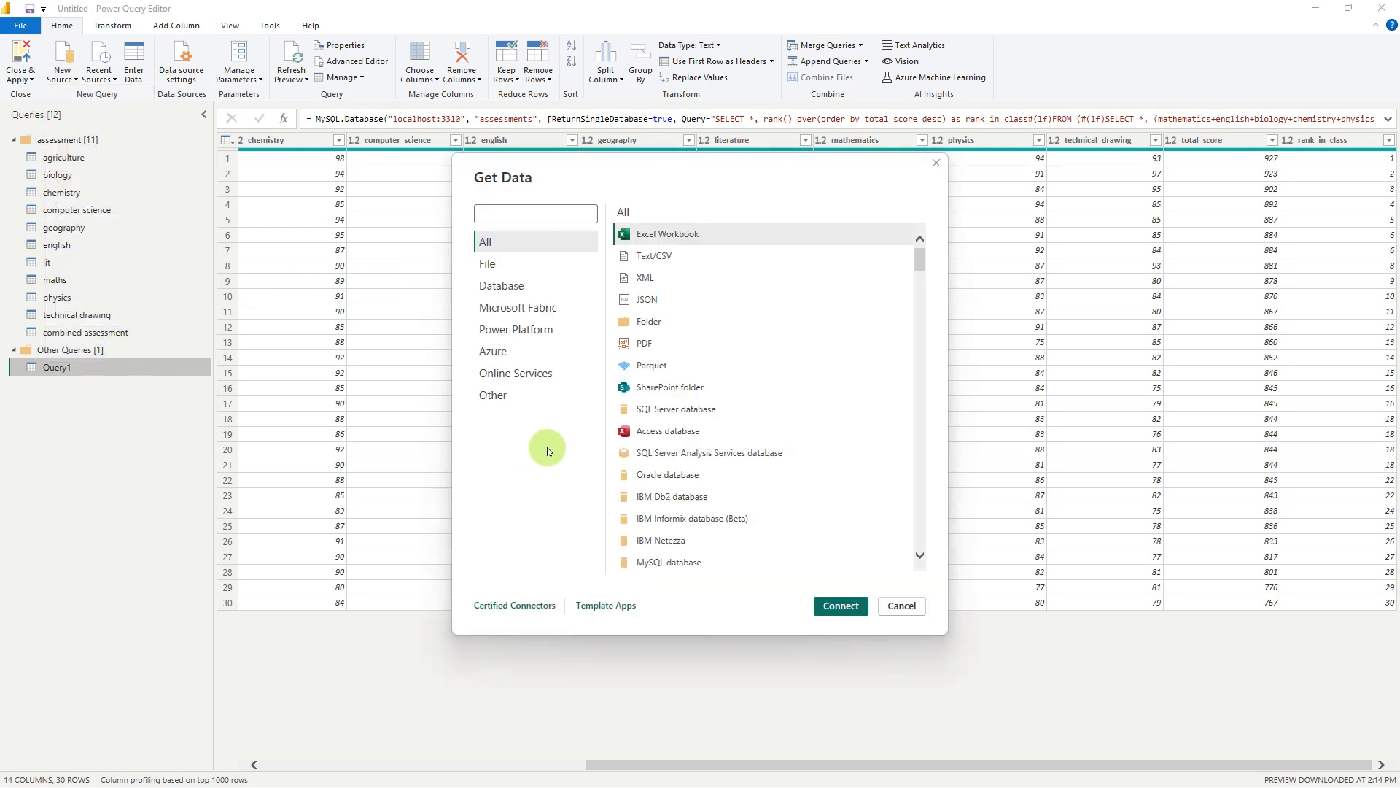
pyautogui.doubleClick(645, 562)
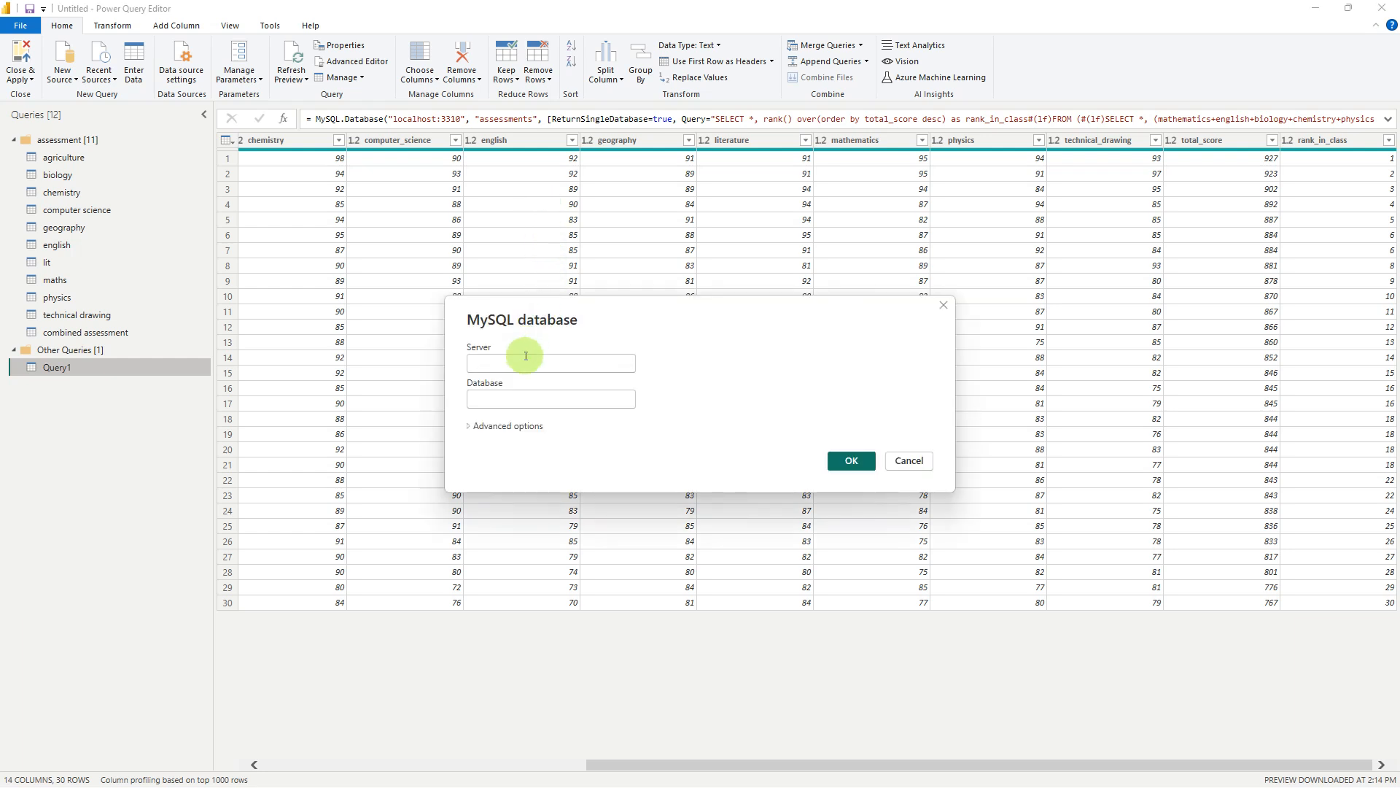
pyautogui.click(526, 356)
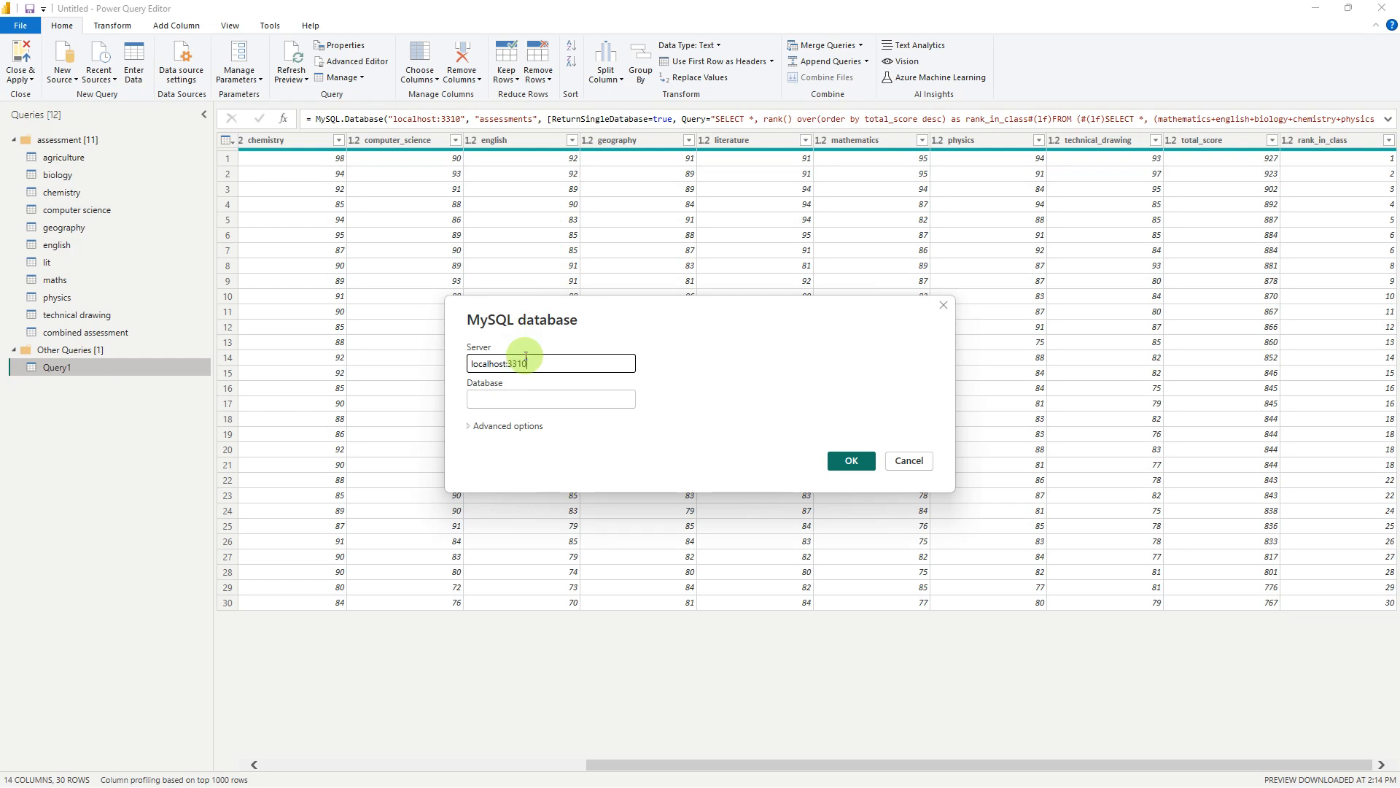
pyautogui.press('Tab')
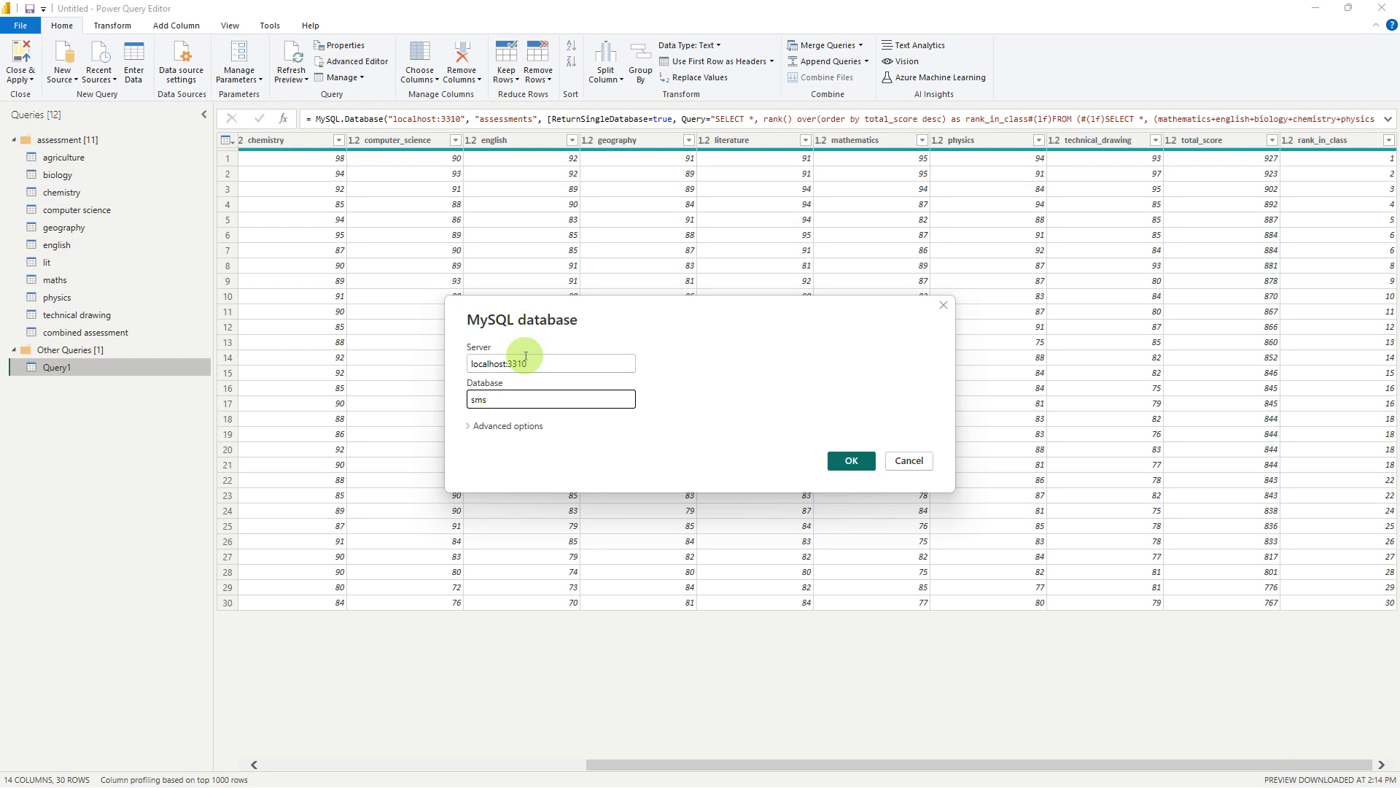
pyautogui.click(854, 465)
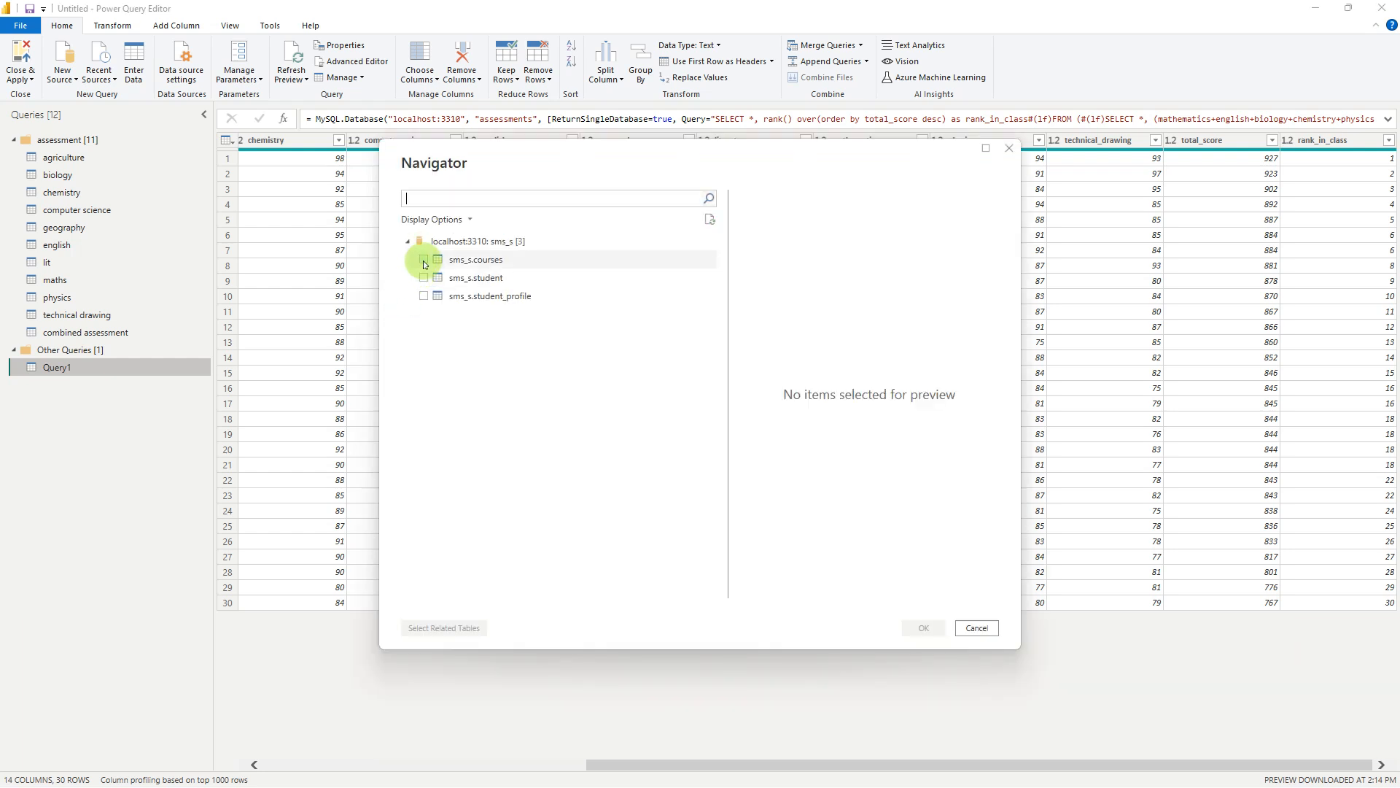
# Select the courses, student and student_profile tables of sms_s and load them as queries
pyautogui.click(424, 260)
pyautogui.click(425, 277)
pyautogui.click(426, 298)
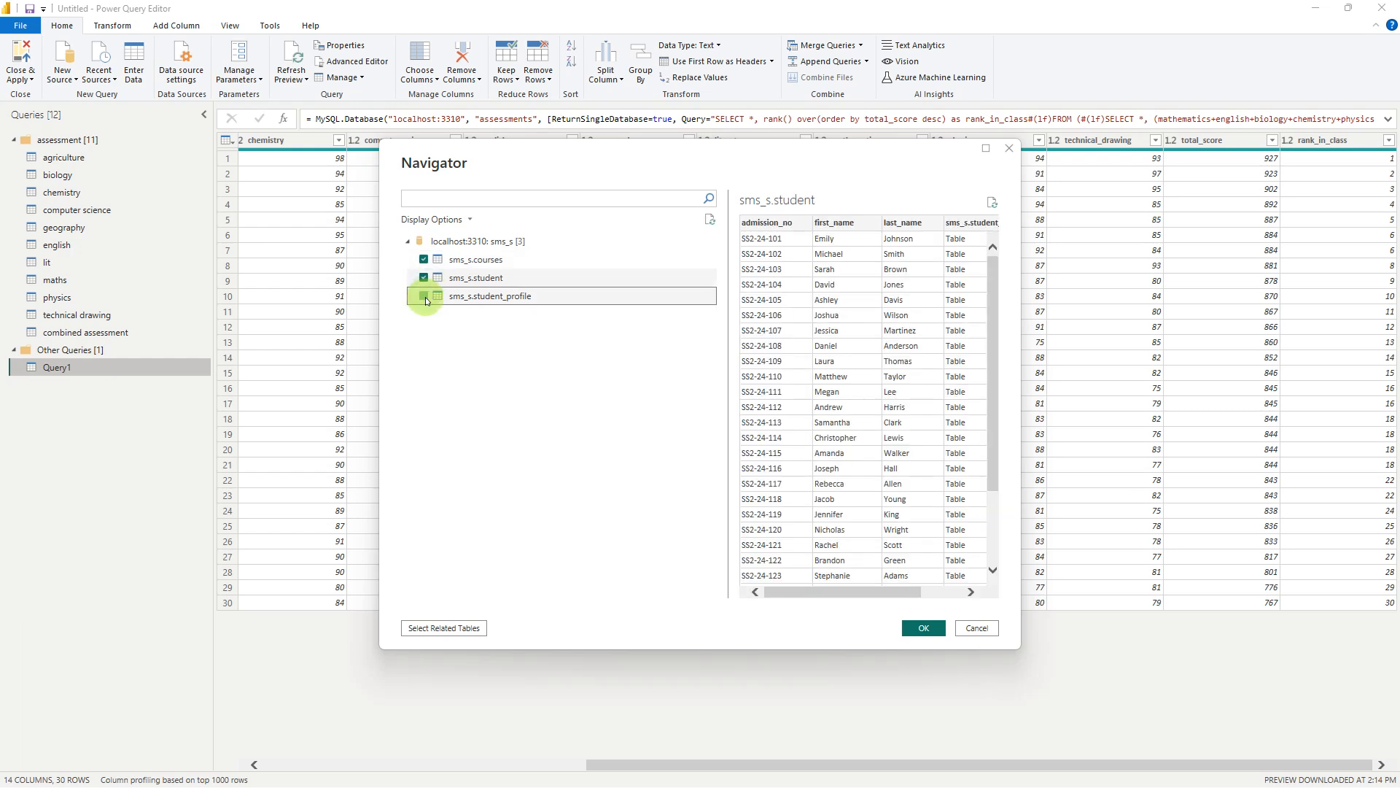
pyautogui.click(937, 630)
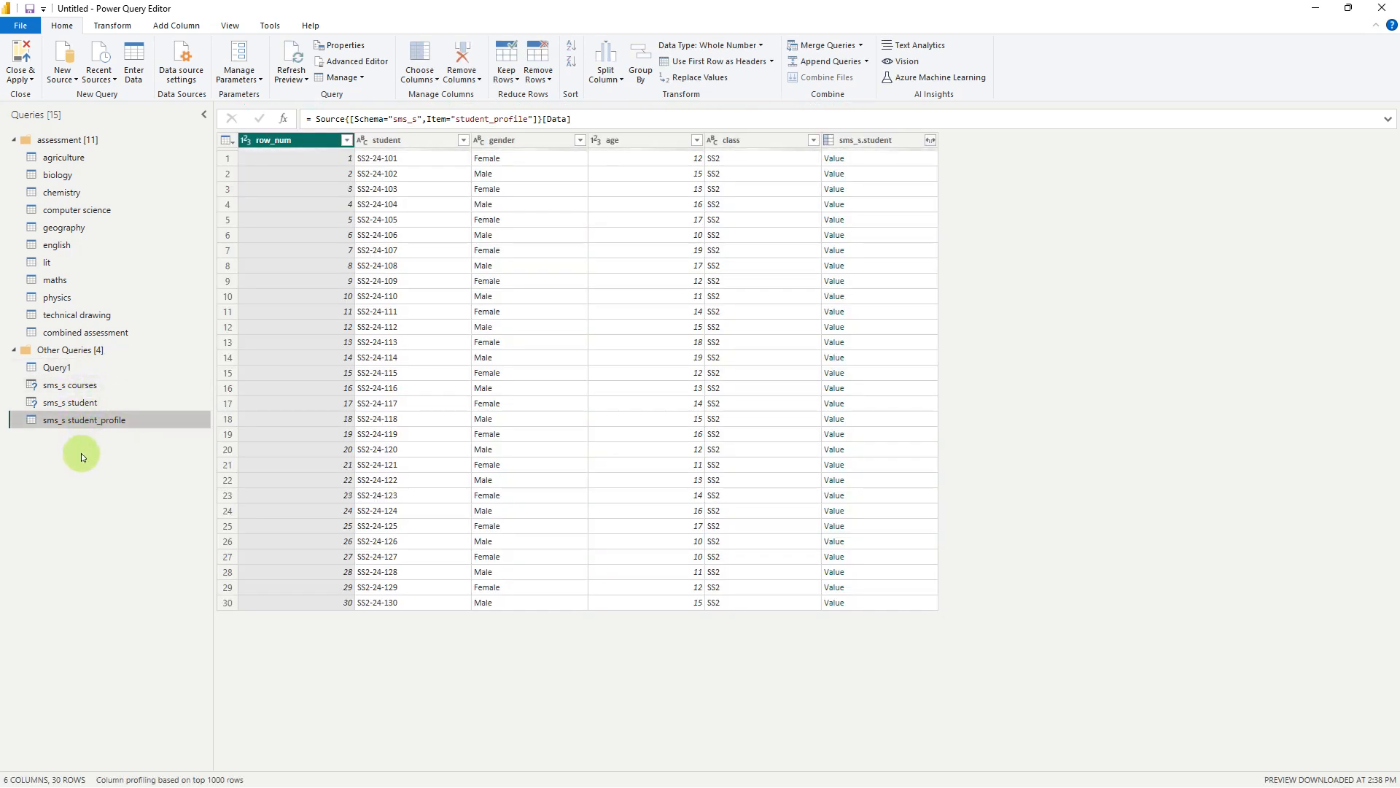
# Create a new query group named sms
pyautogui.rightClick(81, 454)
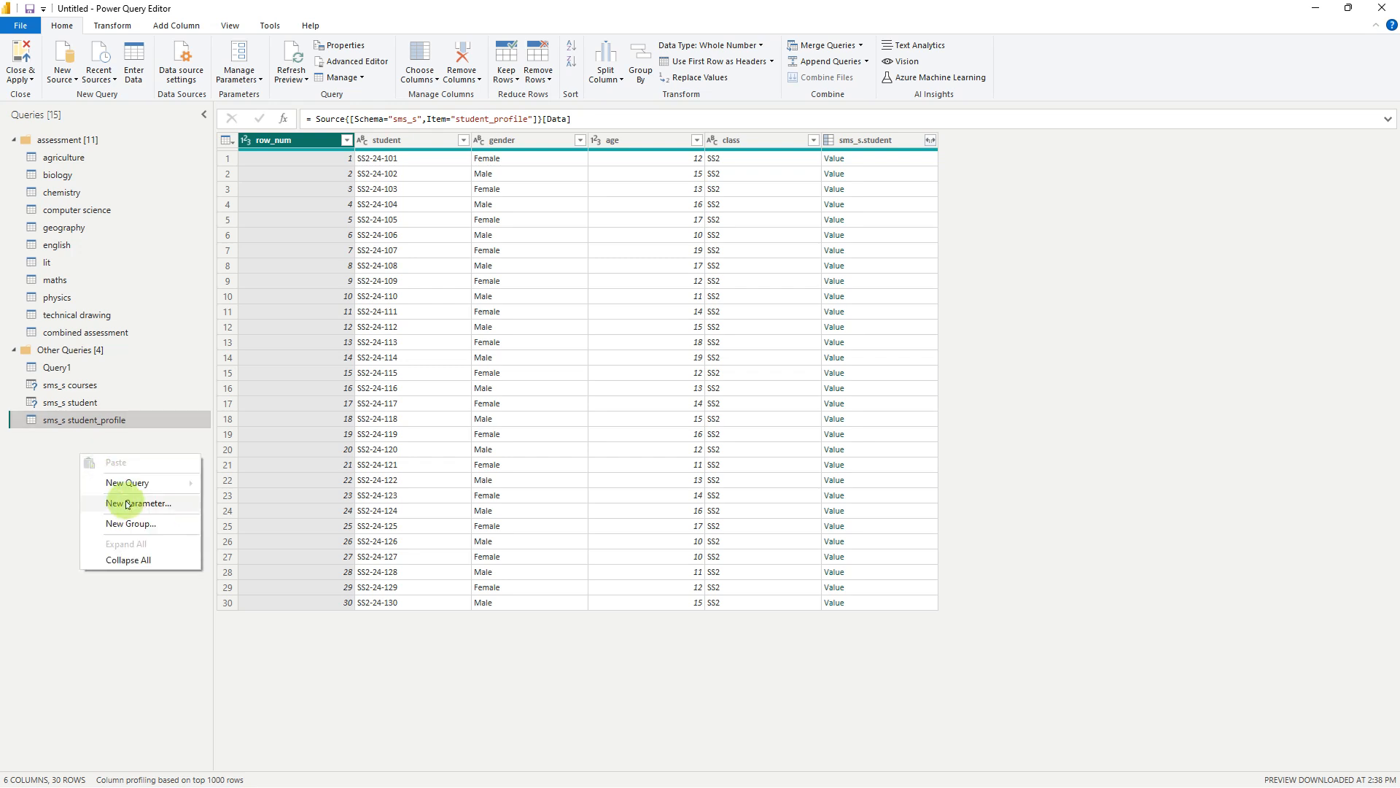
pyautogui.click(134, 524)
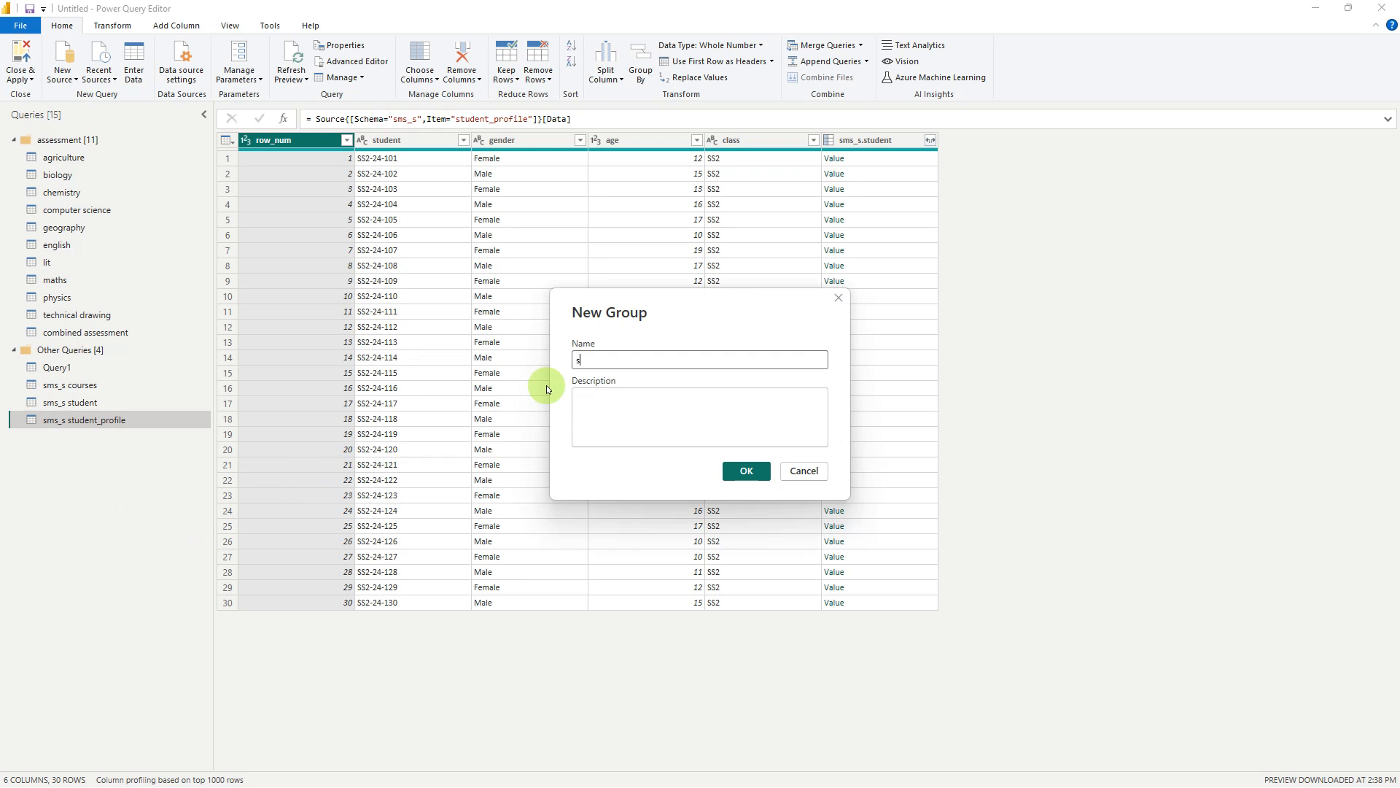
pyautogui.write('sms')
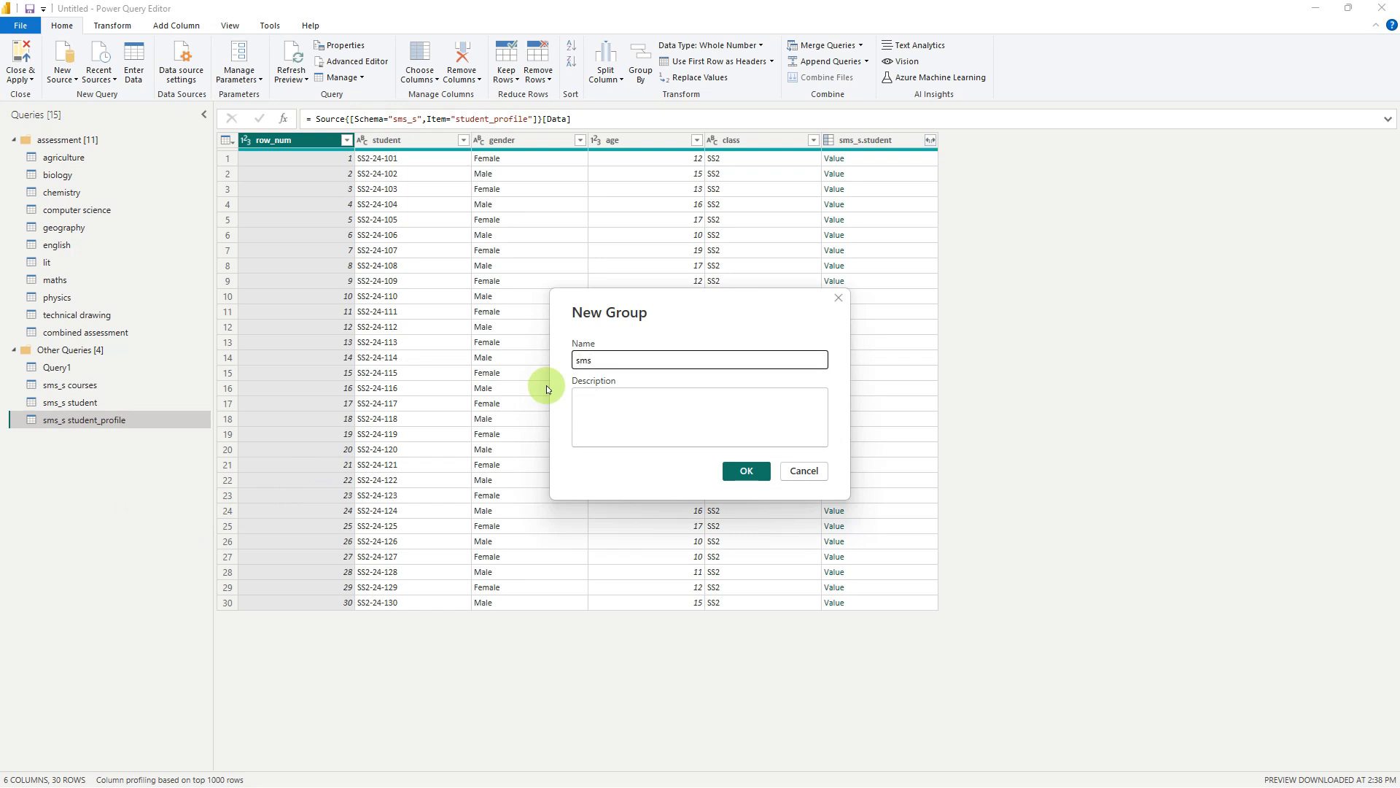
pyautogui.press('Return')
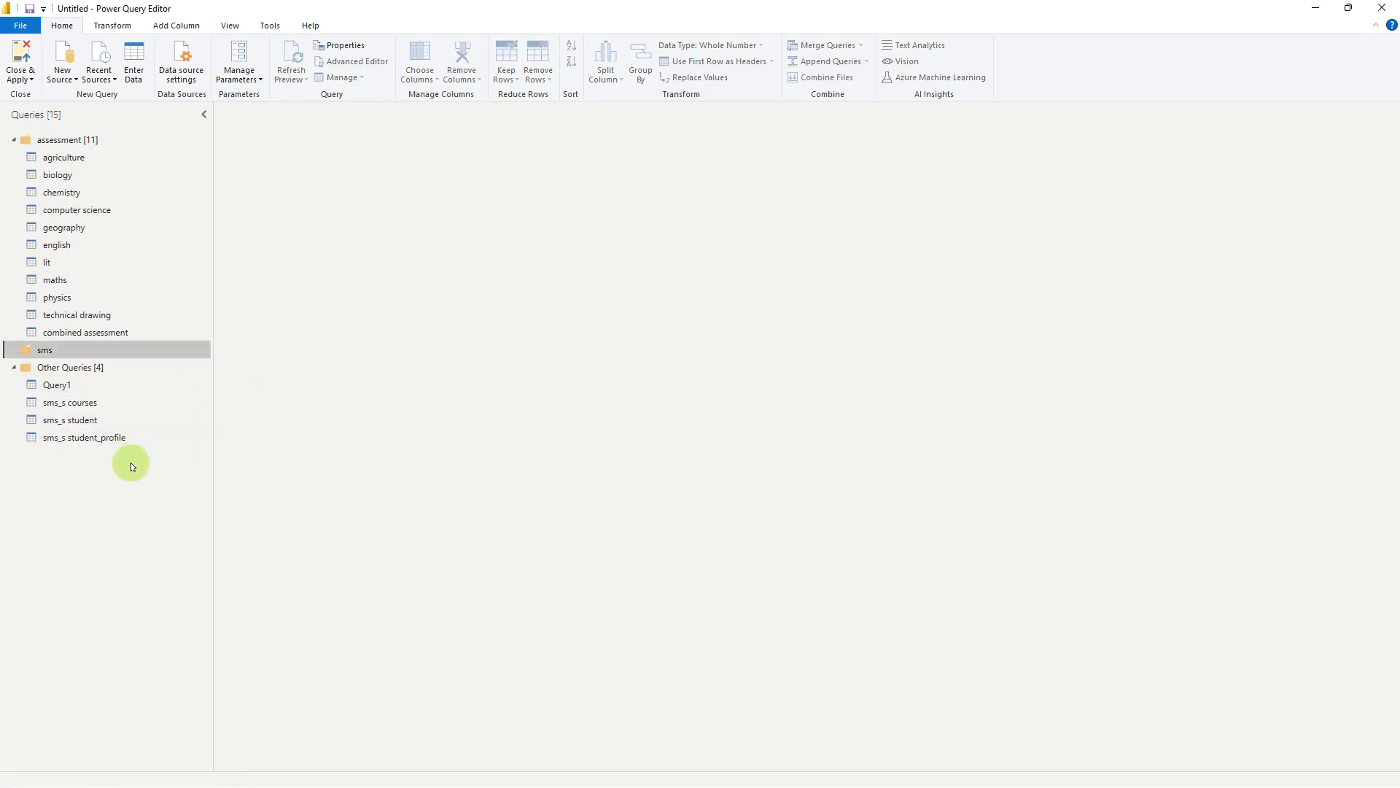
# Move the sms_s courses, sms_s student and sms_s student_profile queries together into the sms group
pyautogui.click(92, 403)
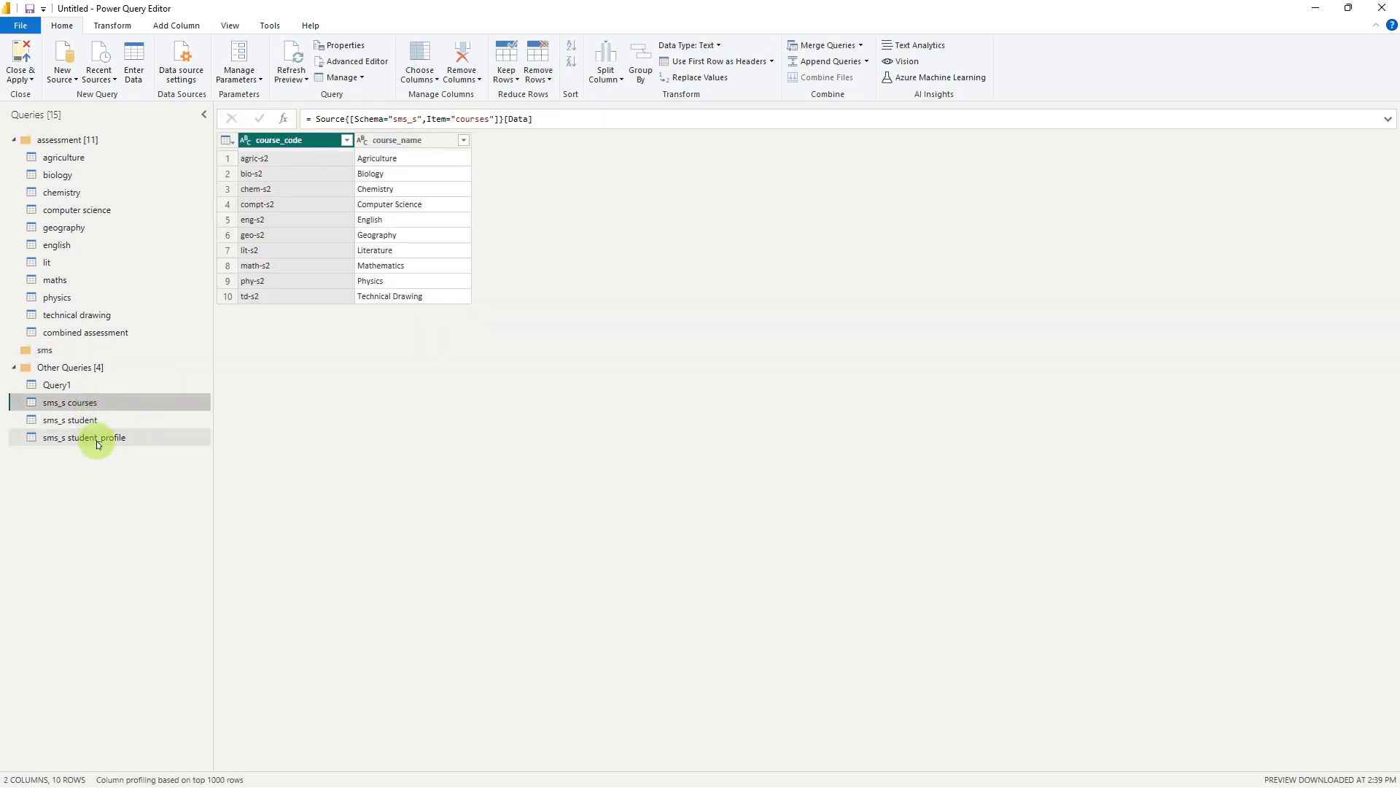
pyautogui.click(96, 437)
pyautogui.keyDown('shift'); pyautogui.click(89, 406); pyautogui.keyUp('shift')
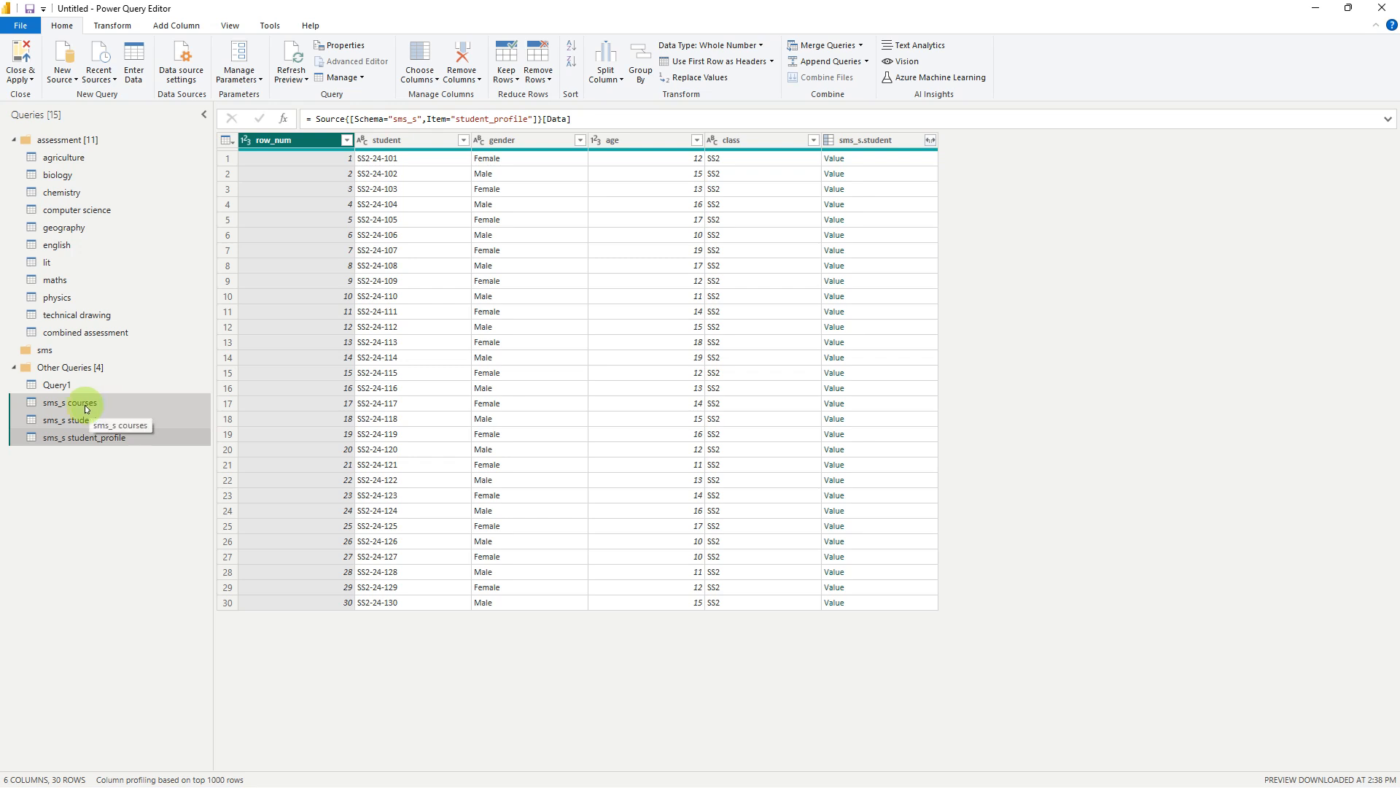
pyautogui.moveTo(87, 409); pyautogui.dragTo(91, 354)
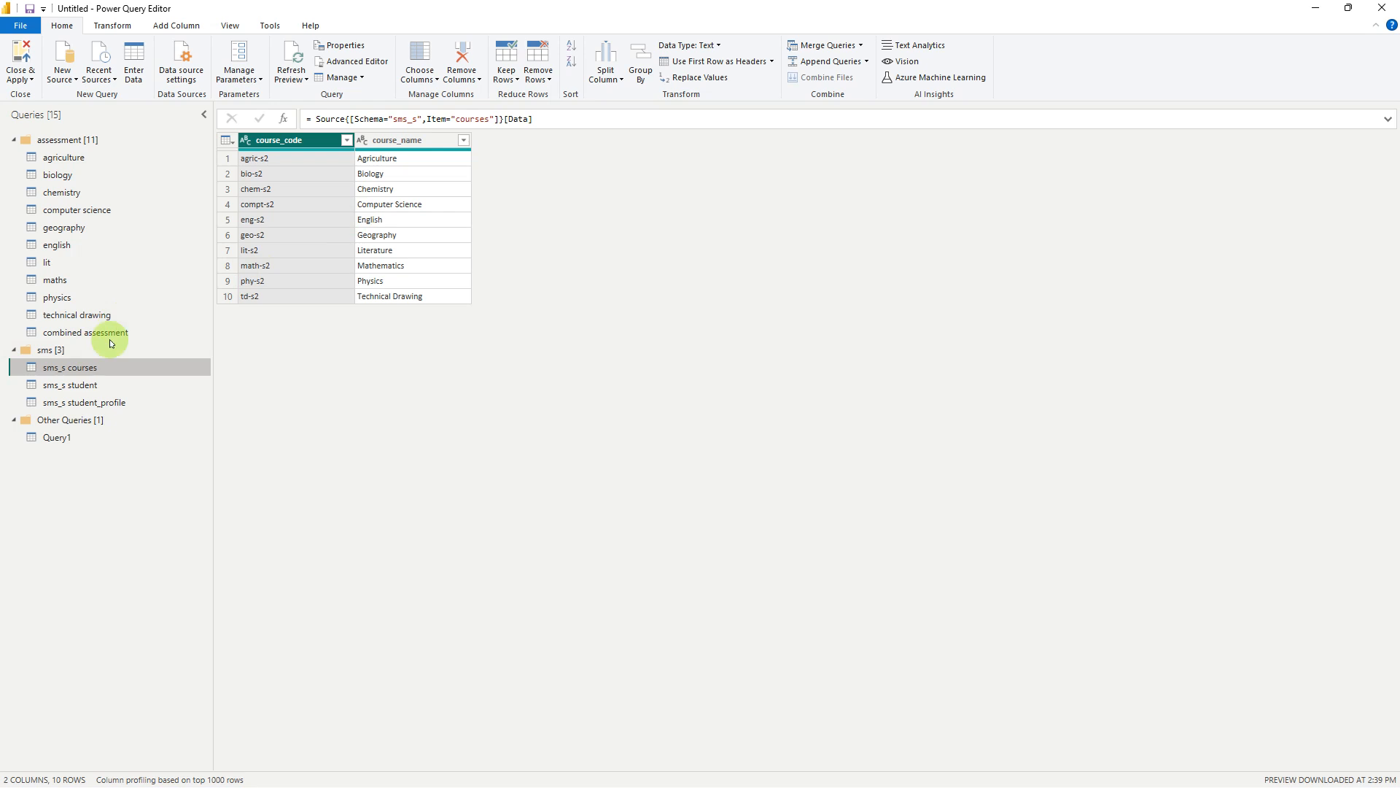
# Look through the student, student_profile and courses queries in the sms group
pyautogui.click(80, 384)
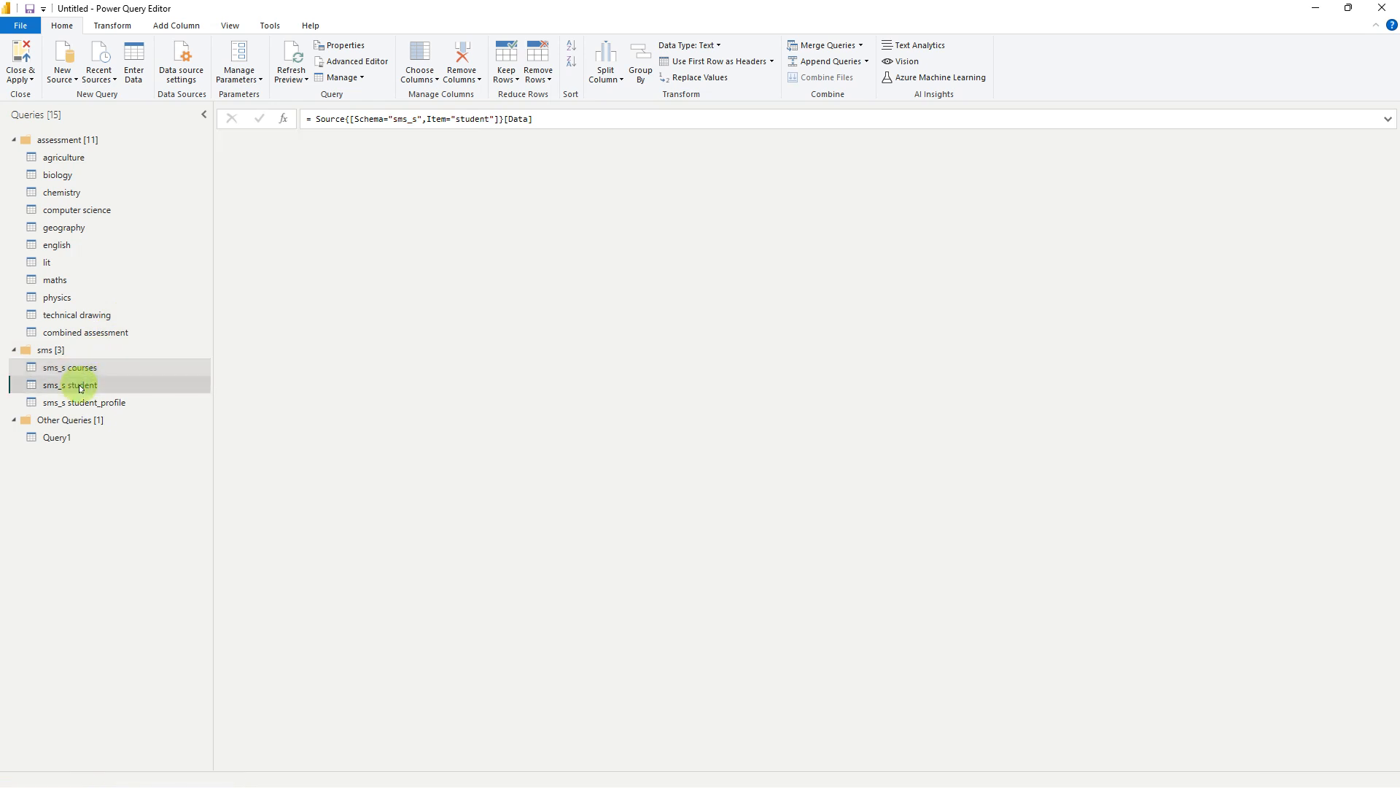
pyautogui.click(96, 403)
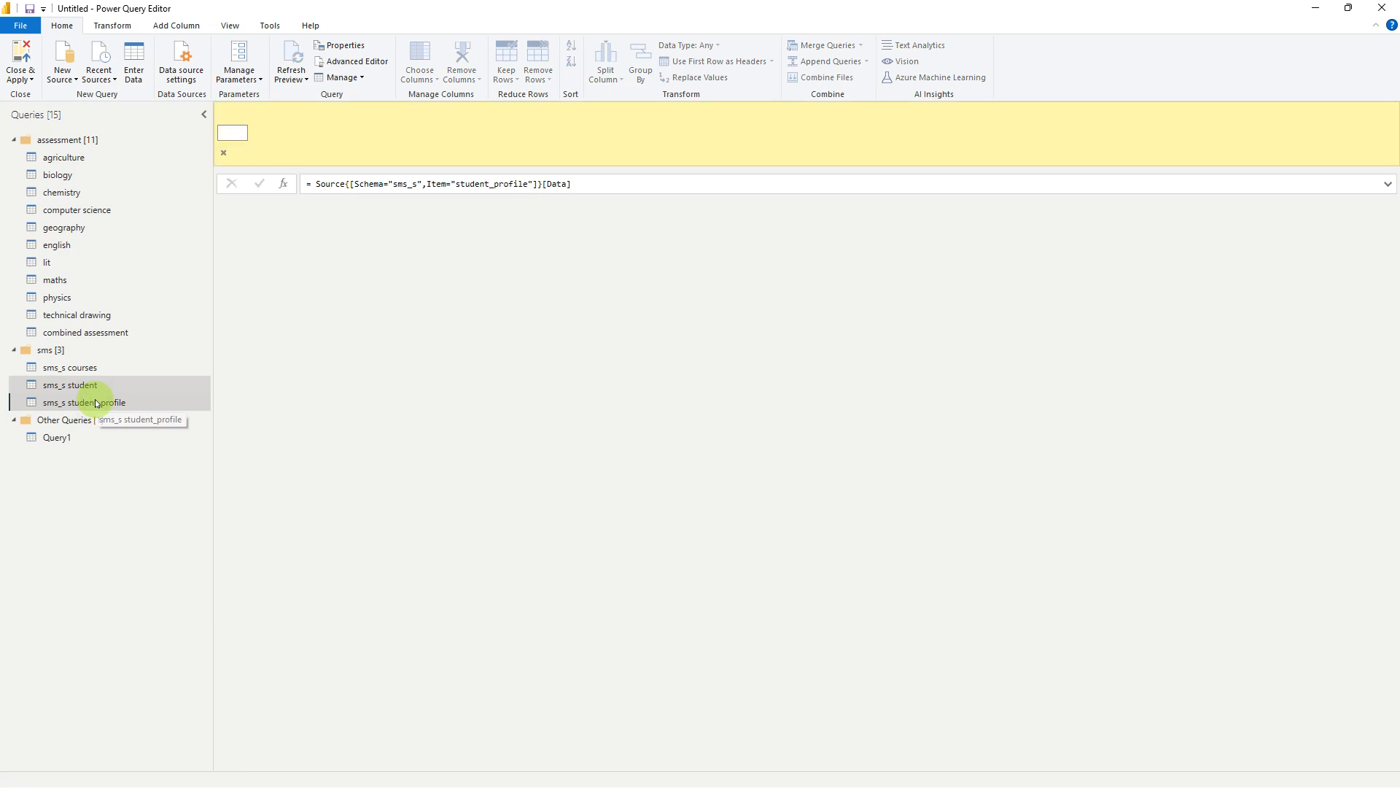
pyautogui.click(94, 389)
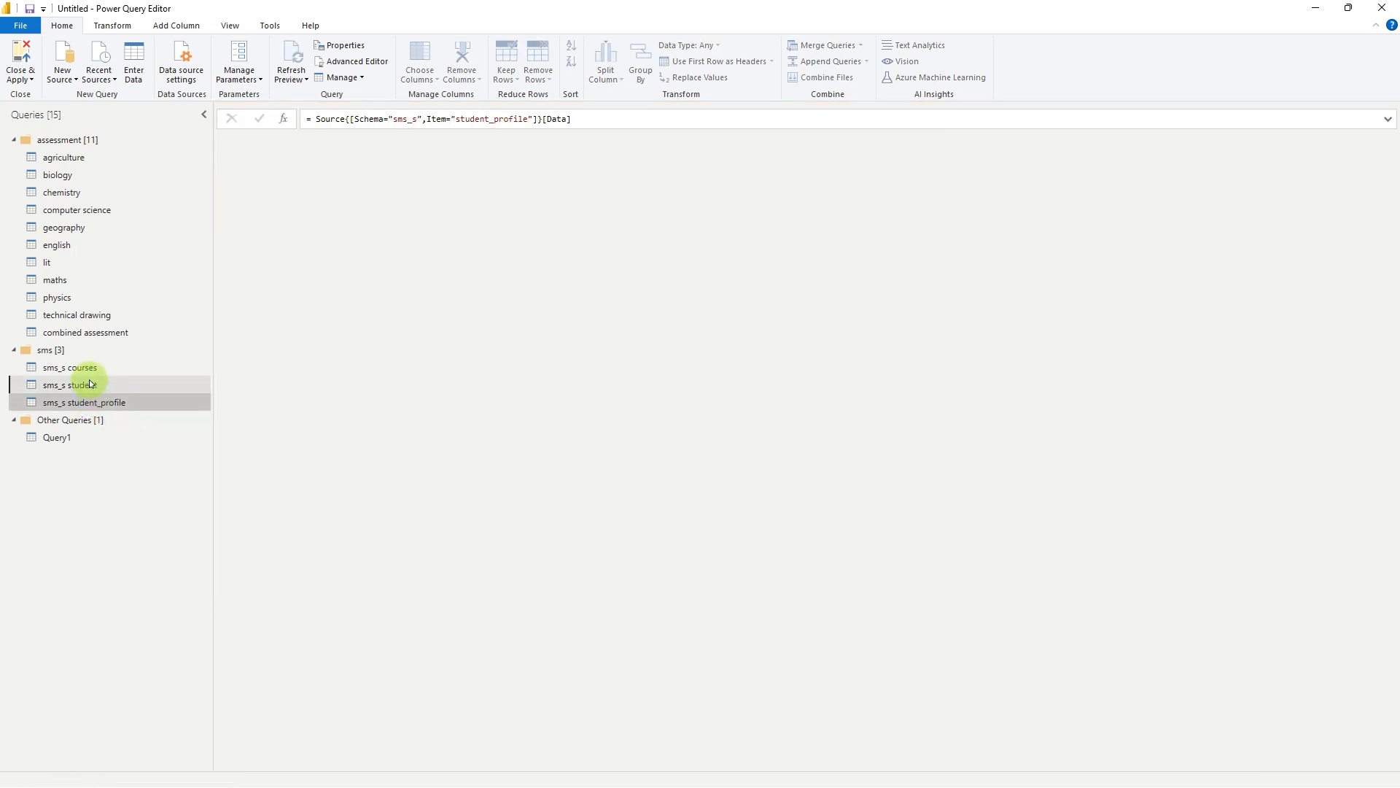
pyautogui.click(87, 371)
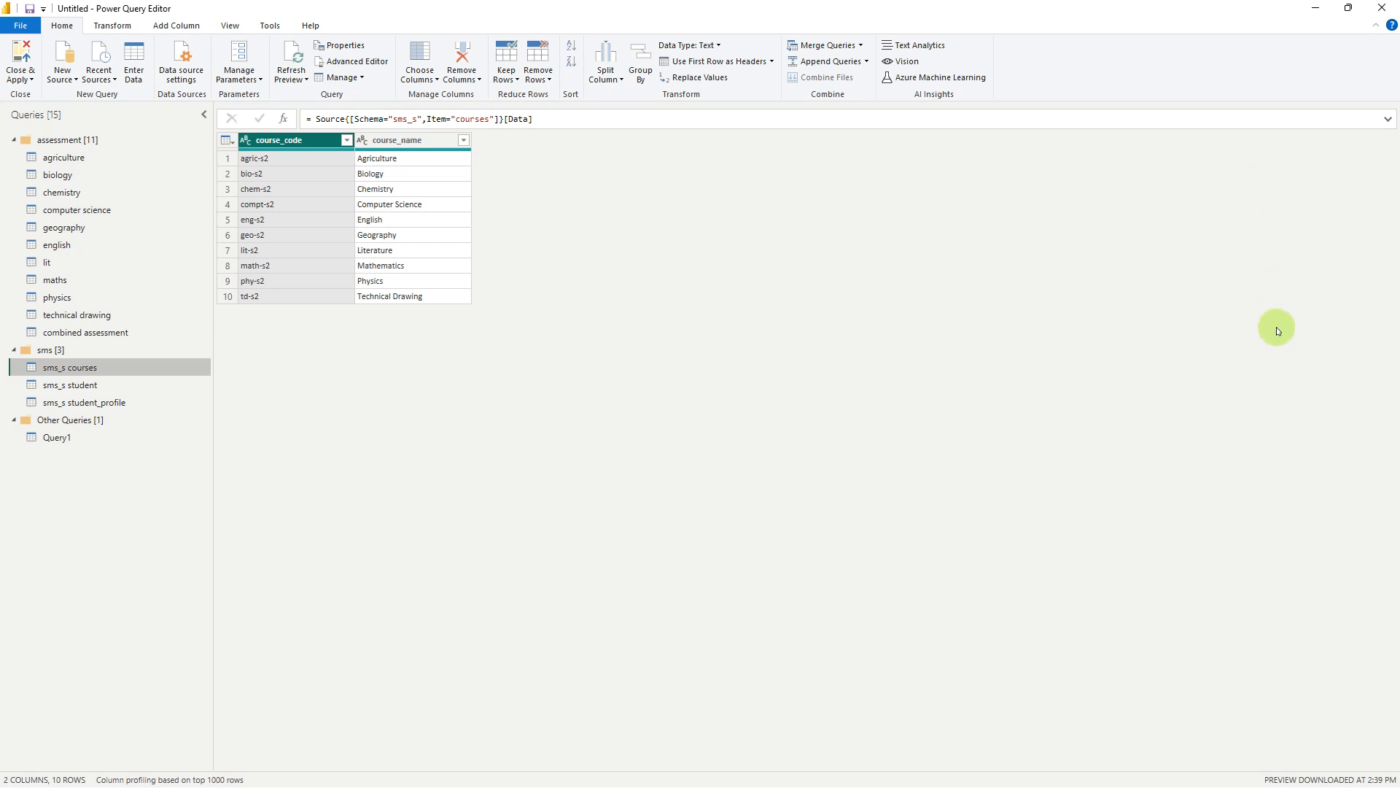
pyautogui.click(343, 48)
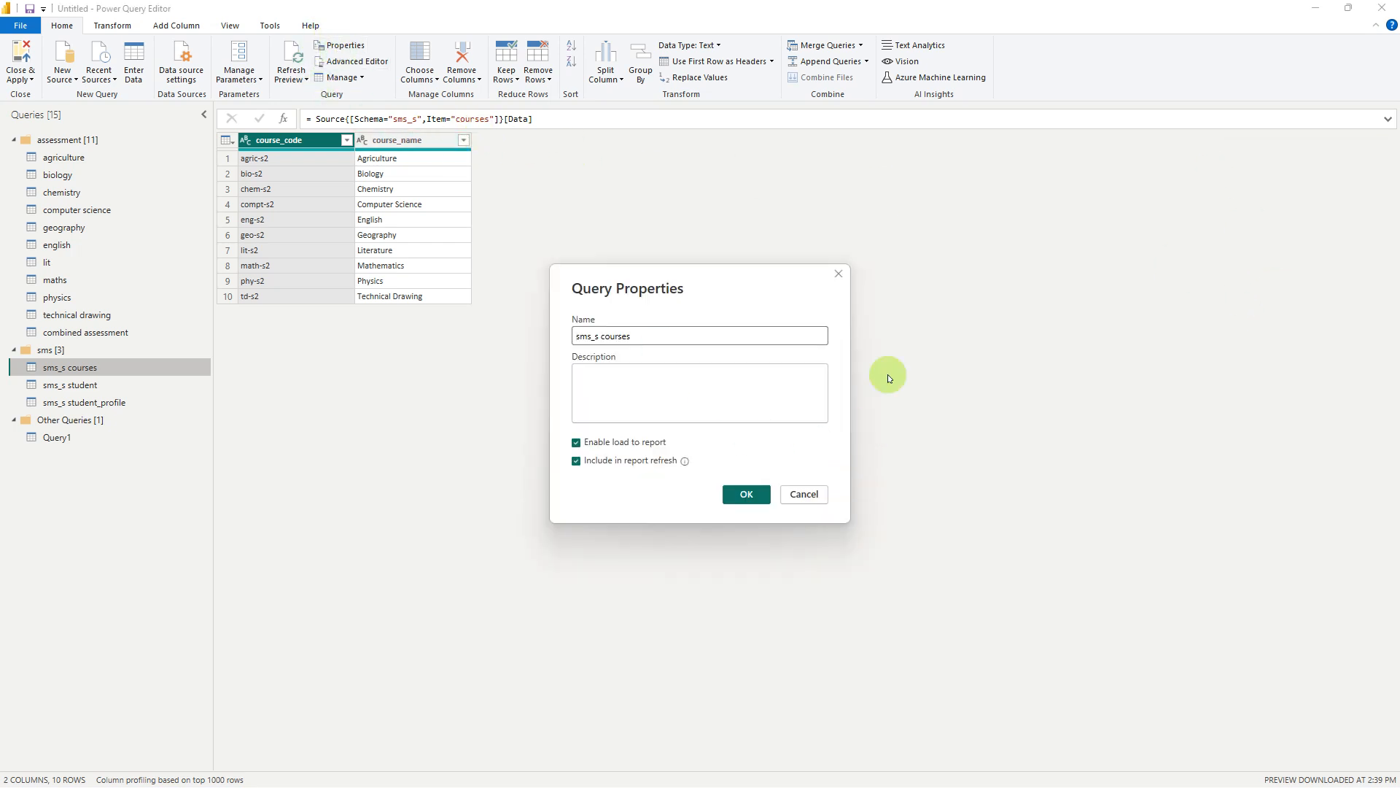
pyautogui.click(838, 273)
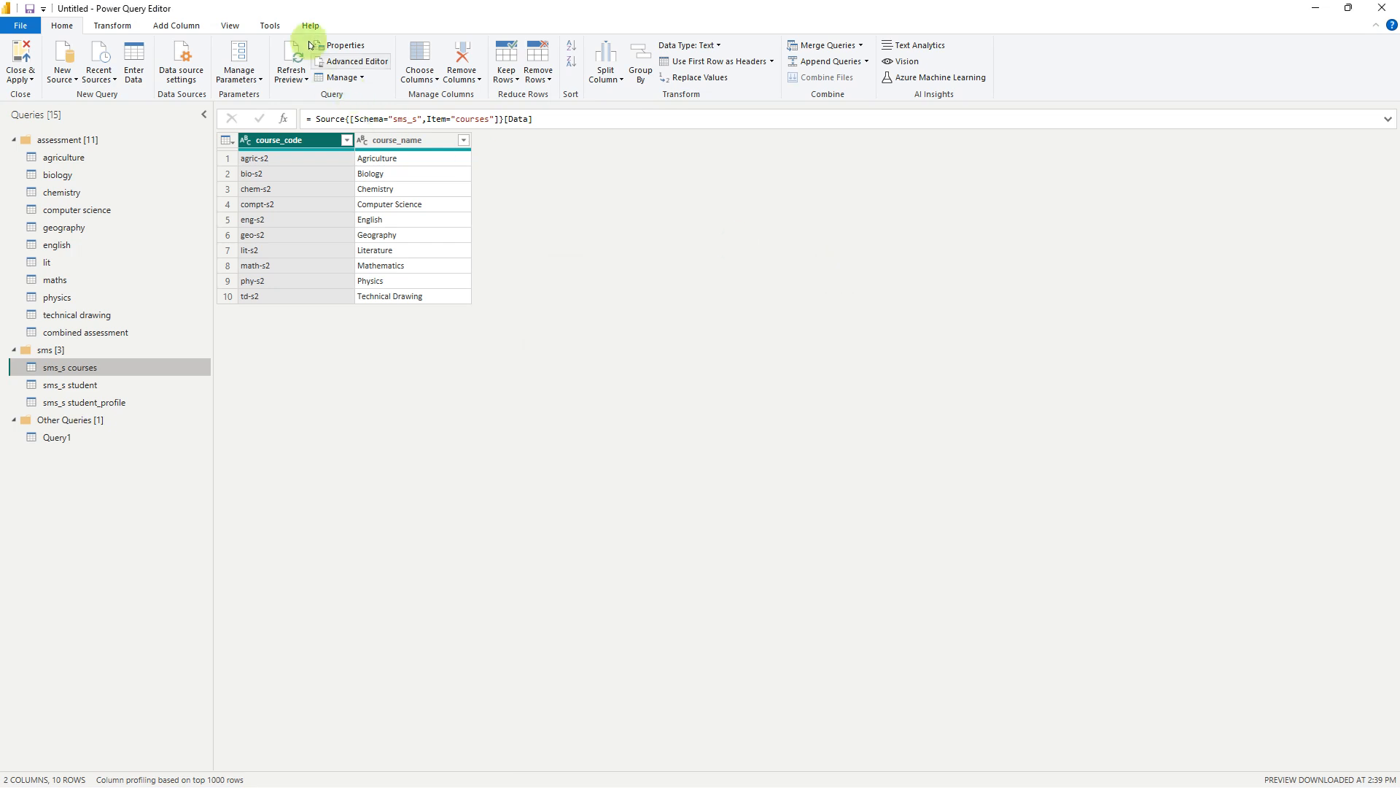
pyautogui.click(229, 27)
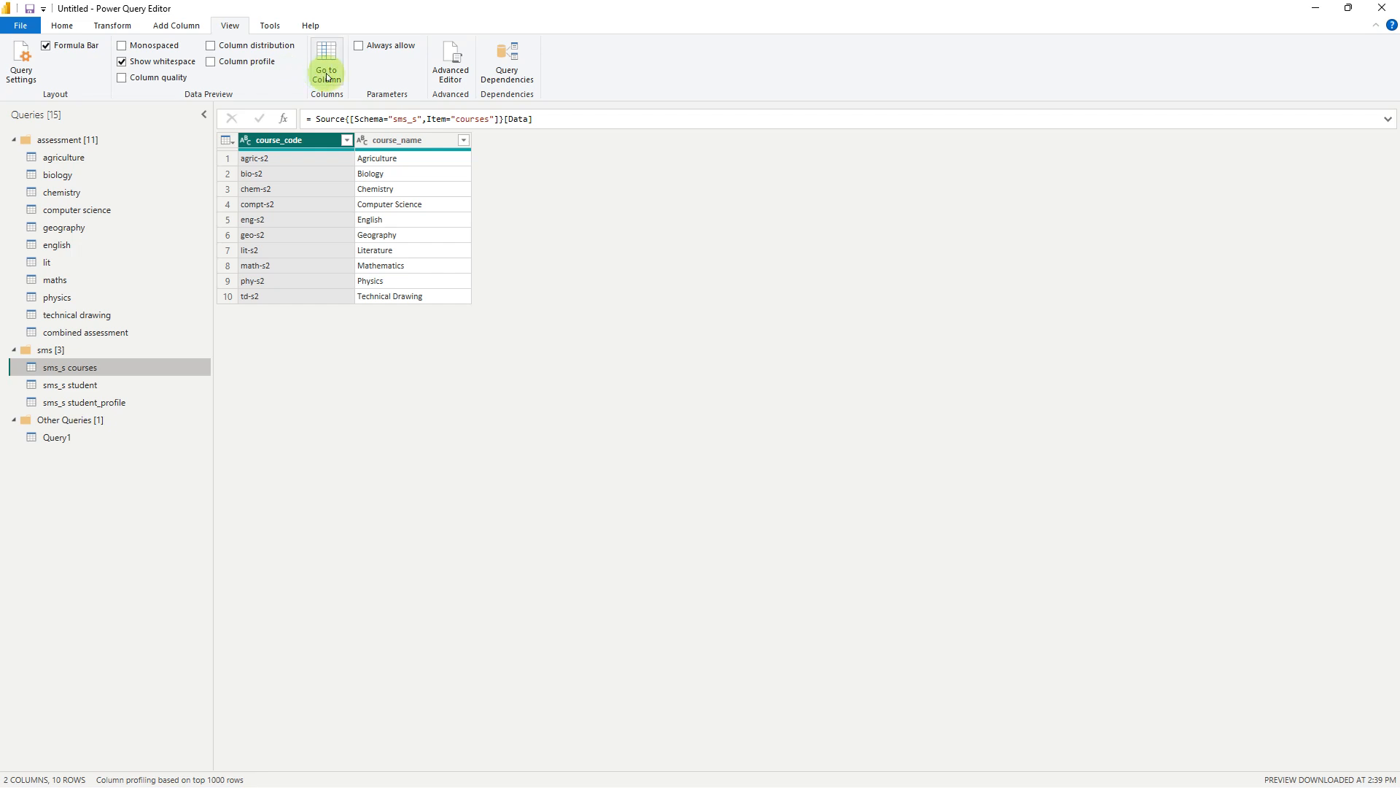
pyautogui.click(273, 26)
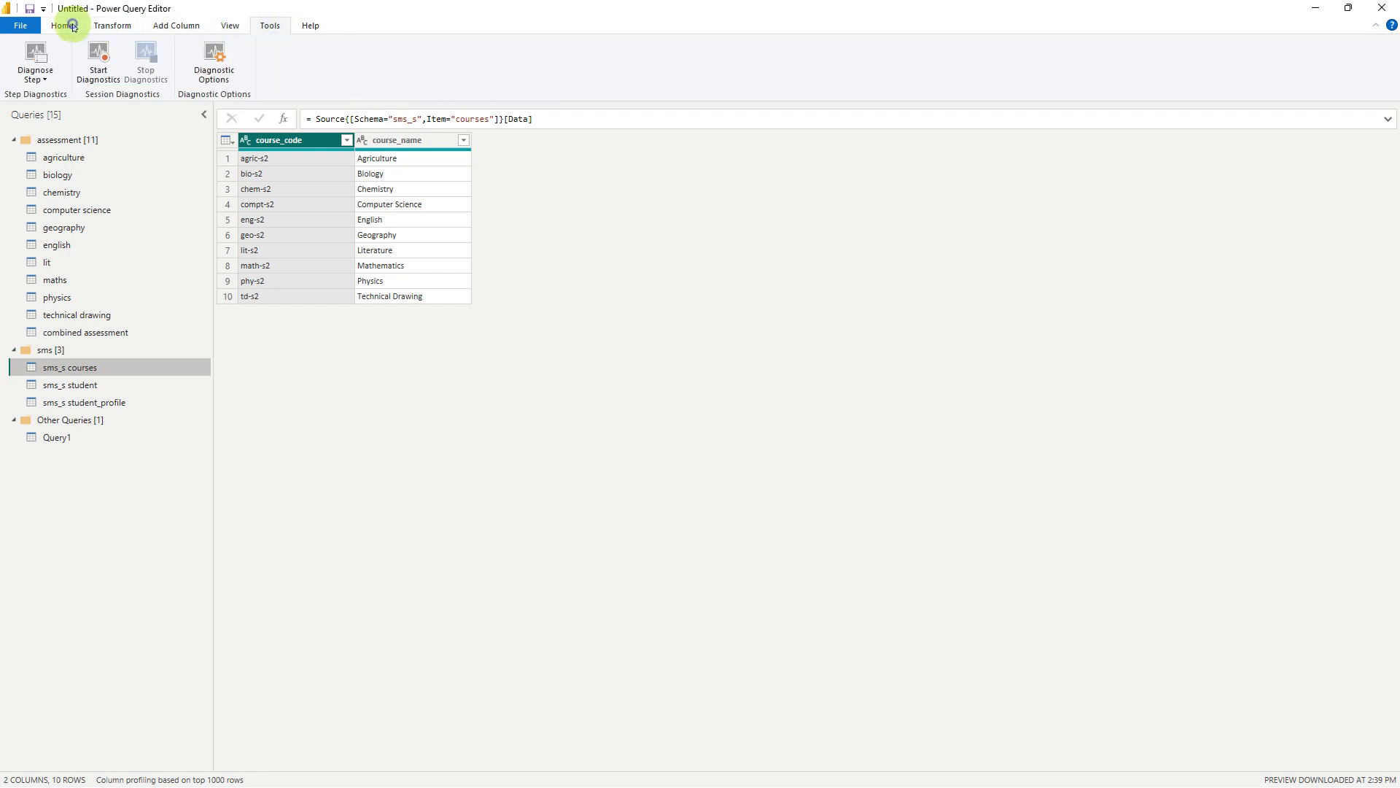
pyautogui.click(63, 26)
pyautogui.click(55, 246)
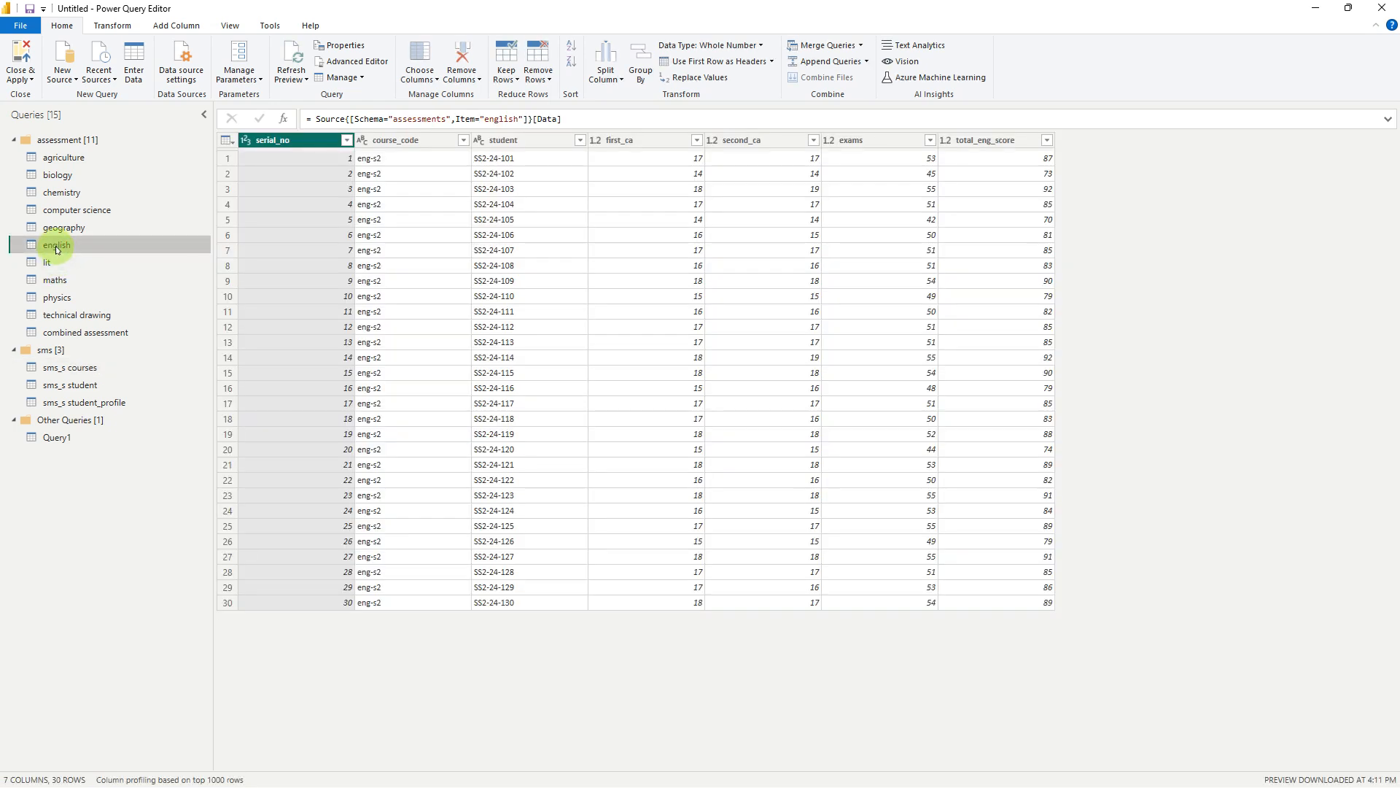
pyautogui.click(72, 370)
# Rename the sms_s student query as student
pyautogui.click(77, 387)
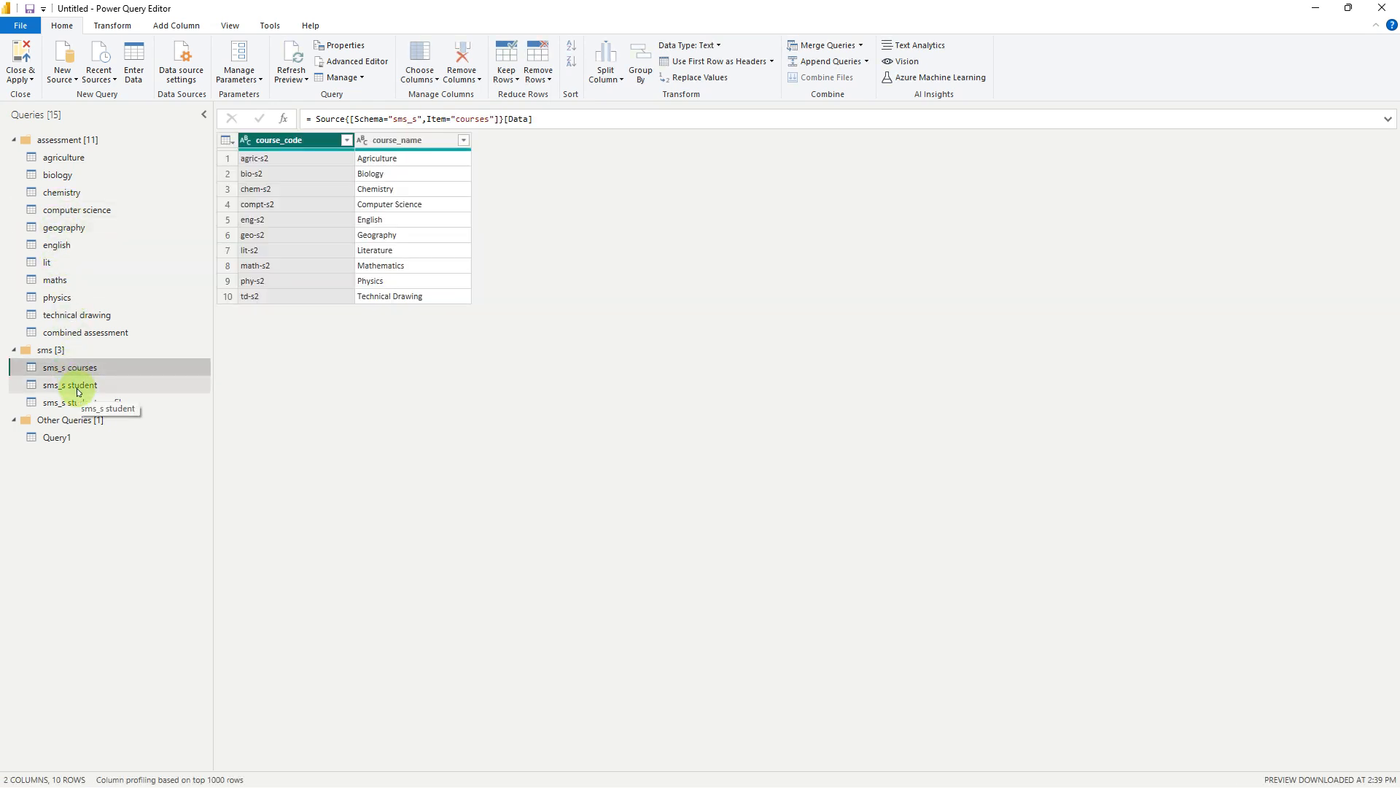
pyautogui.rightClick(78, 387)
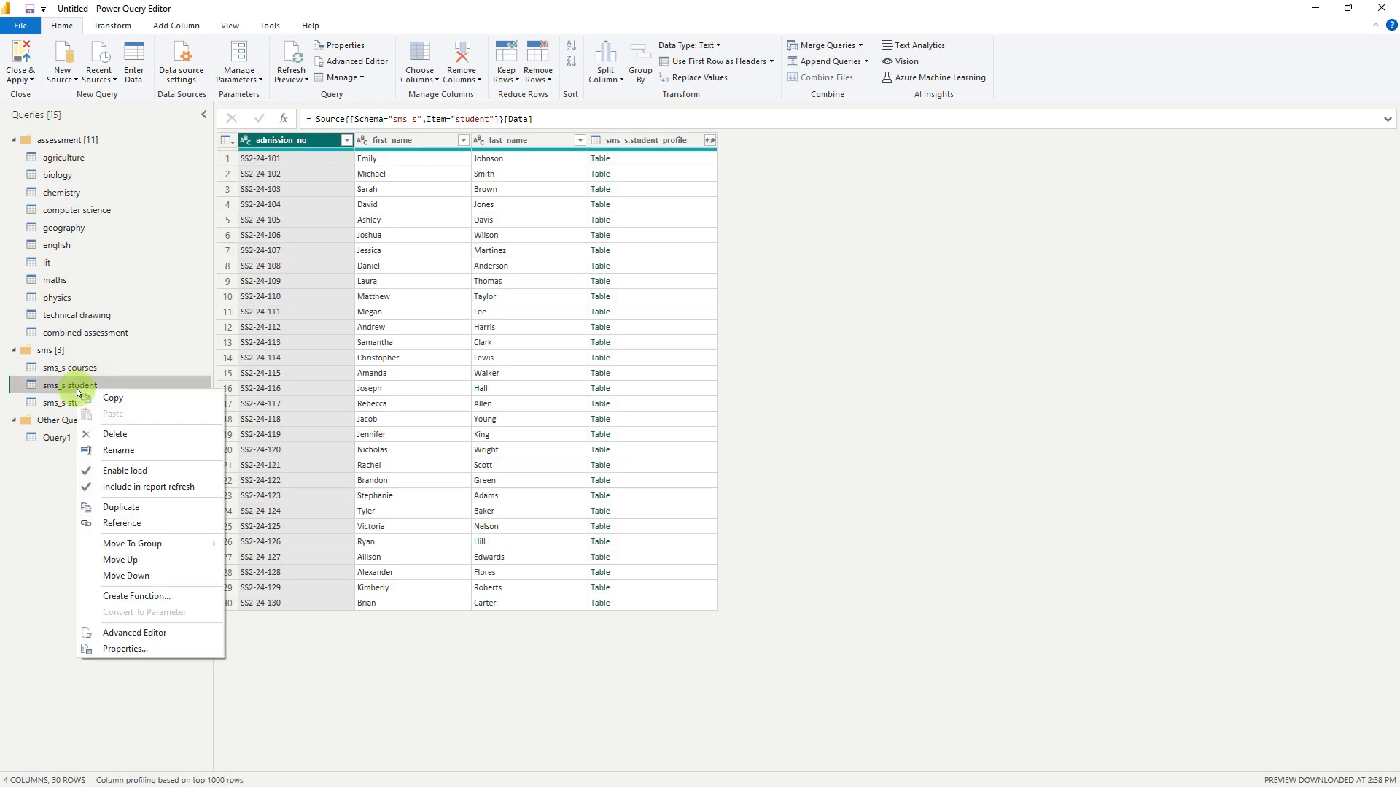
pyautogui.click(115, 450)
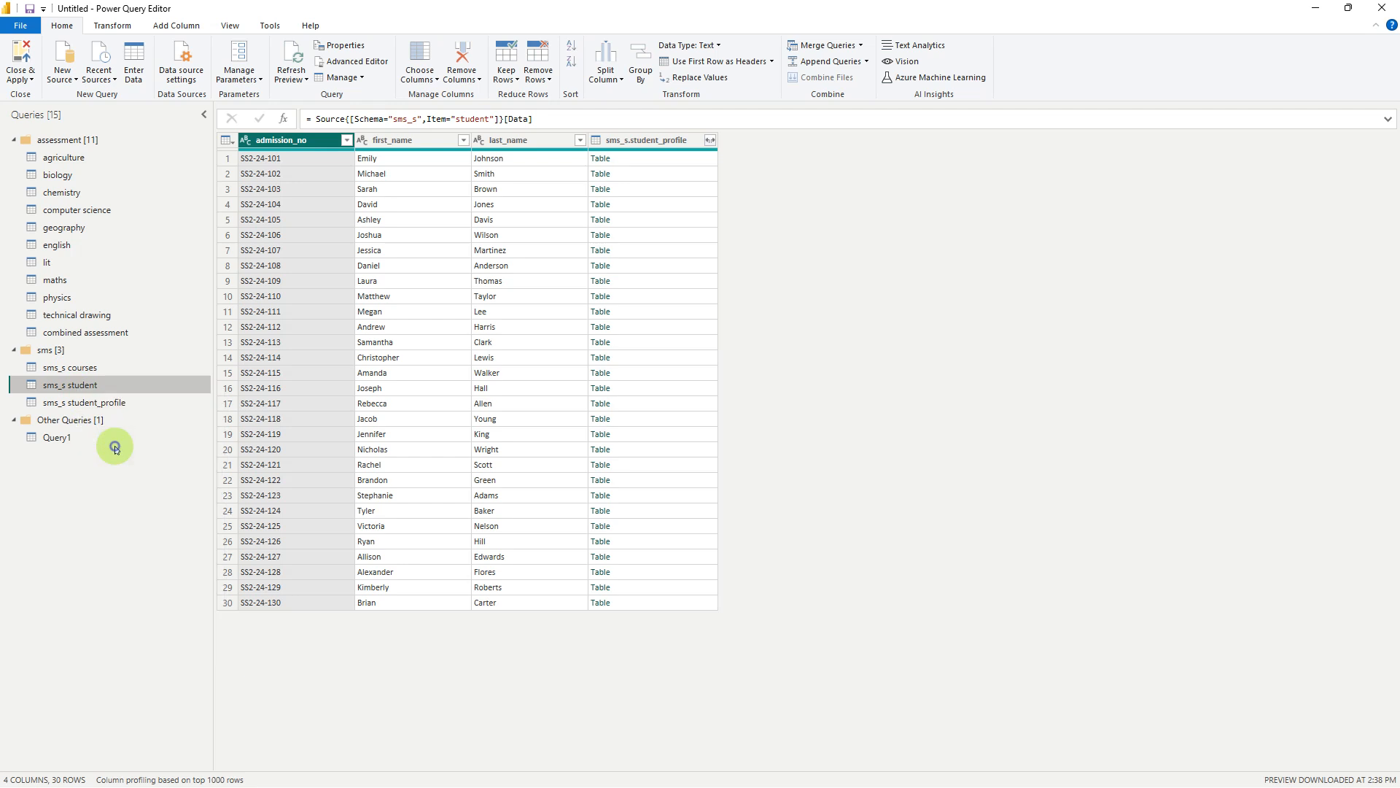
pyautogui.write('student')
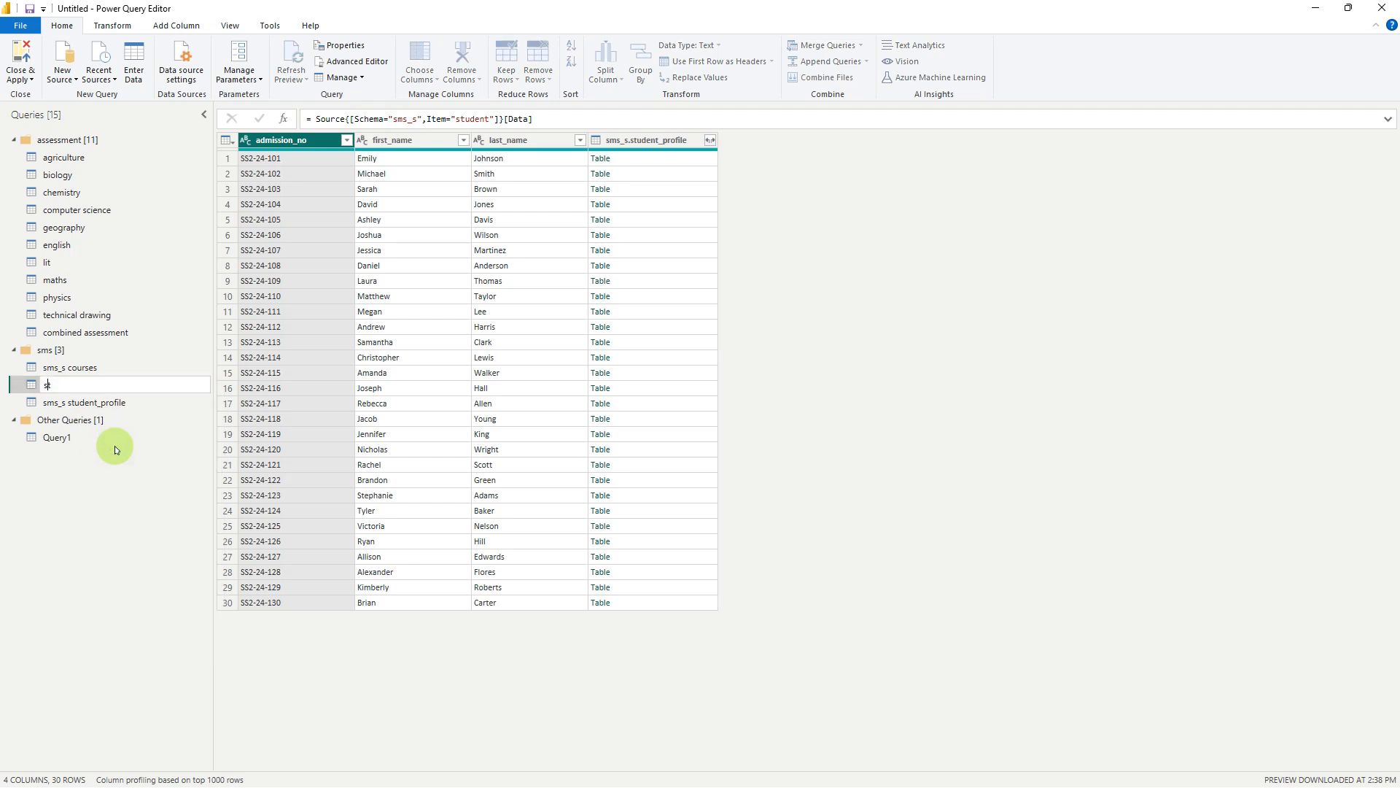
# Rename the sms_s courses query as courses
pyautogui.rightClick(82, 369)
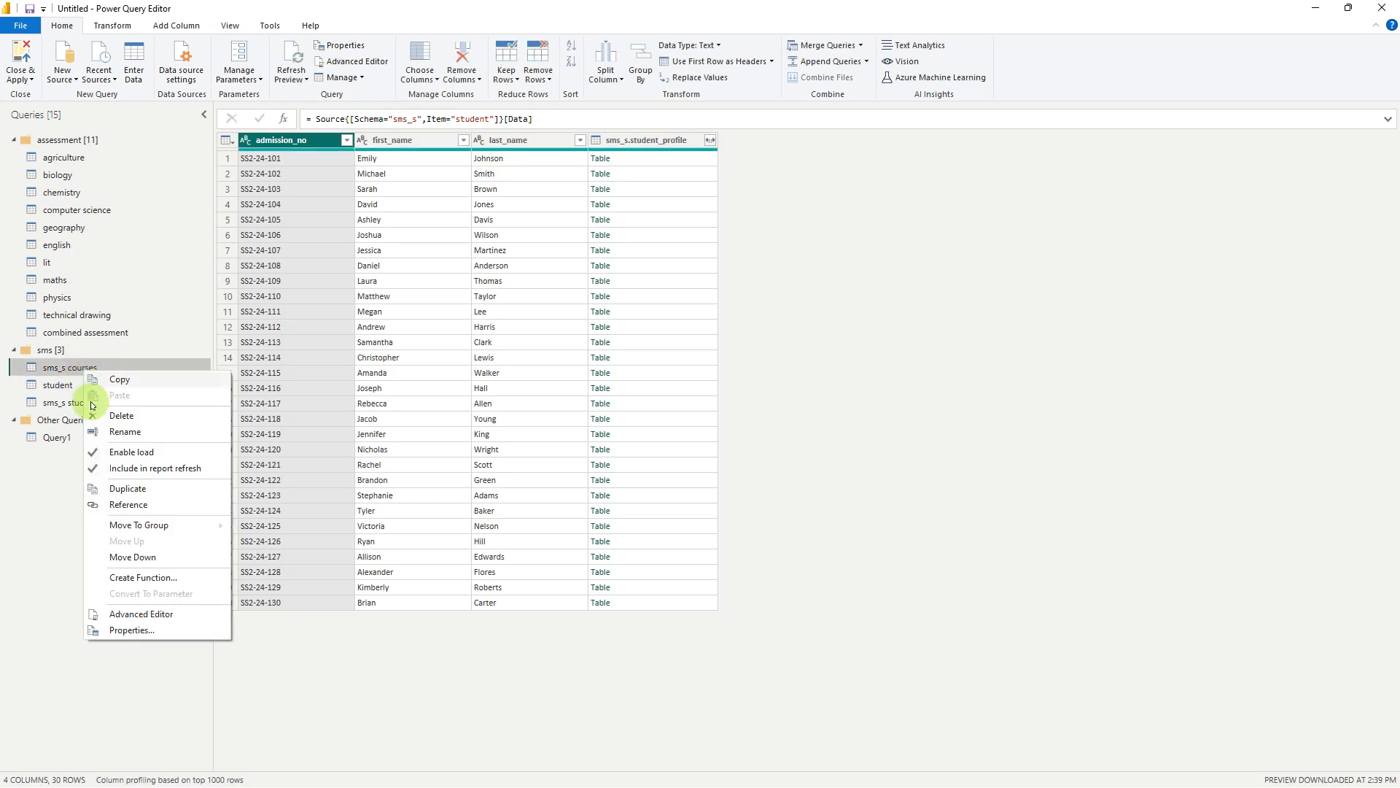
pyautogui.click(122, 431)
pyautogui.write('co')
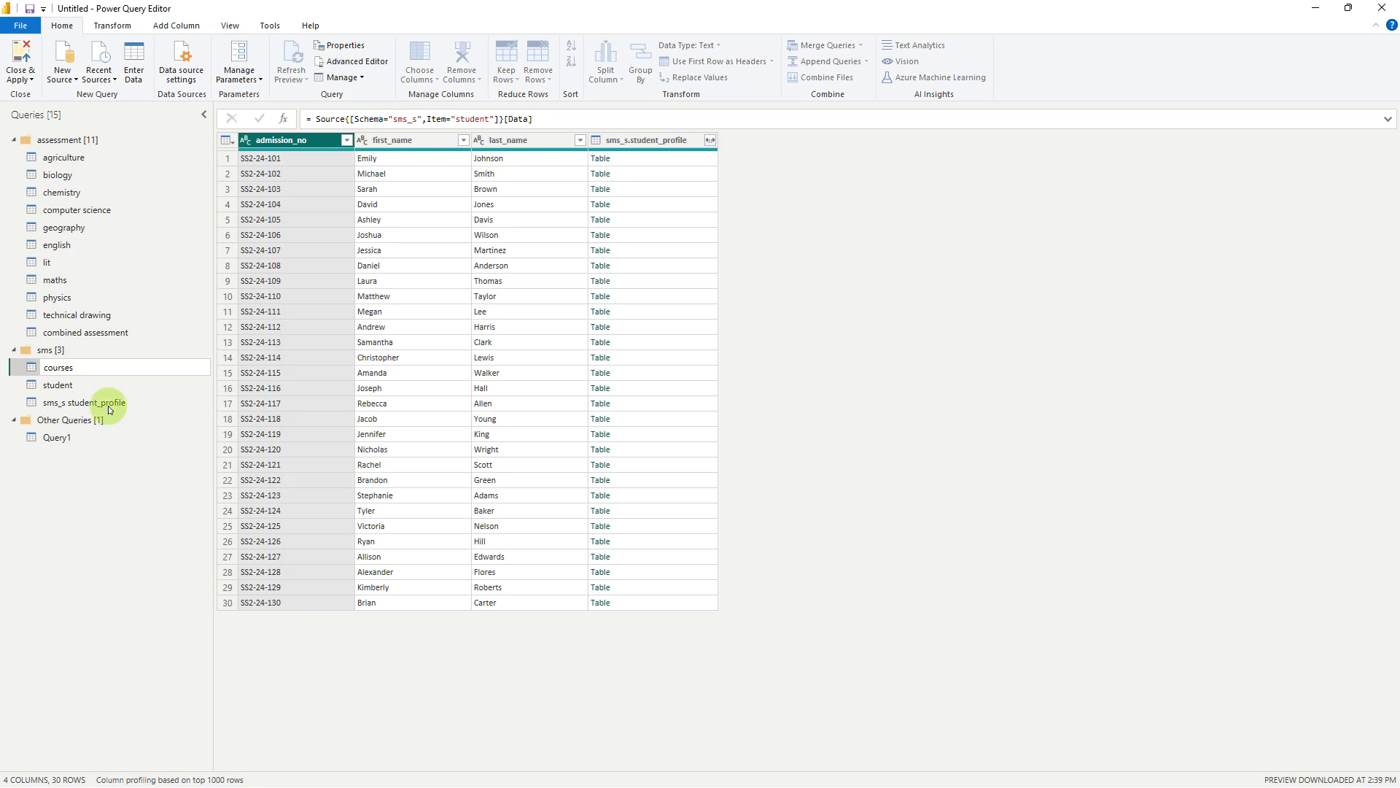
pyautogui.press('Return')
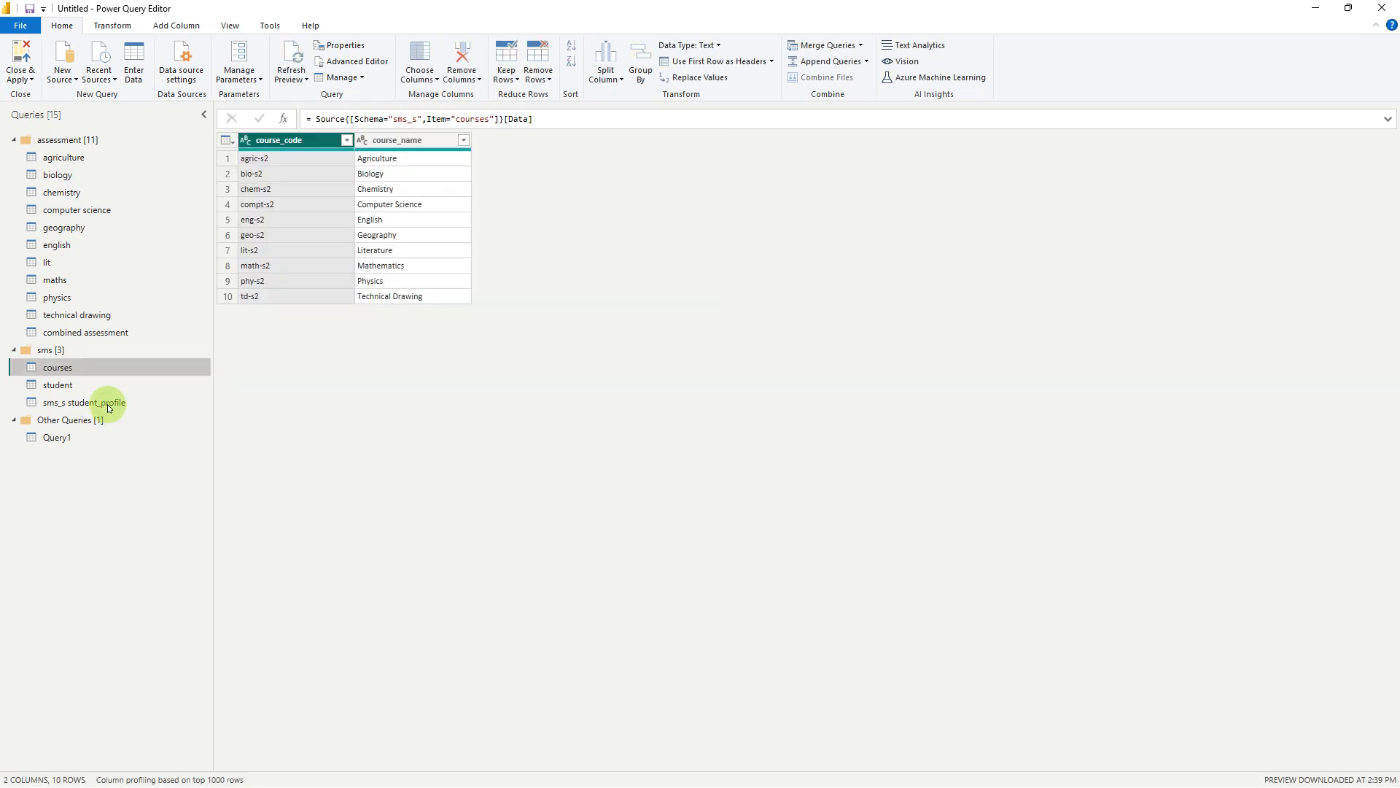
# Rename the sms_s student_profile query as student profile, removing its sms_s prefix
pyautogui.rightClick(96, 405)
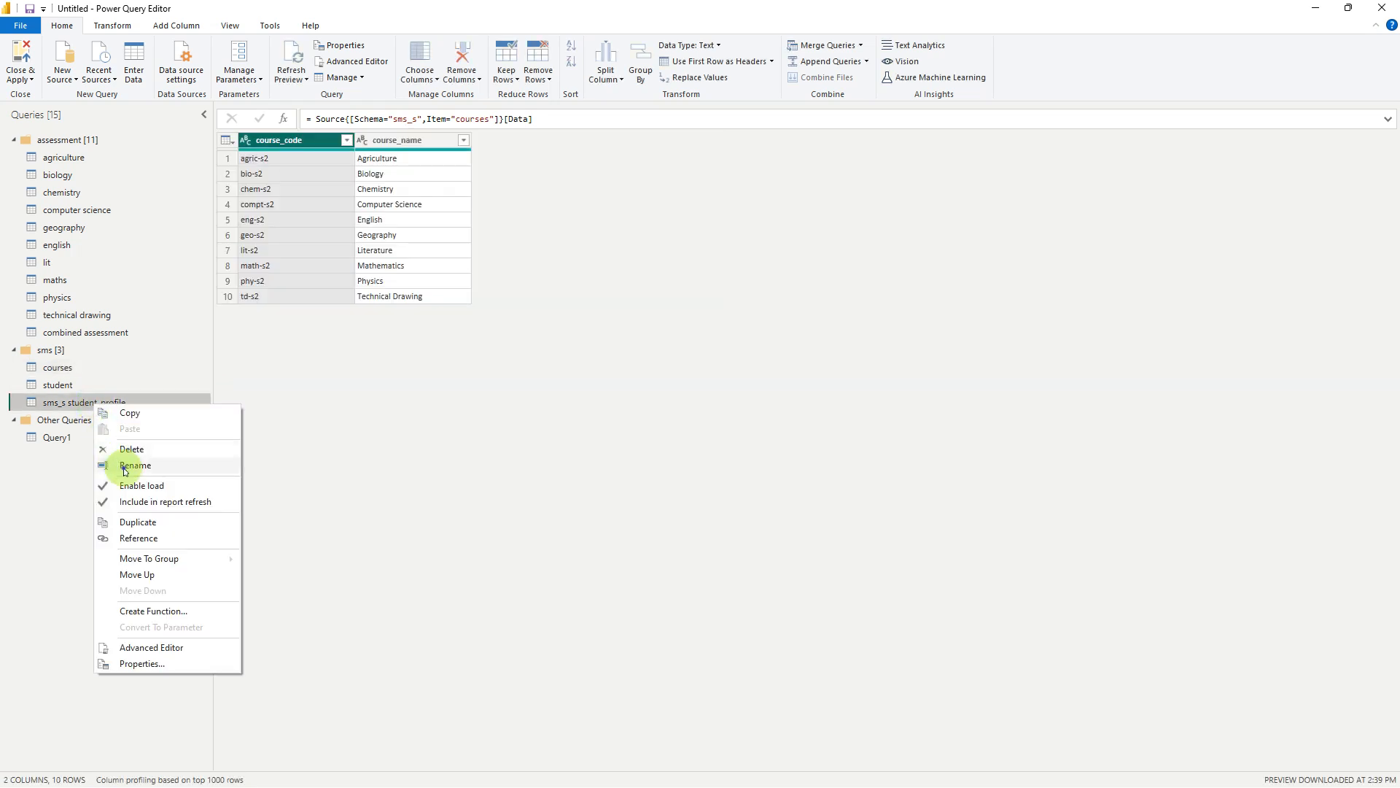
pyautogui.click(132, 463)
pyautogui.click(68, 402)
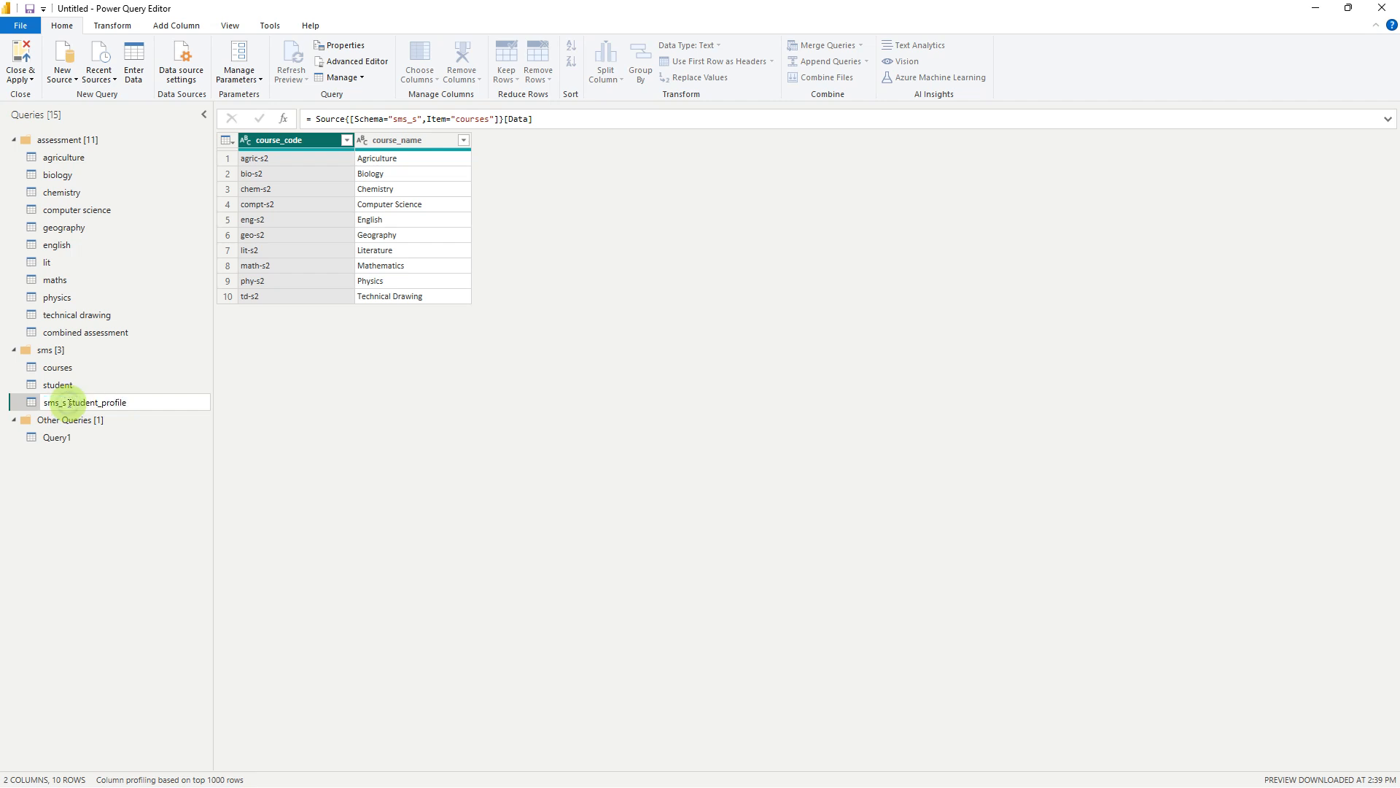
pyautogui.moveTo(68, 402); pyautogui.dragTo(29, 403)
pyautogui.press('BackSpace')
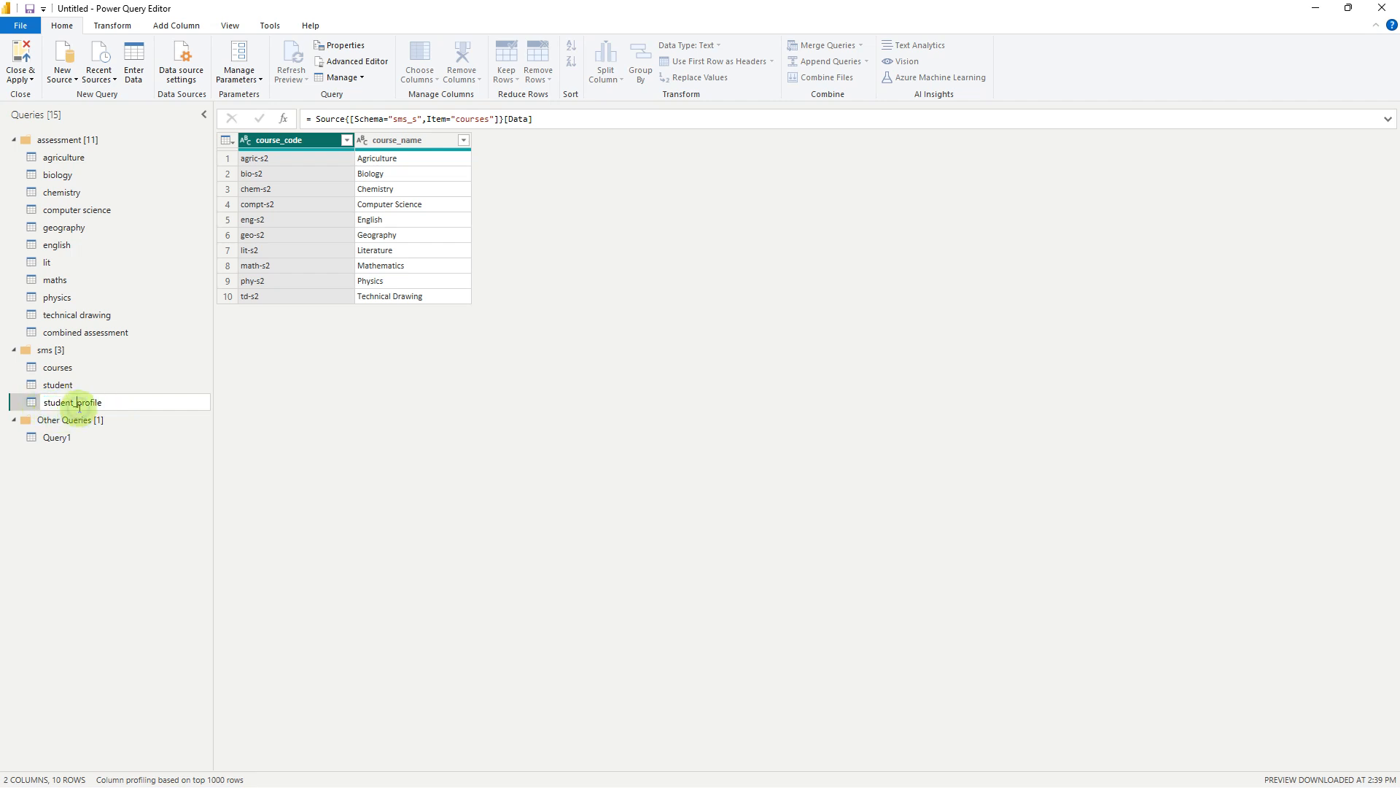
pyautogui.press('Return')
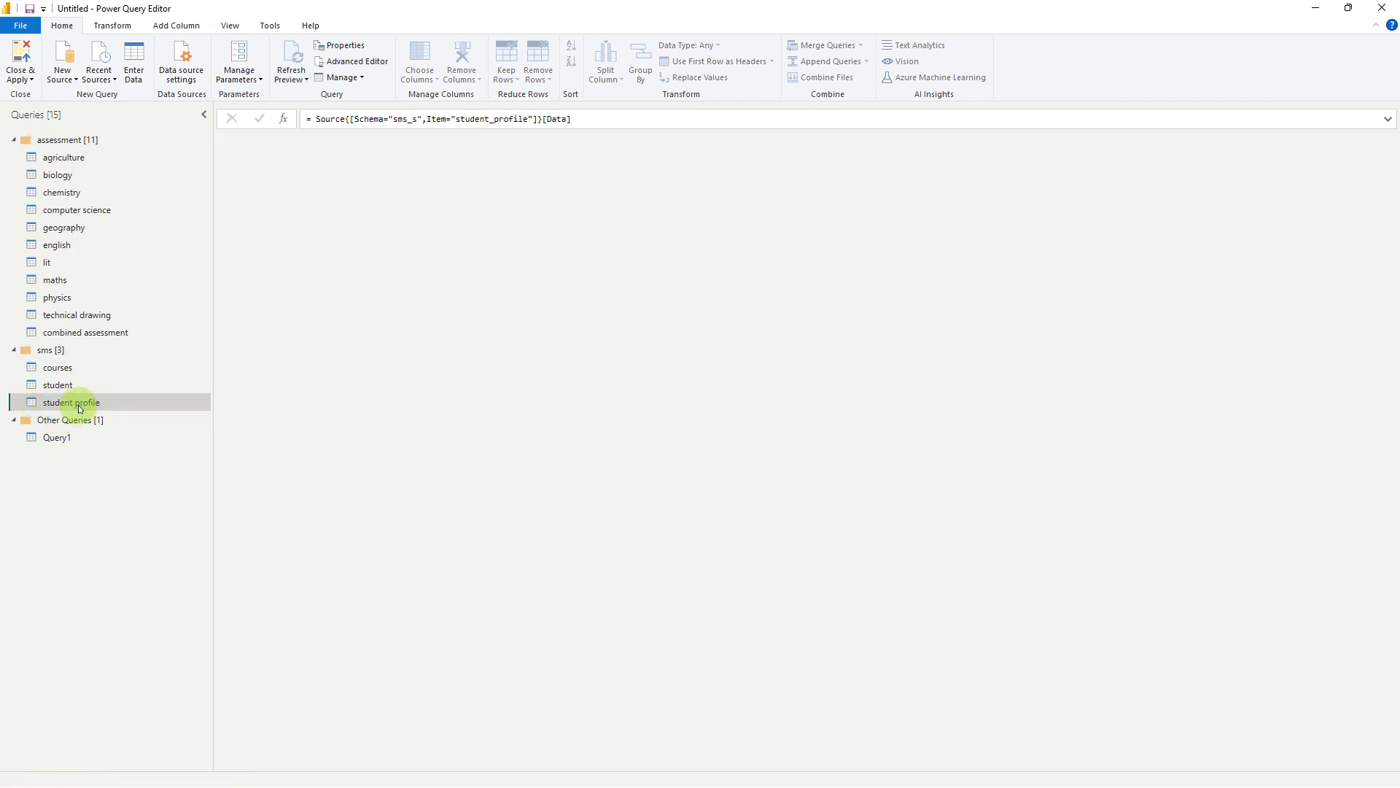
# Check the load and refresh options in the student profile query's properties
pyautogui.rightClick(78, 406)
pyautogui.click(124, 666)
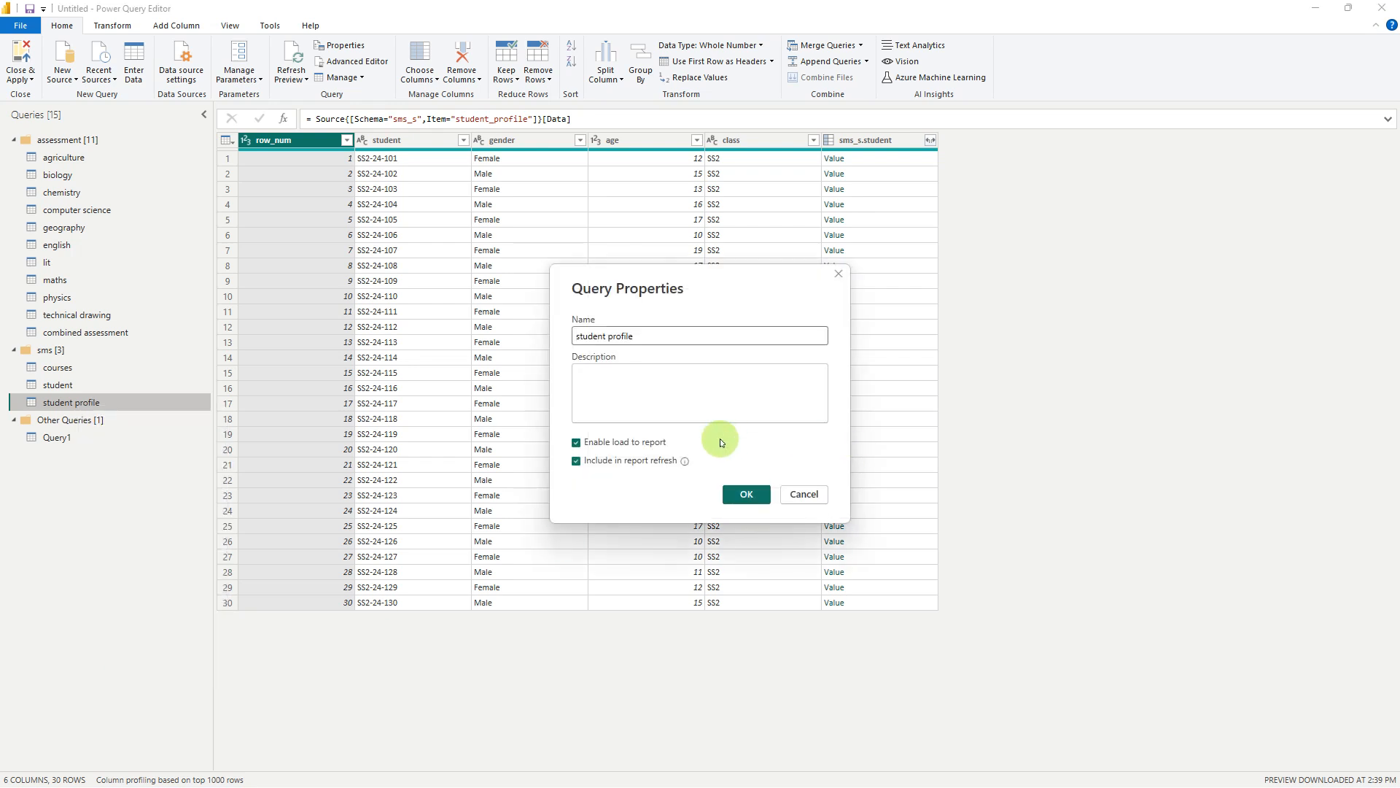
pyautogui.click(800, 493)
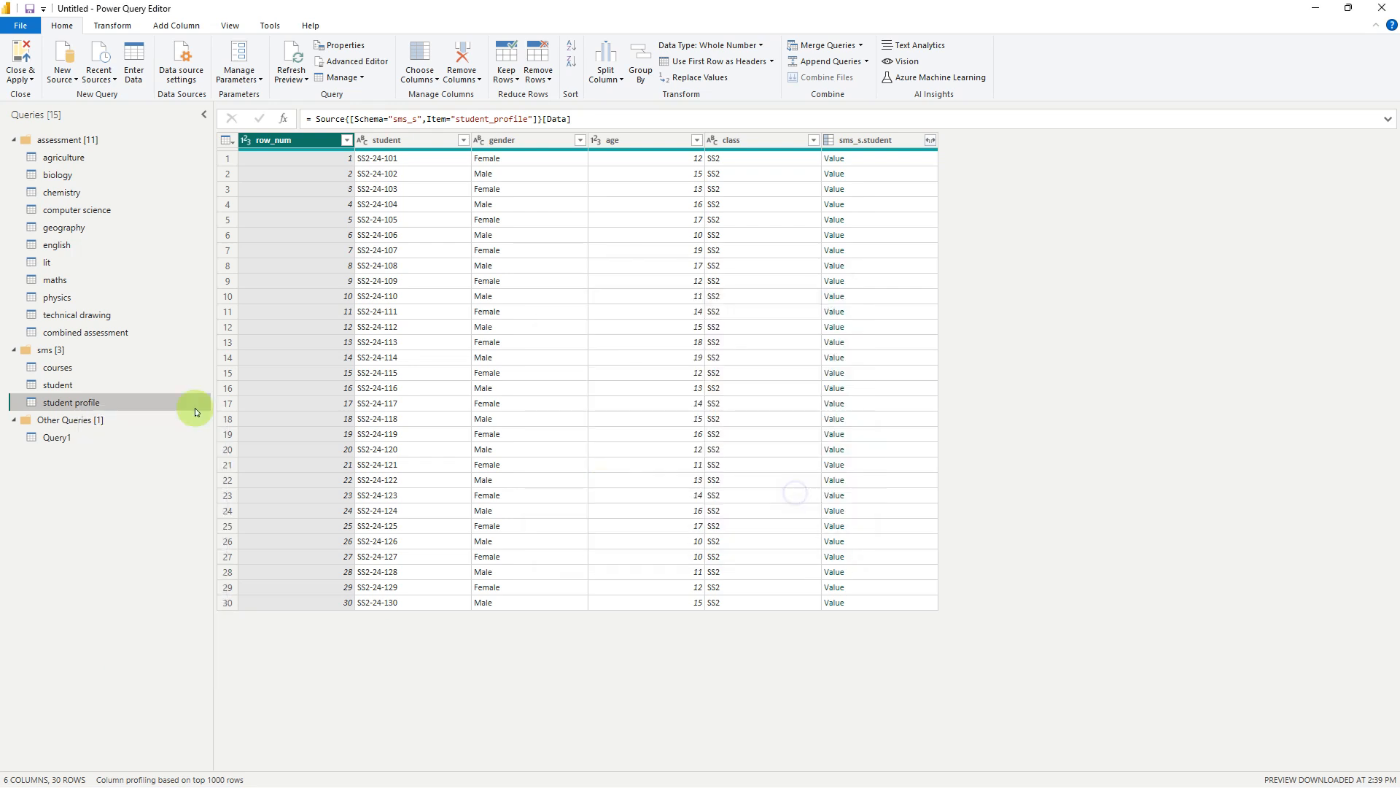
# Close the query editor and apply the pending query changes to load all the tables into the report
pyautogui.click(68, 193)
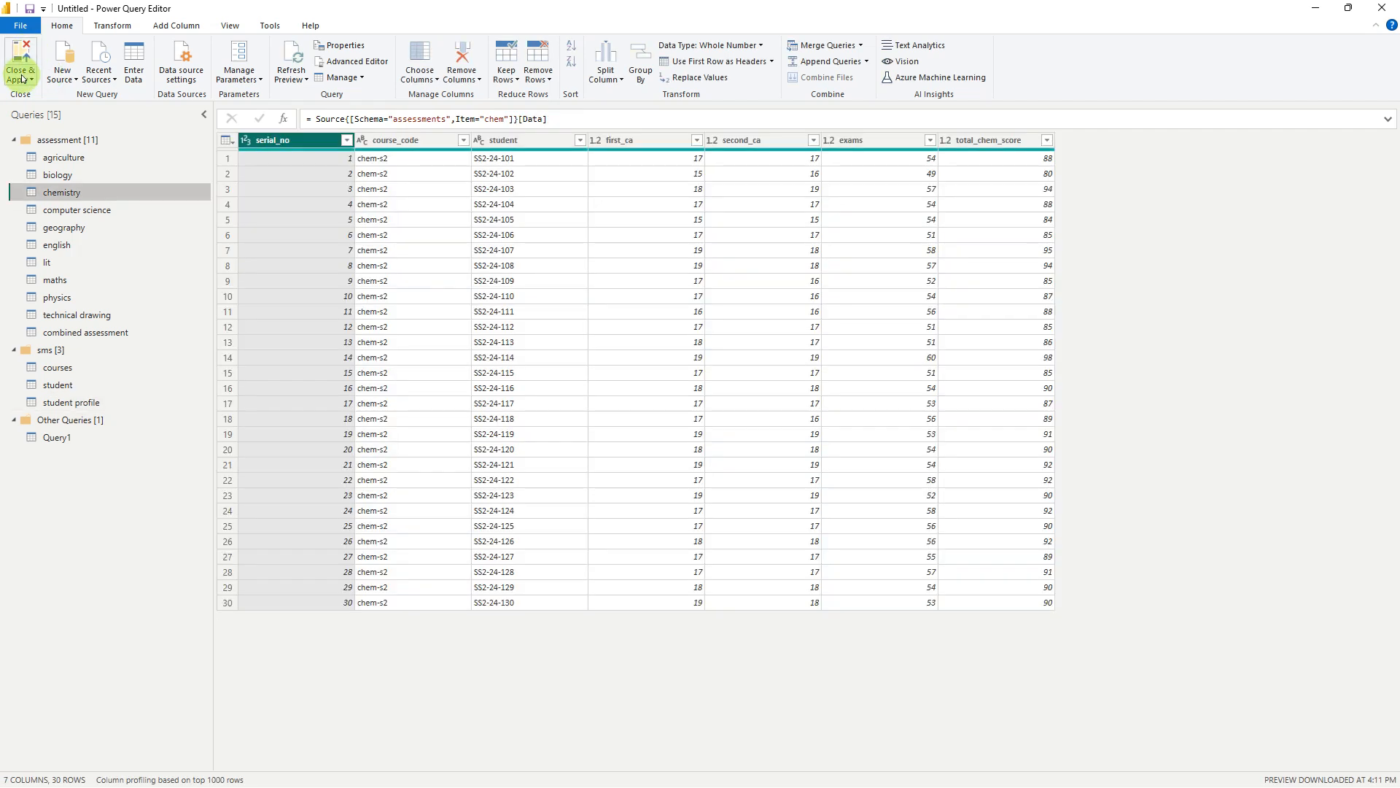
pyautogui.click(22, 78)
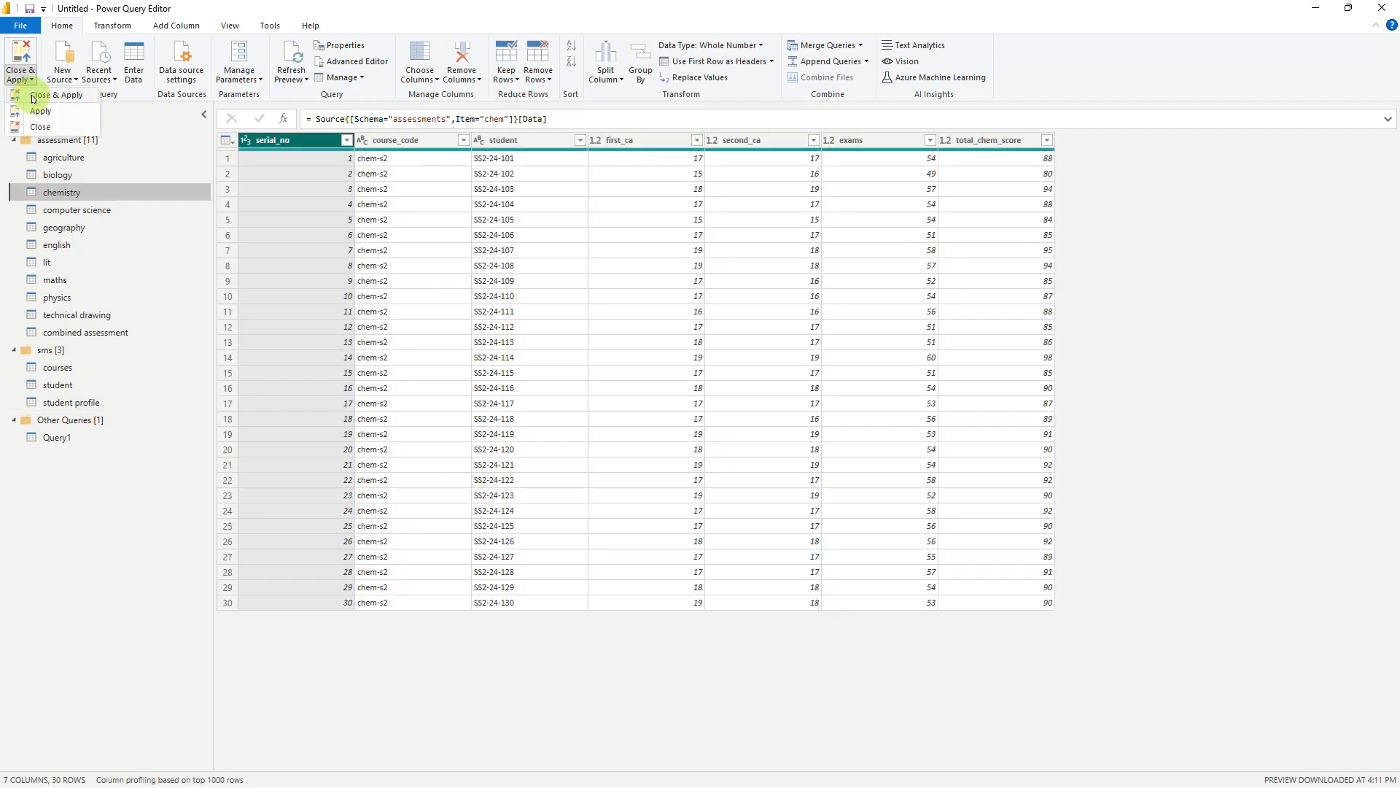
pyautogui.click(33, 95)
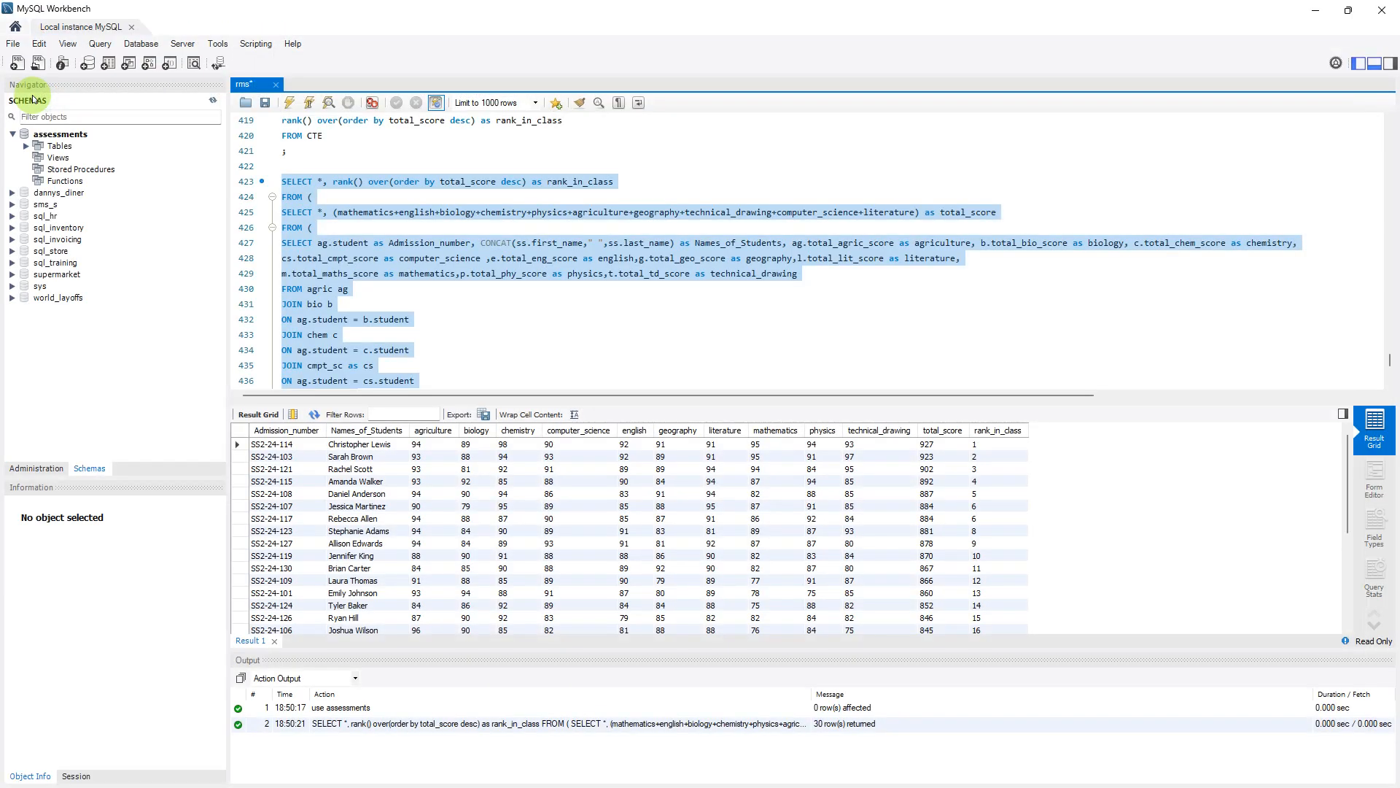
pyautogui.click(1376, 17)
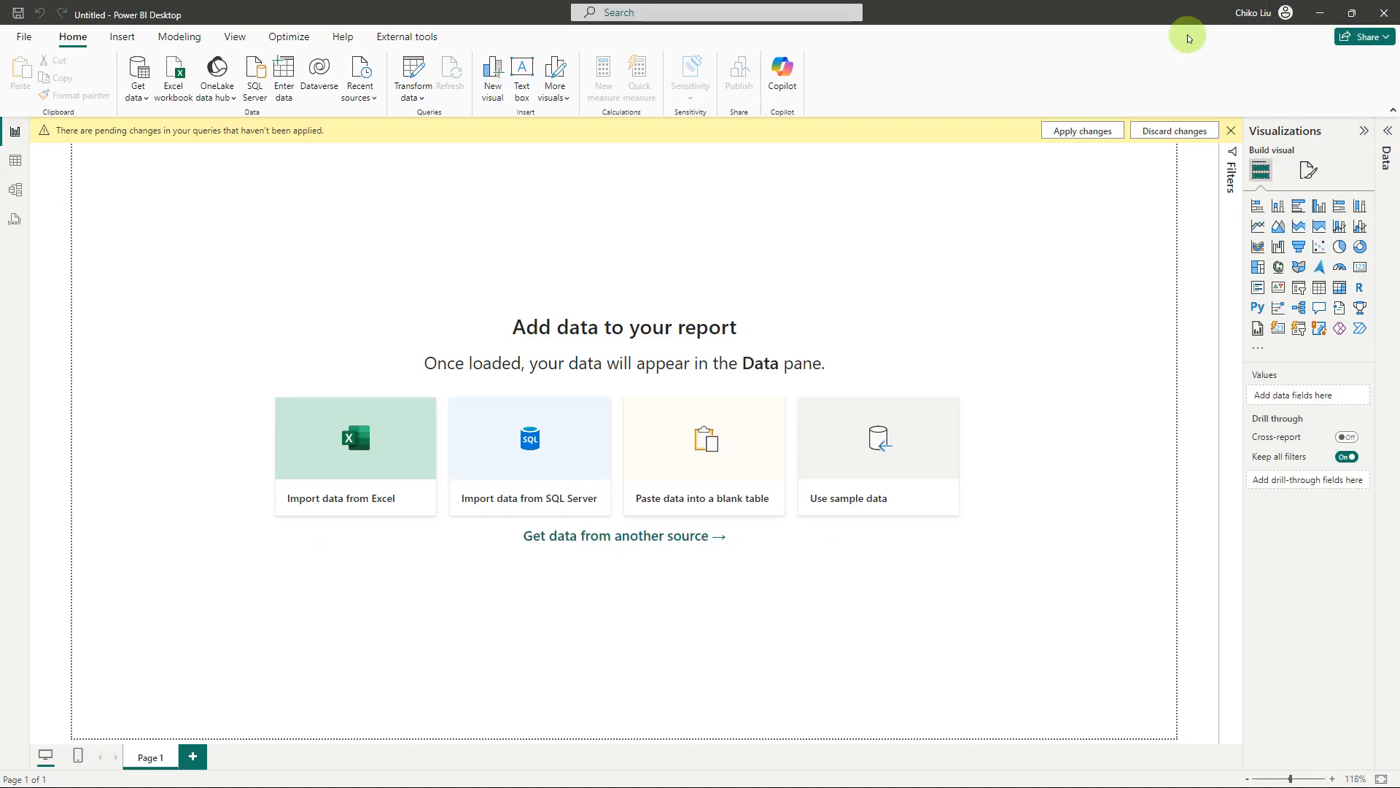
pyautogui.click(1072, 131)
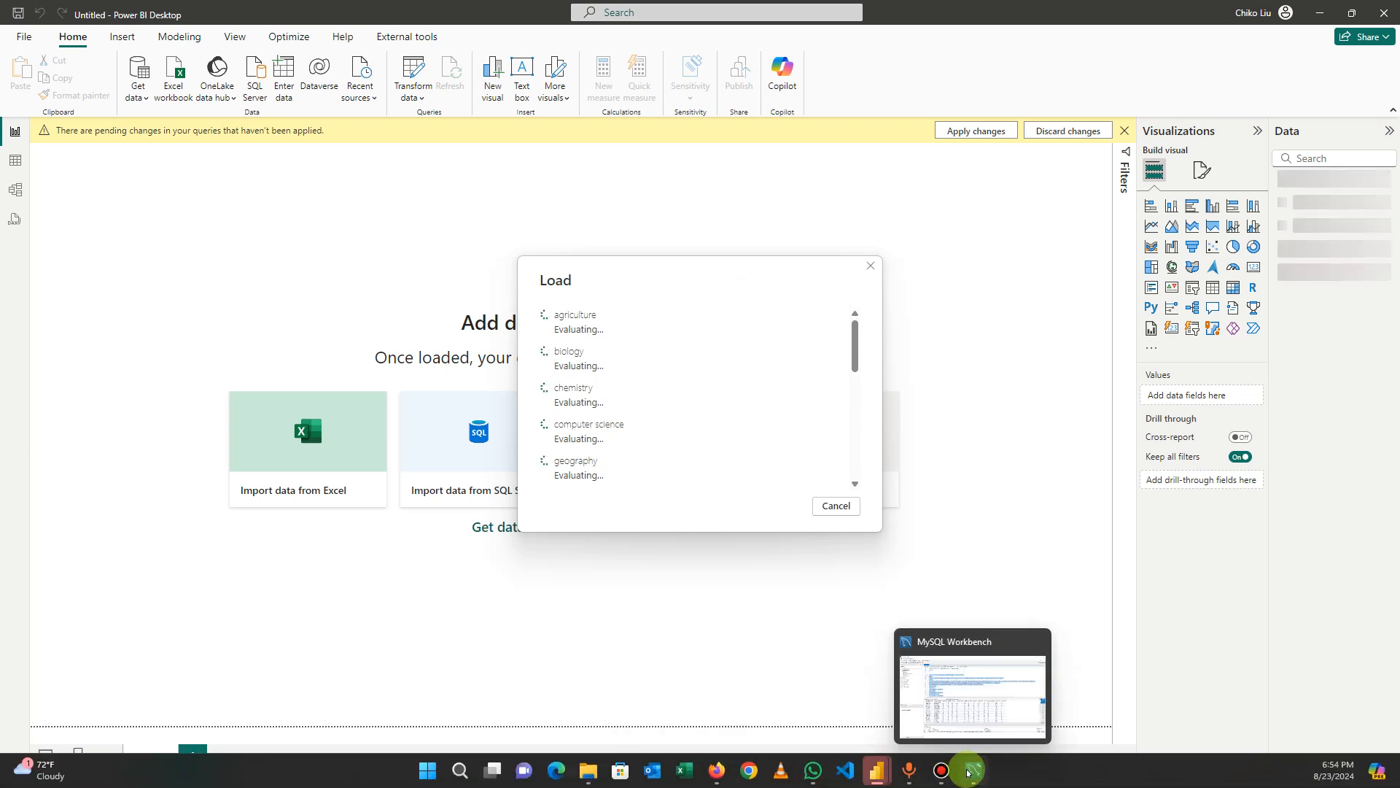
pyautogui.click(968, 772)
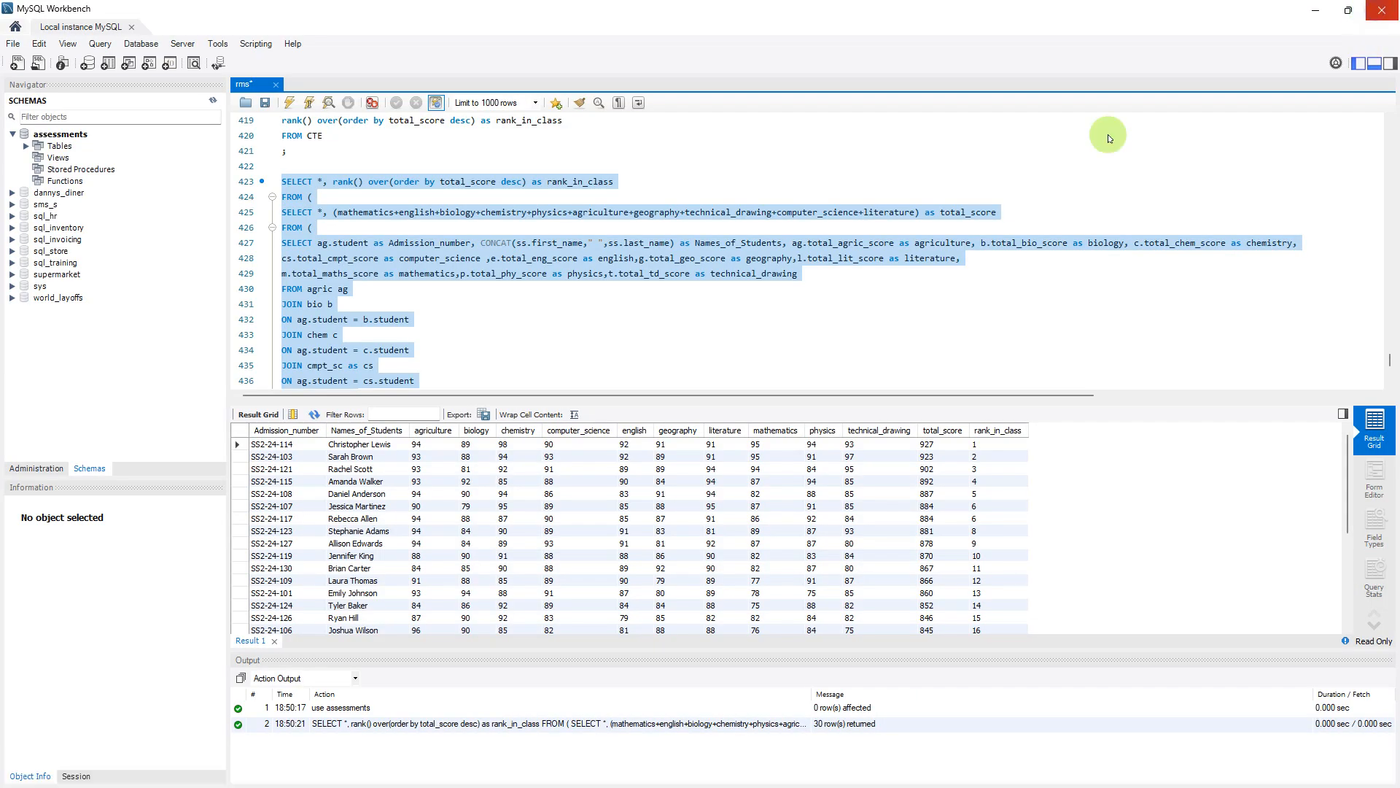
pyautogui.hotkey('alt', 'Tab')
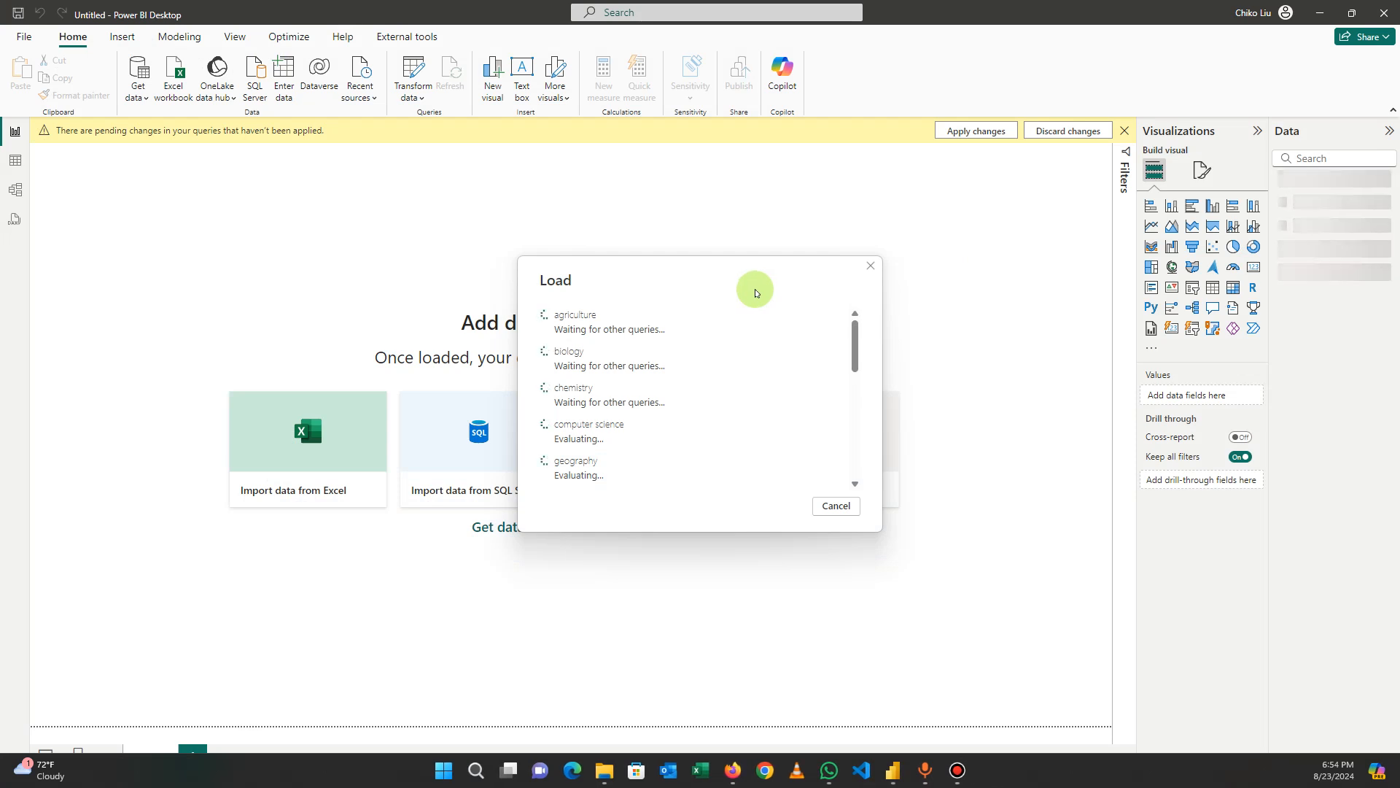
pyautogui.doubleClick(738, 296)
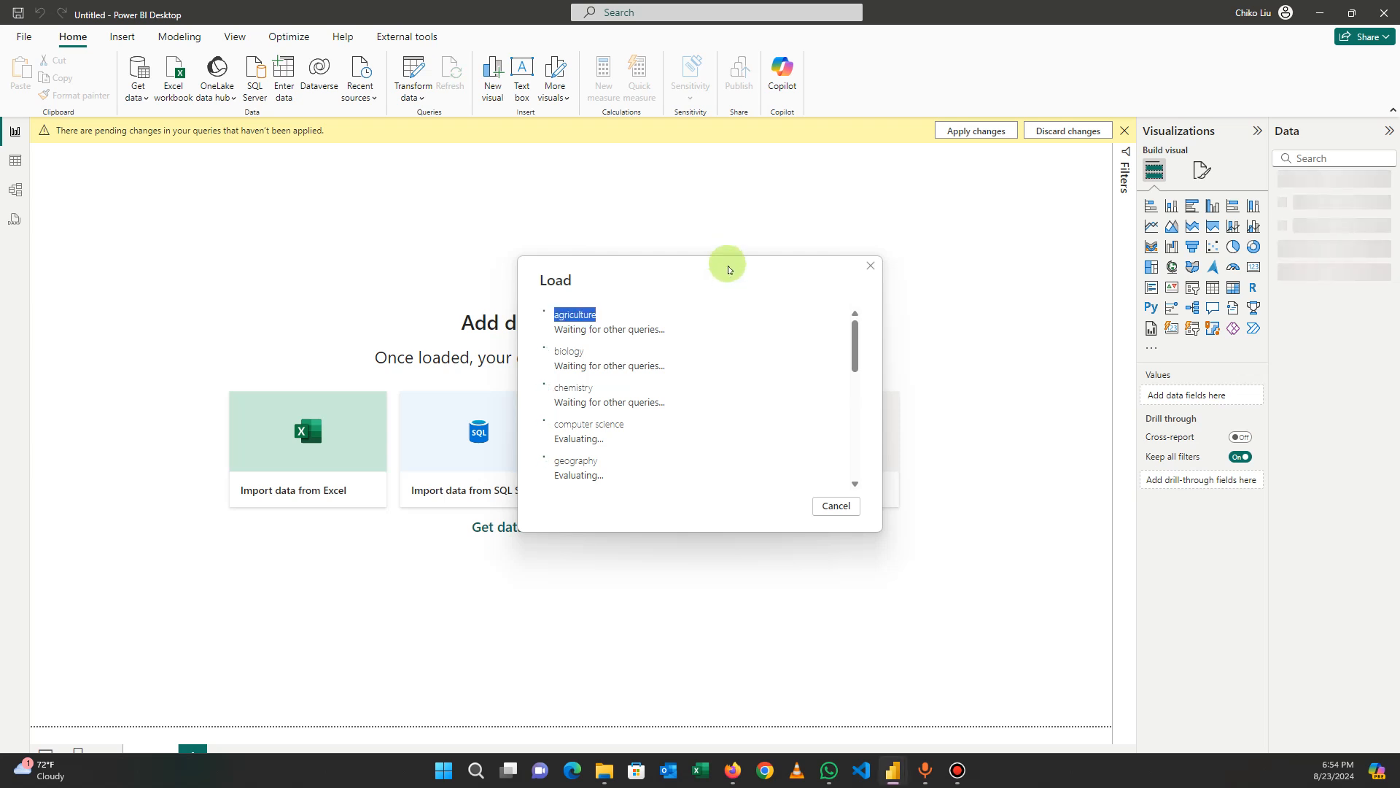
pyautogui.moveTo(739, 280); pyautogui.dragTo(706, 234)
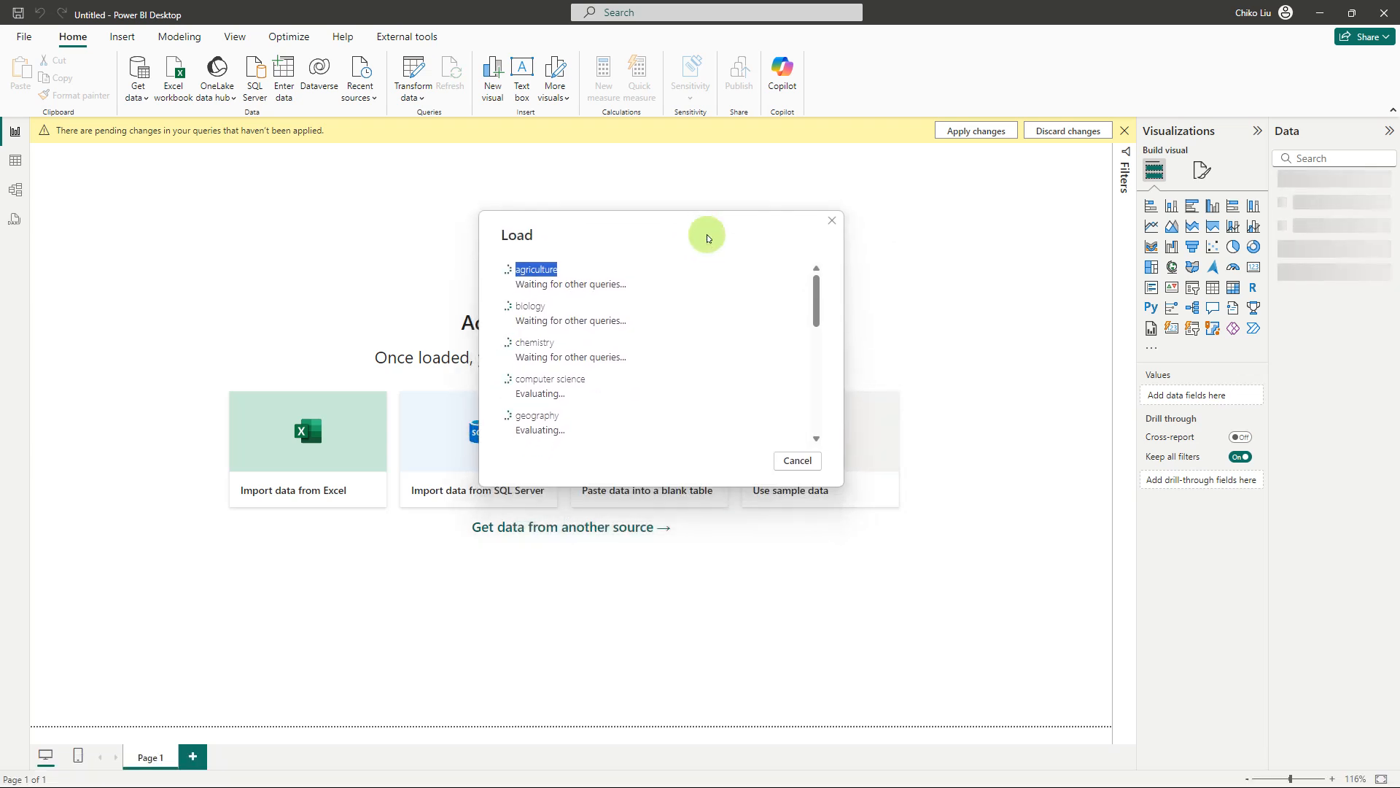